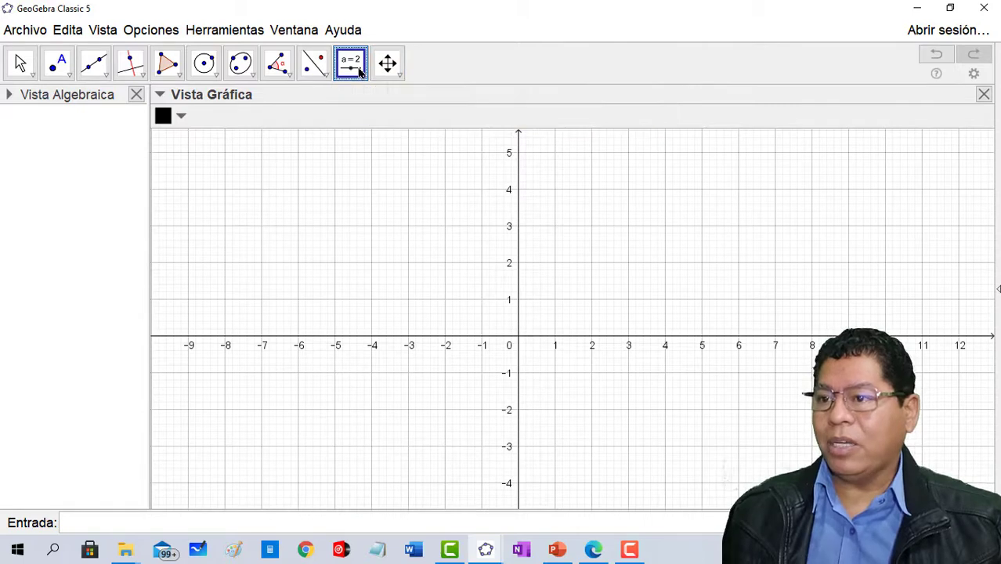
# - Create a number slider named Largo ranging from 0 to 25.5 with an increment of 0.1
pyautogui.click(370, 175)
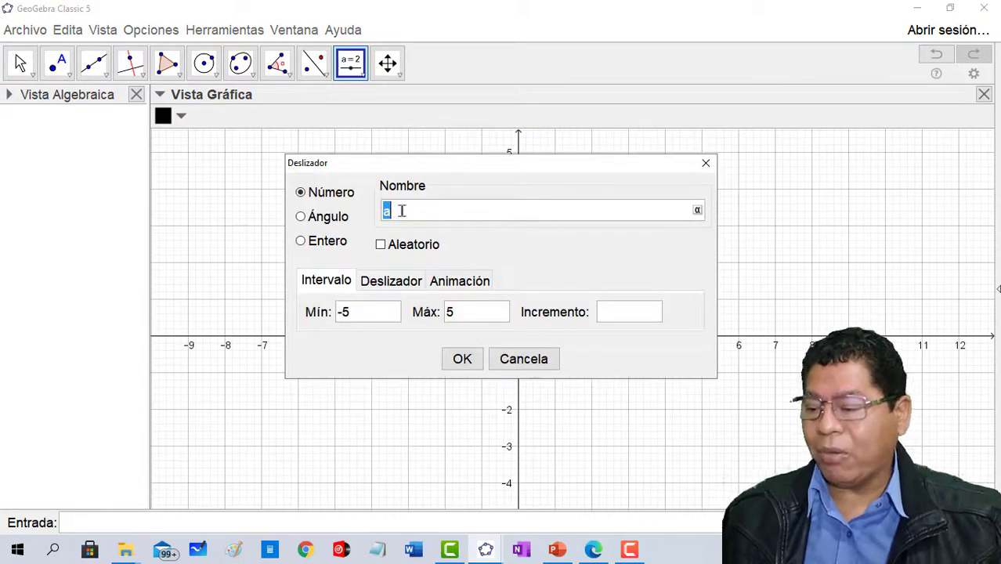
pyautogui.write('Largo')
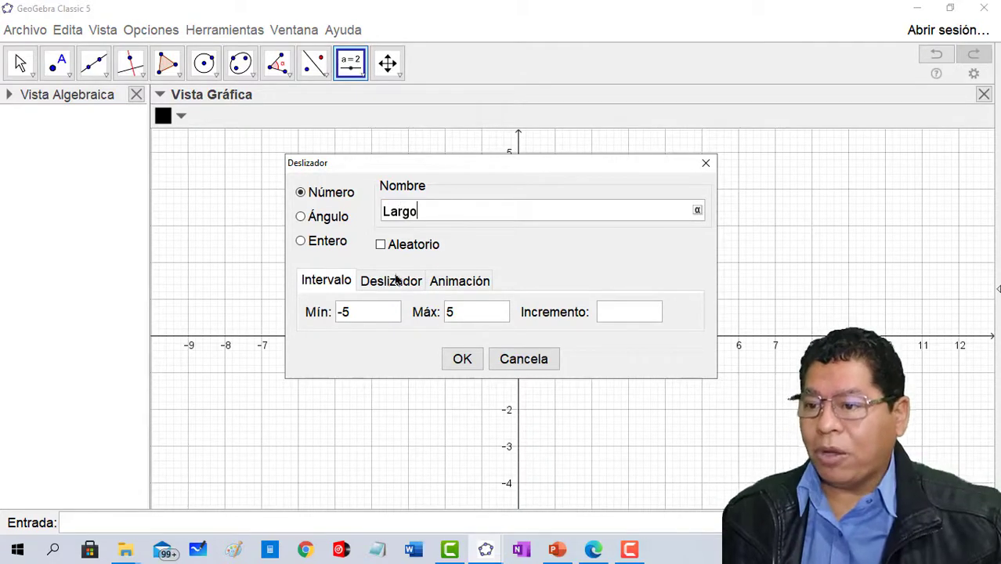
pyautogui.moveTo(368, 313); pyautogui.dragTo(318, 323)
pyautogui.write('0')
pyautogui.click(459, 320)
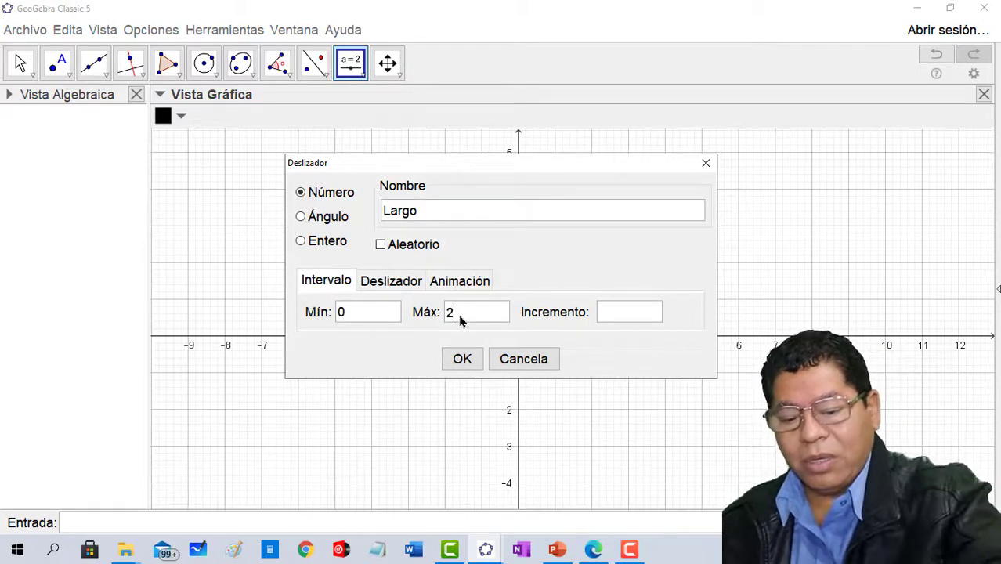
pyautogui.click(606, 310)
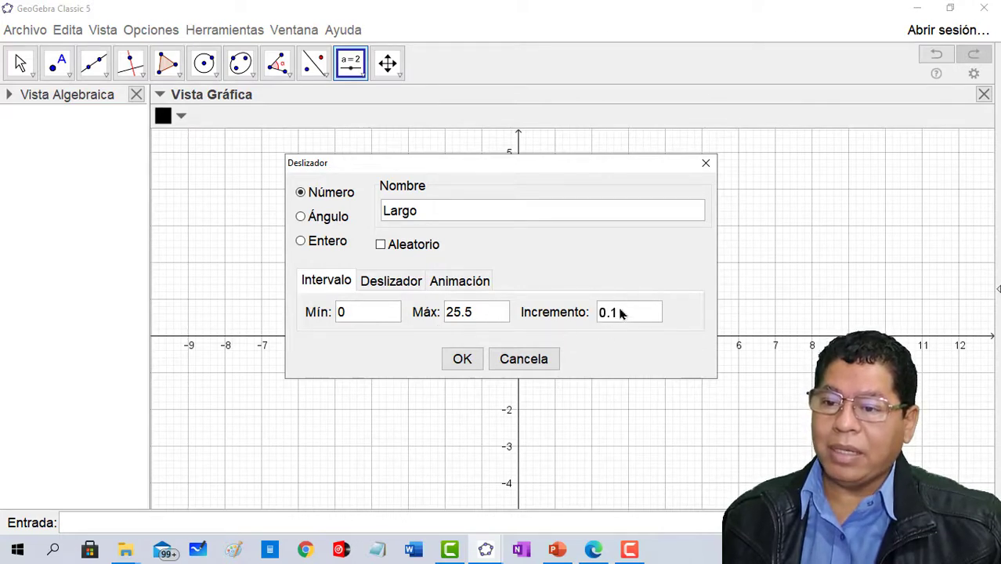
pyautogui.click(462, 362)
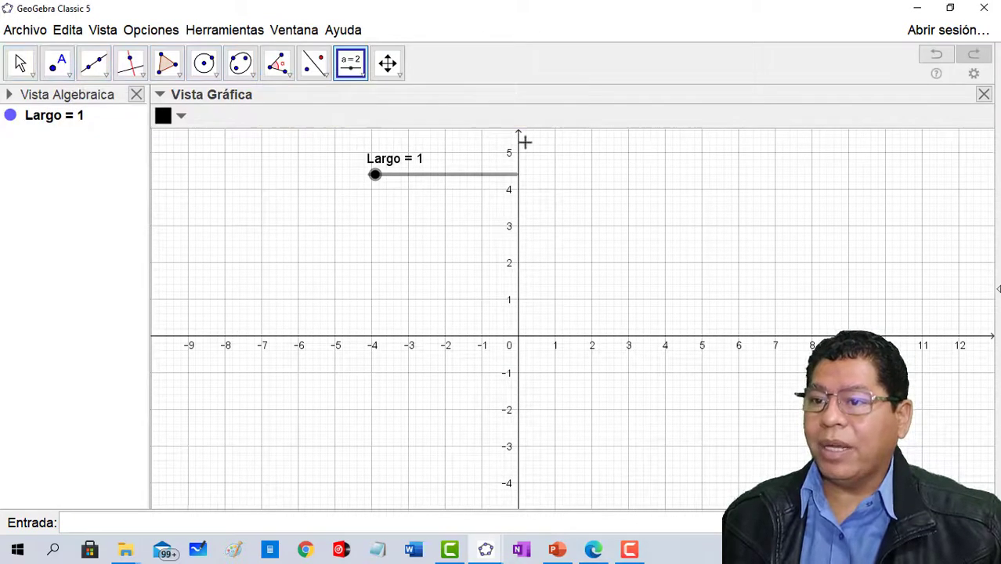
# - Add a second number slider named Ancho beside it, from 0 to 13 with an increment of 0.1
pyautogui.click(566, 172)
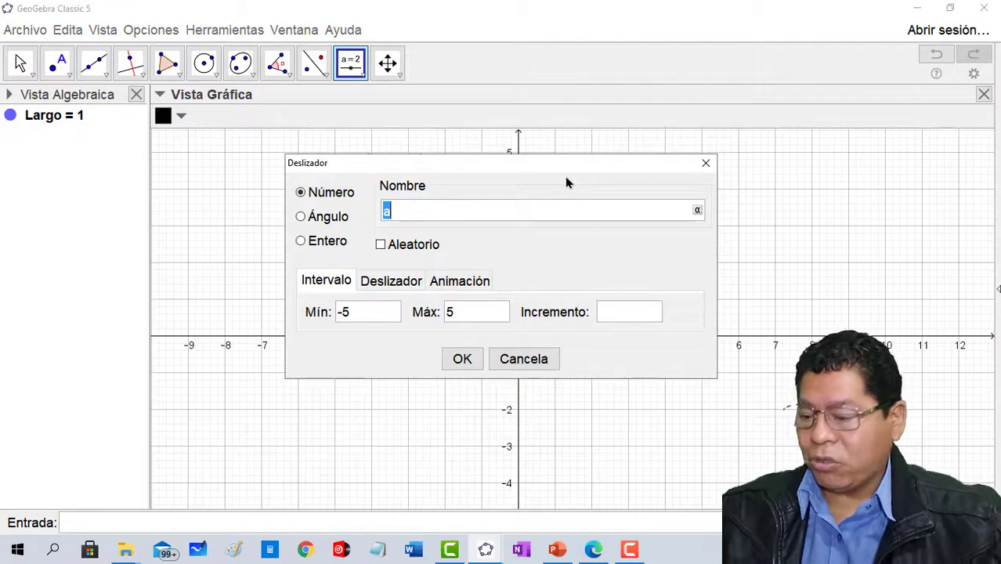
pyautogui.write('Ancho')
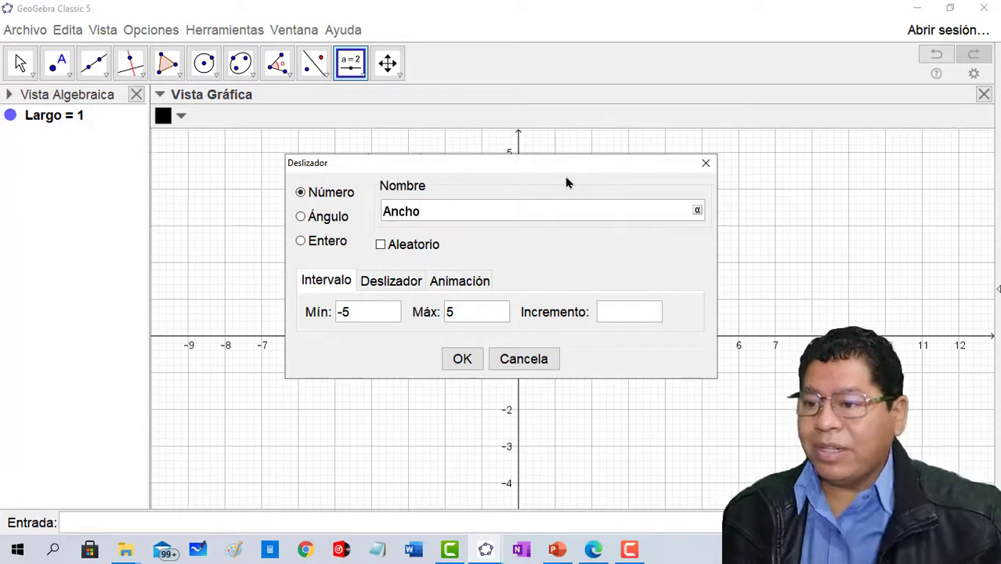
pyautogui.moveTo(368, 311); pyautogui.dragTo(333, 313)
pyautogui.write('0')
pyautogui.moveTo(455, 312); pyautogui.dragTo(439, 313)
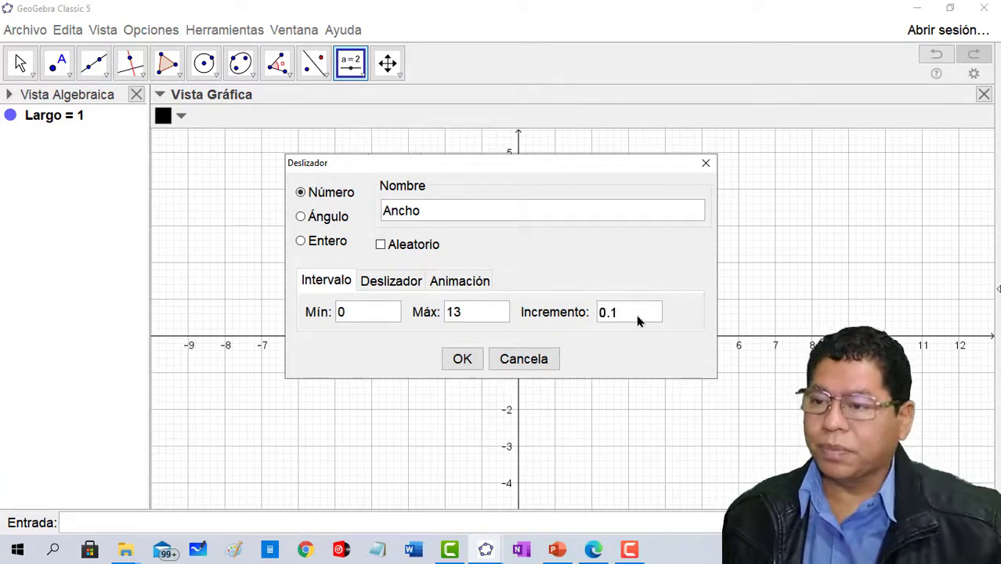
pyautogui.click(462, 359)
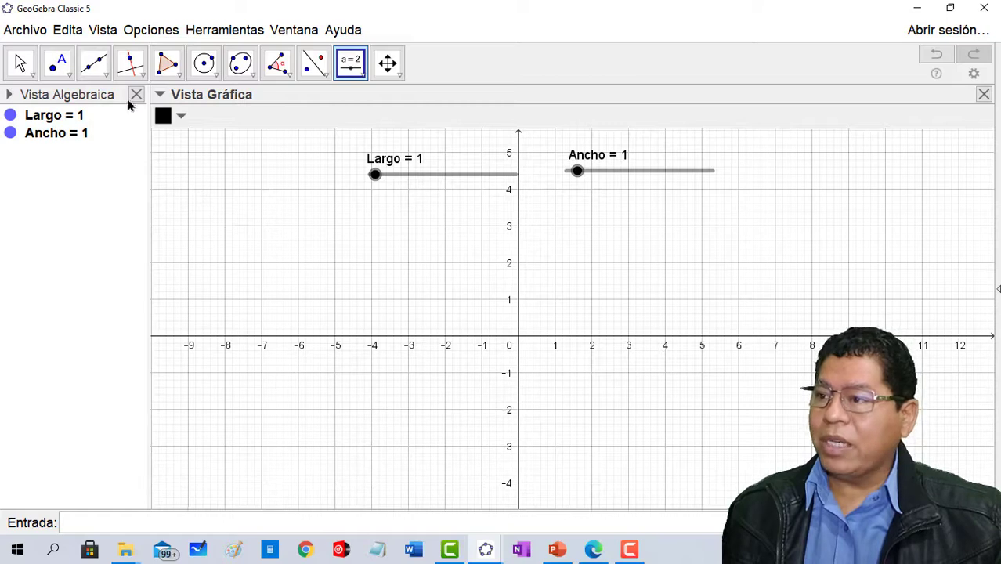
# - Draw a segment of given length starting at point (1, 1), using Largo as its length
pyautogui.click(107, 73)
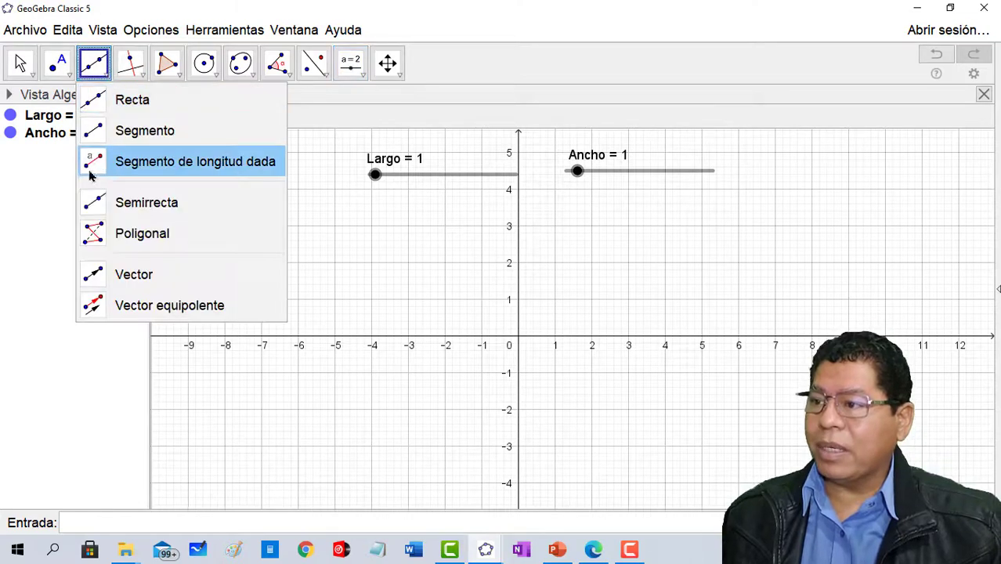
pyautogui.click(132, 165)
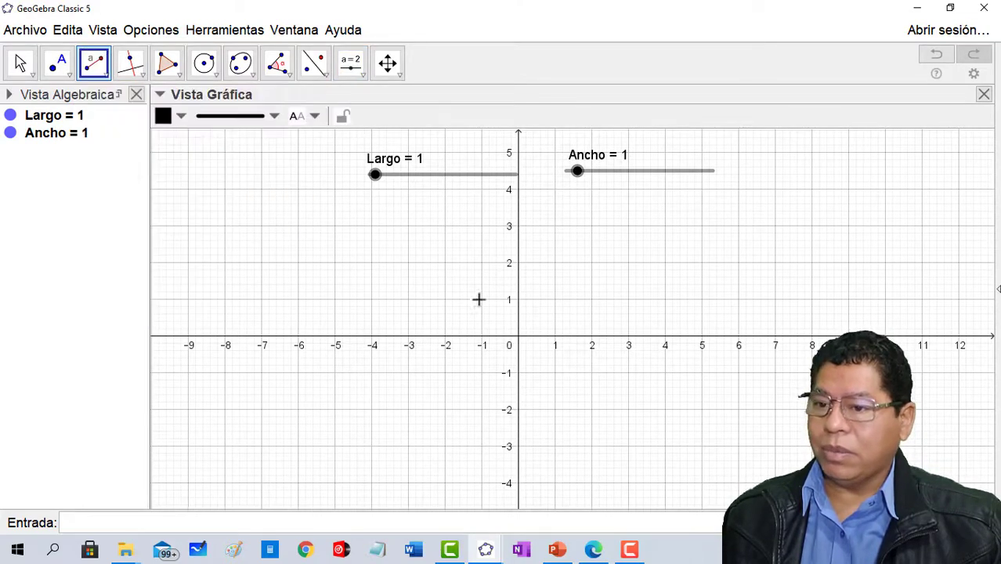
pyautogui.click(555, 298)
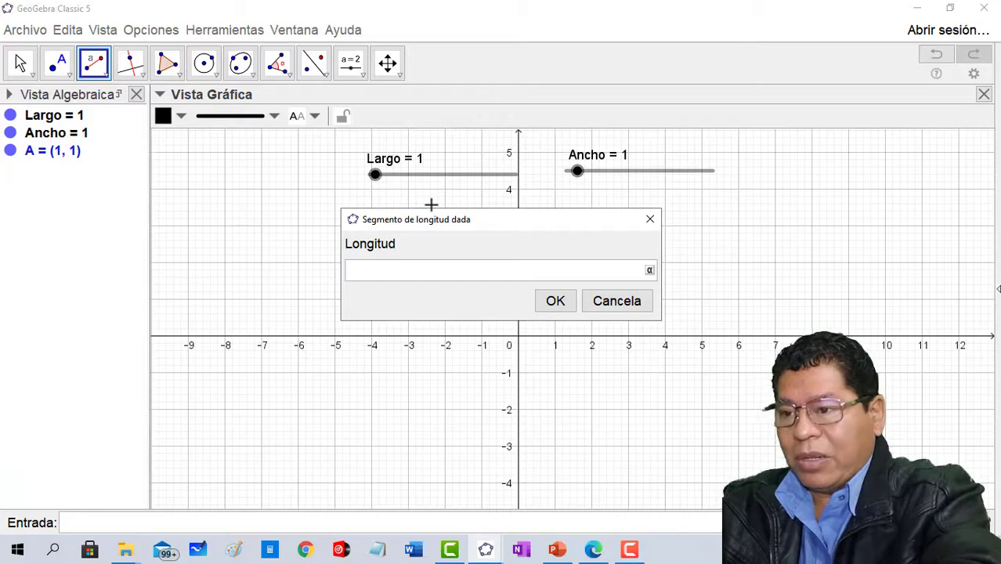
pyautogui.write('Largo')
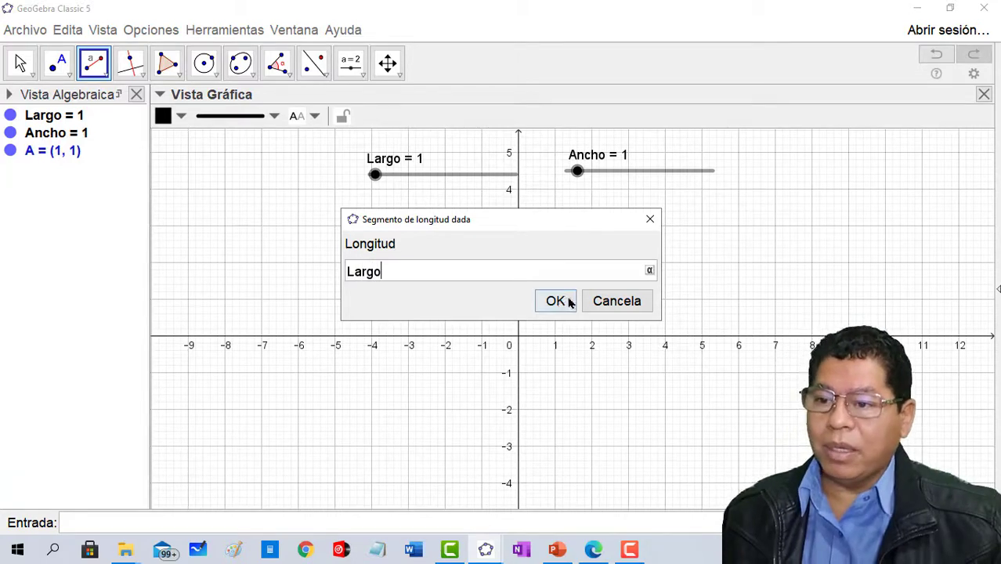
pyautogui.click(570, 303)
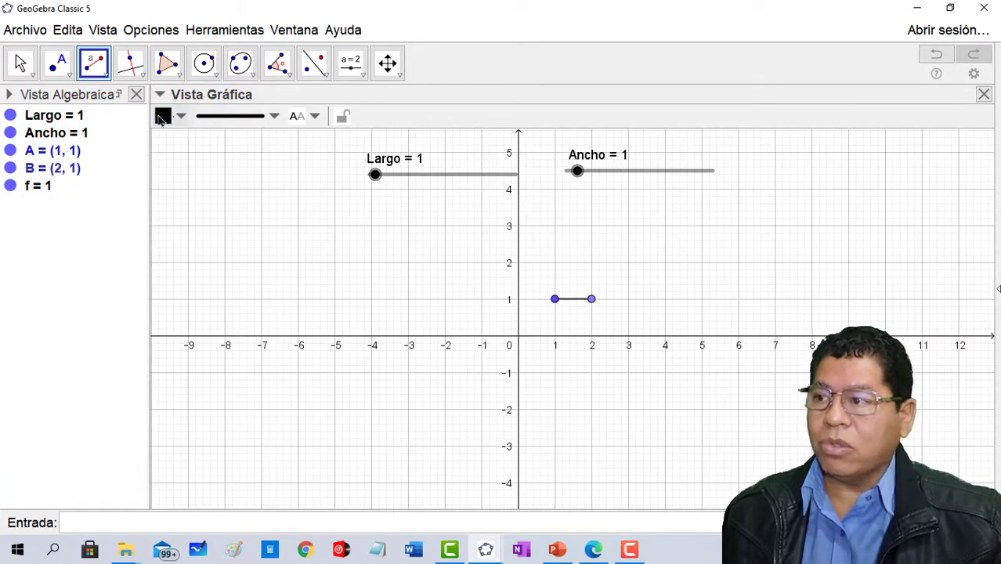
# - Set the Largo slider to 25.5 and shift the Ancho slider sideways so it clears the Largo label
pyautogui.click(20, 63)
pyautogui.moveTo(451, 298); pyautogui.dragTo(259, 335)
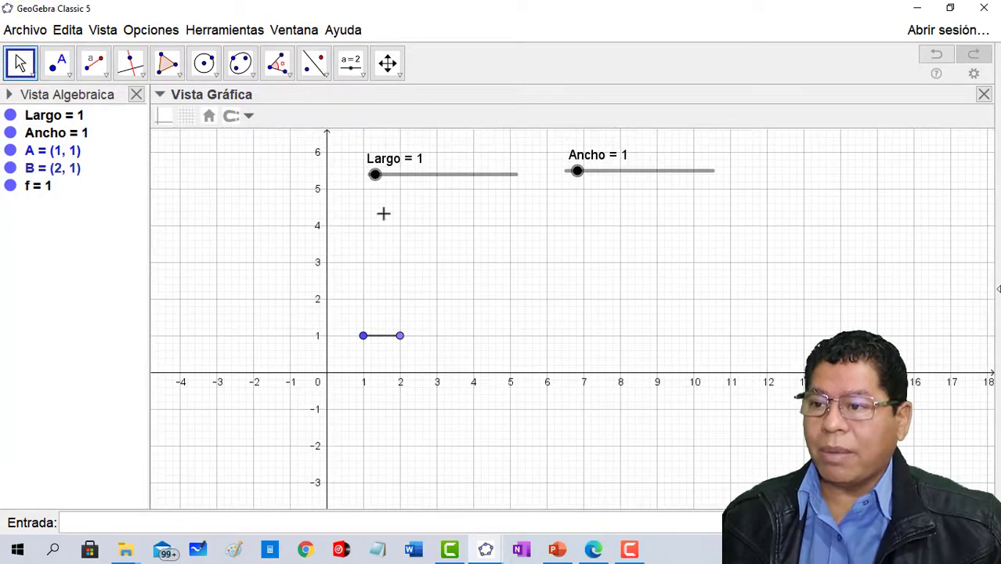
pyautogui.moveTo(376, 179); pyautogui.dragTo(545, 192)
pyautogui.moveTo(610, 266); pyautogui.dragTo(483, 295)
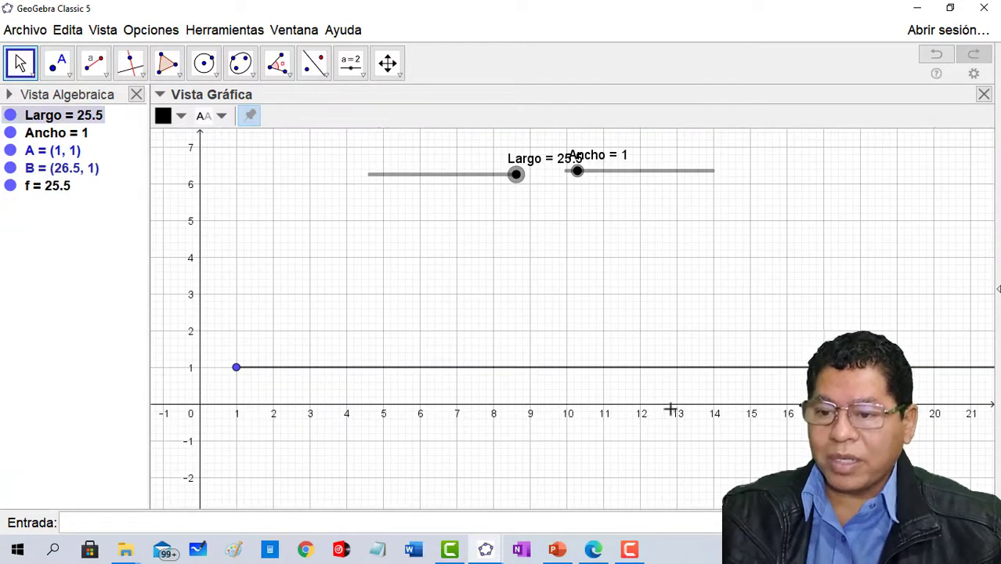
pyautogui.moveTo(671, 405); pyautogui.dragTo(403, 401)
pyautogui.moveTo(458, 324); pyautogui.dragTo(487, 332)
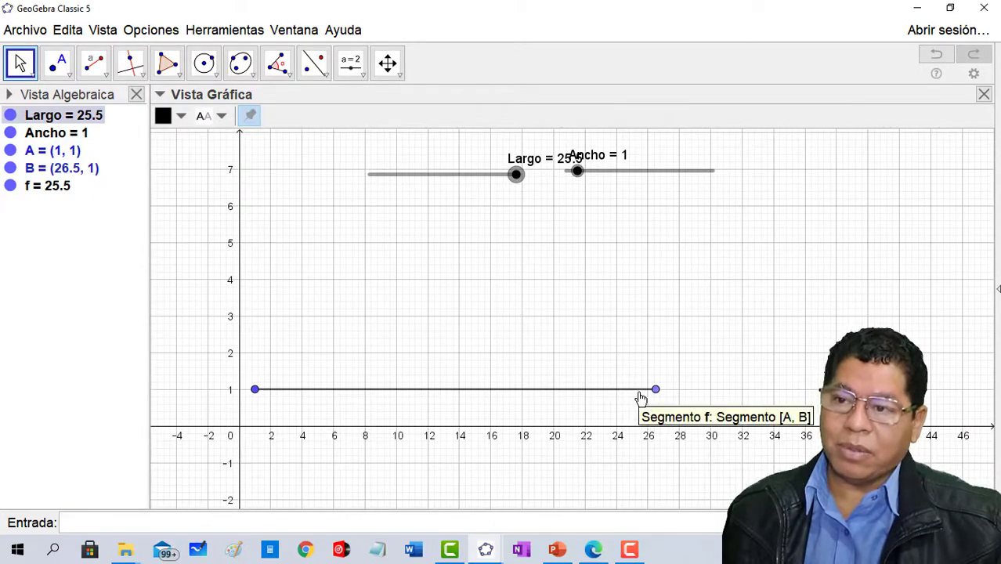
pyautogui.moveTo(626, 174); pyautogui.dragTo(675, 178)
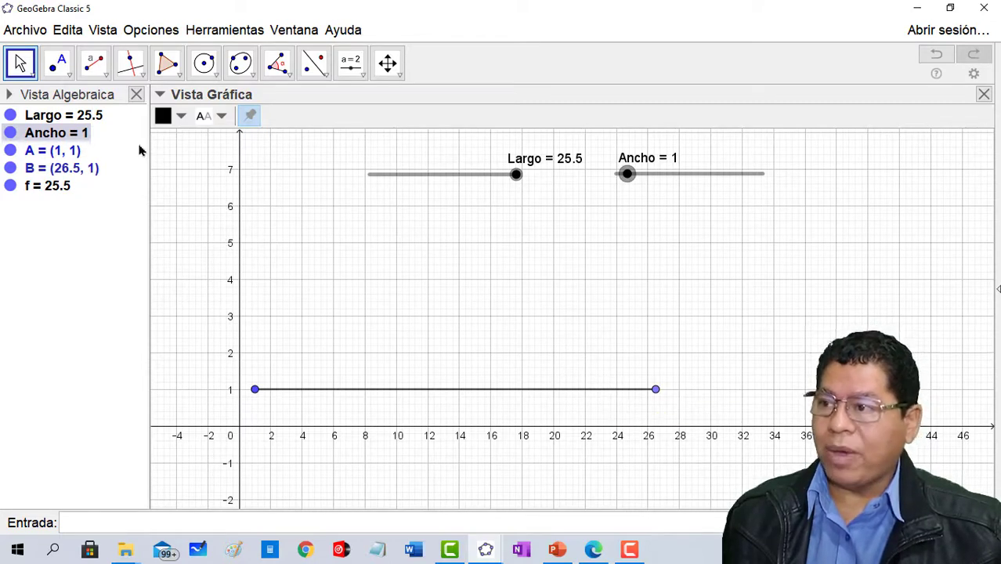
# - Construct a line perpendicular to the segment through its right endpoint B
pyautogui.click(141, 74)
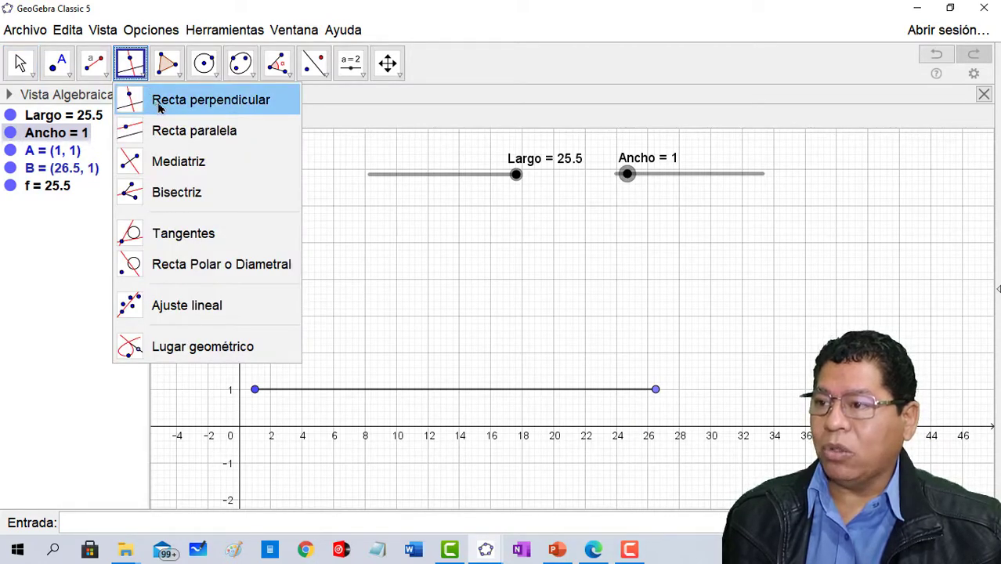
pyautogui.click(161, 107)
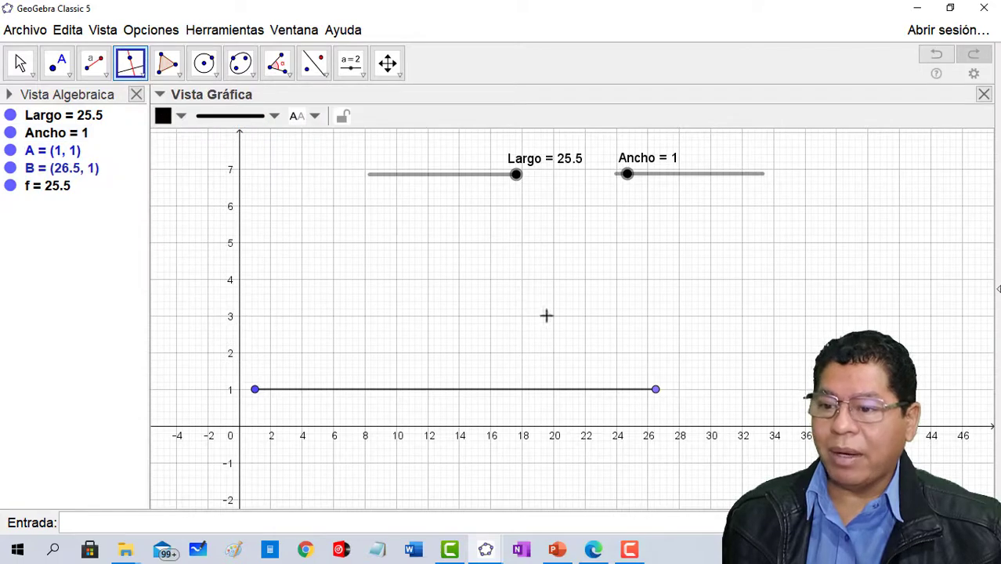
pyautogui.click(565, 389)
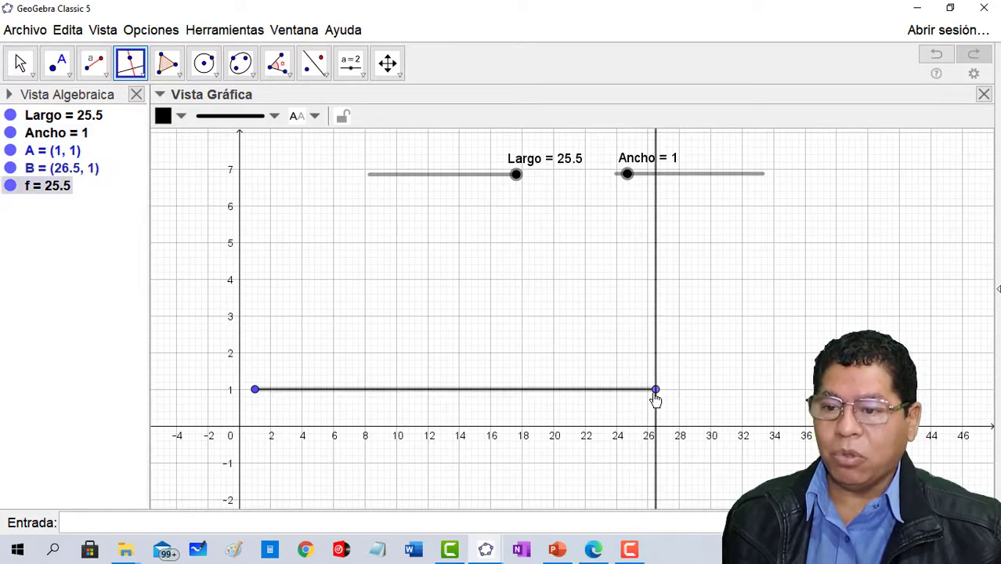
pyautogui.click(655, 390)
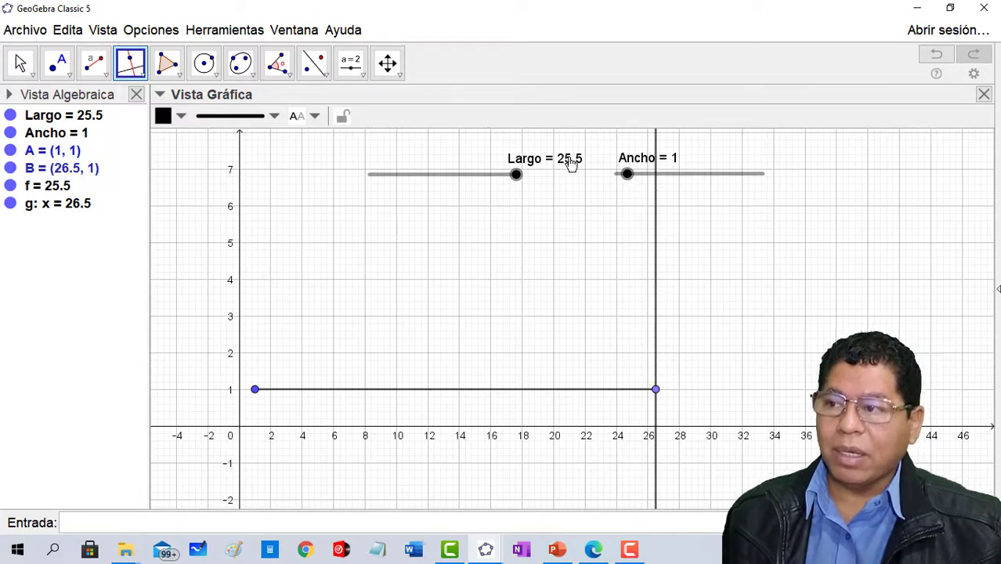
# - Draw a circle centred on the segment's right endpoint B, with Ancho as its radius
pyautogui.click(216, 75)
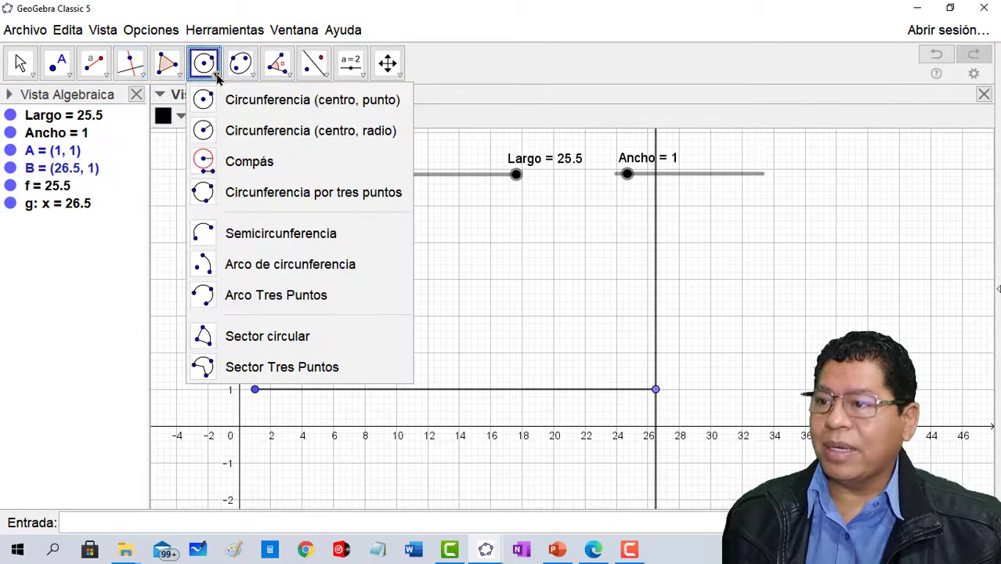
pyautogui.click(307, 132)
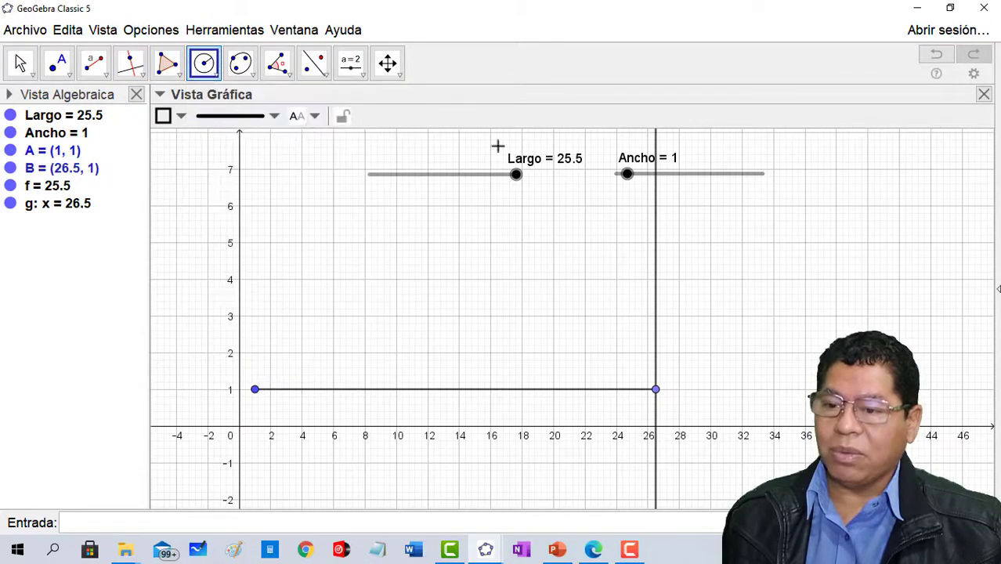
pyautogui.click(656, 390)
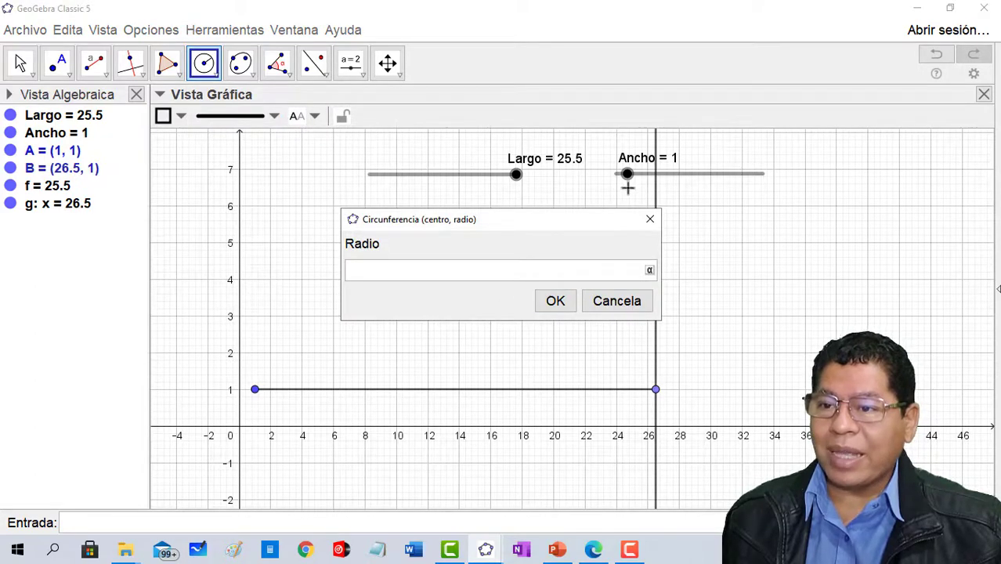
pyautogui.write('Ancho')
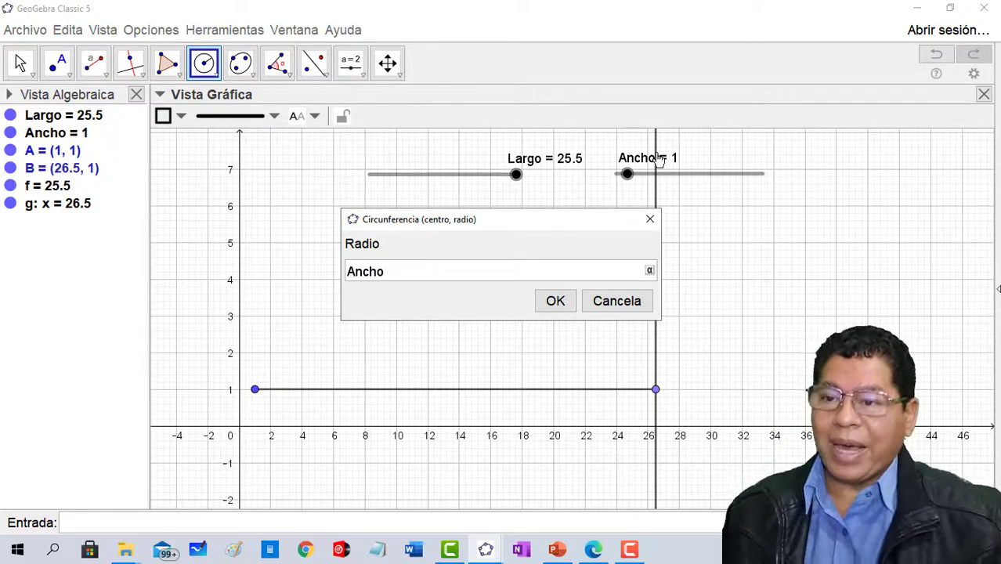
pyautogui.click(554, 306)
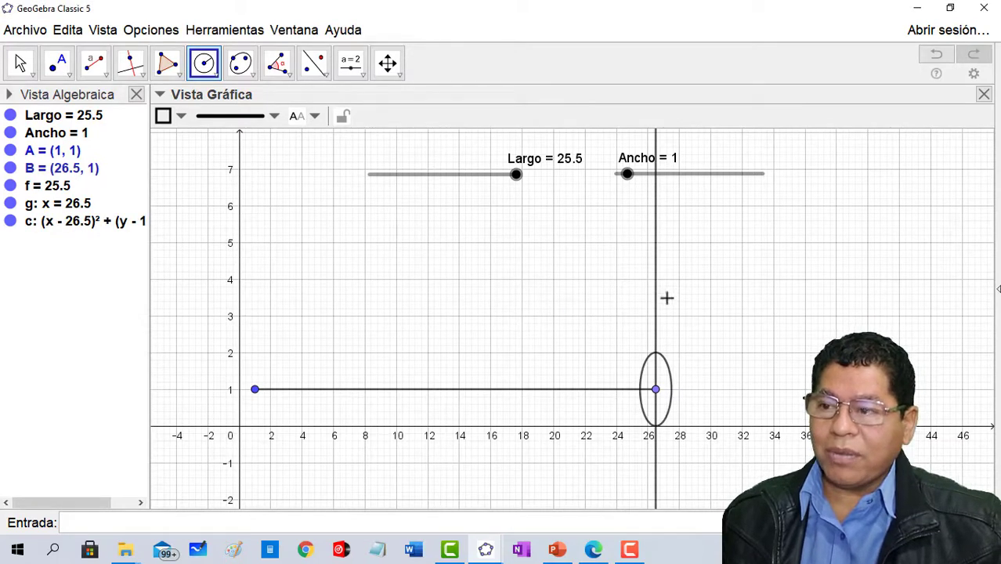
# - Raise the Ancho slider to 13 to enlarge the circle
pyautogui.moveTo(237, 186); pyautogui.dragTo(240, 318)
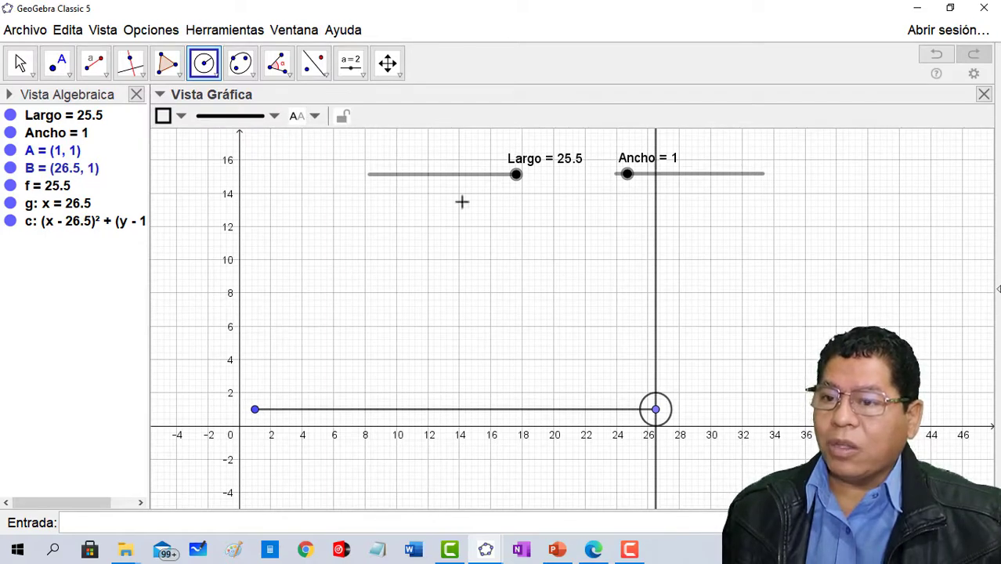
pyautogui.click(22, 63)
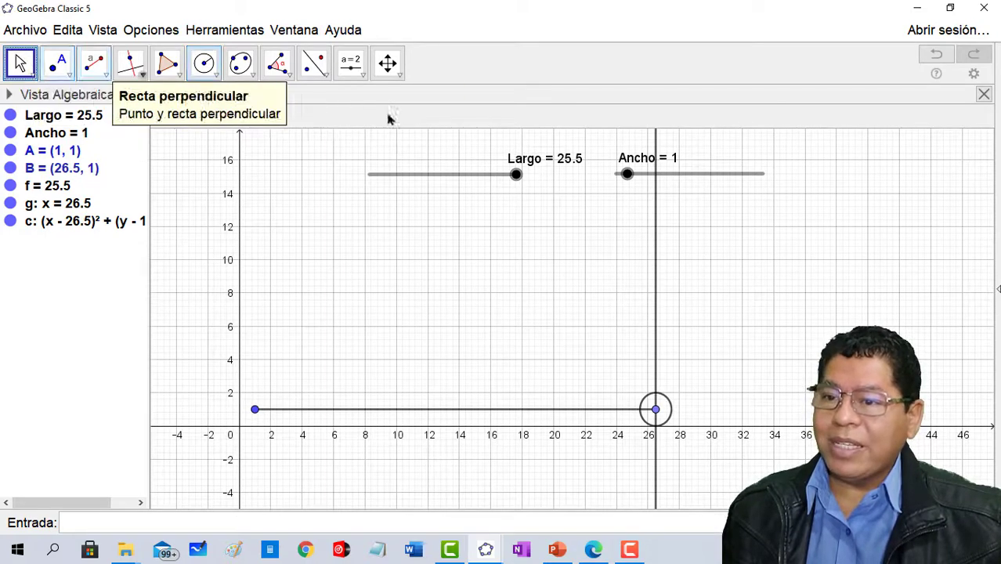
pyautogui.moveTo(629, 176); pyautogui.dragTo(798, 227)
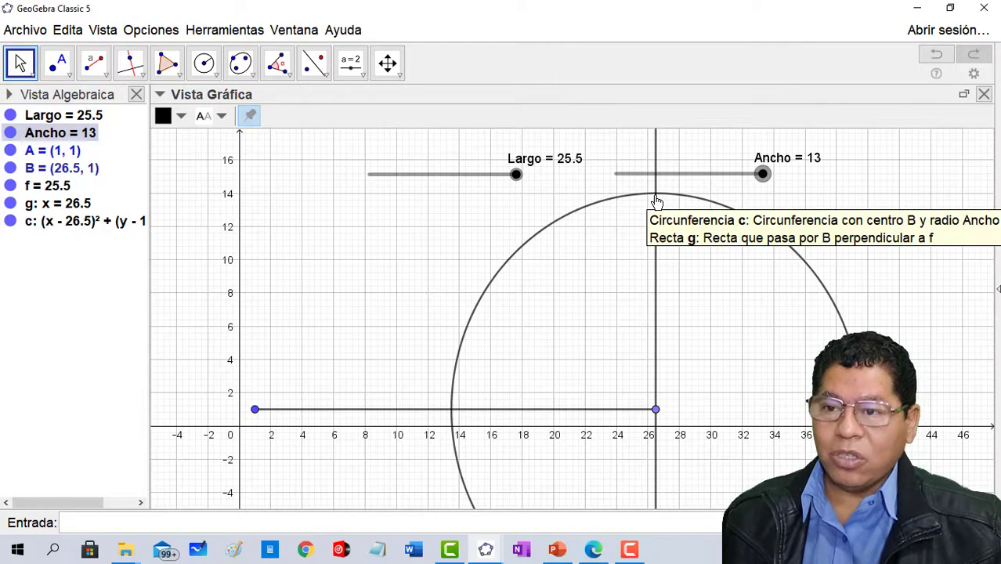
# - Mark the upper intersection point of the circle and the perpendicular line
pyautogui.click(68, 76)
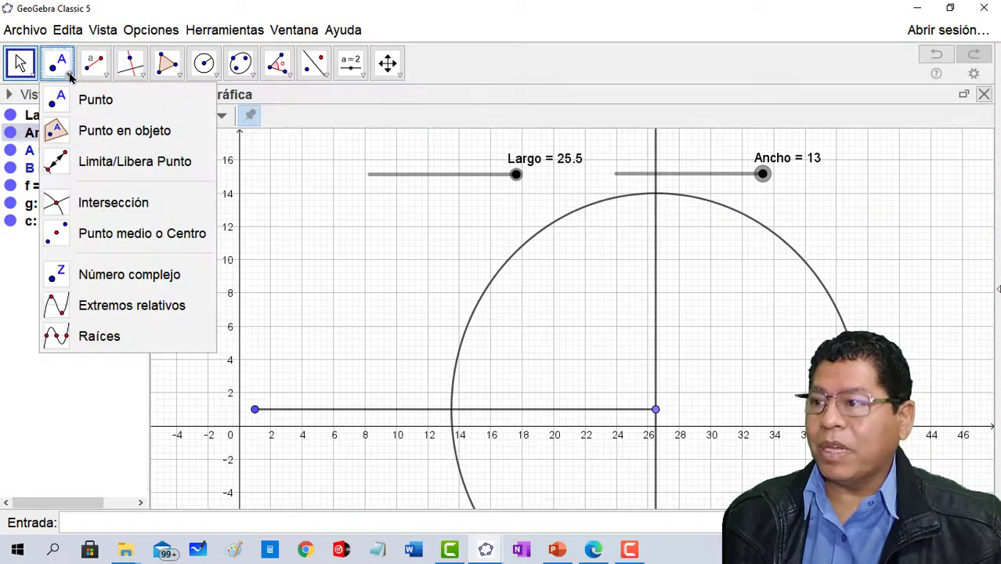
pyautogui.click(75, 200)
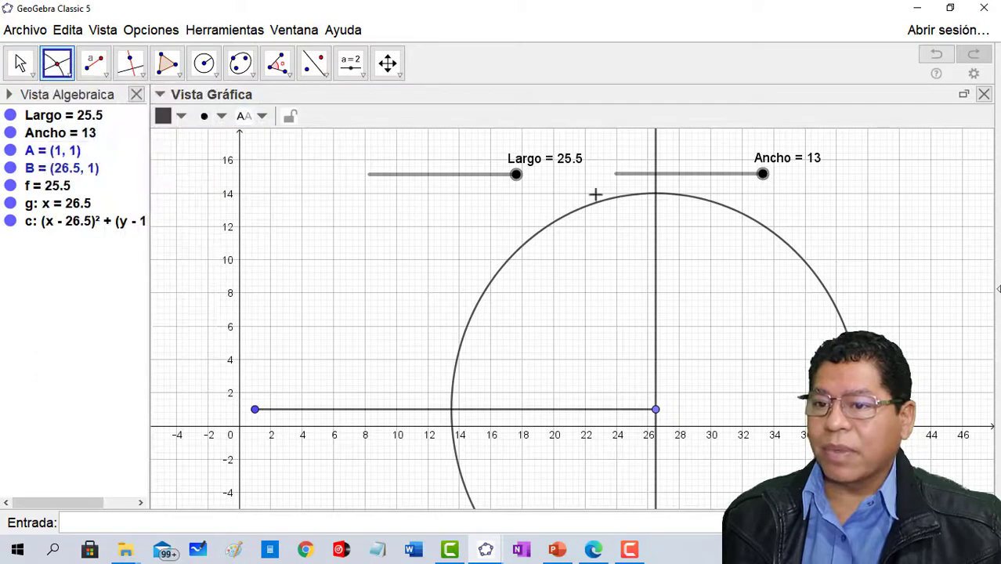
pyautogui.click(657, 197)
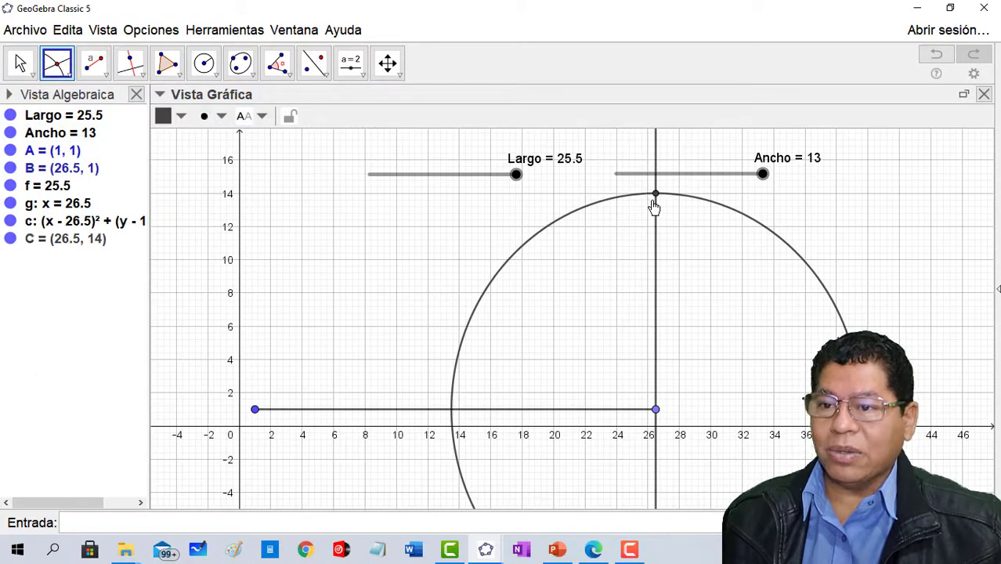
# - Lower the Ancho slider to 9 to test how the intersection point follows the circle
pyautogui.click(21, 63)
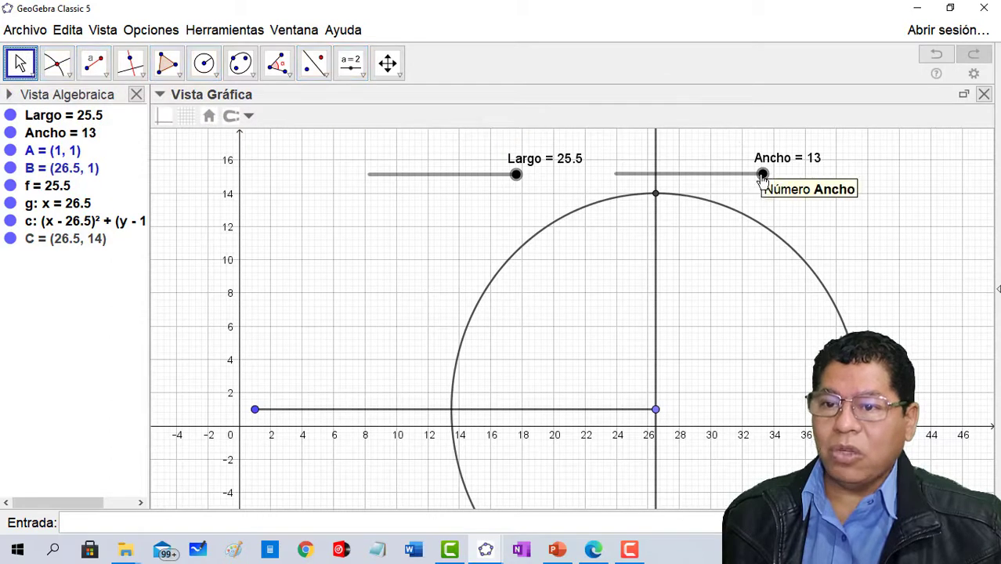
pyautogui.moveTo(763, 174); pyautogui.dragTo(719, 178)
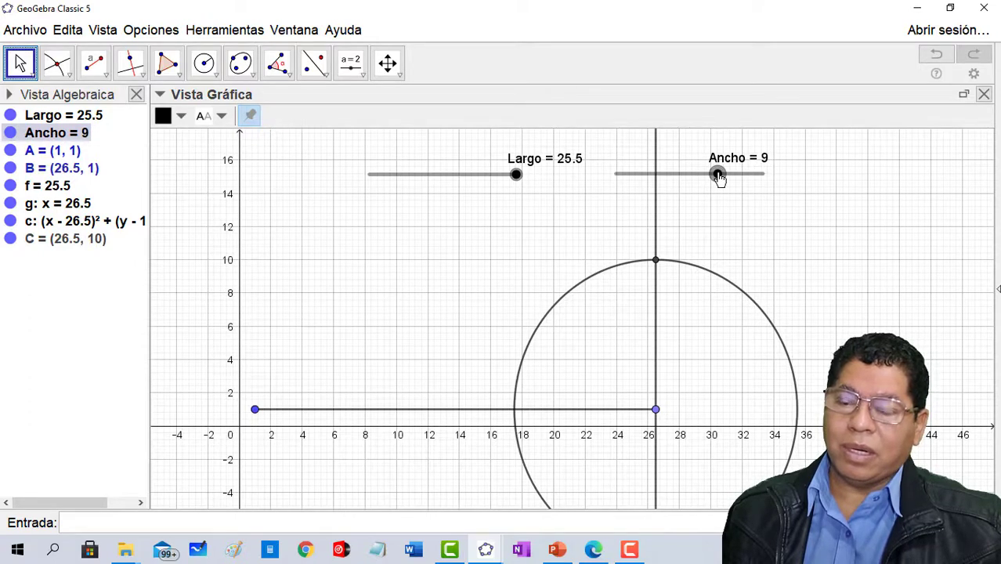
# - Set Ancho to 13 and construct a line perpendicular to the vertical line through the circle's upper intersection point
pyautogui.moveTo(719, 178); pyautogui.dragTo(773, 180)
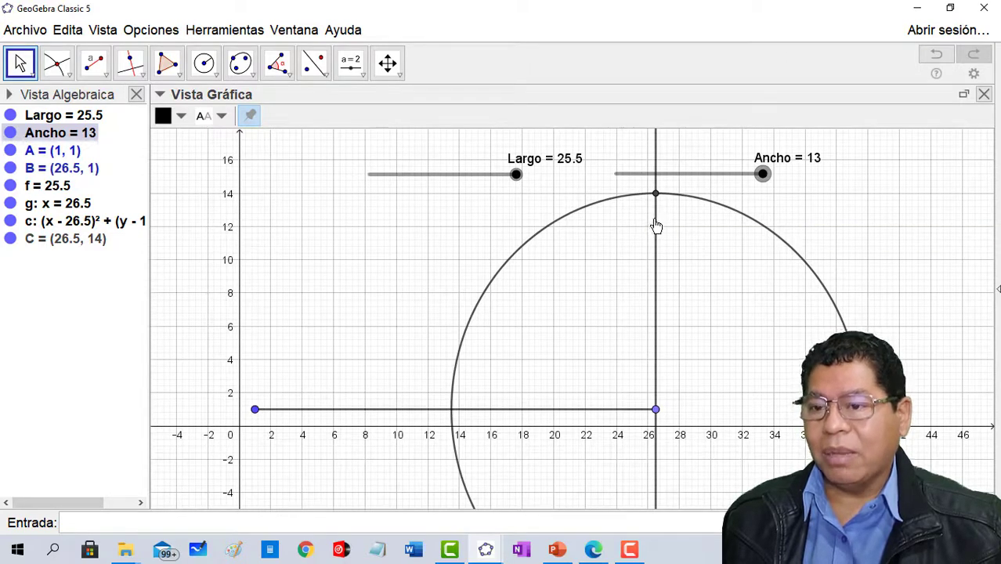
pyautogui.click(127, 63)
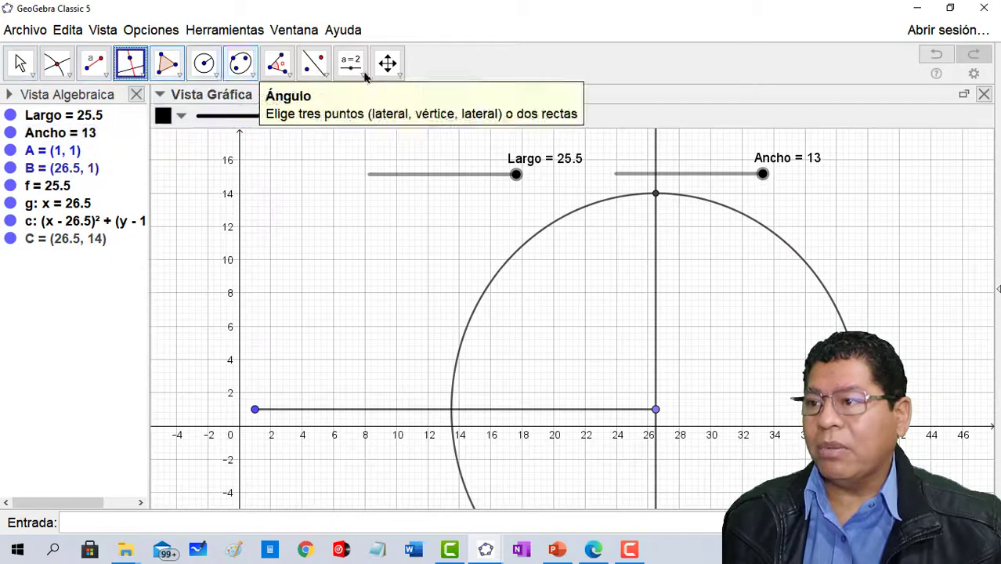
pyautogui.click(656, 268)
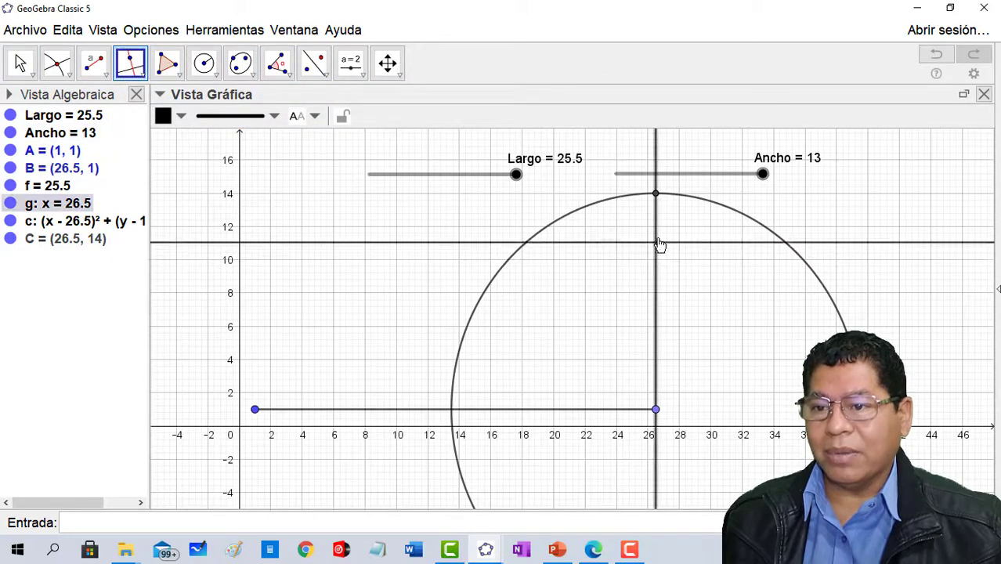
pyautogui.click(657, 195)
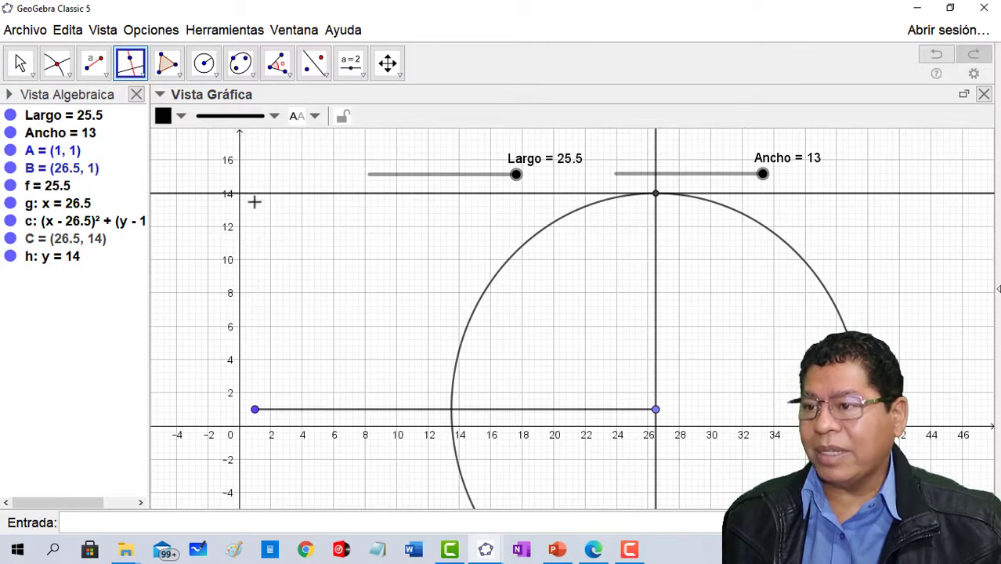
# - Construct a perpendicular to the base segment through its endpoint A and mark where it crosses the upper horizontal line
pyautogui.click(310, 416)
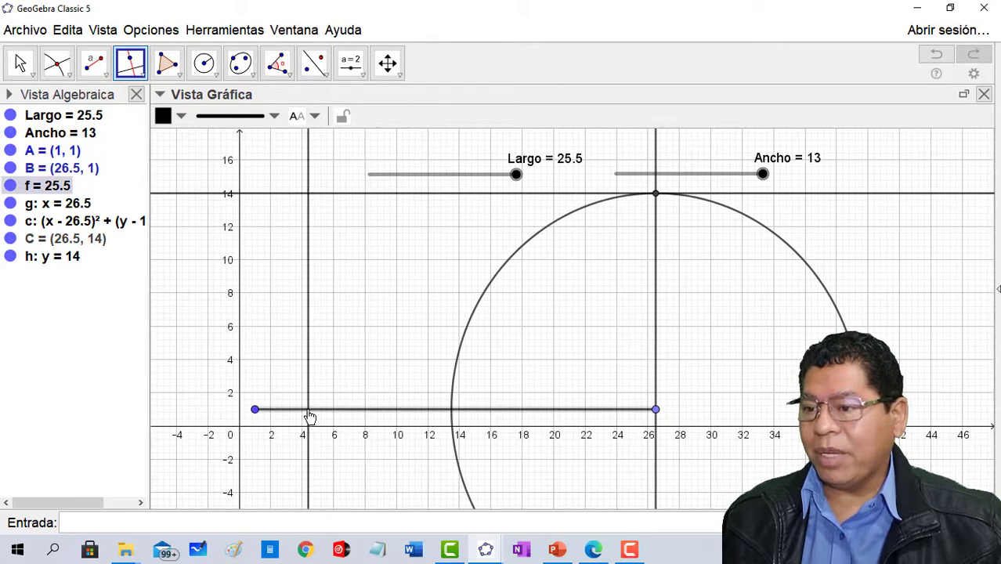
pyautogui.click(257, 410)
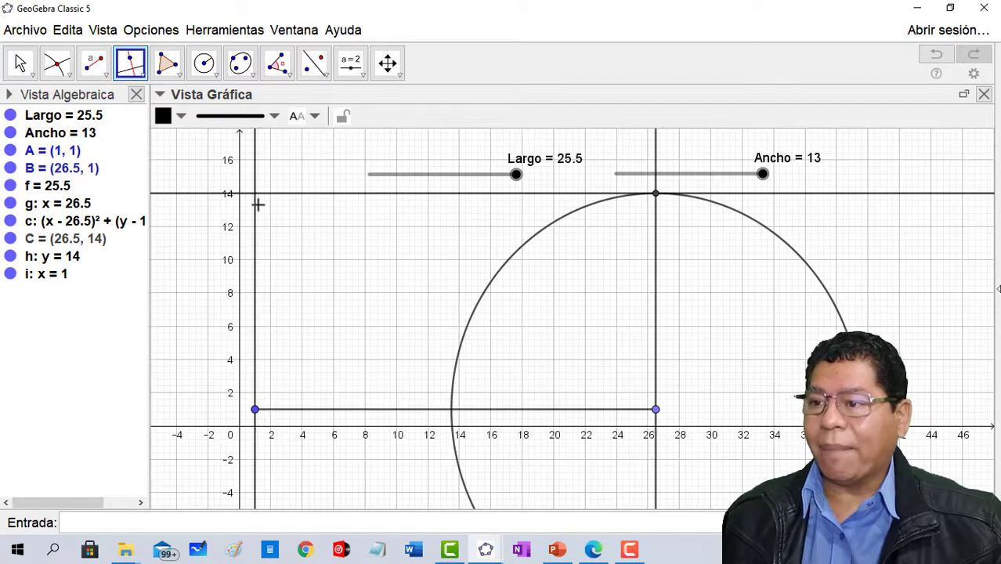
pyautogui.click(58, 66)
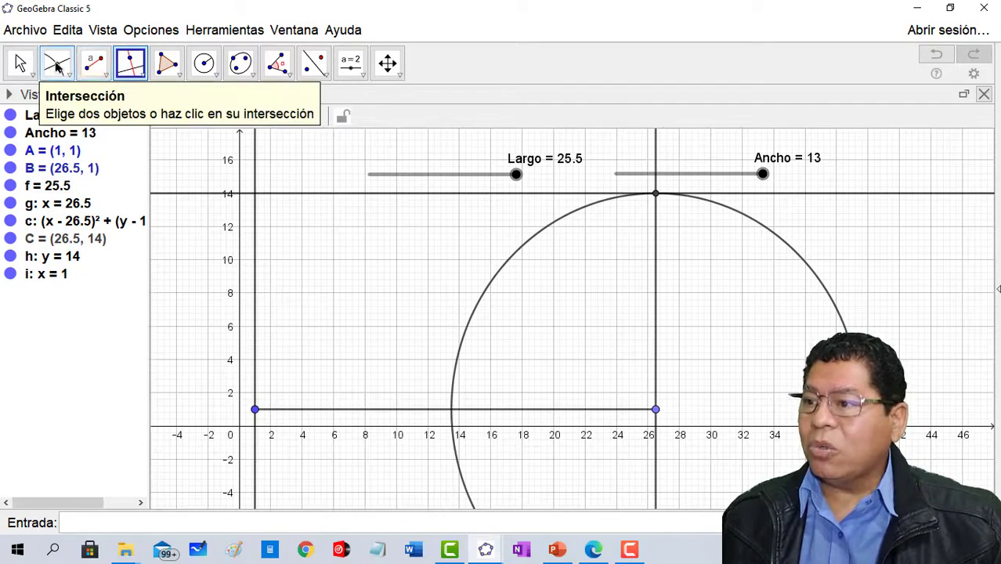
pyautogui.click(254, 195)
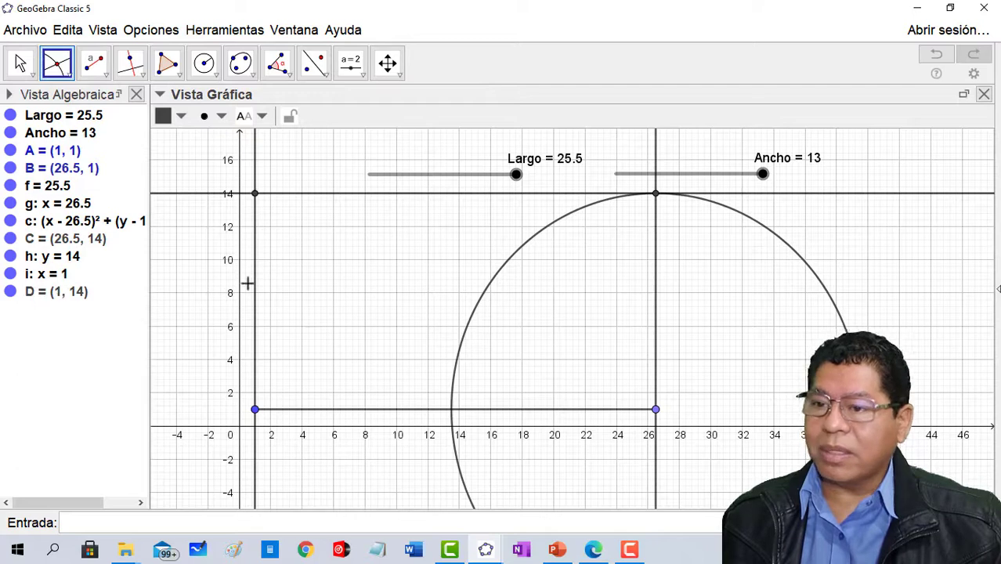
# - Create the rectangle as a polygon through vertices A, D, C and B, closing it at A
pyautogui.click(169, 64)
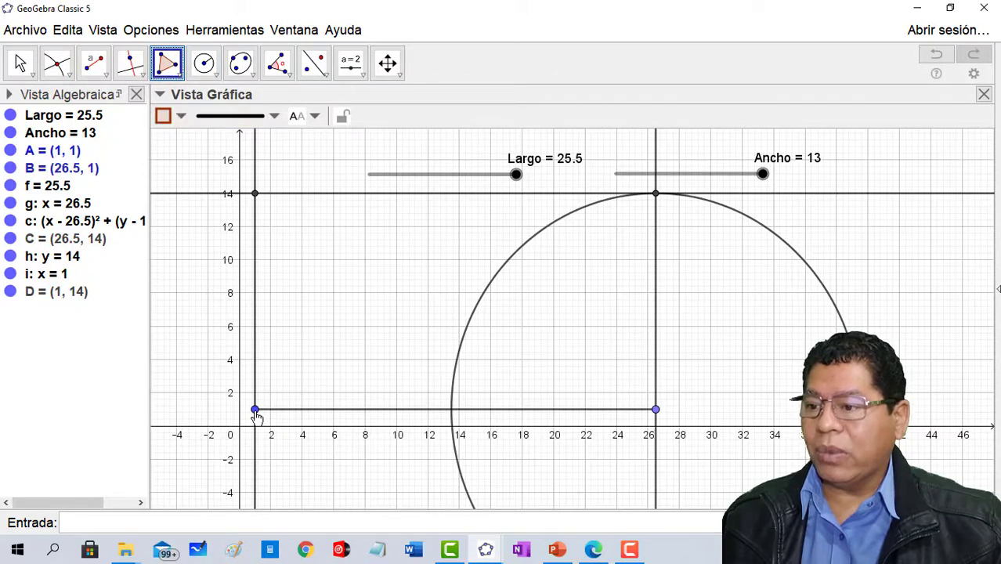
pyautogui.click(254, 409)
pyautogui.click(255, 193)
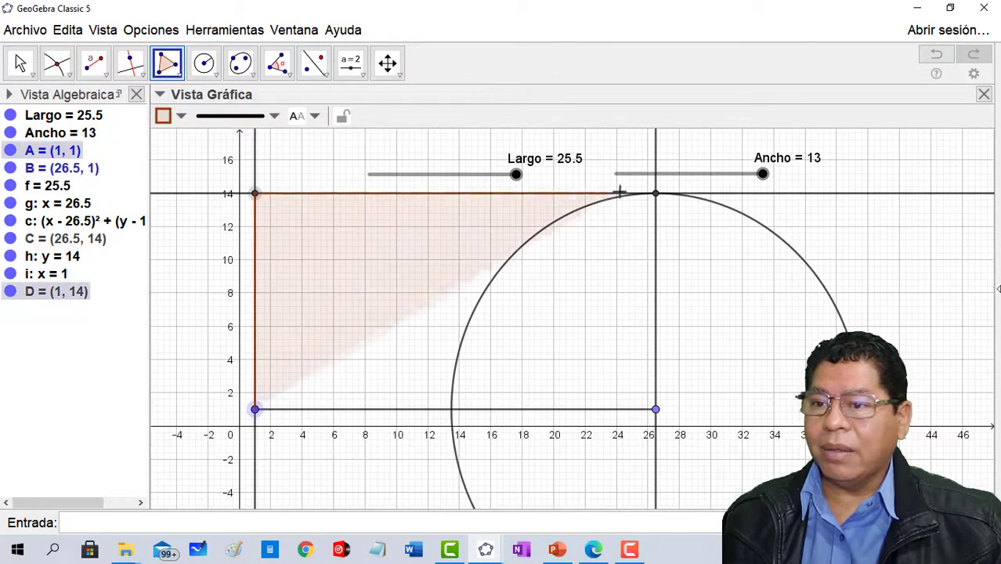
pyautogui.click(656, 193)
pyautogui.click(656, 412)
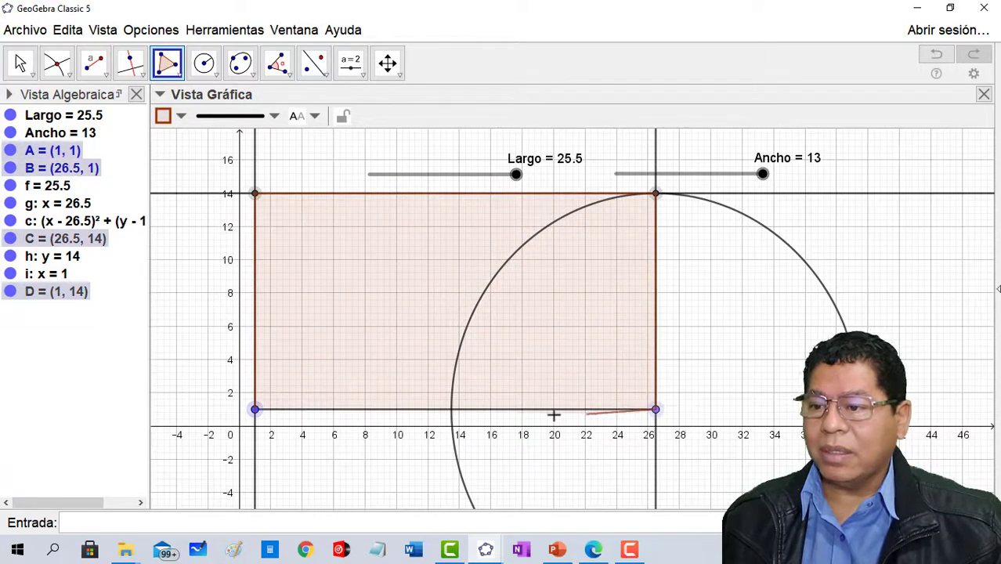
pyautogui.click(256, 411)
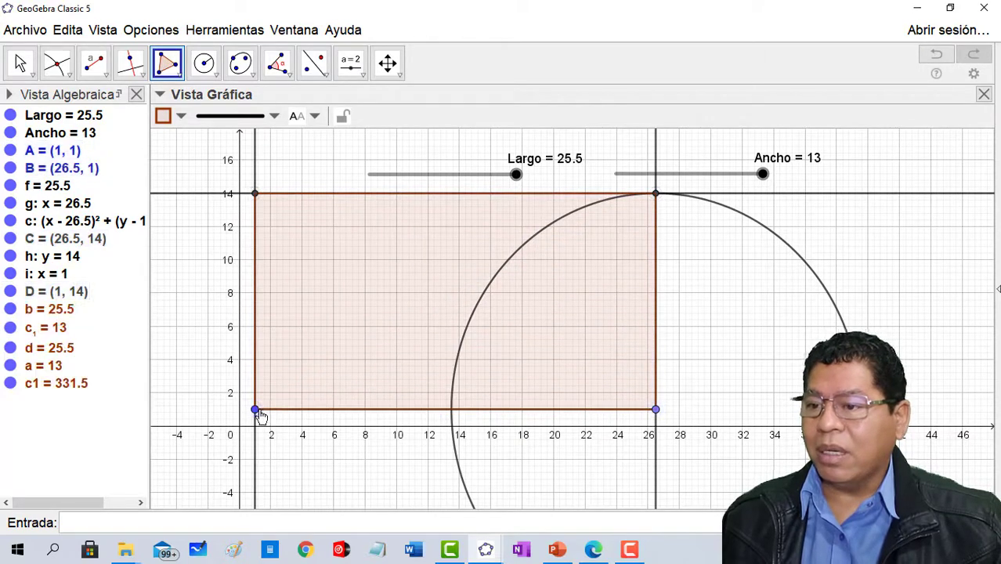
# - Set Largo to 18 and Ancho to 10 to test how the rectangle resizes
pyautogui.click(19, 63)
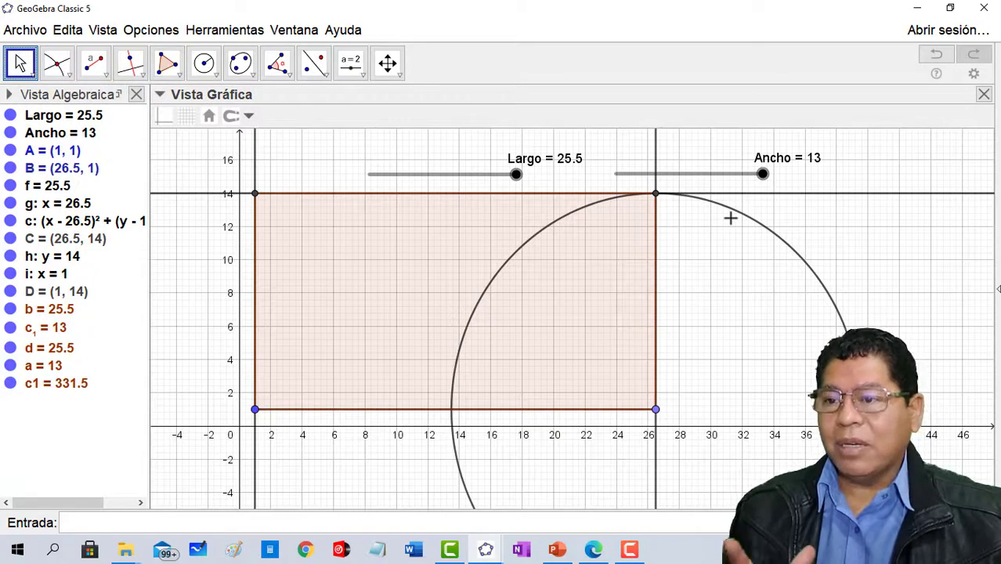
pyautogui.moveTo(516, 174); pyautogui.dragTo(474, 180)
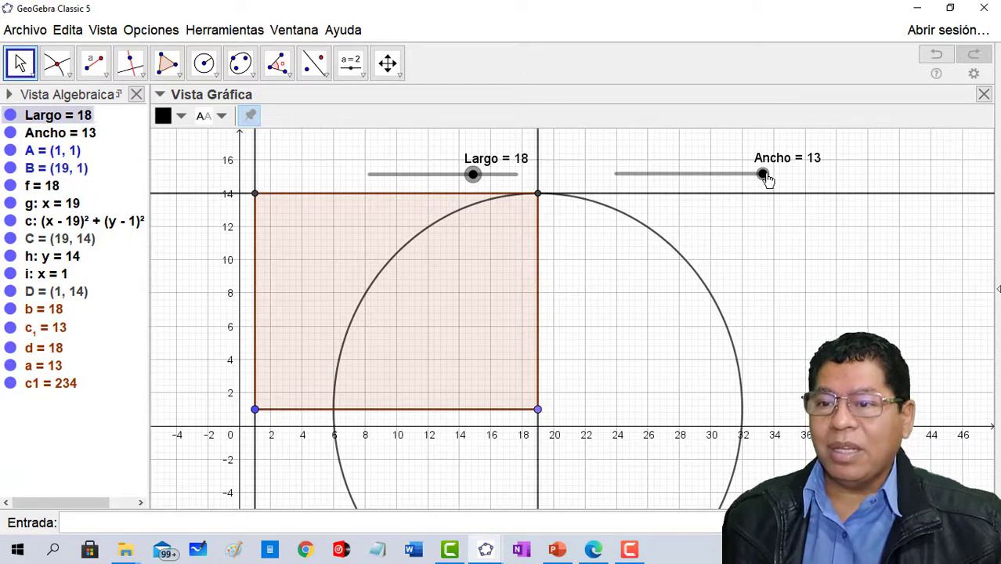
pyautogui.moveTo(763, 179); pyautogui.dragTo(729, 181)
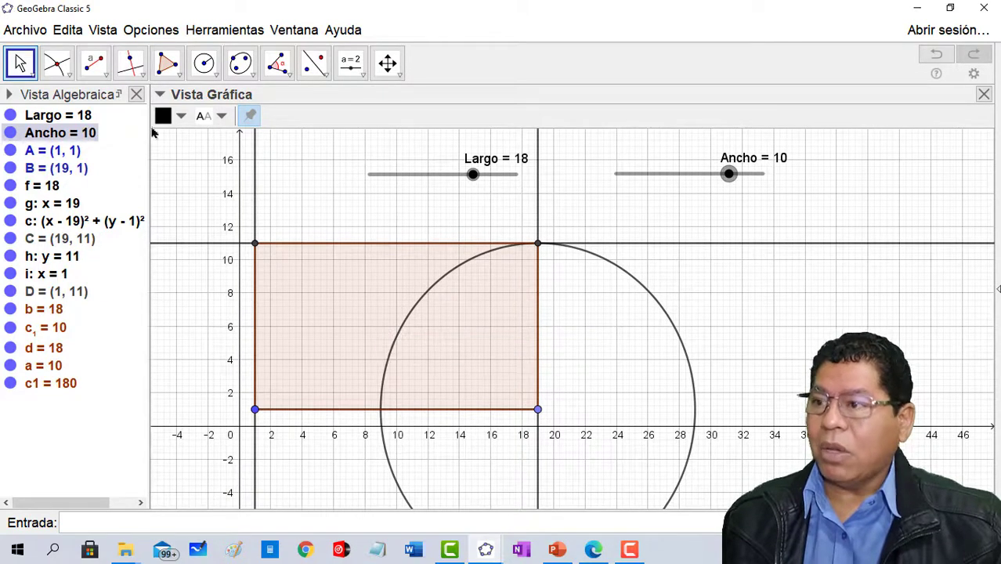
# - Add the angle measurement at the rectangle's corner B, using points C, B and A
pyautogui.click(280, 67)
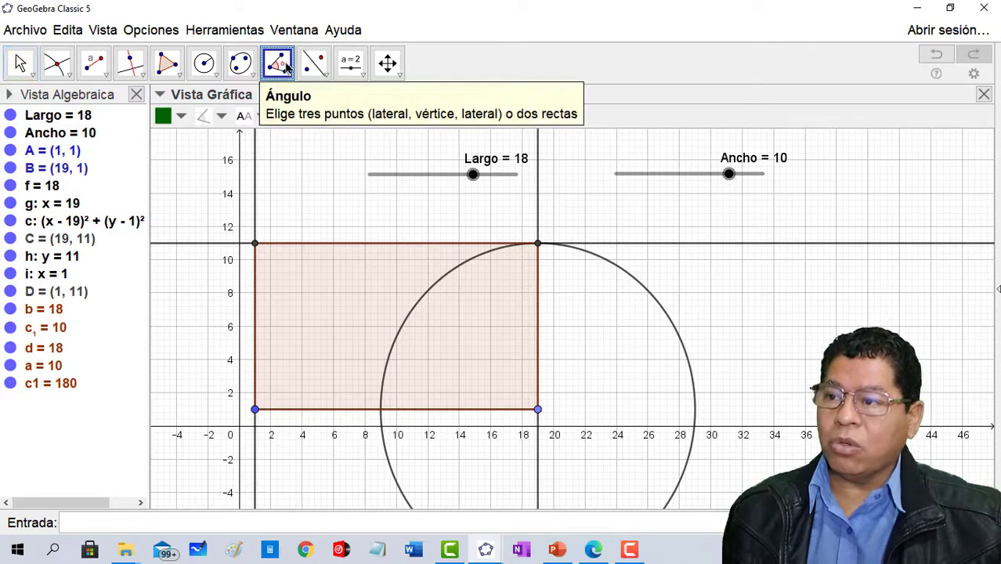
pyautogui.click(538, 245)
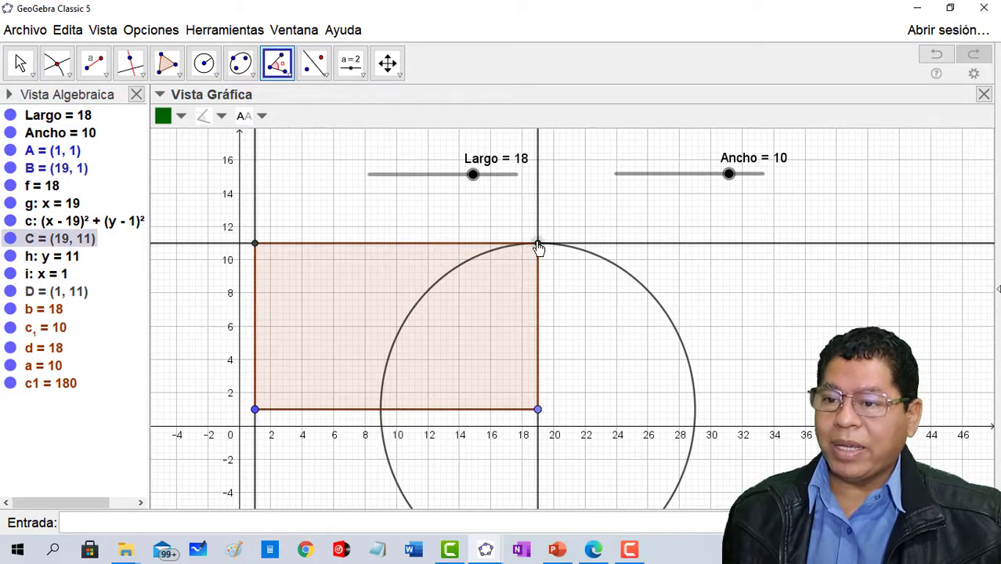
pyautogui.click(537, 410)
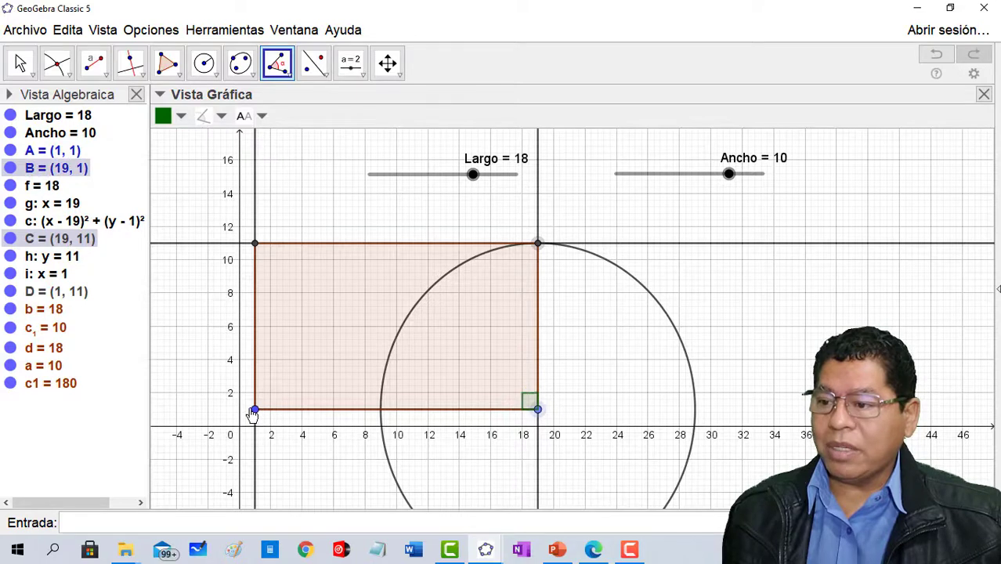
pyautogui.click(255, 409)
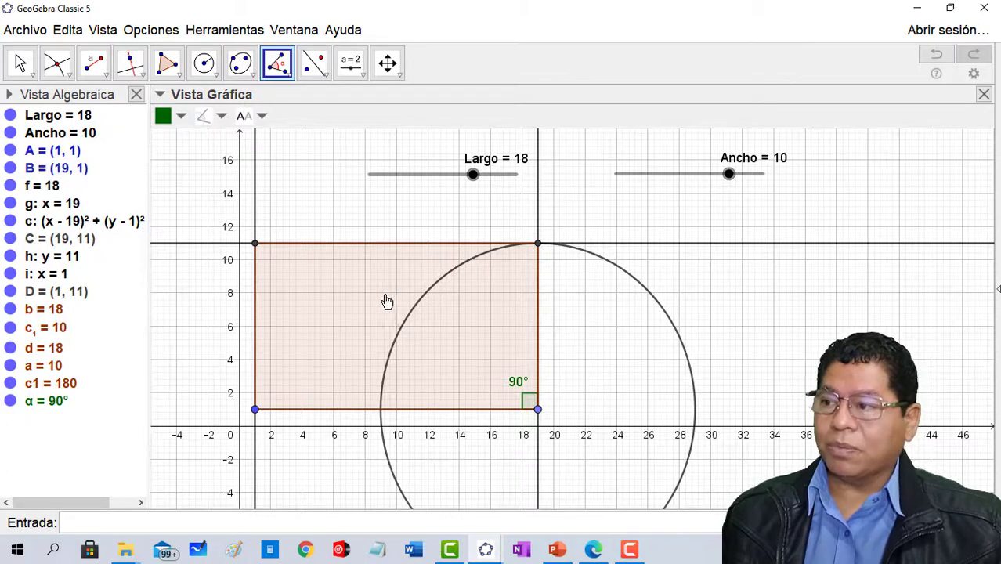
# - Sort the objects in the Algebra view by object type (Tipo de objeto)
pyautogui.click(9, 95)
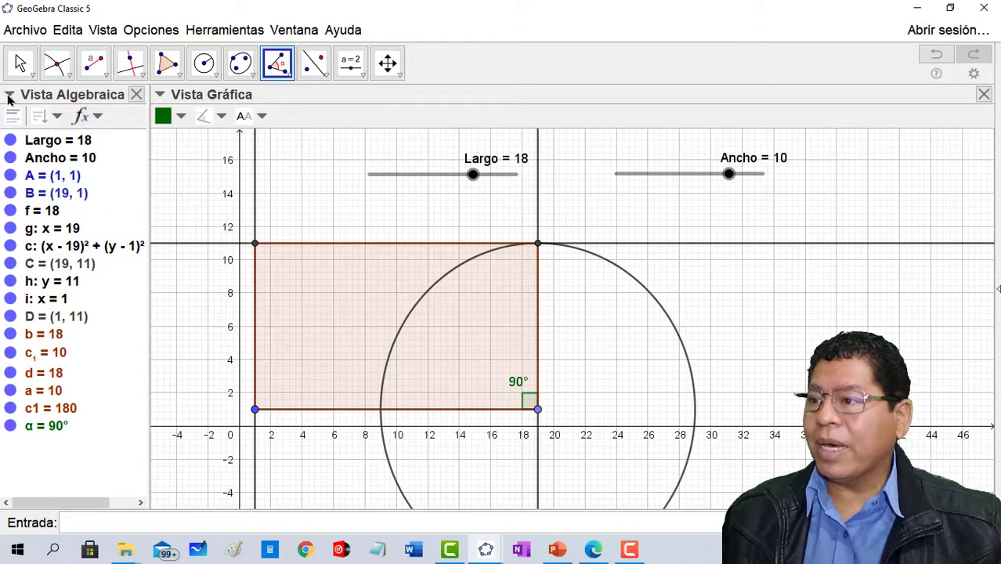
pyautogui.click(41, 116)
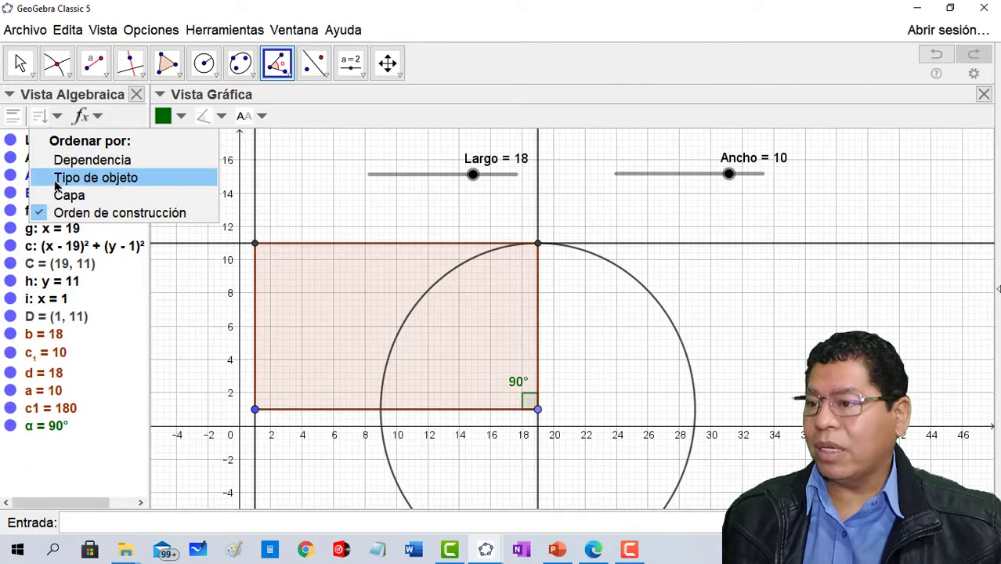
pyautogui.click(55, 181)
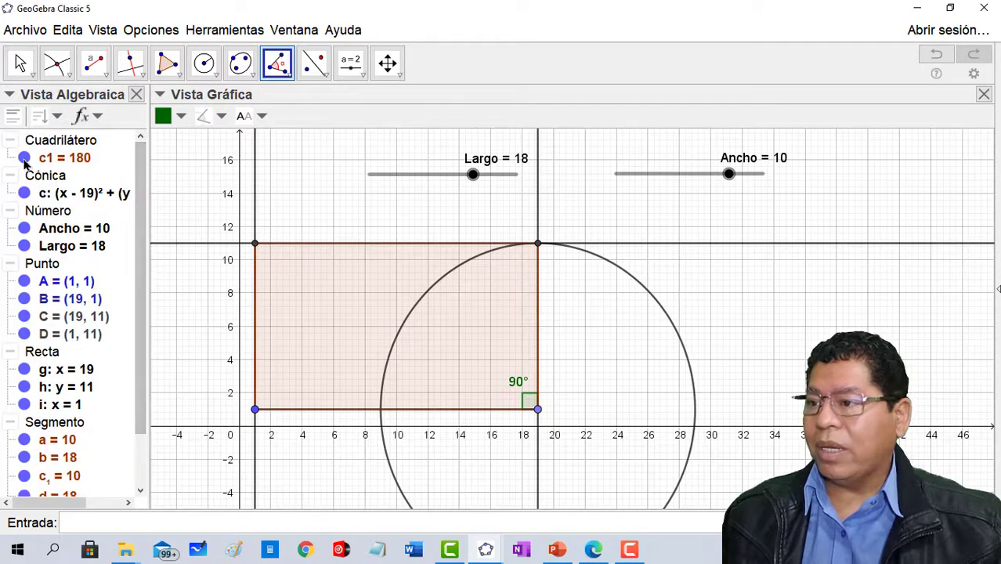
# - Hide the auxiliary circle c and the three construction lines g, h and i
pyautogui.click(25, 192)
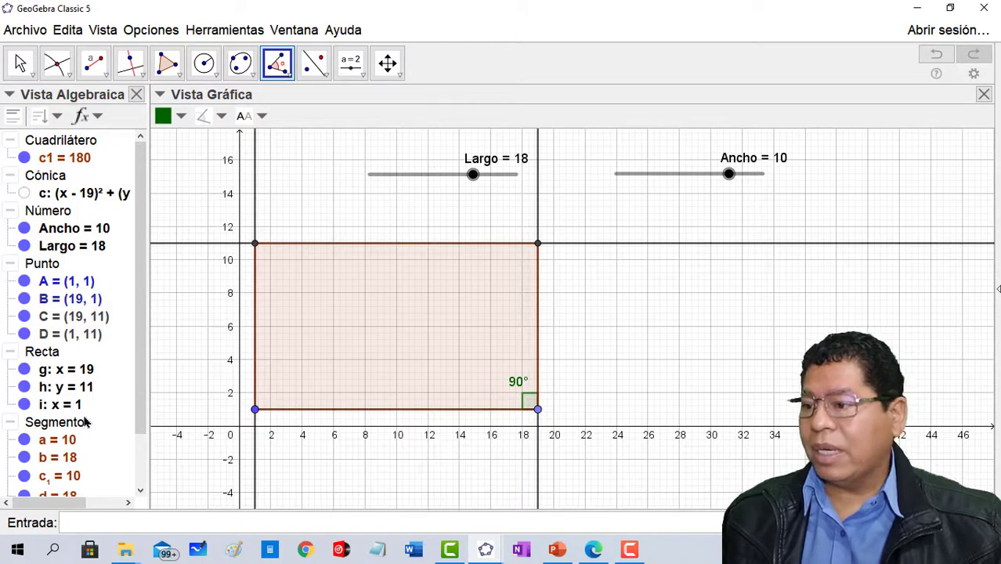
pyautogui.click(24, 369)
pyautogui.click(24, 387)
pyautogui.click(24, 404)
# - Hide the coordinate axes and the grid in the Graphics view
pyautogui.click(20, 62)
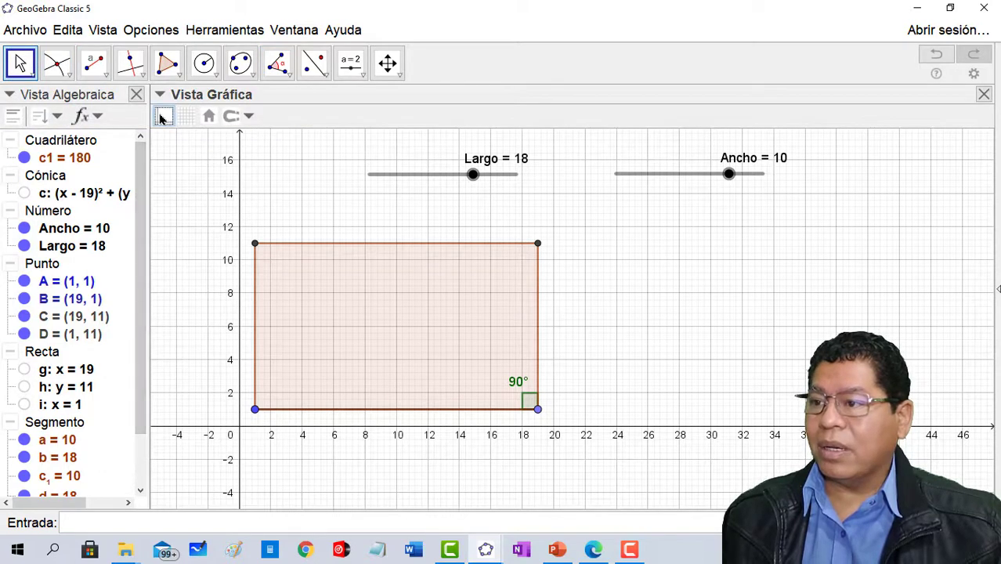
pyautogui.click(163, 117)
pyautogui.click(189, 119)
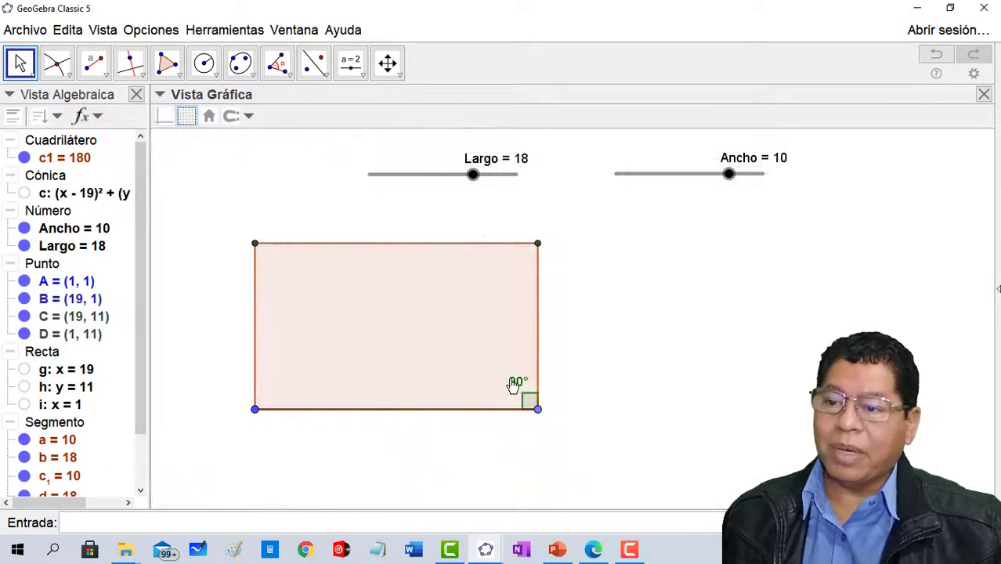
# - Set Ancho to 13 and Largo to 25.5 to enlarge the rectangle
pyautogui.moveTo(615, 381); pyautogui.dragTo(775, 411)
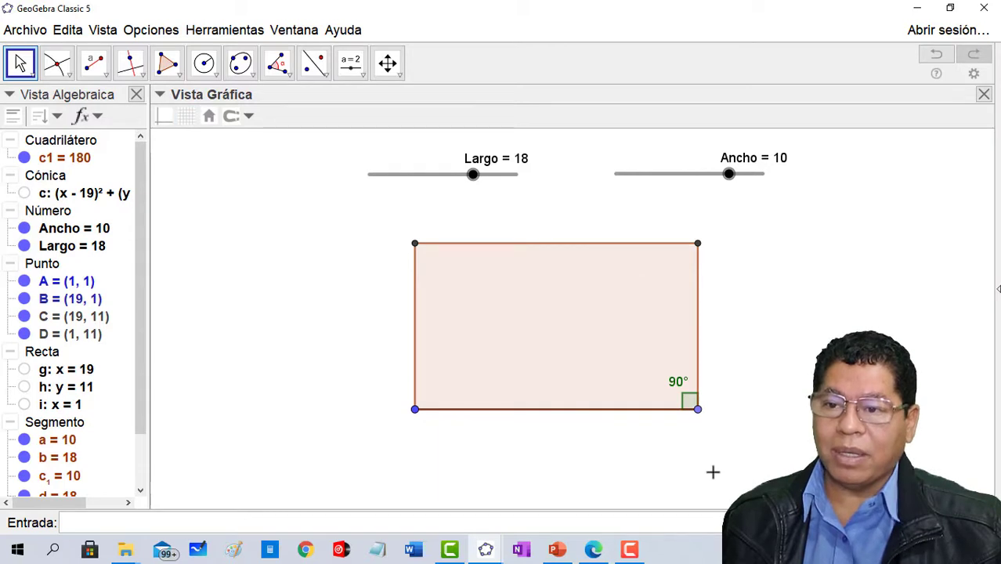
pyautogui.moveTo(731, 181); pyautogui.dragTo(772, 186)
pyautogui.moveTo(472, 174); pyautogui.dragTo(523, 182)
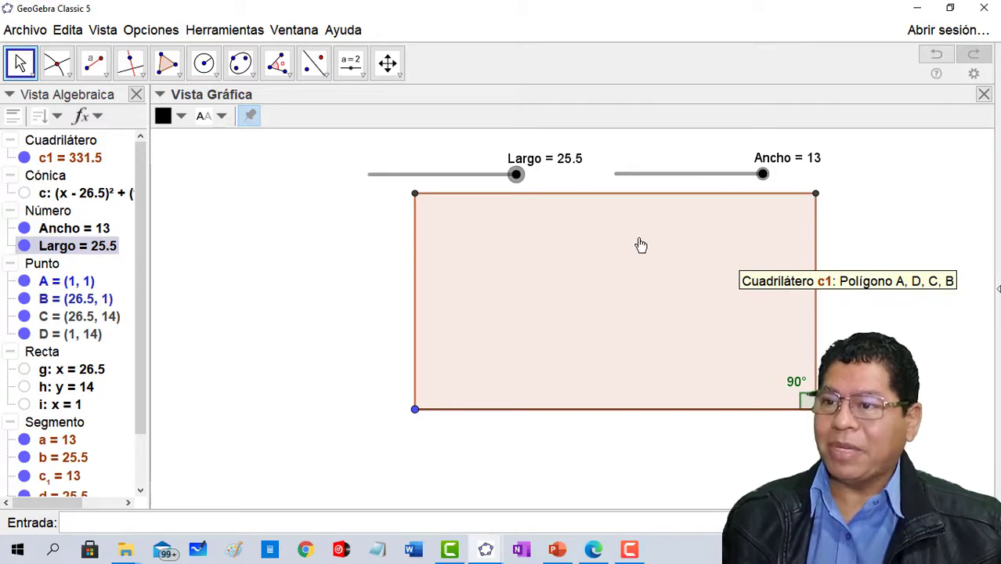
pyautogui.moveTo(763, 173); pyautogui.dragTo(775, 194)
pyautogui.moveTo(517, 174); pyautogui.dragTo(569, 199)
# - Move the whole rectangle down within the Graphics view, and reposition it by its lower-left vertex A
pyautogui.moveTo(607, 232); pyautogui.dragTo(535, 280)
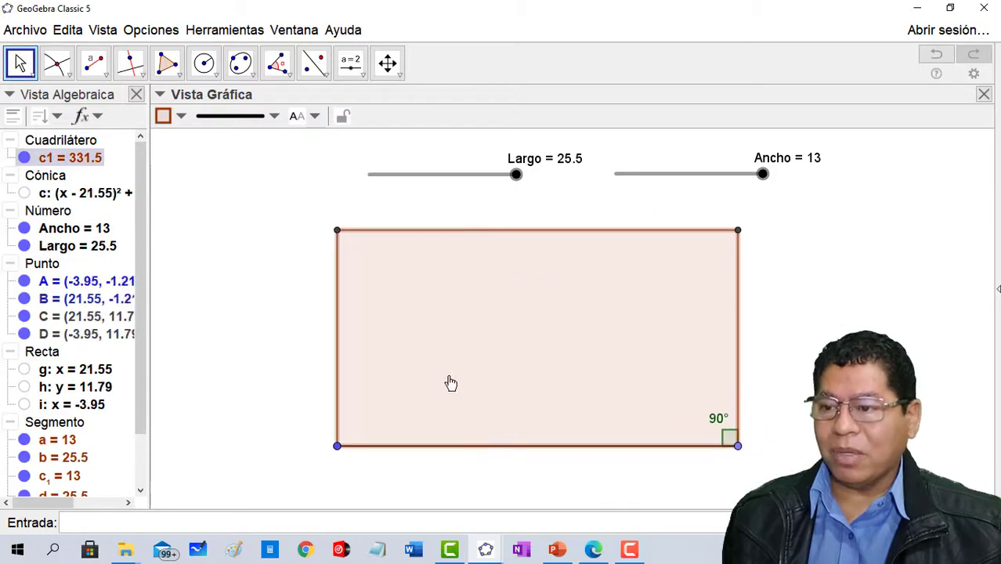
pyautogui.moveTo(339, 445); pyautogui.dragTo(372, 452)
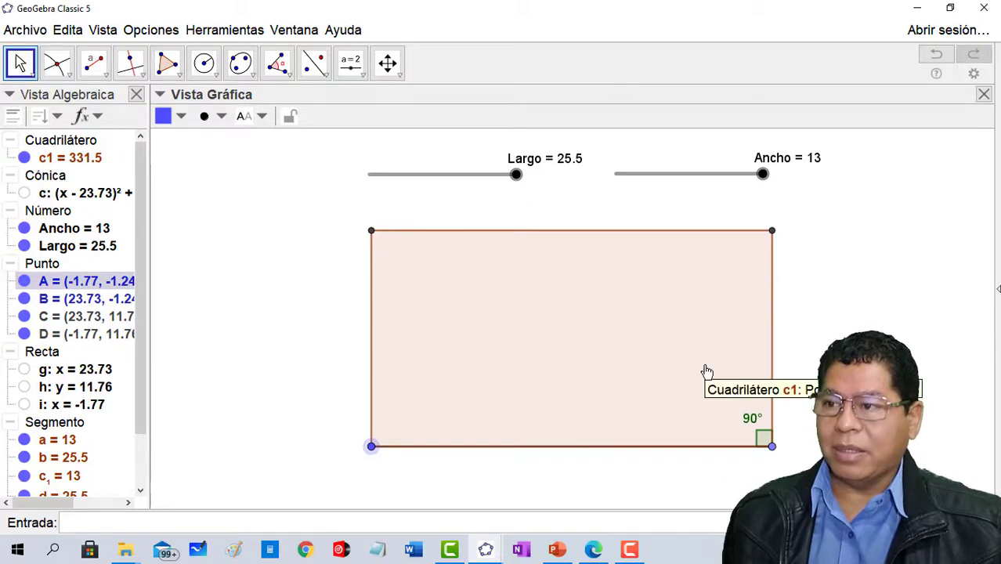
# - Switch to "Hallando un rectangulo a partir de su diagonal.ggb" and advance its construction playback to step 5 of 21
pyautogui.click(922, 13)
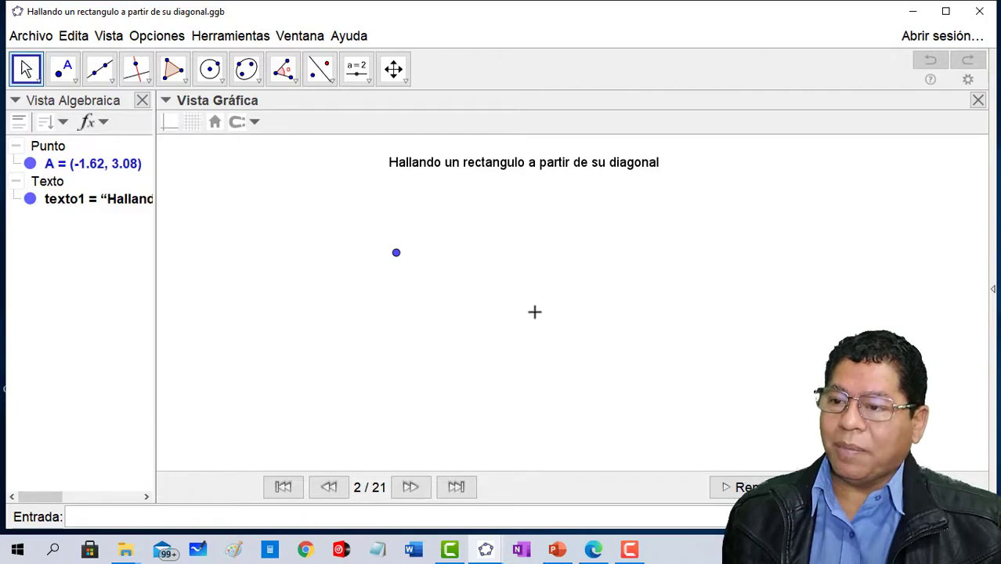
pyautogui.click(411, 487)
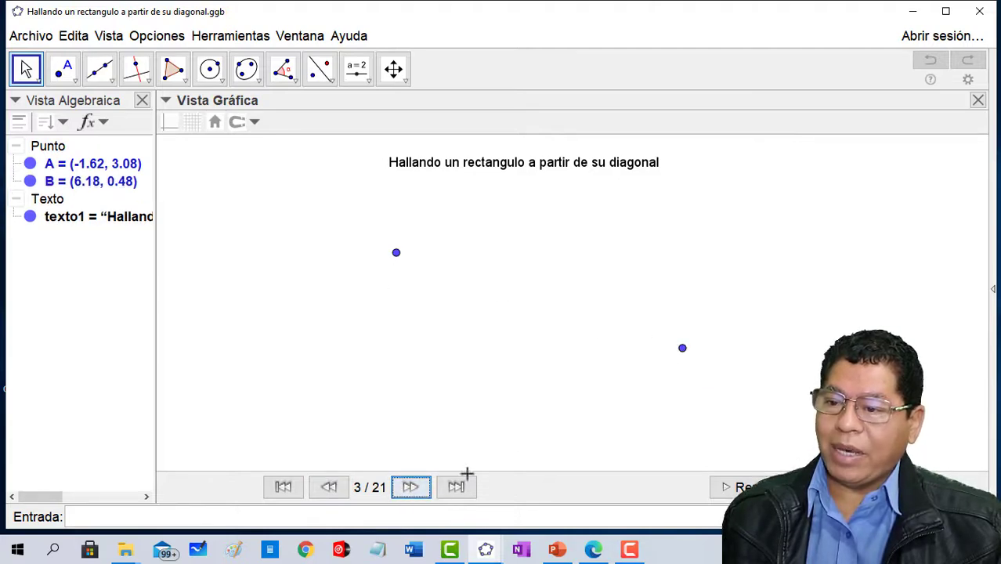
pyautogui.click(411, 487)
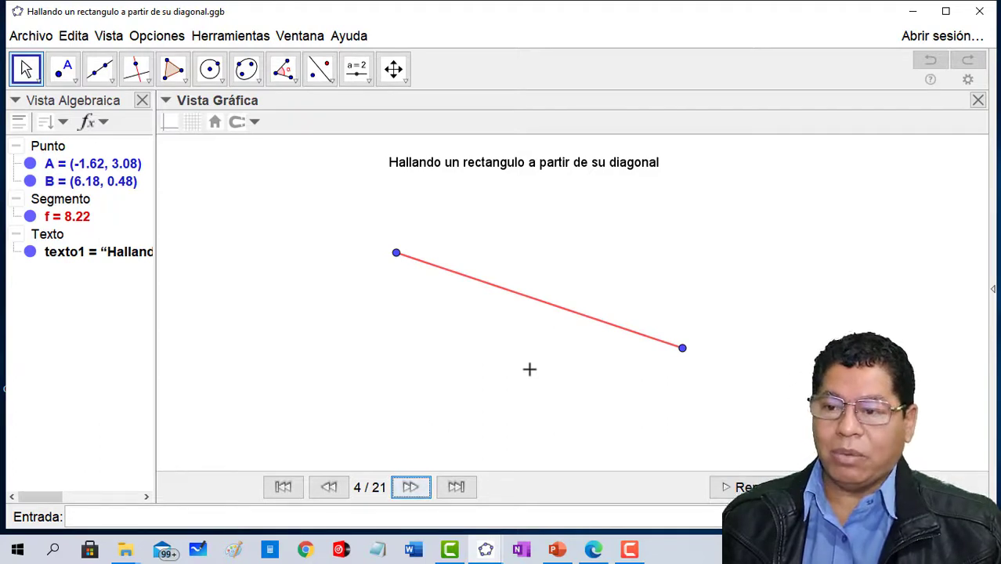
pyautogui.click(411, 487)
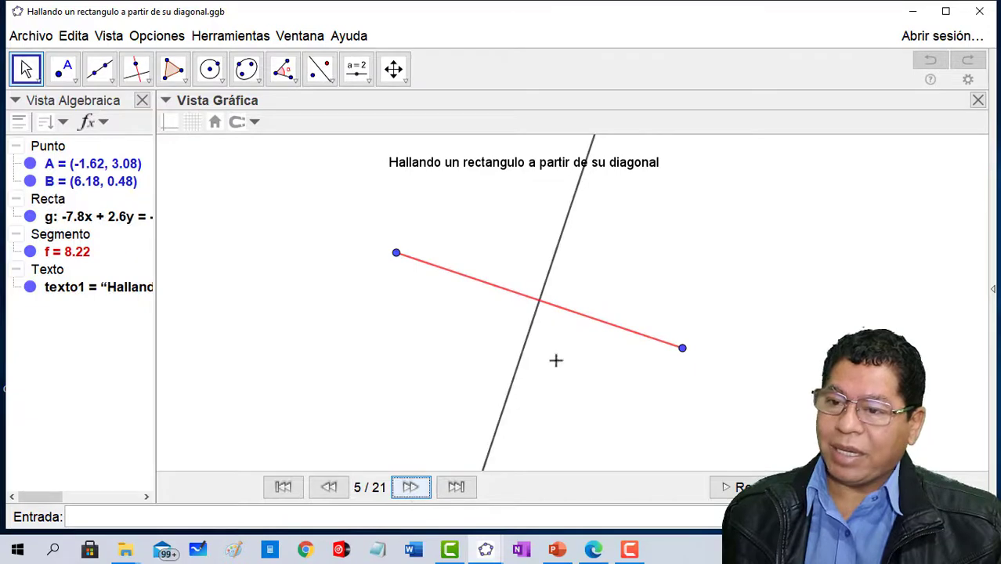
pyautogui.click(134, 82)
pyautogui.click(135, 78)
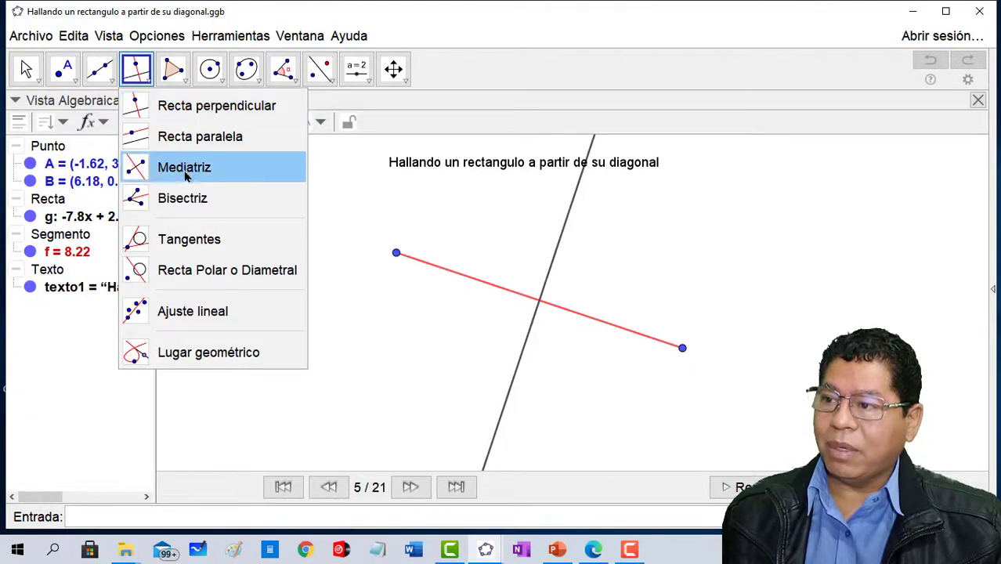
pyautogui.click(393, 69)
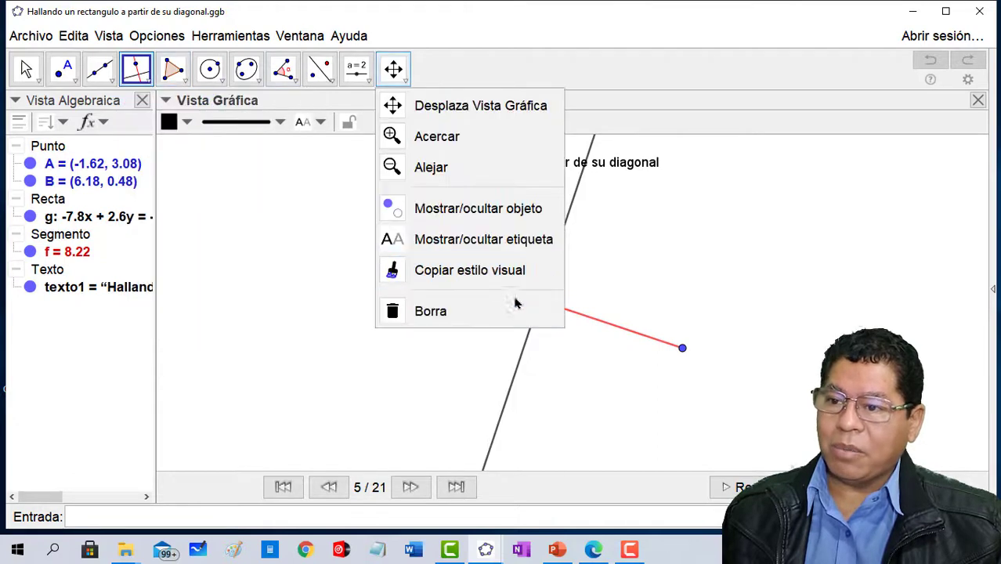
# - Advance the construction playback to step 7 of 21, through the diagonal's center point and the circle, reviewing the point tools on the way
pyautogui.click(636, 37)
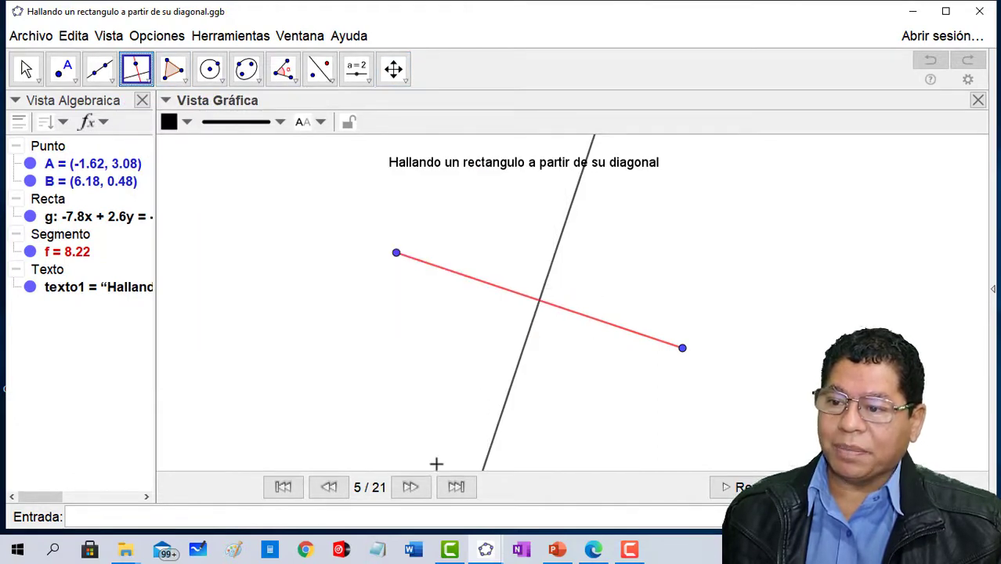
pyautogui.click(411, 487)
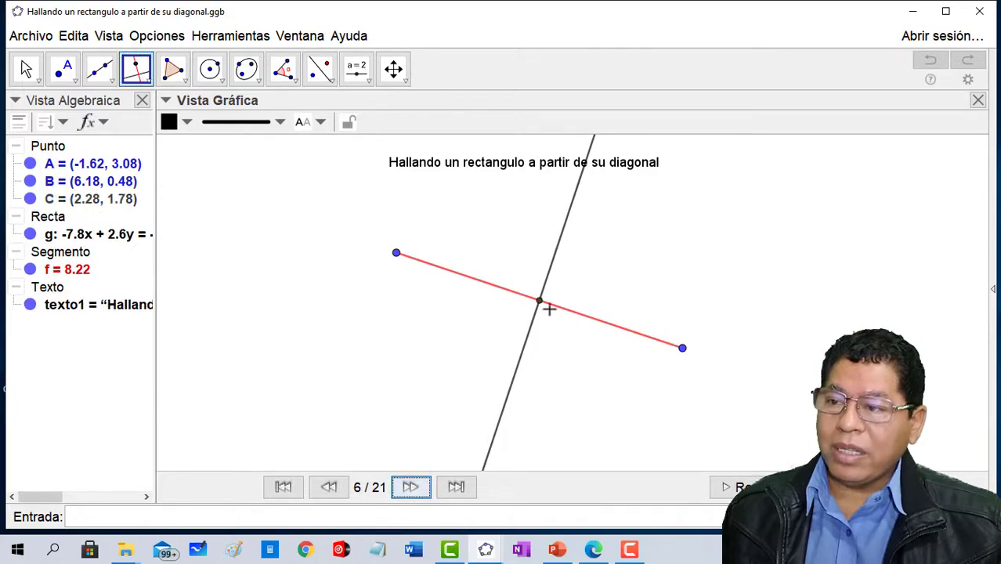
pyautogui.click(74, 81)
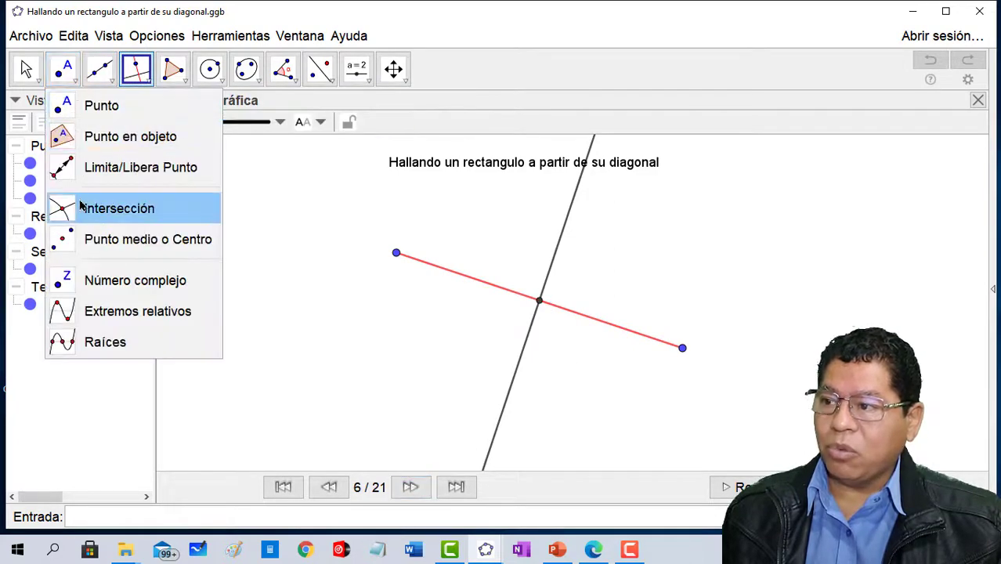
pyautogui.click(560, 17)
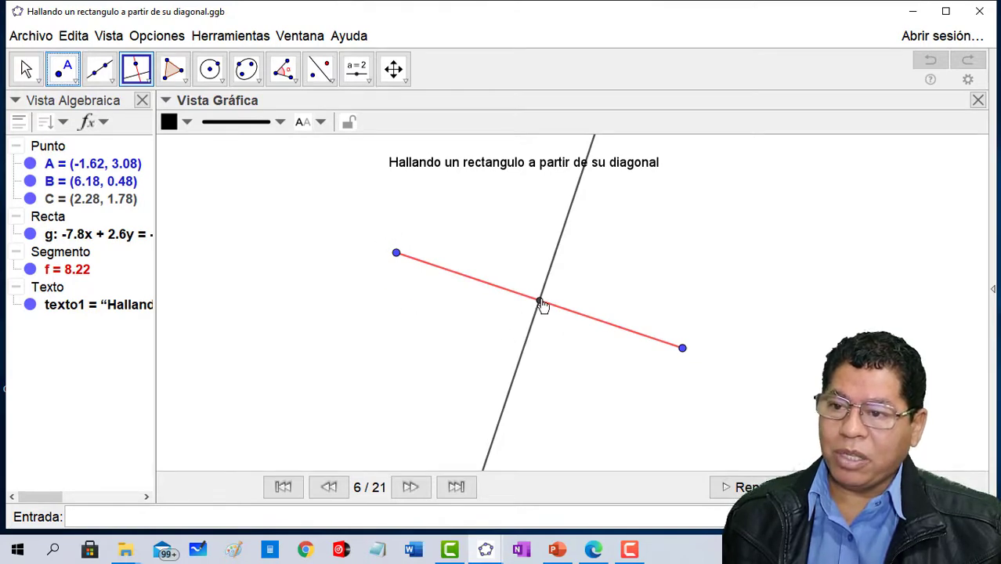
pyautogui.click(410, 487)
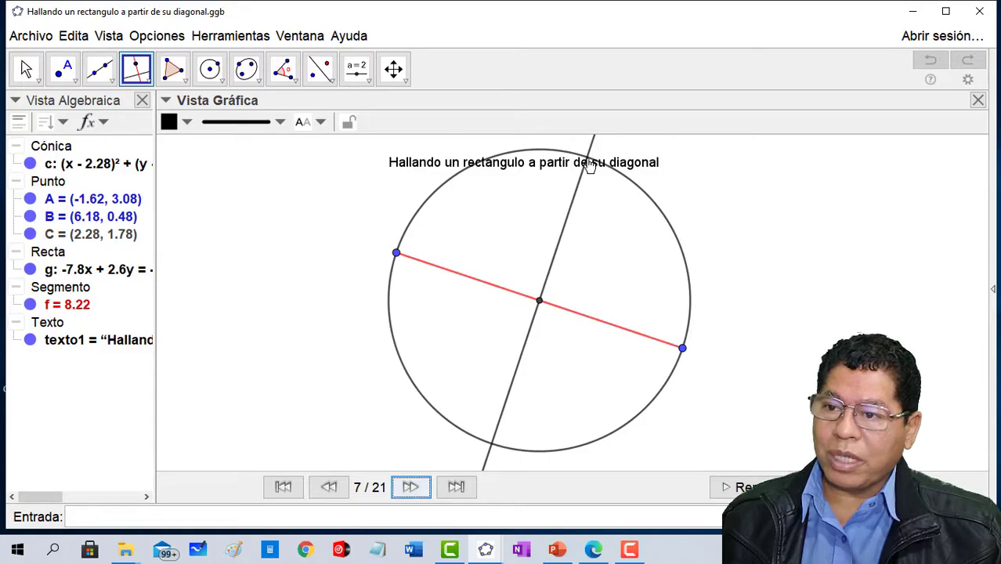
# - Advance the construction playback to step 9 of 21 and activate the Intersección tool to illustrate the points where line g meets the circle
pyautogui.click(410, 487)
pyautogui.click(76, 82)
pyautogui.click(76, 82)
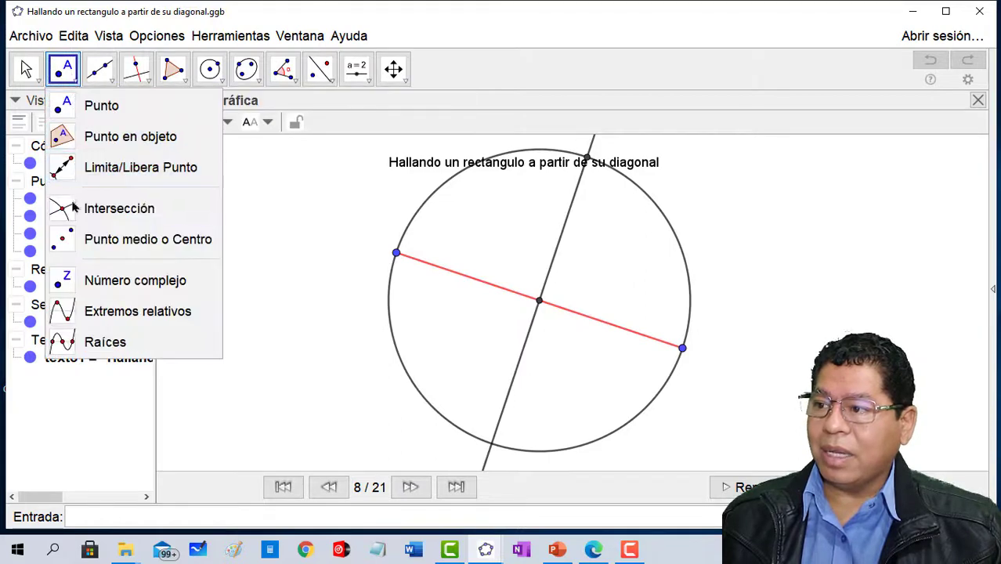
pyautogui.click(121, 208)
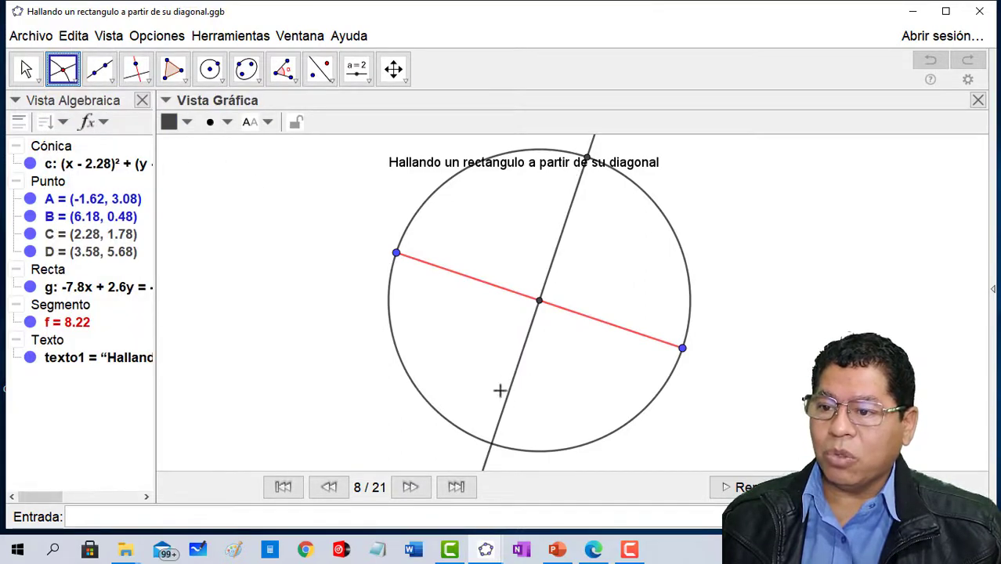
pyautogui.click(409, 487)
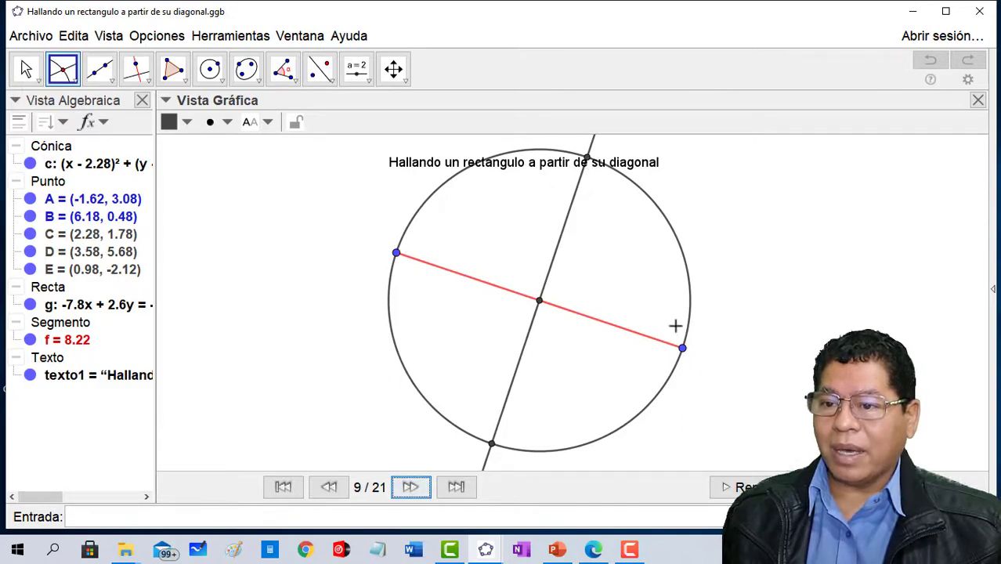
# - Advance the construction playback to step 13 of 21, through the four blue sides of the inscribed square
pyautogui.click(416, 487)
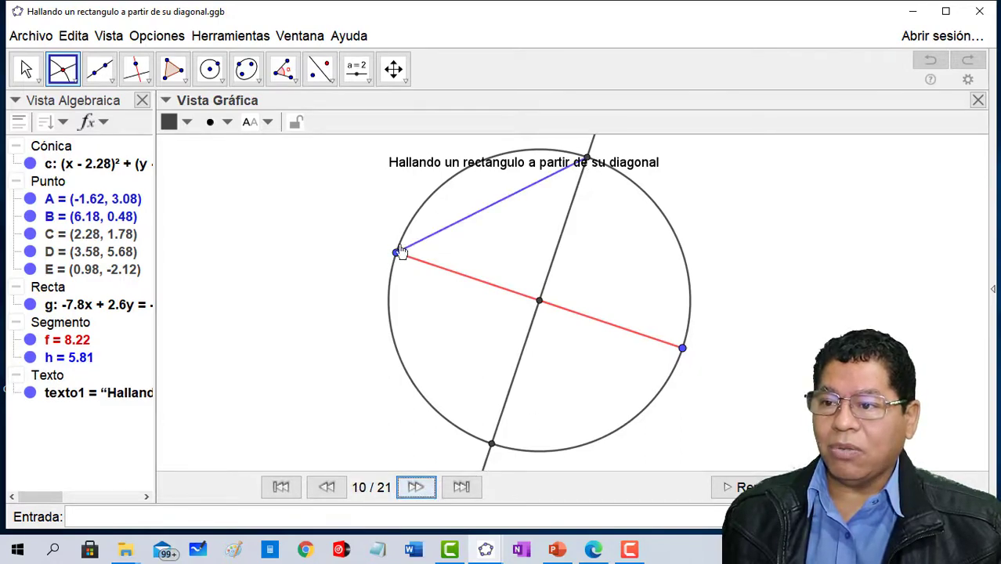
pyautogui.click(426, 490)
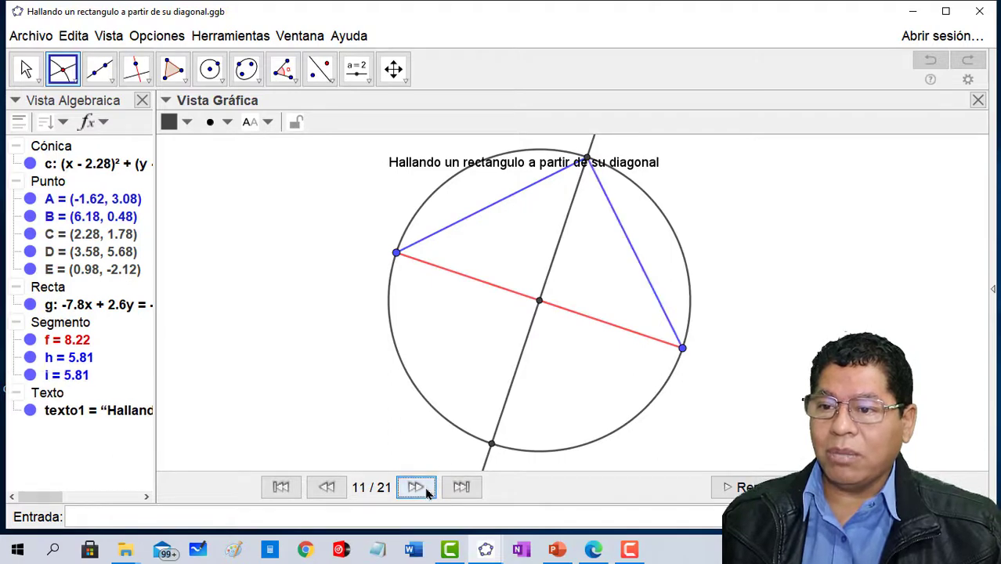
pyautogui.click(427, 491)
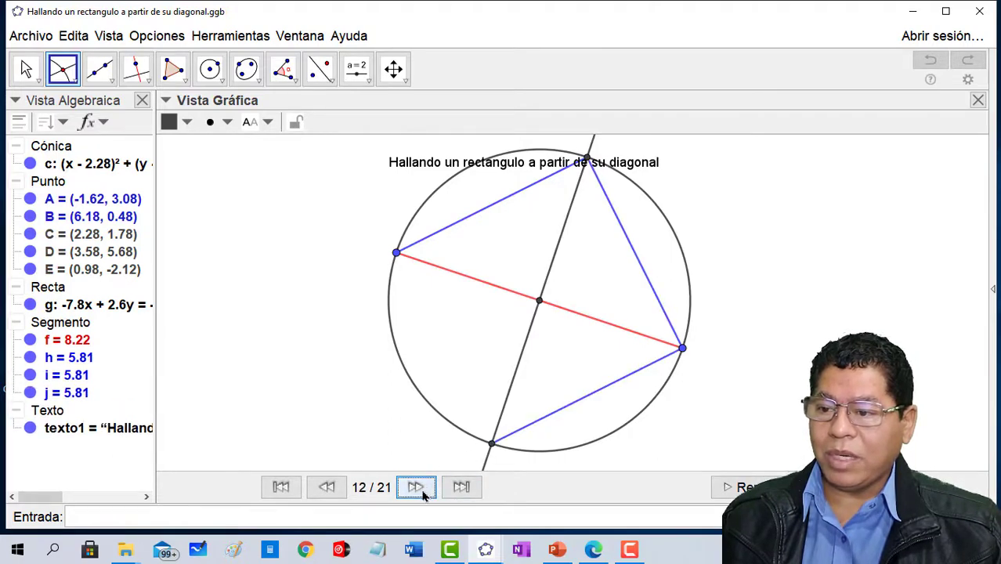
pyautogui.click(421, 490)
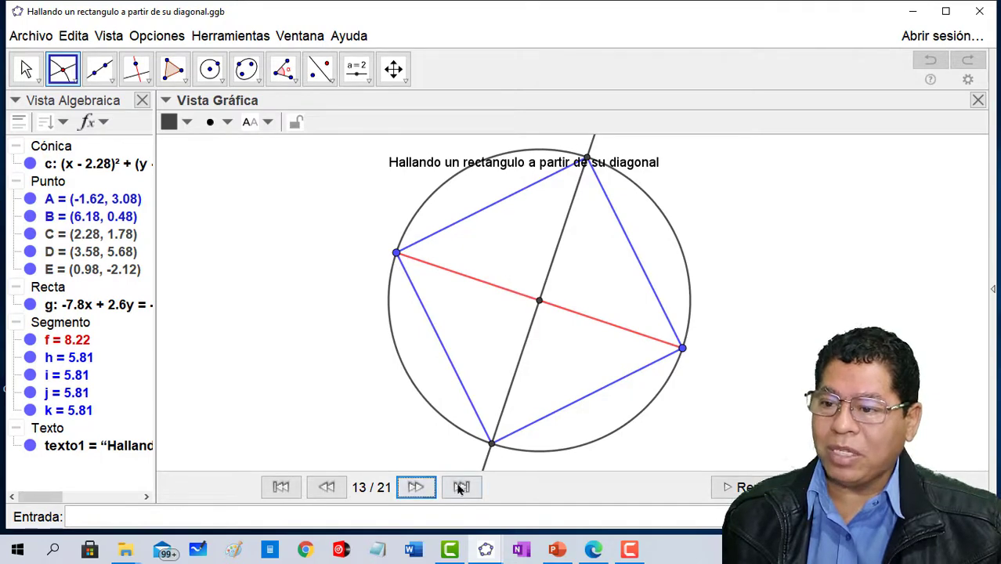
# - Advance the construction playback to step 17 of 21, through the two side midpoints and the lines from vertices A and B
pyautogui.click(416, 487)
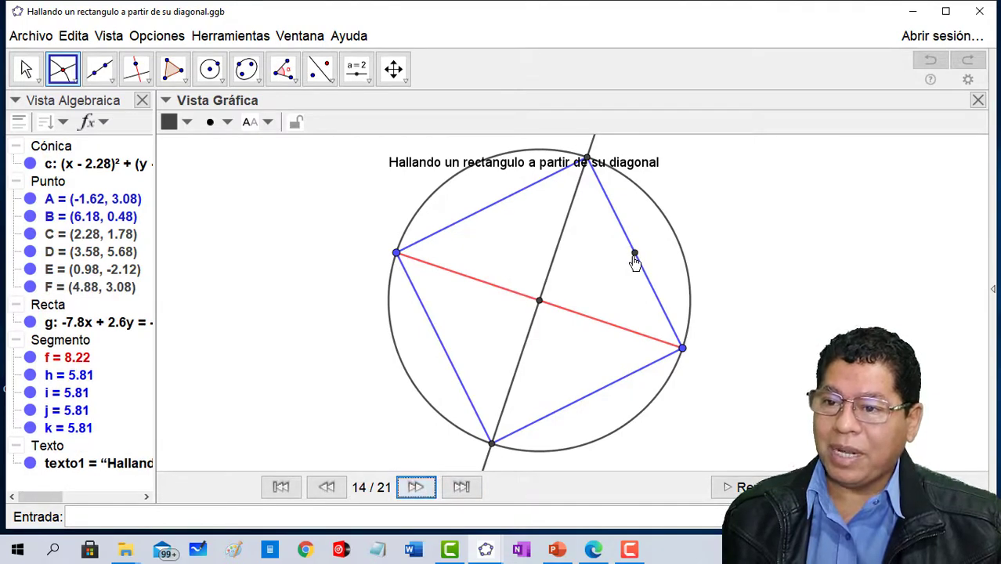
pyautogui.click(415, 487)
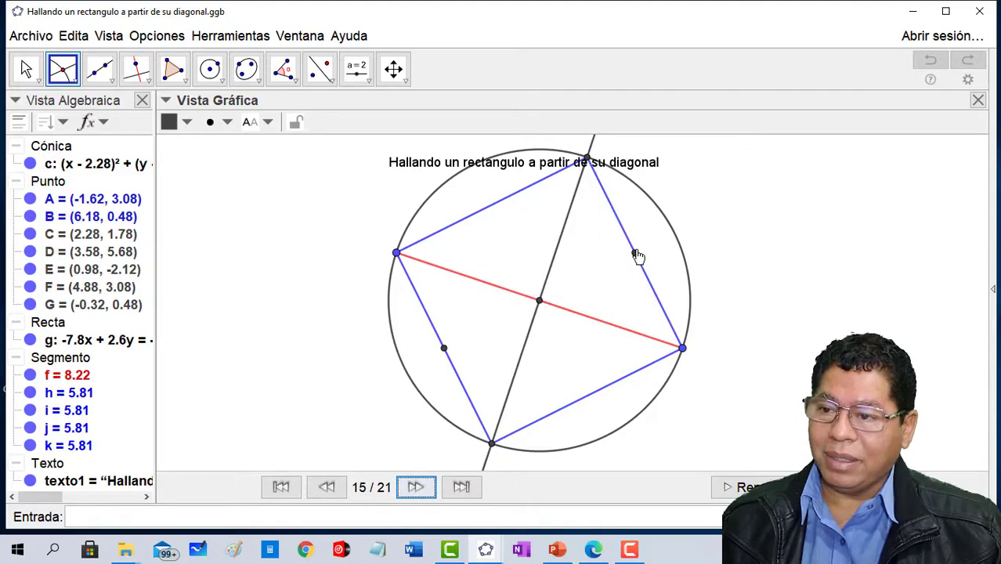
pyautogui.click(419, 490)
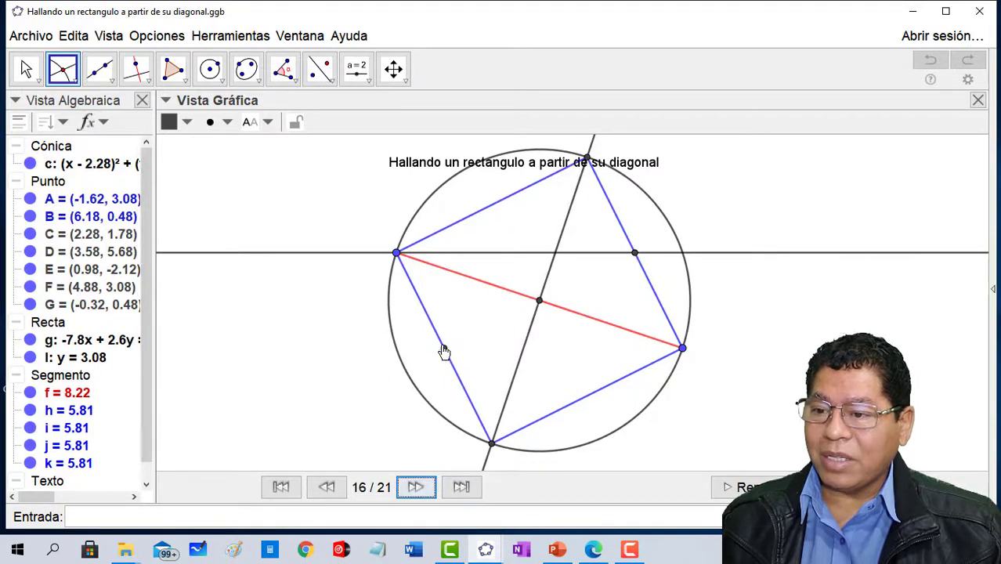
pyautogui.click(415, 487)
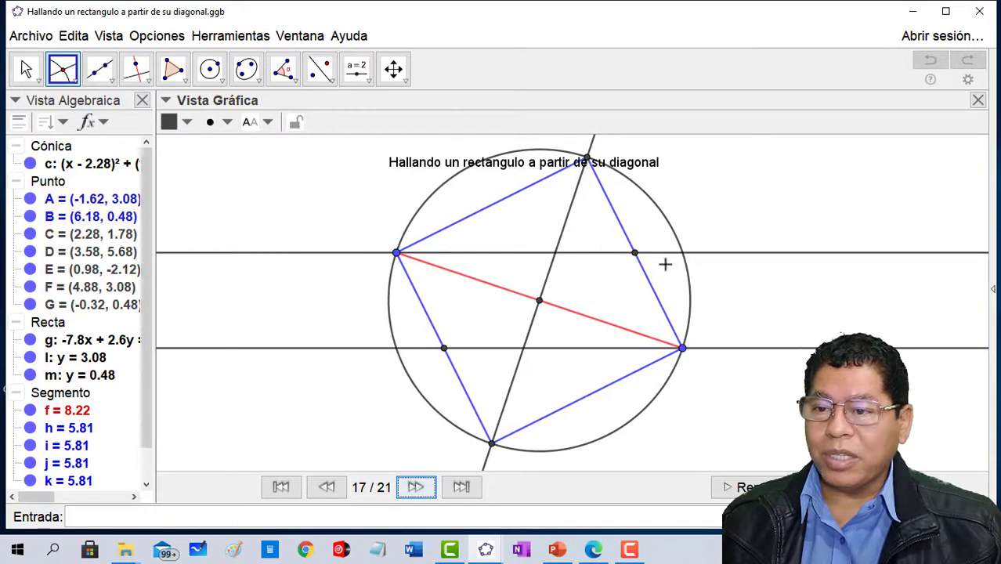
# - Play the construction to step 21 of 21, through the remaining vertices, the rectangle polygon and its angle, activating the Polygon tool on the way
pyautogui.click(416, 487)
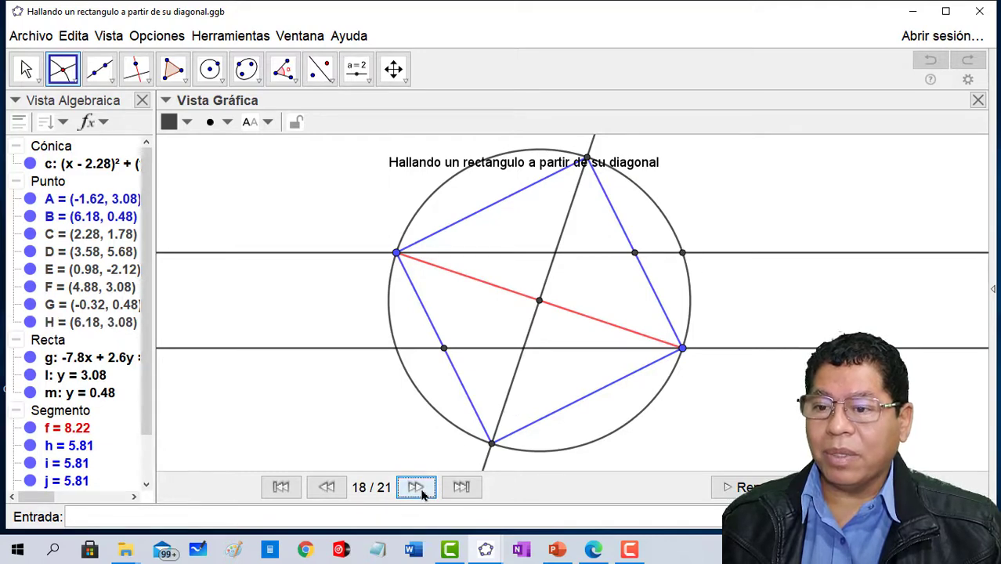
pyautogui.click(416, 487)
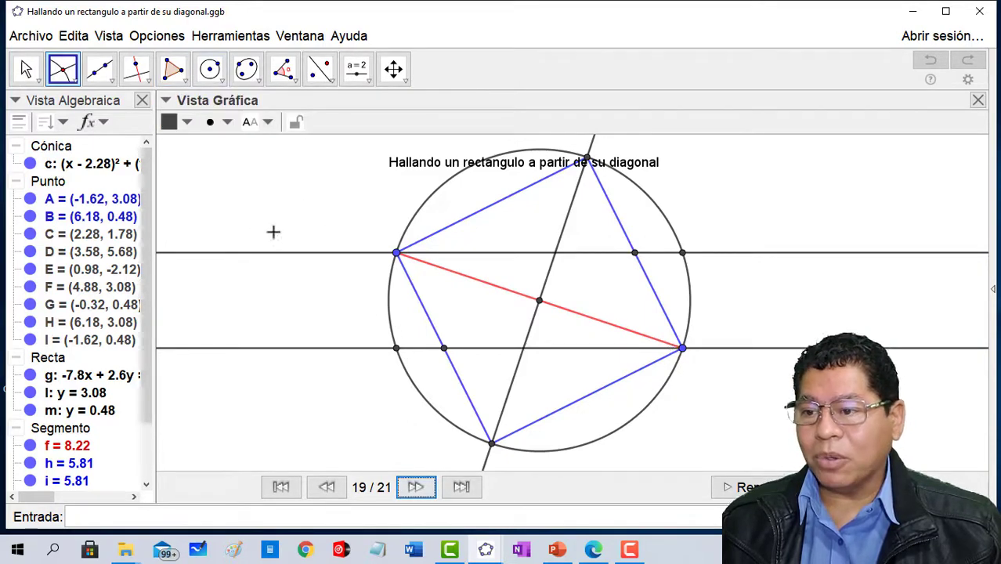
pyautogui.click(416, 486)
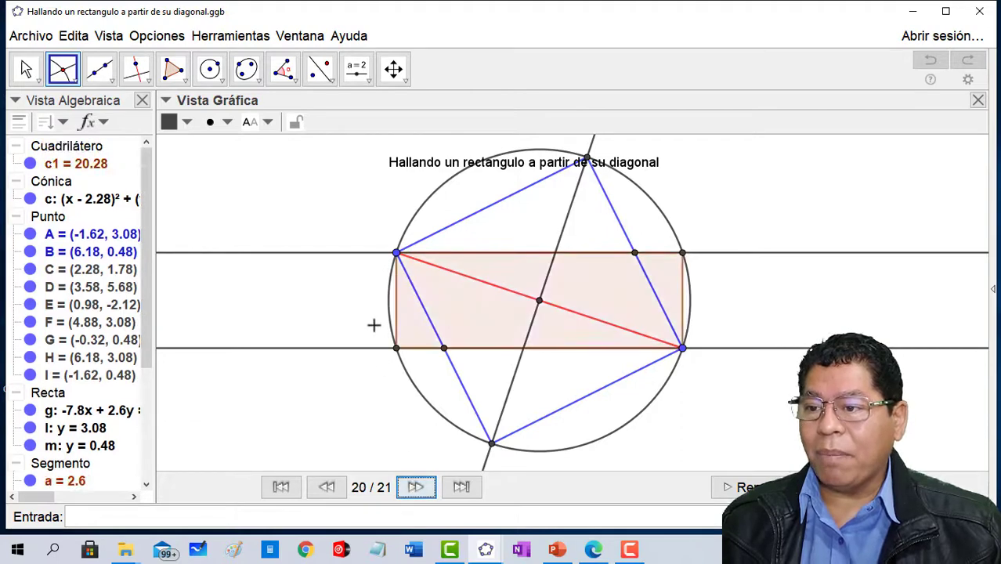
pyautogui.click(172, 69)
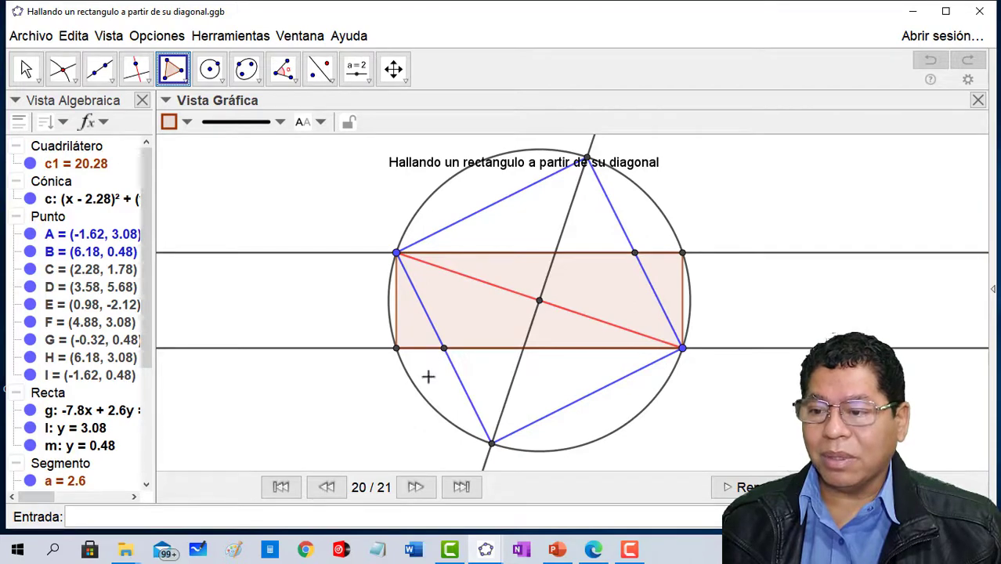
pyautogui.click(415, 487)
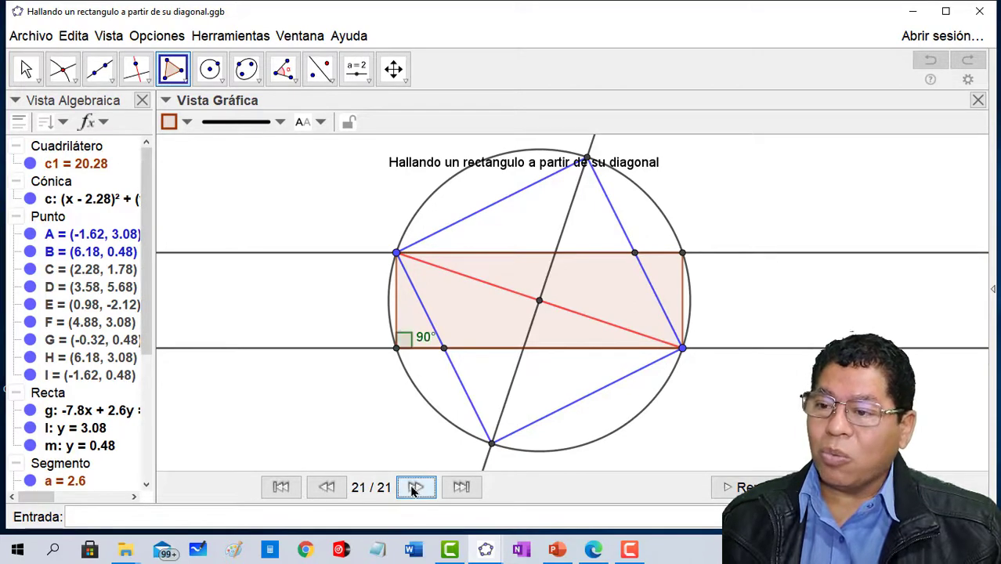
# - Move diagonal endpoint A to about (-2.66, 2.7) to reshape the rectangle
pyautogui.click(283, 69)
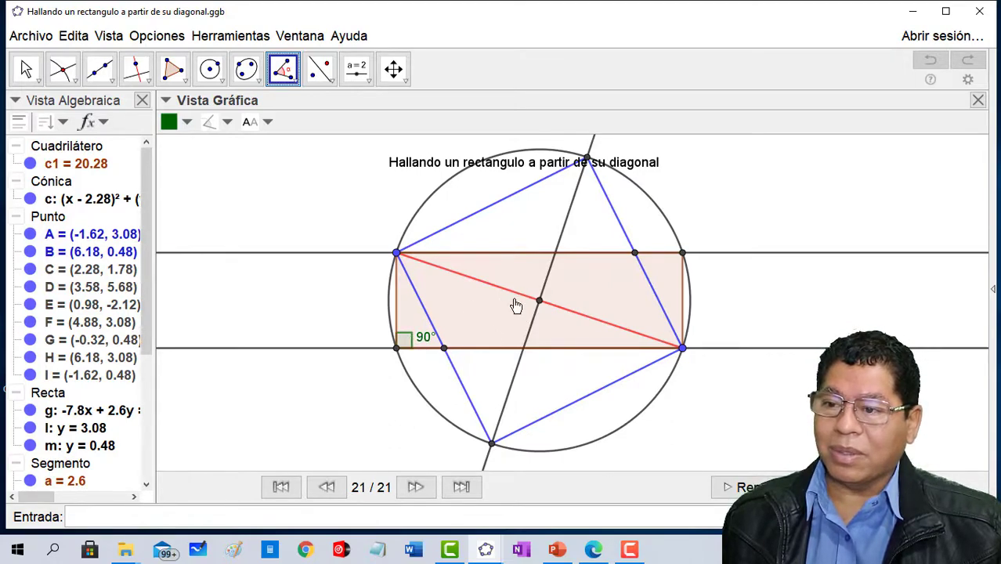
pyautogui.click(26, 69)
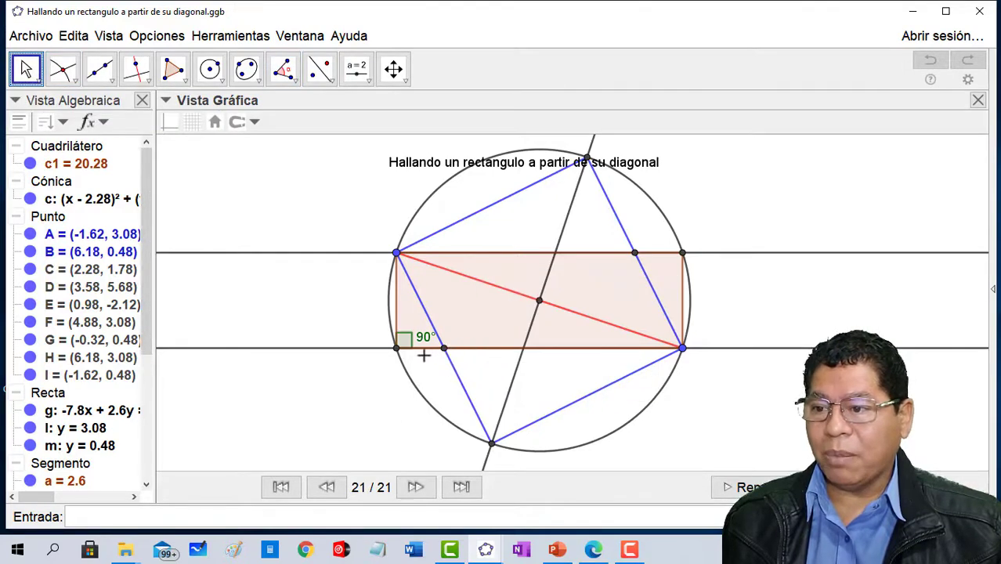
pyautogui.moveTo(396, 253); pyautogui.dragTo(358, 267)
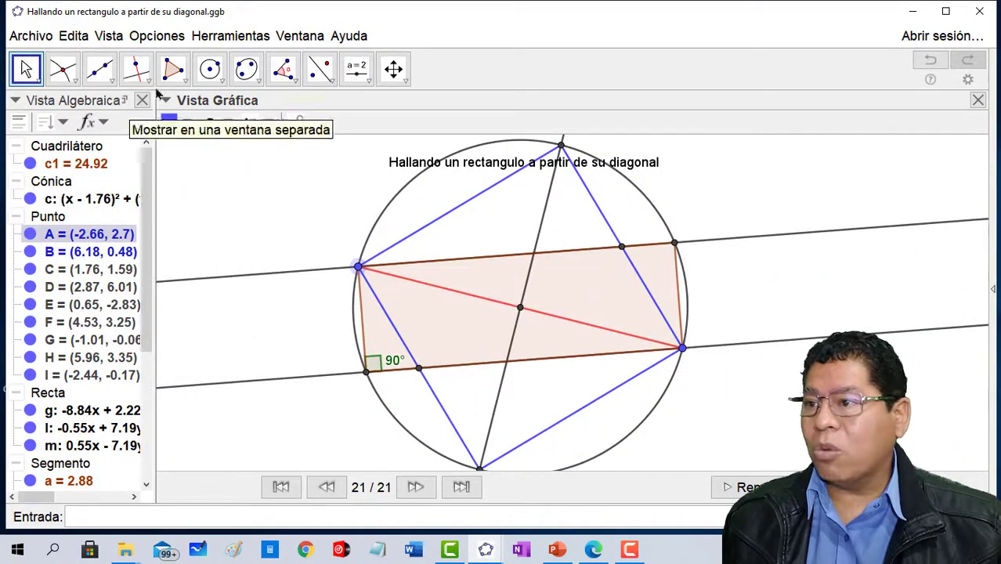
# - Mark the rectangle's interior angle at vertex H using points A, H and B
pyautogui.click(294, 83)
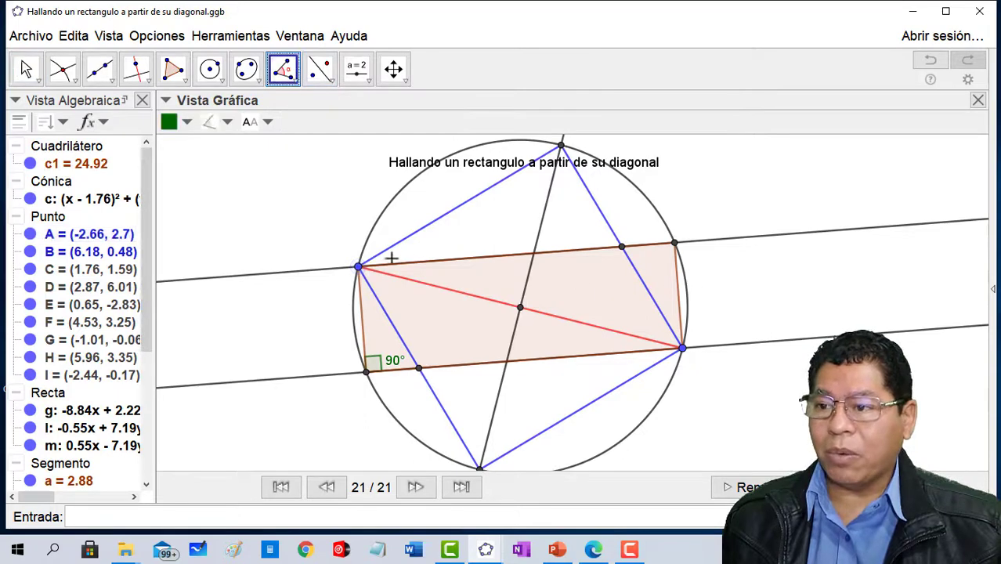
pyautogui.click(359, 269)
pyautogui.click(675, 244)
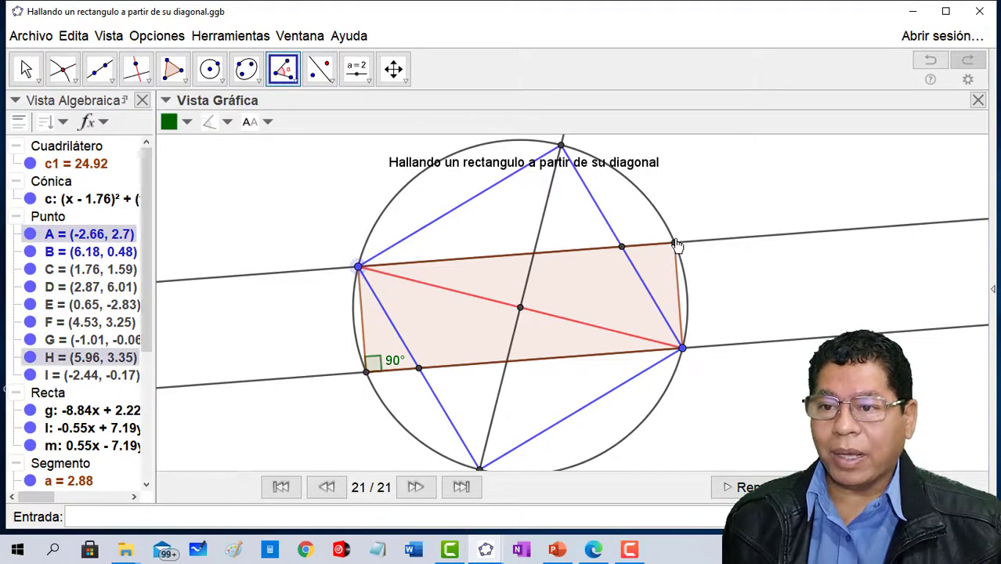
pyautogui.click(679, 343)
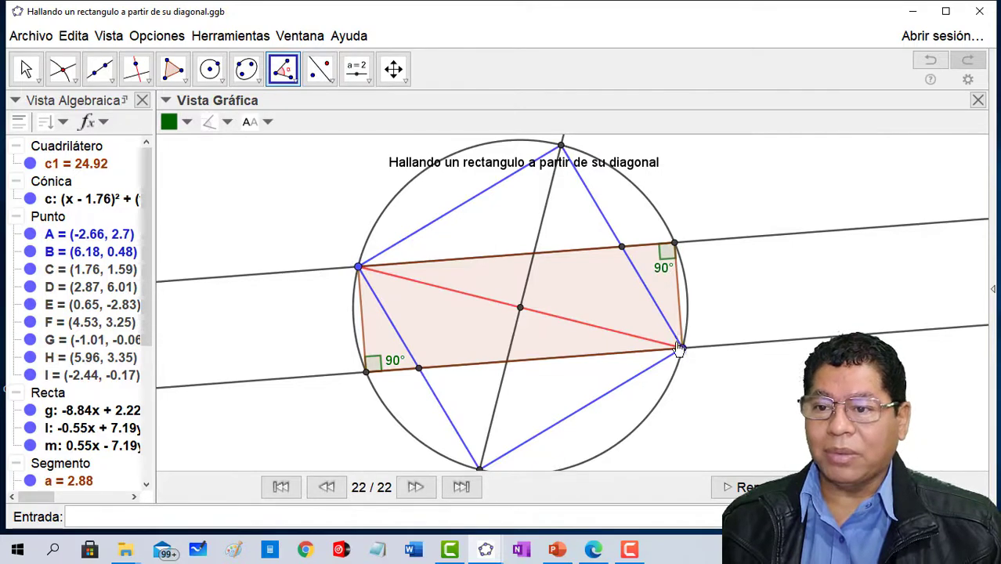
# - Mark the rectangle's interior angle at vertex B using points H, B and I
pyautogui.click(675, 245)
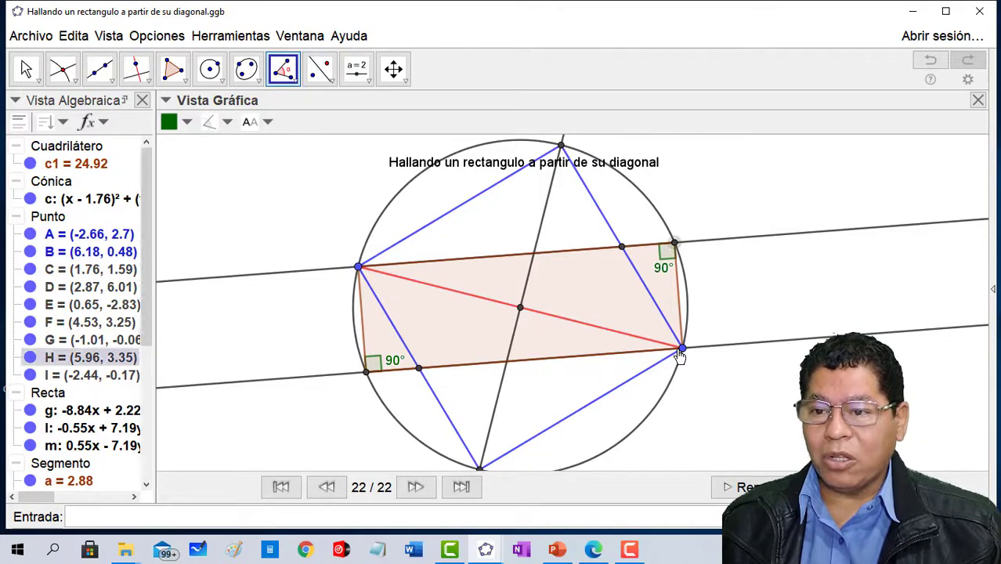
pyautogui.click(679, 349)
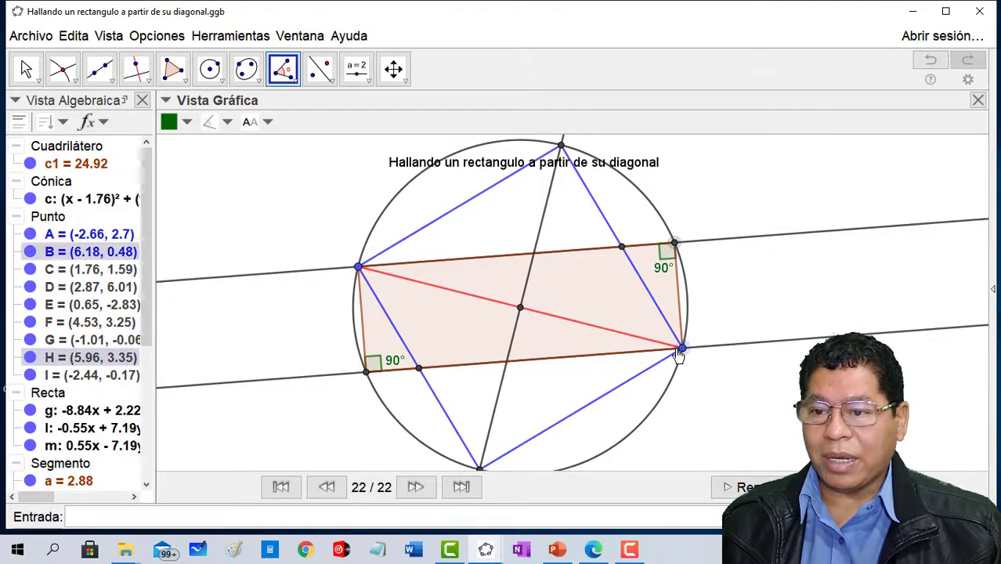
pyautogui.click(367, 371)
pyautogui.moveTo(678, 338); pyautogui.dragTo(562, 342)
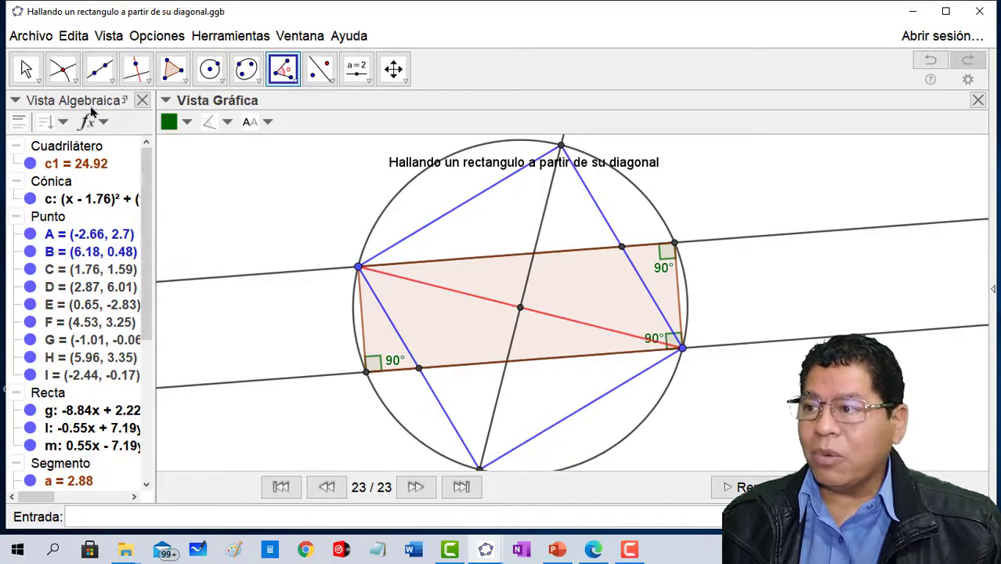
# - Move diagonal endpoint B to about (7.58, -0.56) to enlarge the rectangle
pyautogui.click(26, 69)
pyautogui.moveTo(685, 356); pyautogui.dragTo(736, 394)
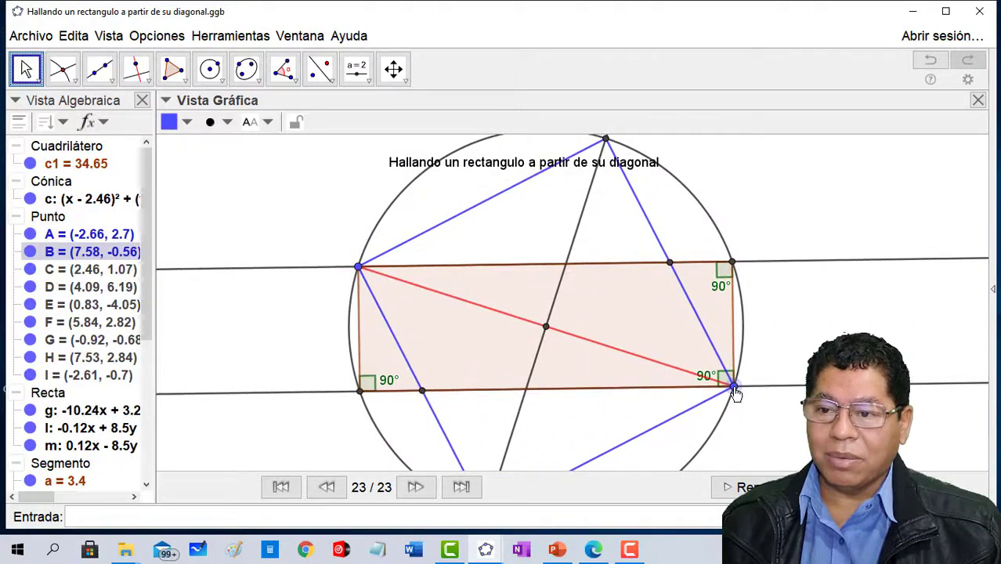
# - Hide circle c and the auxiliary lines g, l and m
pyautogui.click(31, 200)
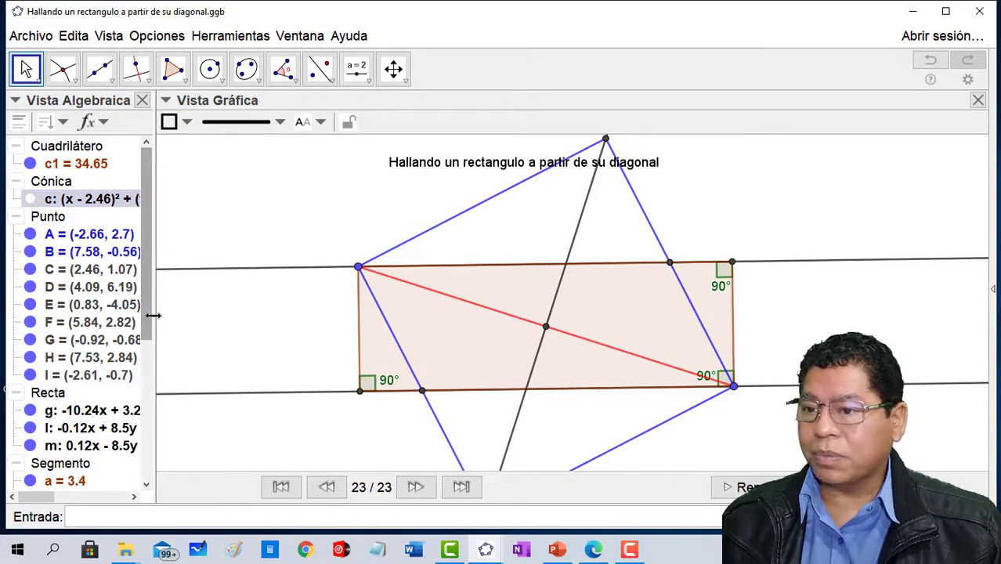
pyautogui.click(31, 410)
pyautogui.click(31, 428)
pyautogui.click(30, 446)
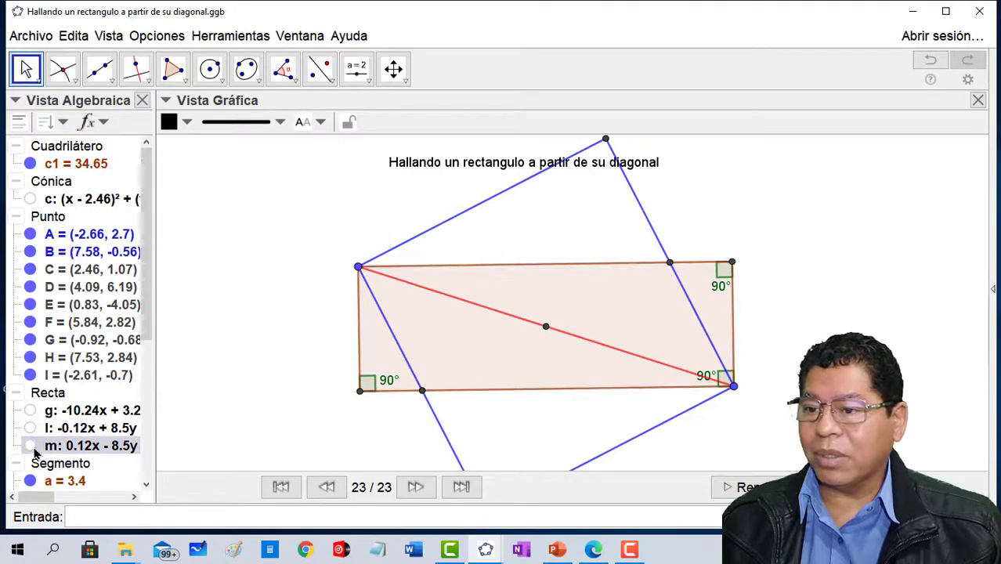
# - Hide the blue square's four side segments h, i, j and k
pyautogui.moveTo(148, 274); pyautogui.dragTo(148, 394)
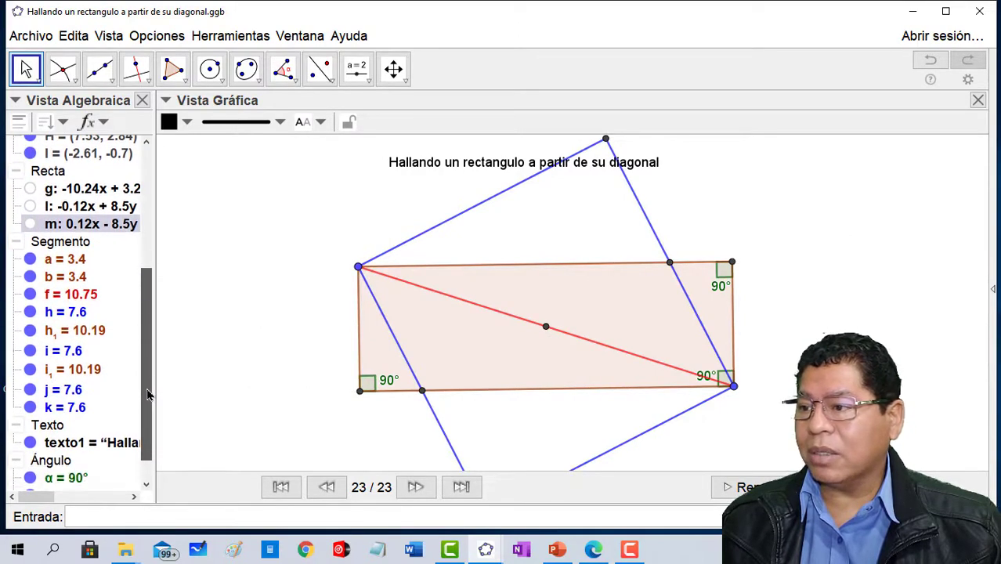
pyautogui.click(36, 263)
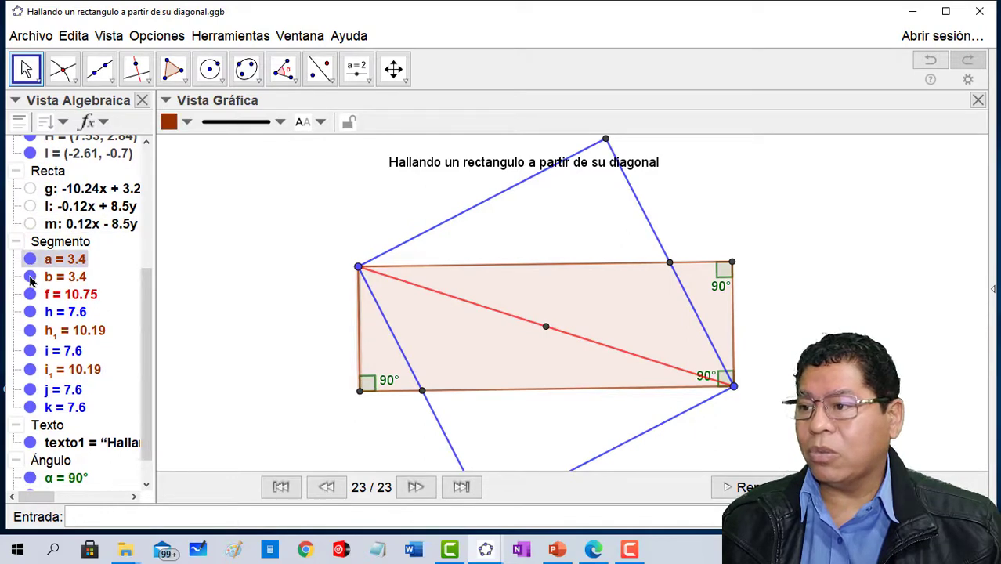
pyautogui.click(30, 278)
pyautogui.click(30, 278)
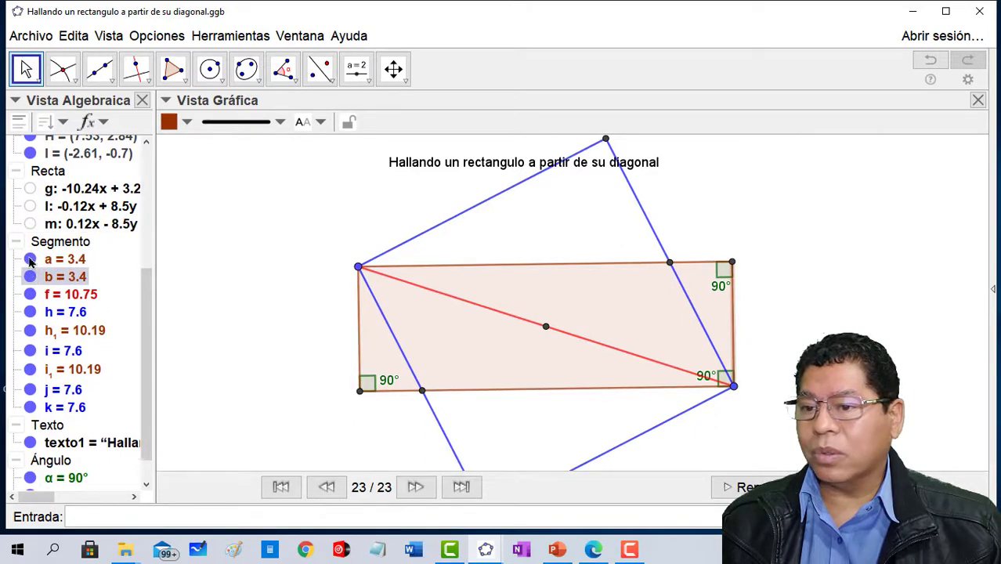
pyautogui.click(30, 312)
pyautogui.click(30, 351)
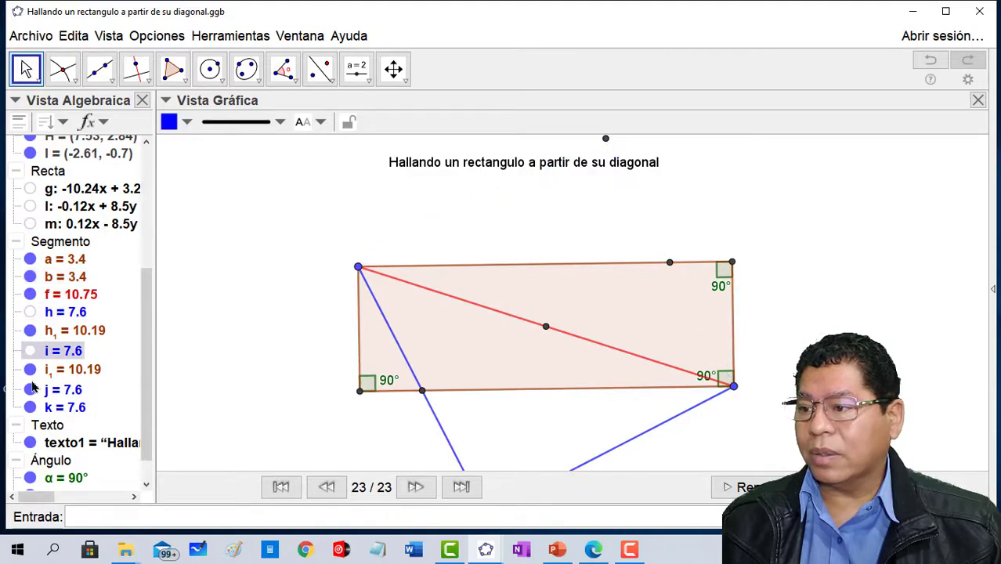
pyautogui.click(30, 389)
pyautogui.click(29, 408)
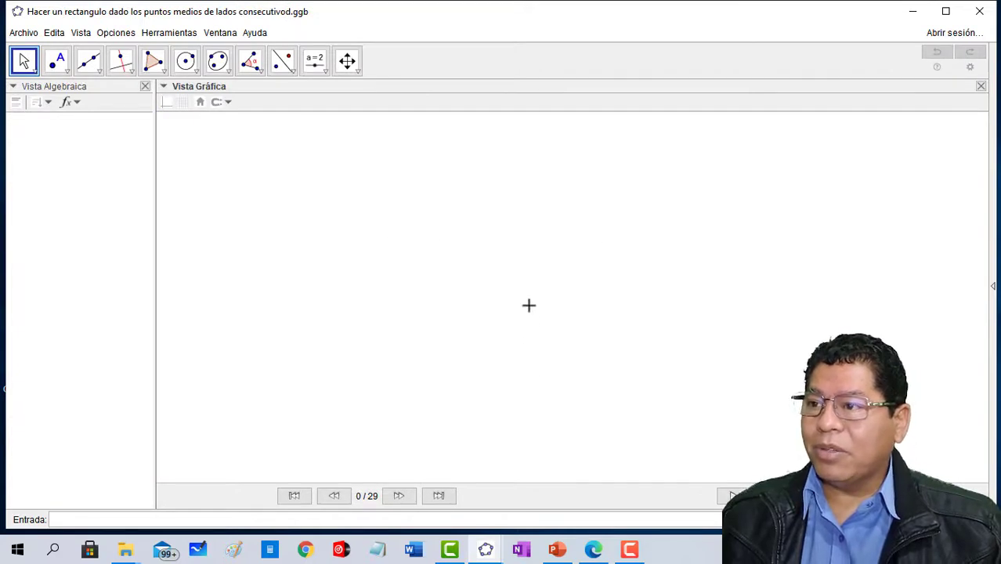
# - Advance the midpoint-based rectangle construction through points A and B to segment AB, choosing the Segment tool
pyautogui.click(399, 496)
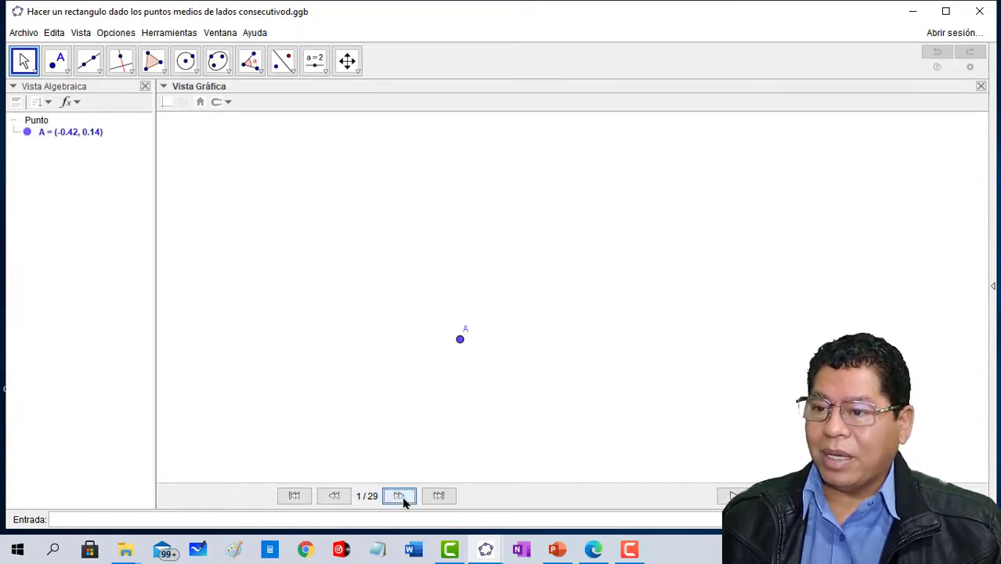
pyautogui.click(403, 499)
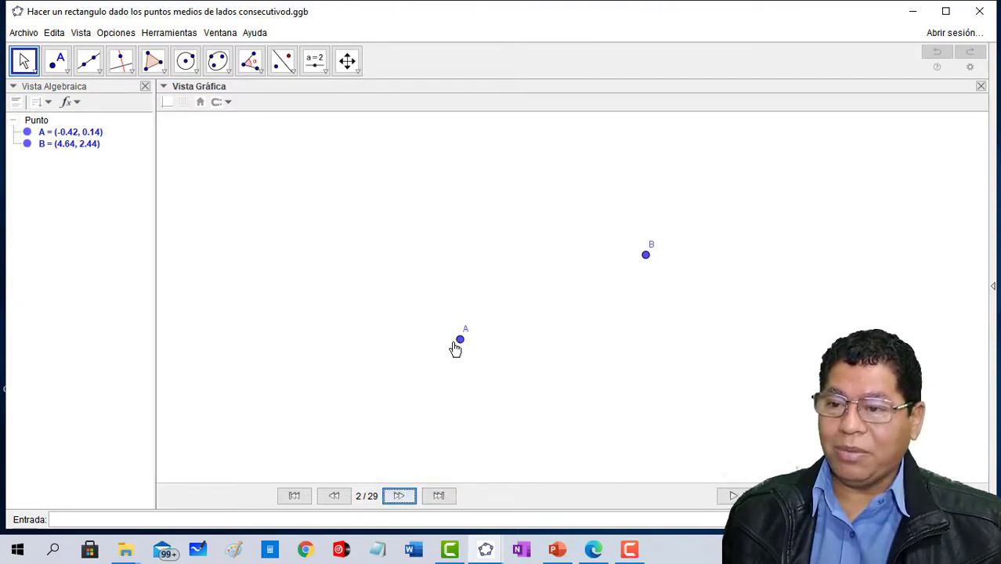
pyautogui.click(102, 72)
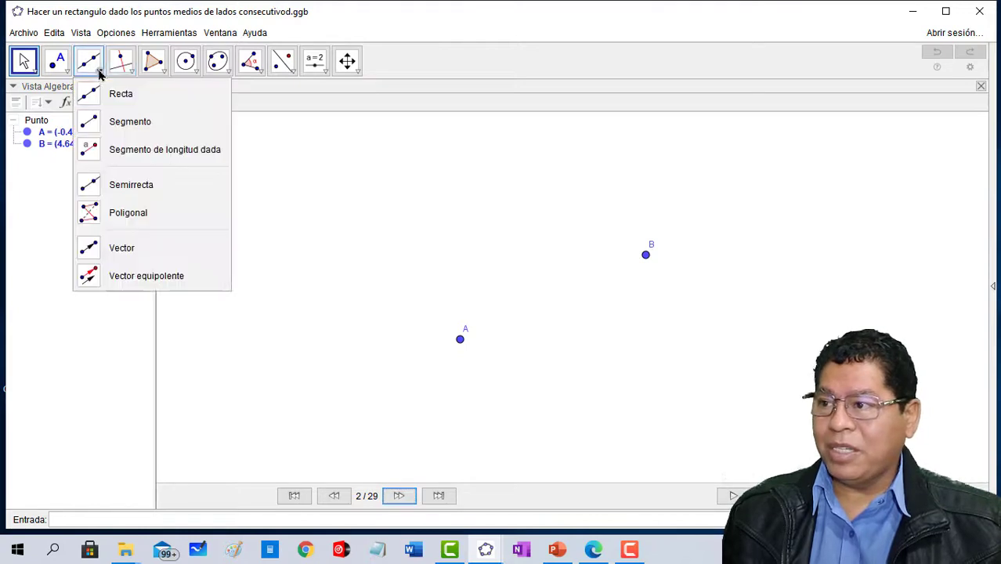
pyautogui.click(99, 122)
pyautogui.click(404, 499)
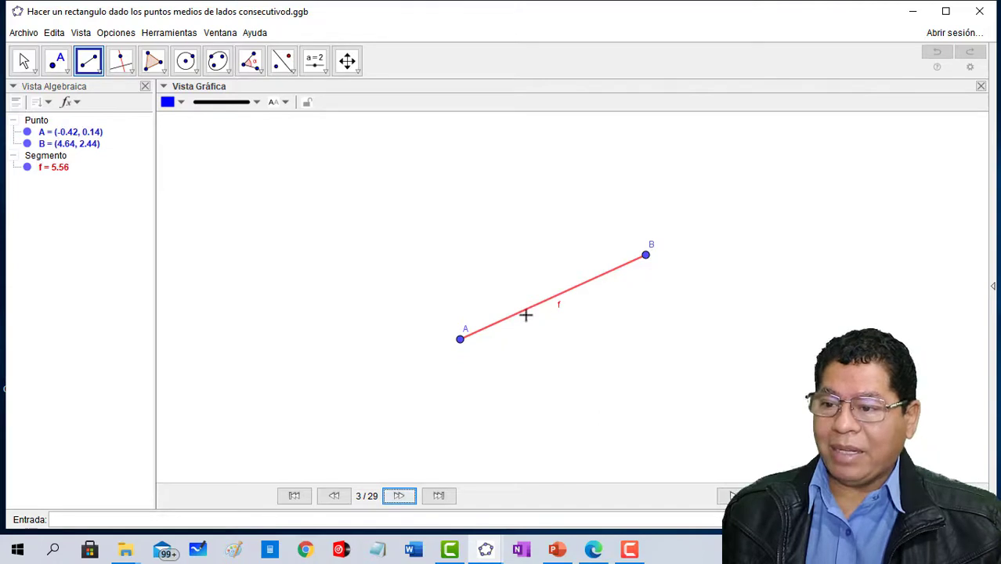
# - Review the perpendicular bisector of segment AB and their intersection point, choosing the Perpendicular Bisector and Intersect tools that produce them
pyautogui.click(122, 63)
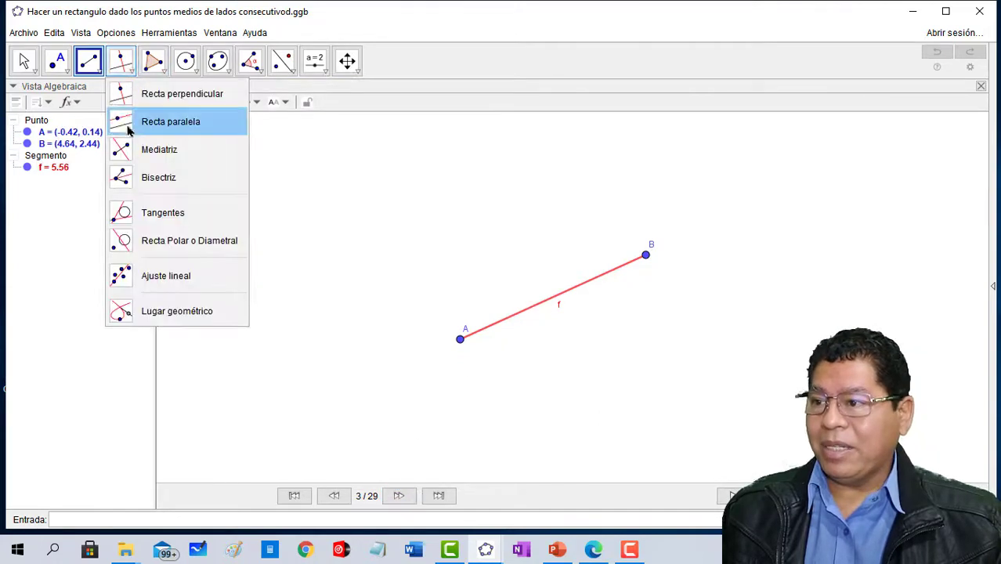
pyautogui.click(150, 151)
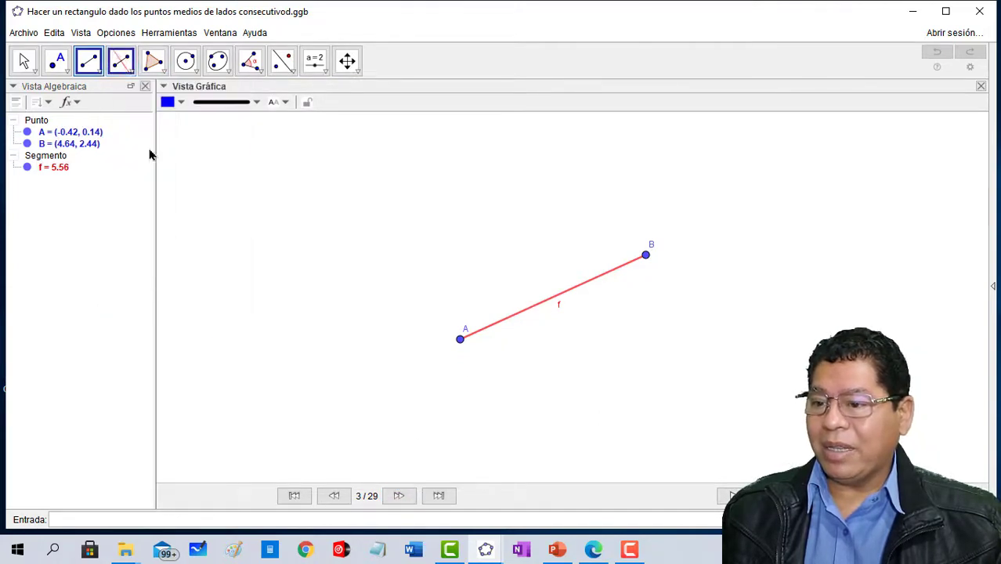
pyautogui.click(399, 495)
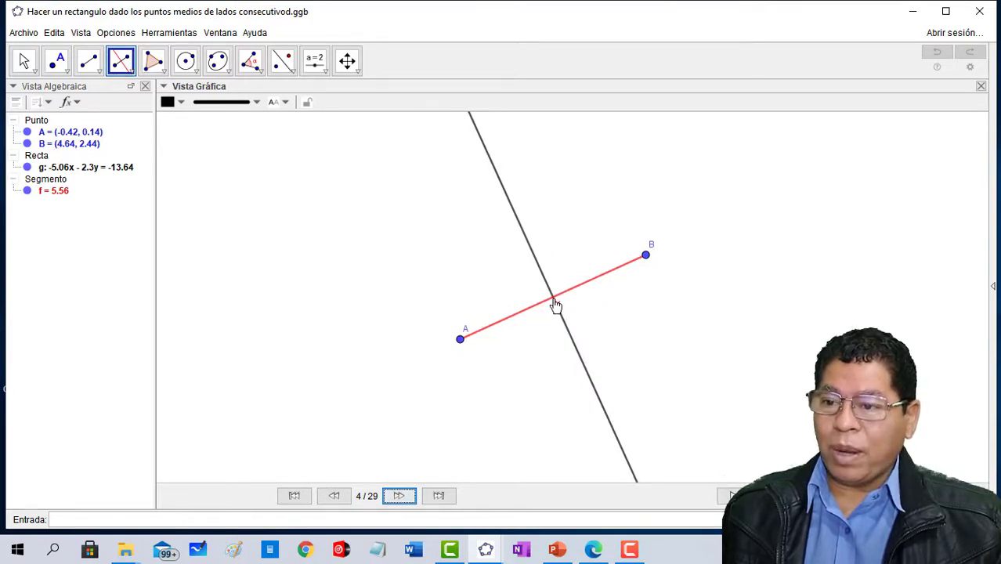
pyautogui.click(399, 495)
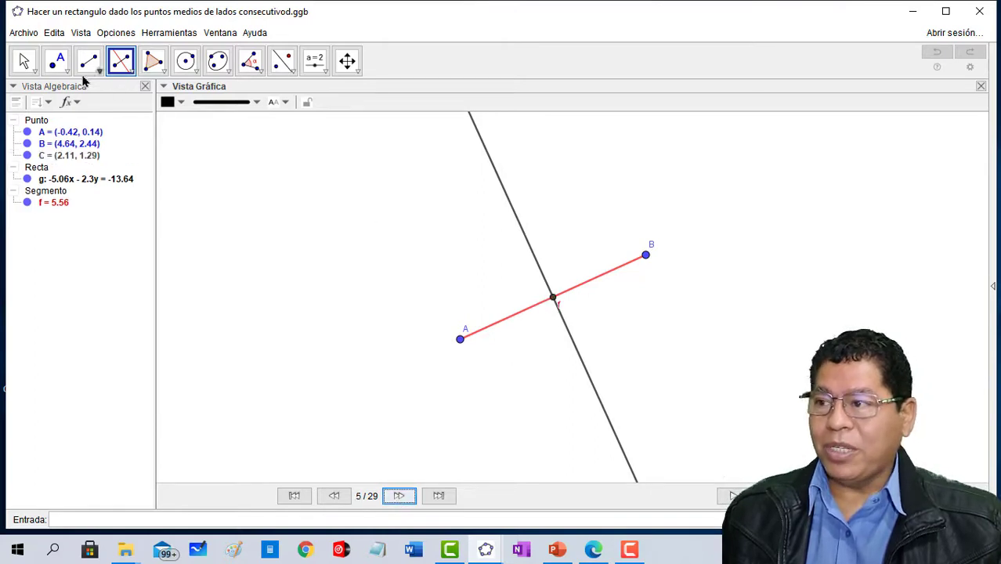
pyautogui.click(60, 65)
pyautogui.click(83, 184)
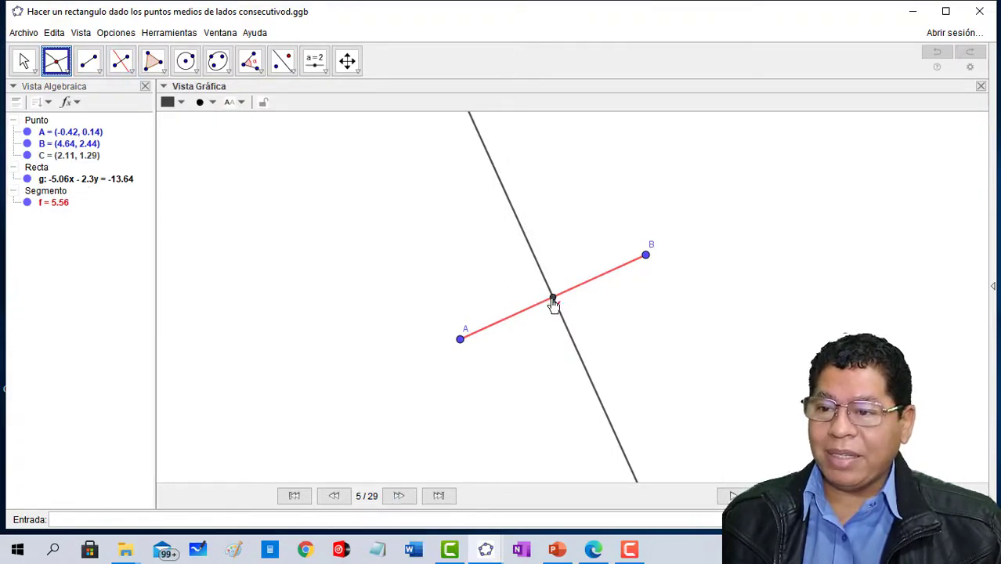
# - Advance the construction to the circle centred at C through A and B and its two intersections with the bisector
pyautogui.click(401, 494)
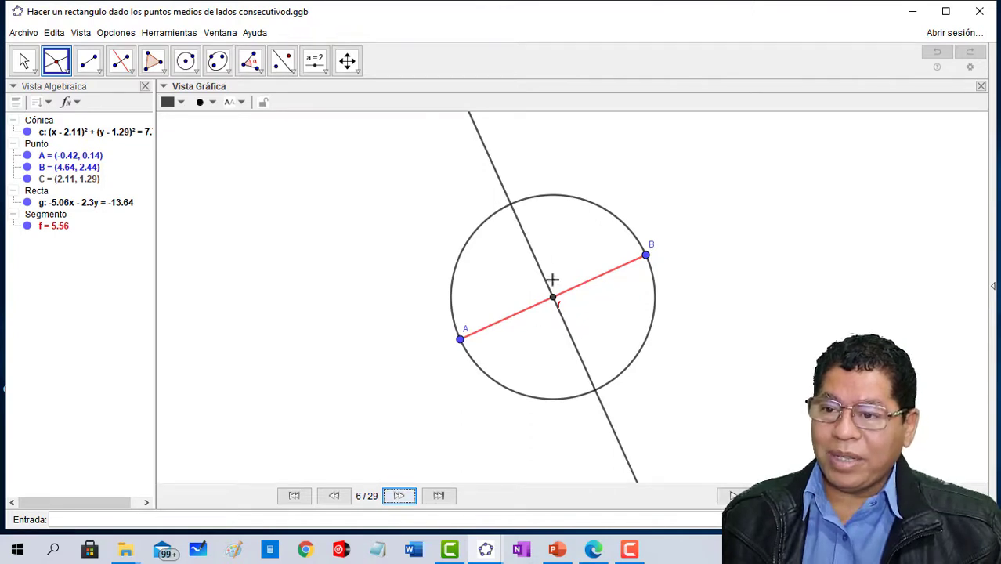
pyautogui.click(399, 495)
pyautogui.click(400, 496)
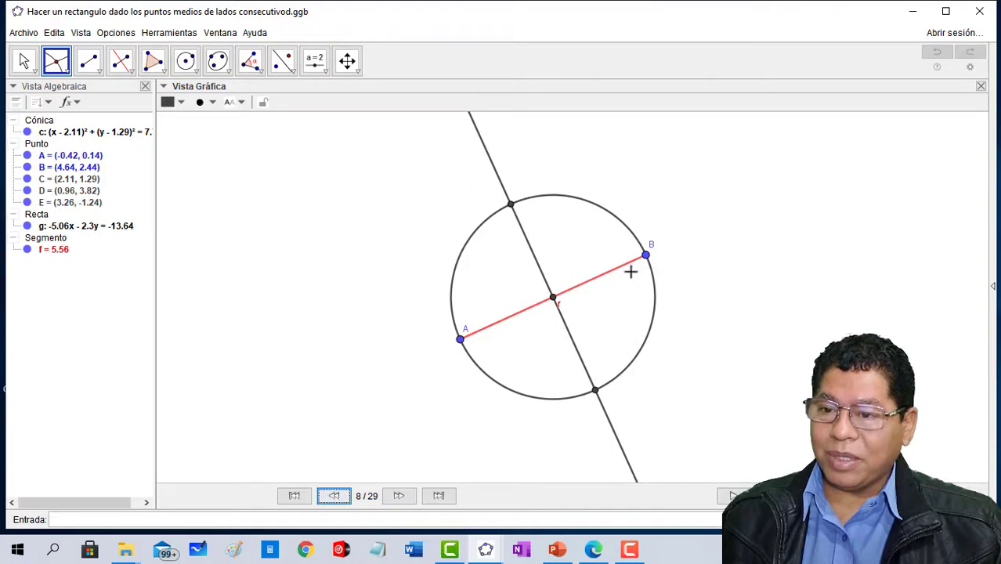
# - Advance the construction to segment BE and its midpoint, choosing the Midpoint or Center tool
pyautogui.click(398, 495)
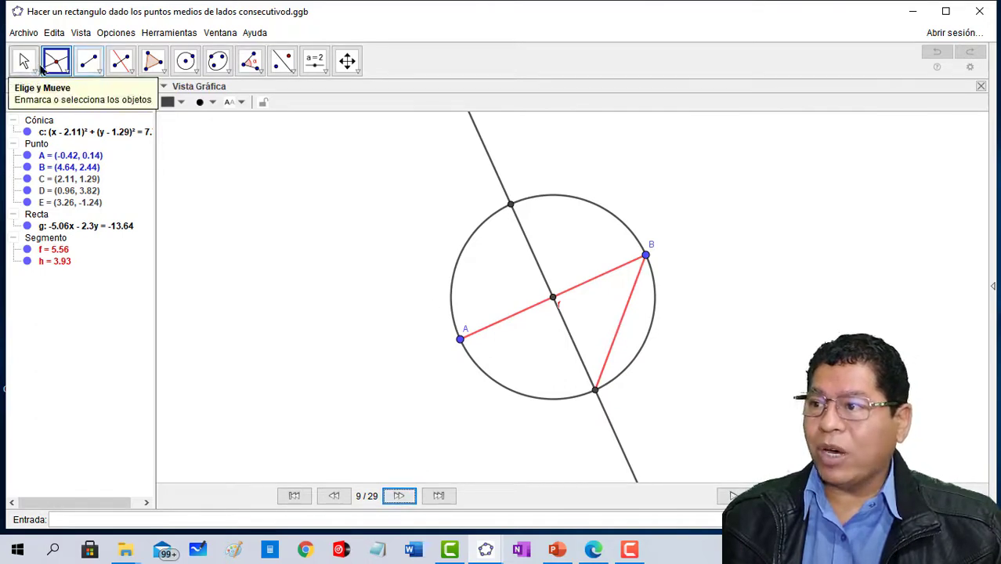
pyautogui.click(66, 71)
pyautogui.click(70, 212)
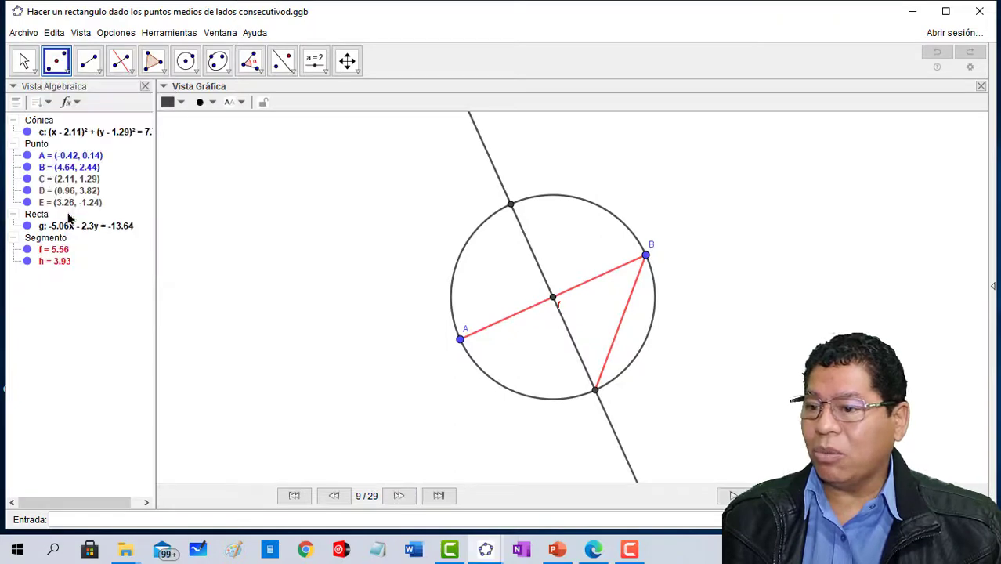
pyautogui.click(399, 496)
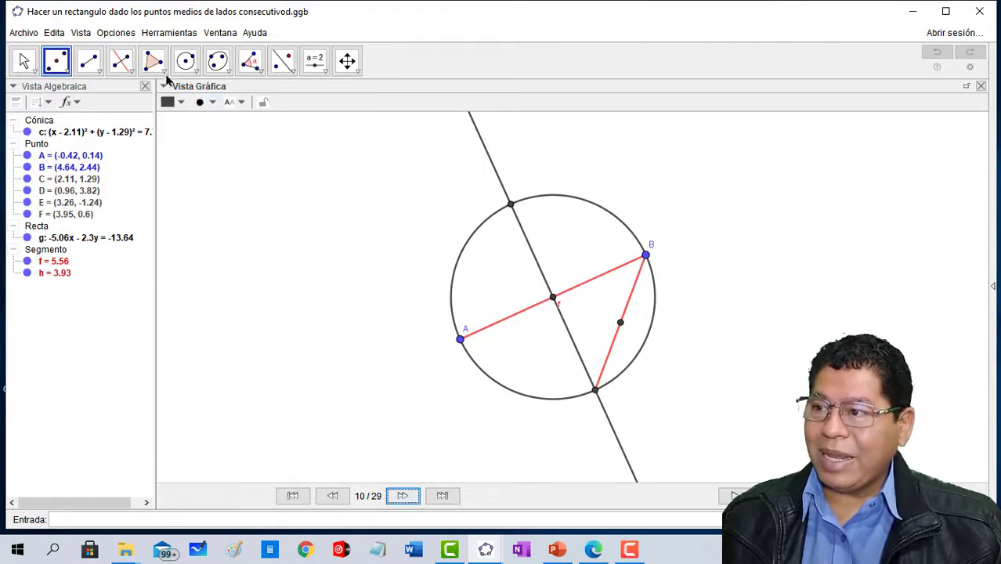
# - Review the line through C and F and its intersection with the circle, choosing the Line and Intersect tools
pyautogui.click(99, 74)
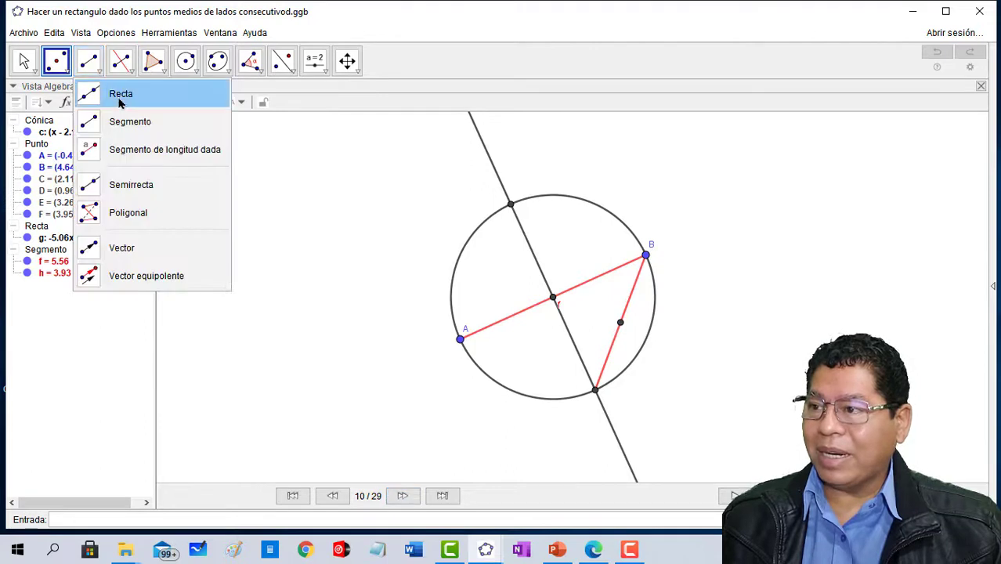
pyautogui.click(118, 95)
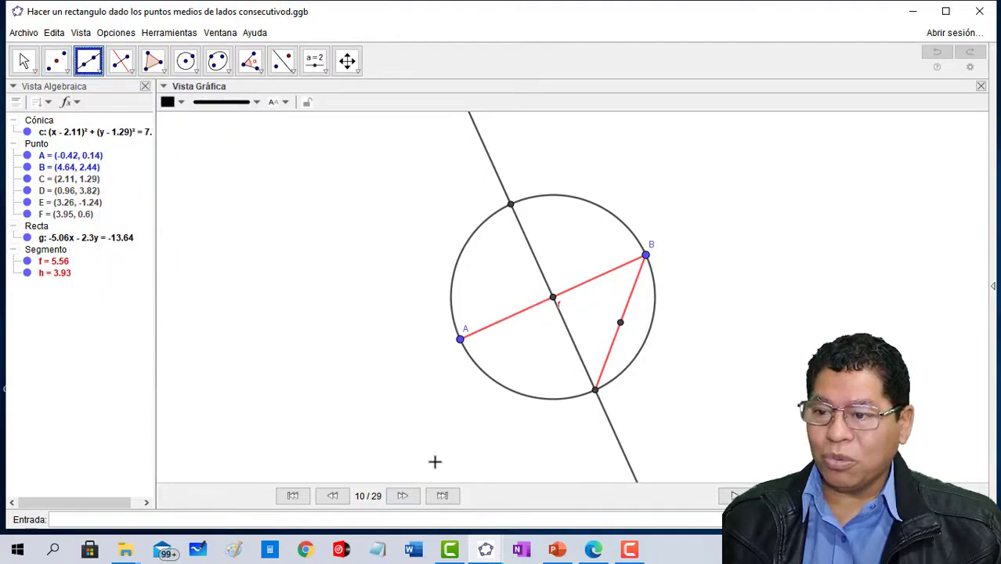
pyautogui.click(401, 495)
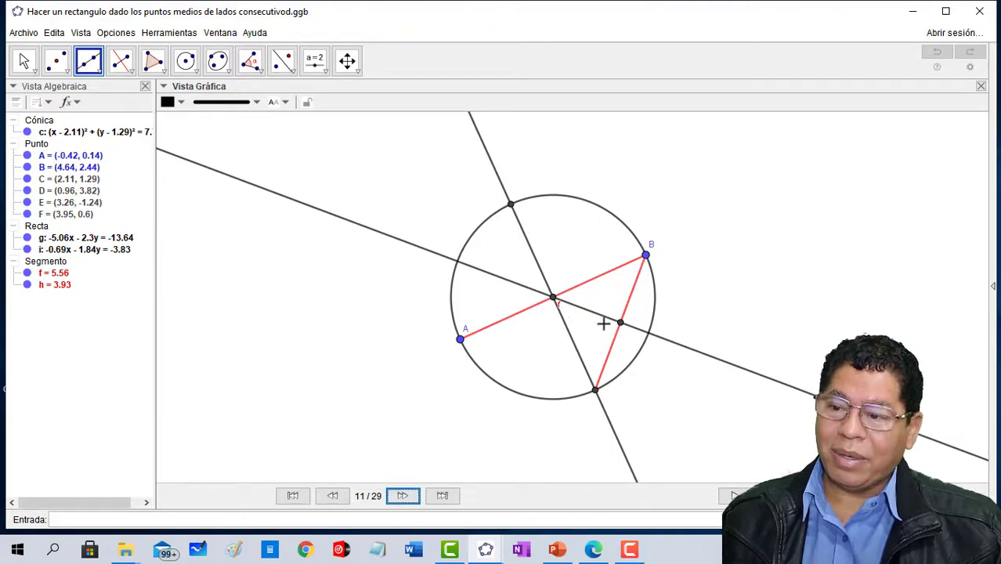
pyautogui.click(402, 496)
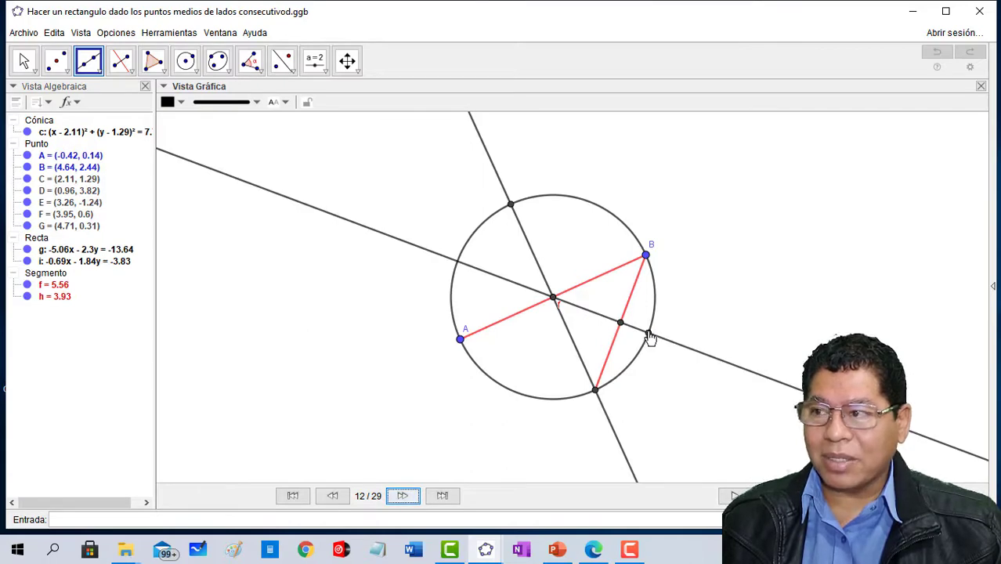
pyautogui.click(55, 60)
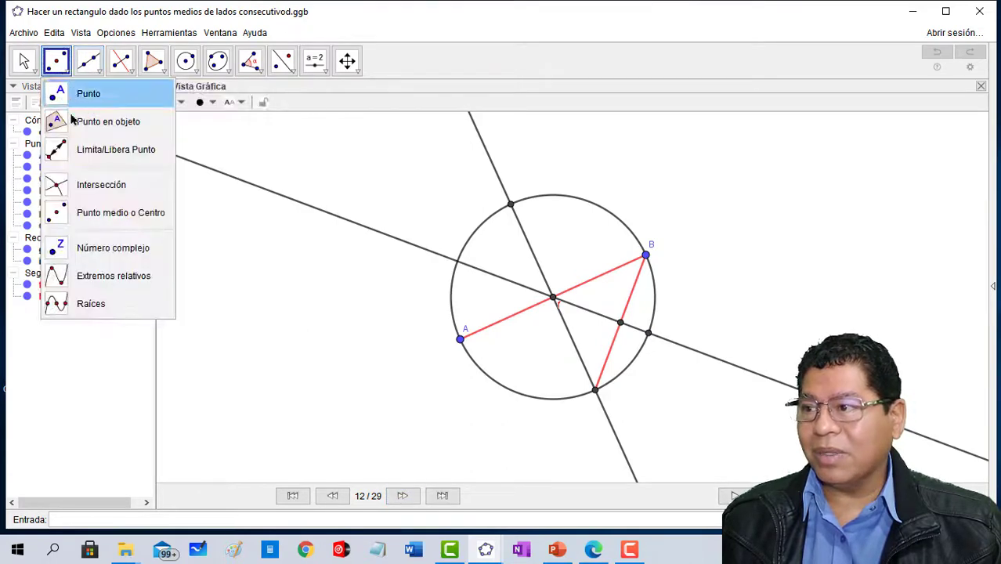
pyautogui.click(72, 185)
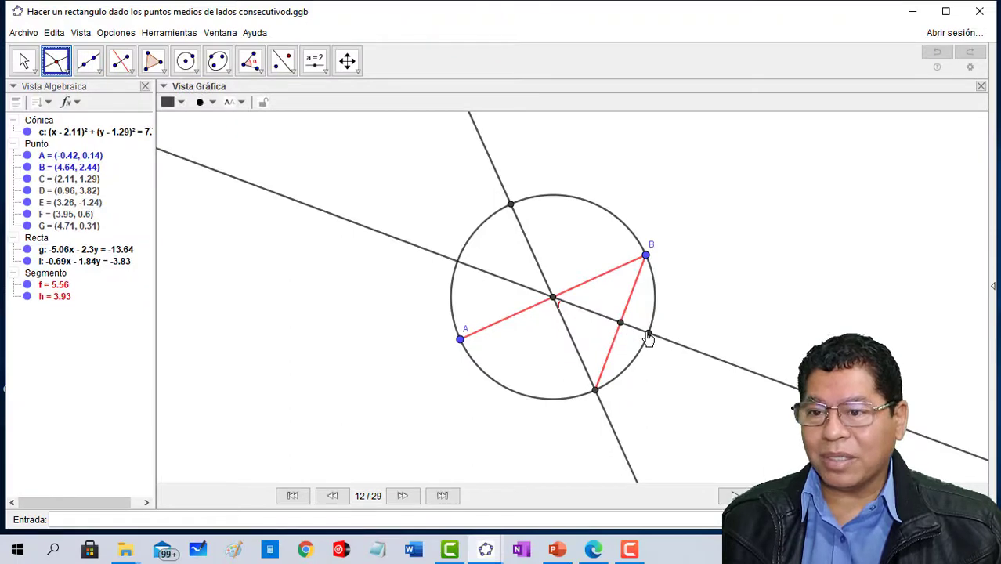
# - Advance the construction to the lines through A and G and through B and G
pyautogui.click(403, 495)
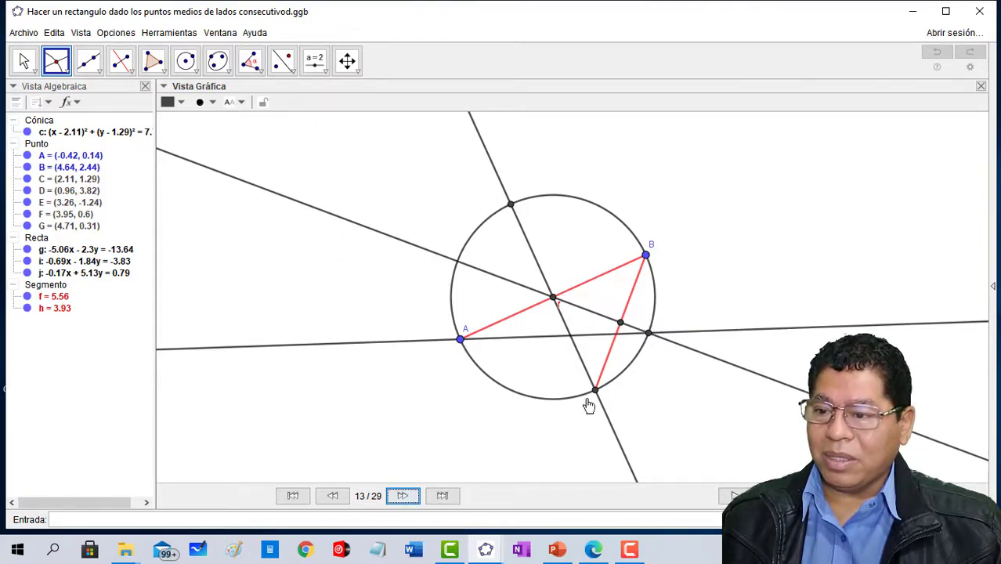
pyautogui.click(403, 496)
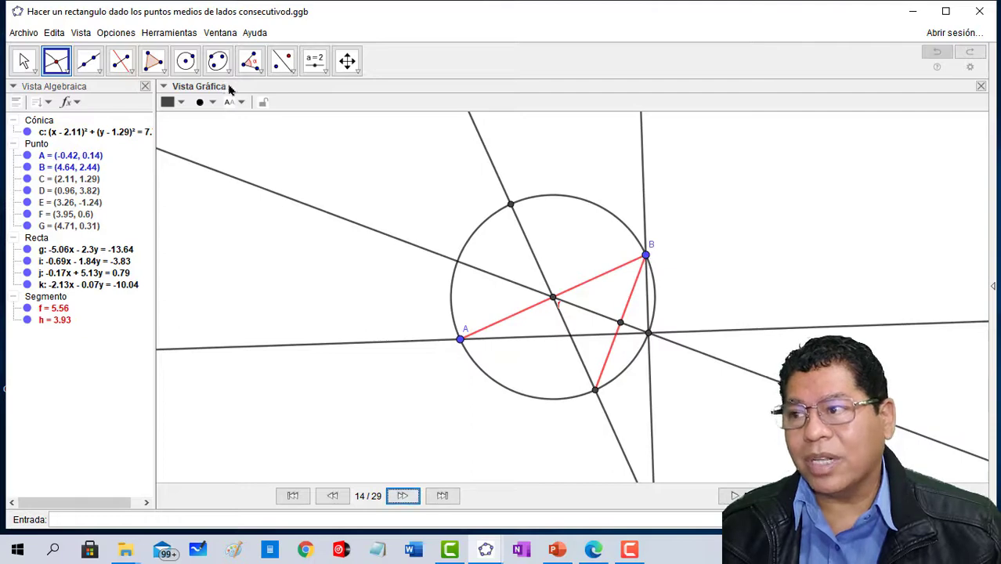
# - Draw a circle centred at point B and passing through point G
pyautogui.click(185, 60)
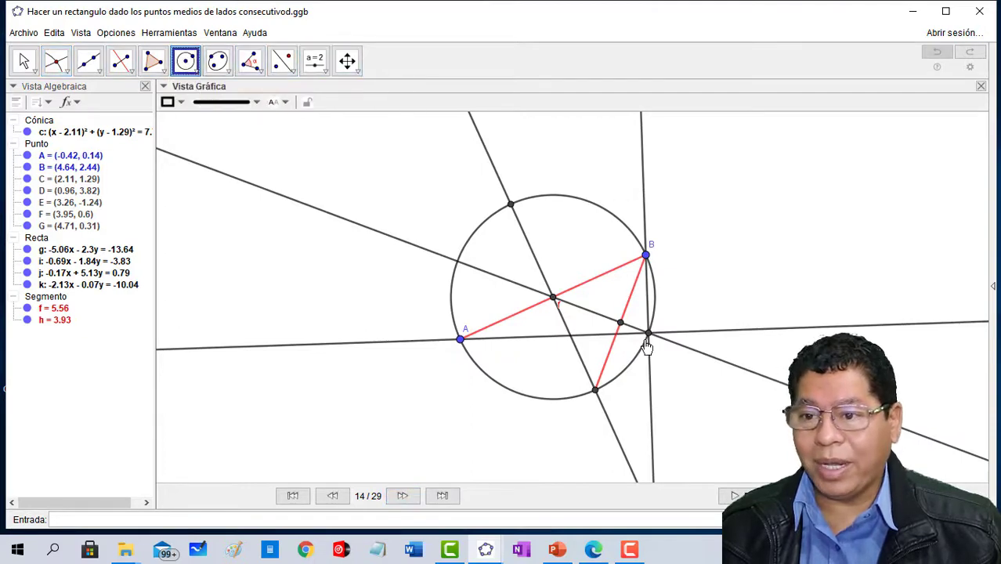
pyautogui.click(645, 257)
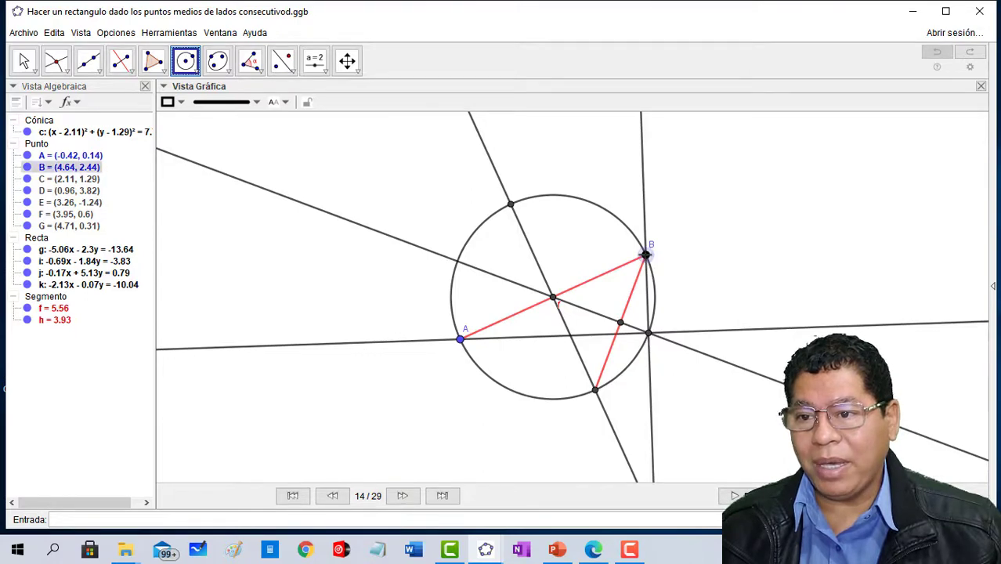
pyautogui.click(649, 335)
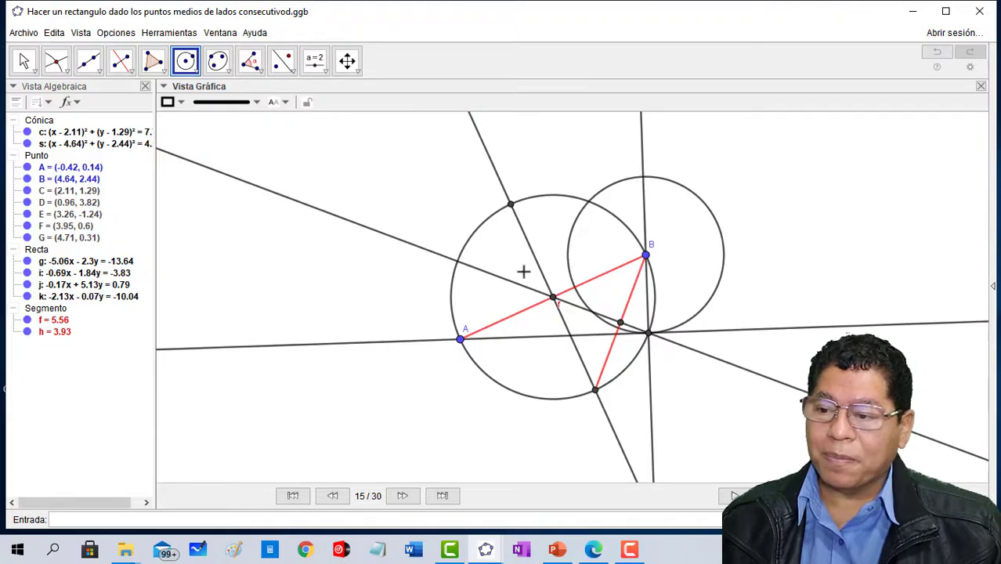
# - Advance the construction to its own circle centred at B and that circle's upper intersection with line BG
pyautogui.click(414, 498)
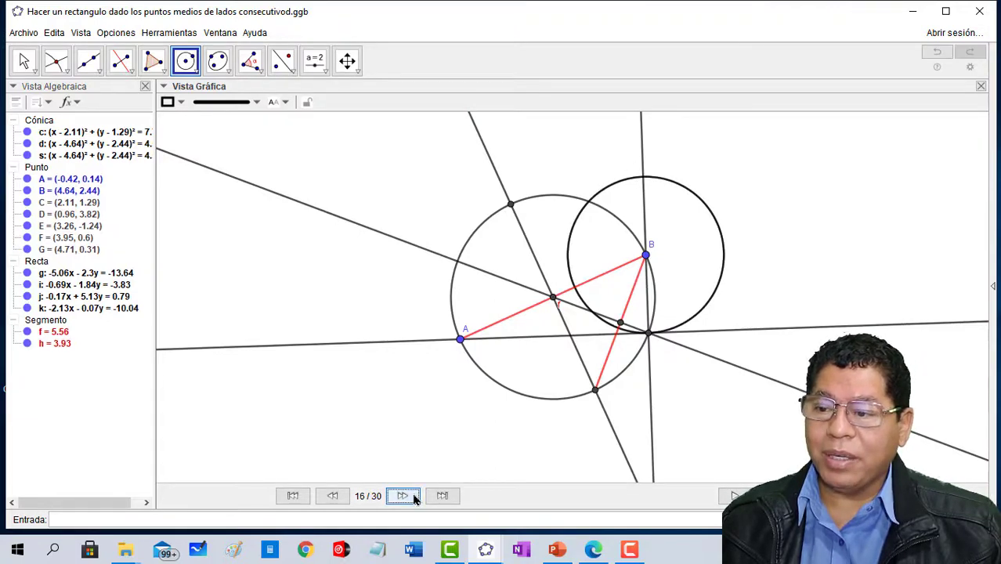
pyautogui.click(412, 497)
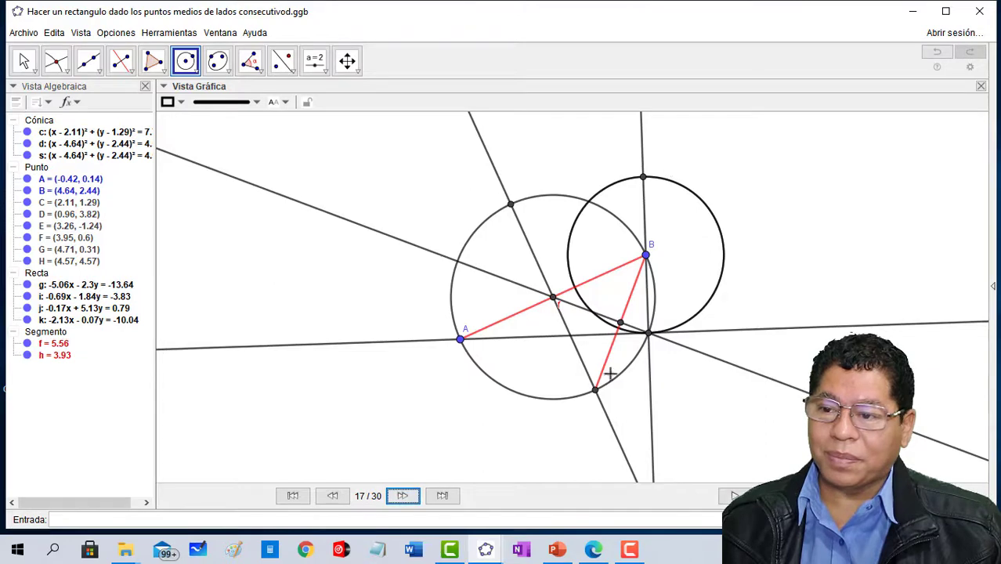
# - Advance the construction to the circle centred at A through G, its far intersection with line AG and the perpendicular line there
pyautogui.click(403, 496)
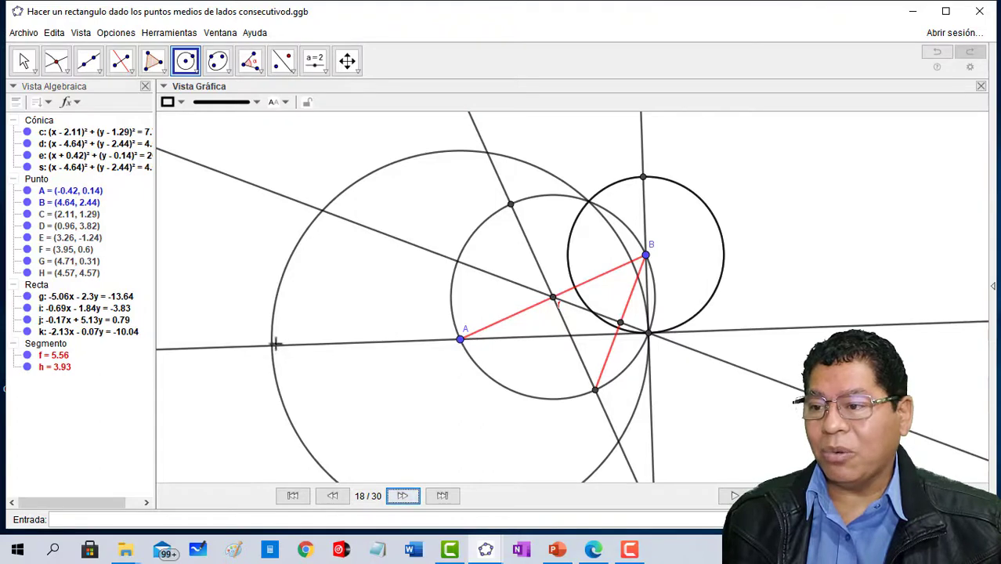
pyautogui.click(403, 496)
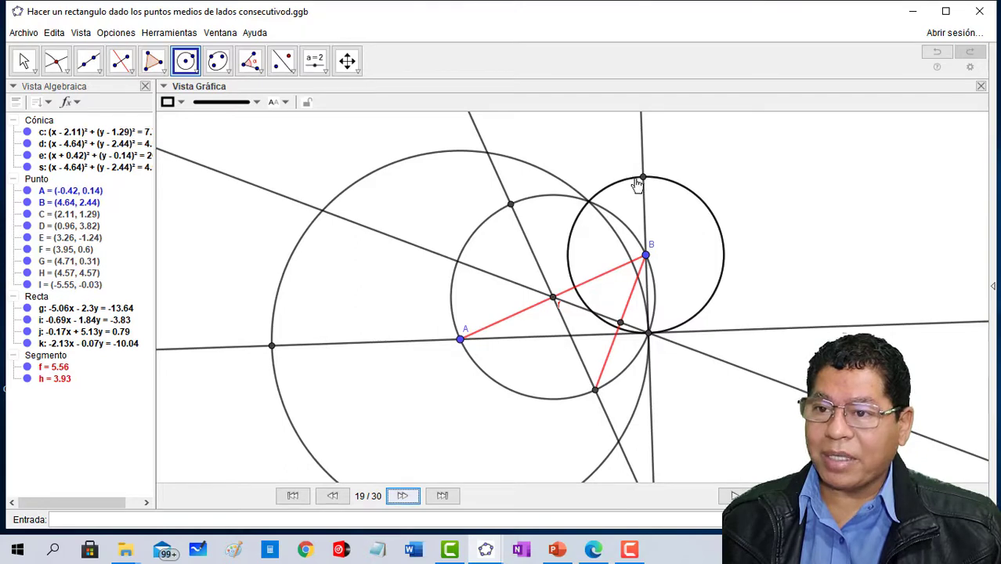
pyautogui.click(404, 496)
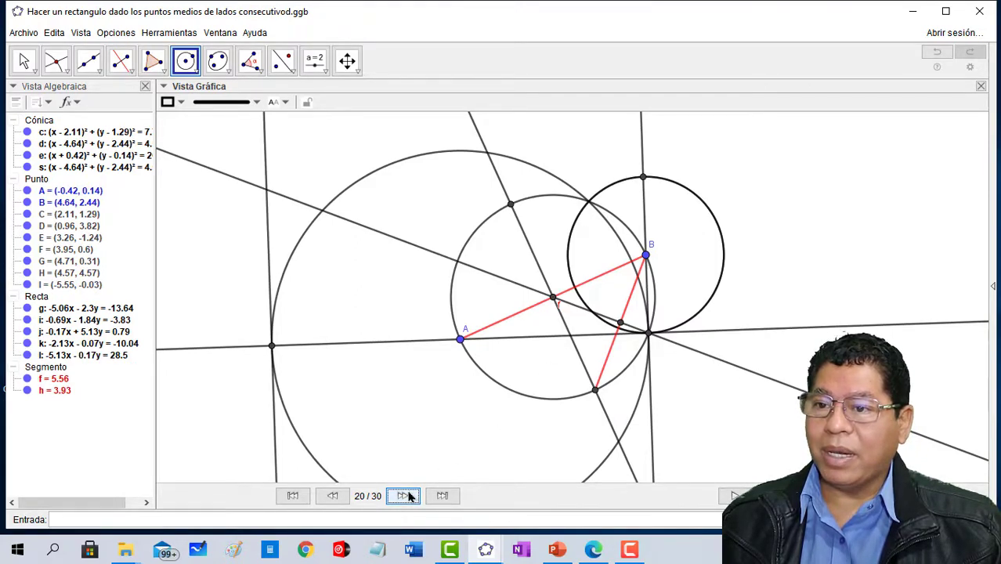
# - Advance the construction to the last side line through H, the fourth vertex where it meets the perpendicular, and the filled rectangle
pyautogui.click(404, 496)
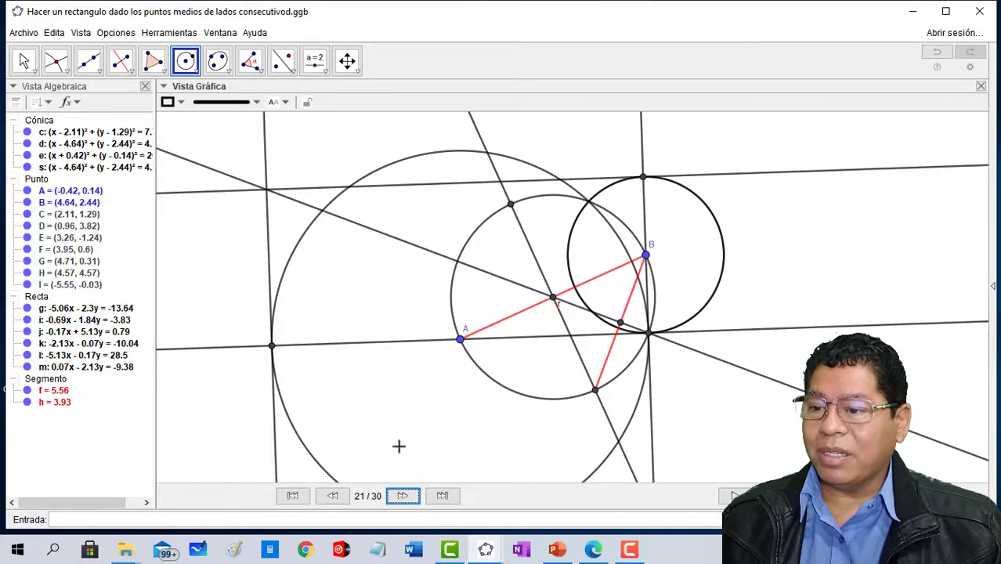
pyautogui.click(401, 496)
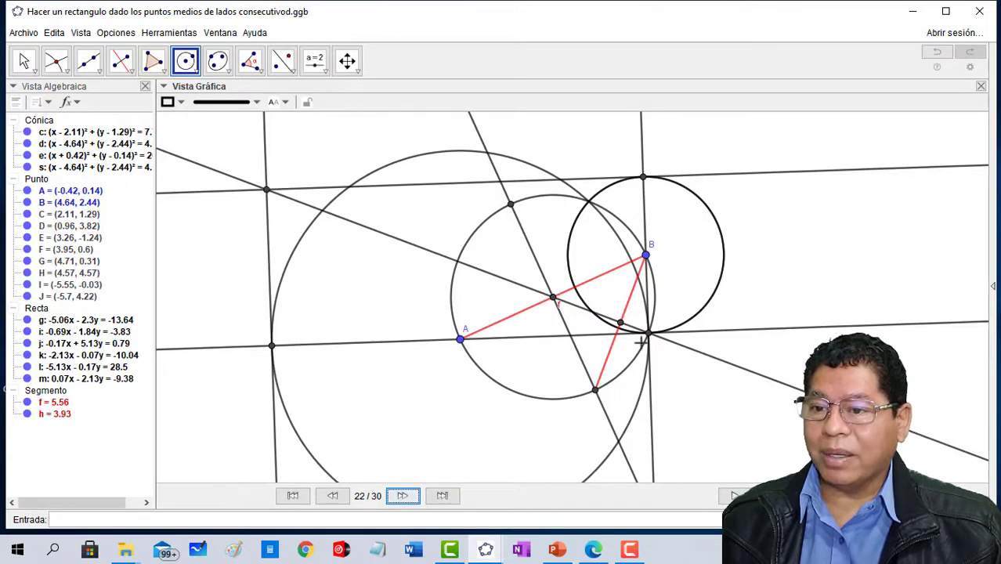
pyautogui.click(151, 65)
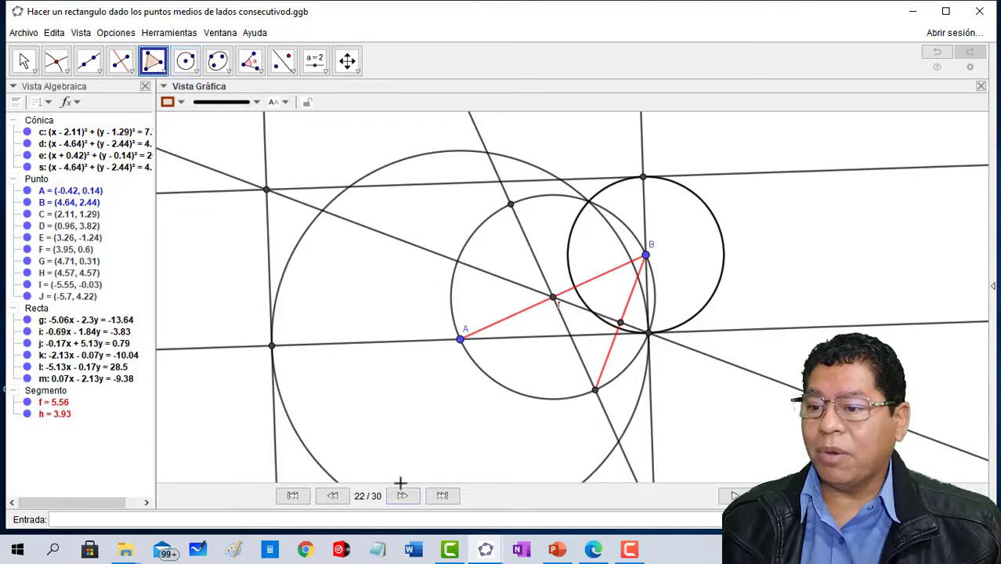
pyautogui.click(397, 498)
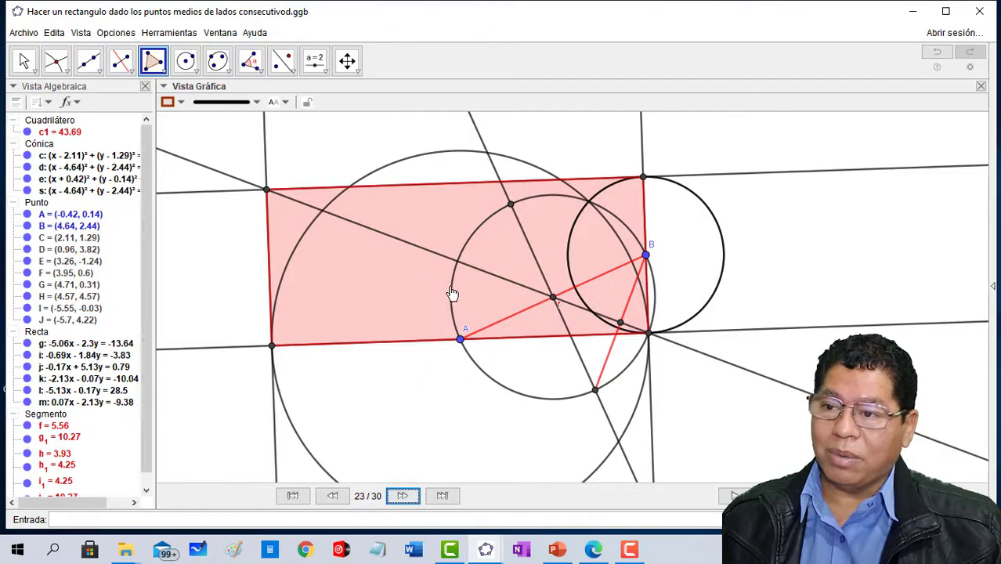
# - Advance the construction through the two right-angle marks and the half-side lengths to its final step, 30 of 30
pyautogui.click(402, 498)
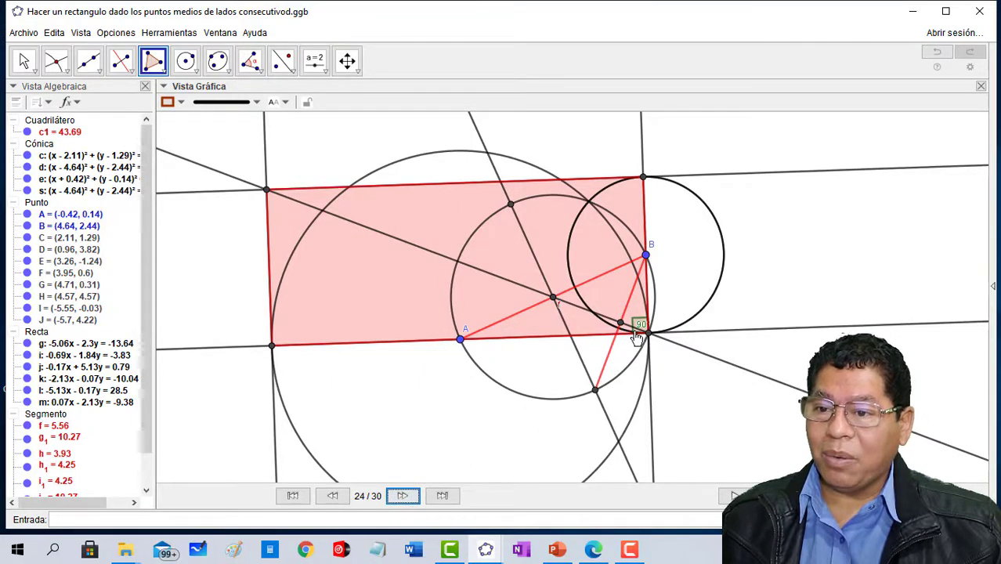
pyautogui.click(401, 496)
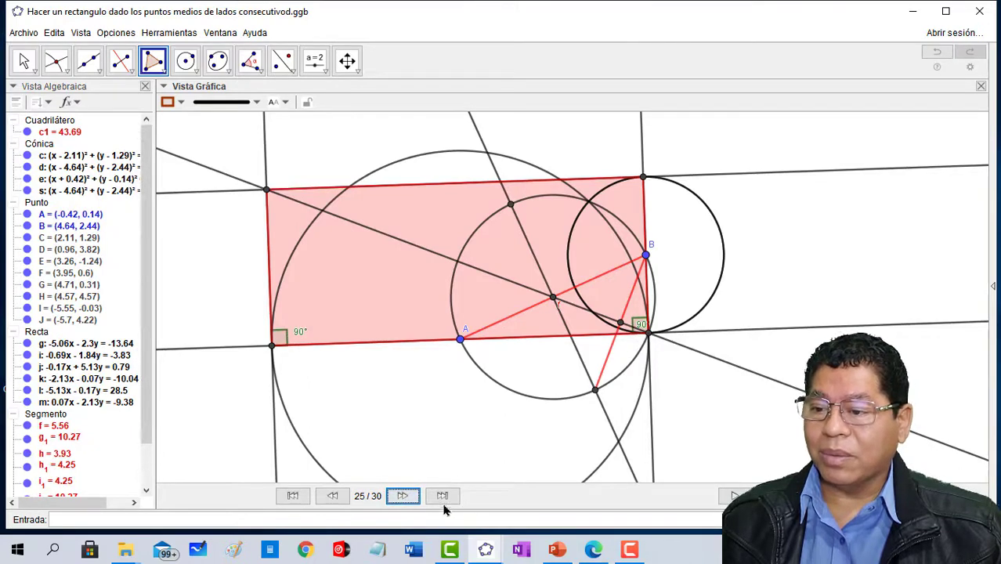
pyautogui.click(403, 496)
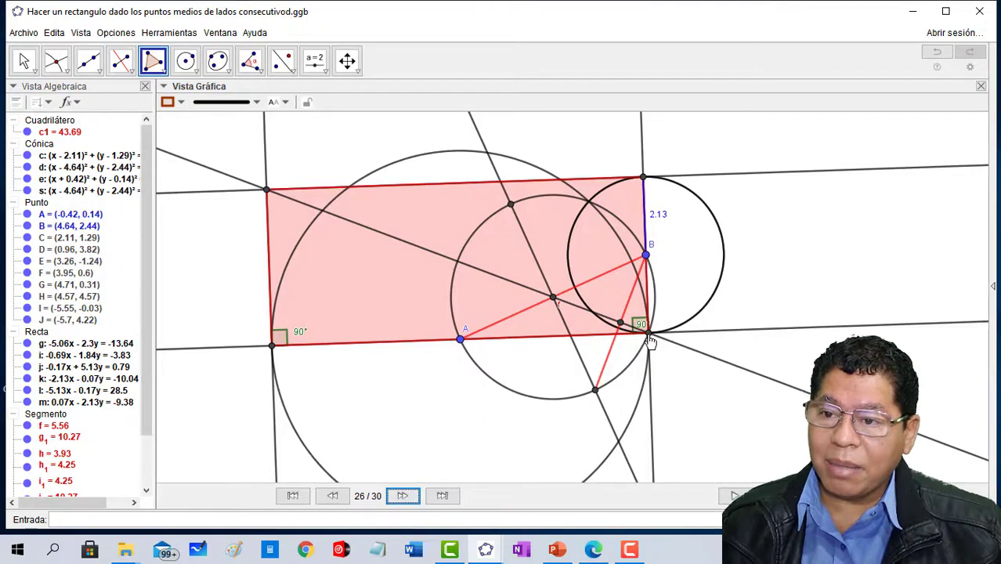
pyautogui.click(402, 496)
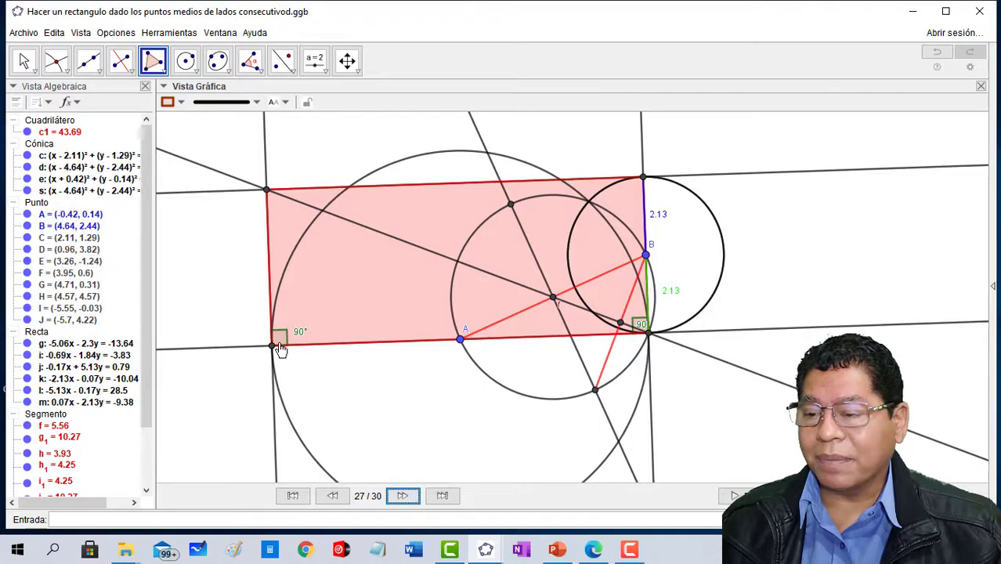
pyautogui.click(383, 343)
pyautogui.press('Escape')
pyautogui.hotkey('ctrl', 'z')
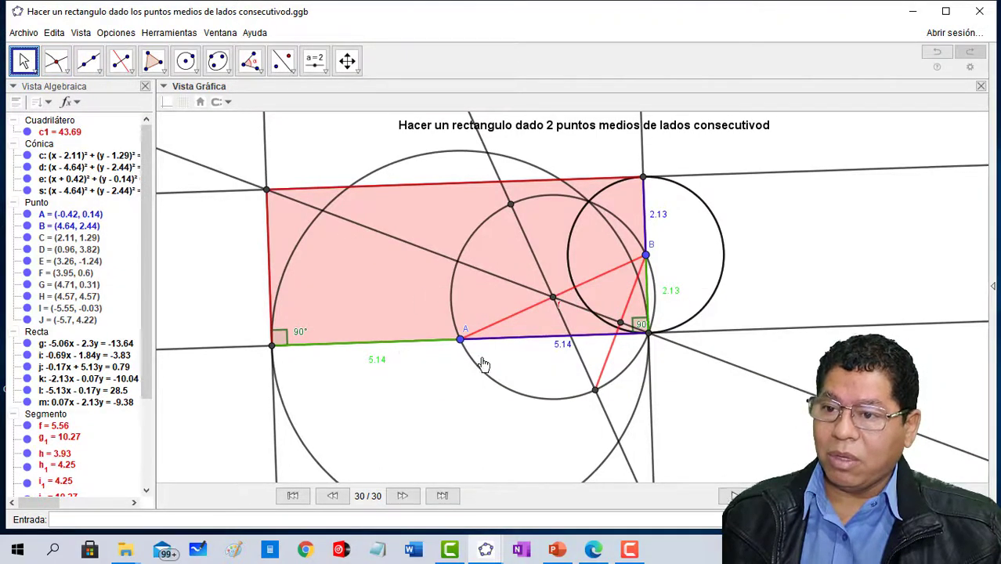
# - Move midpoint B to about (5.06, 1.5) and shift midpoint A down and to the right to vary the constructed rectangle
pyautogui.moveTo(648, 263); pyautogui.dragTo(627, 317)
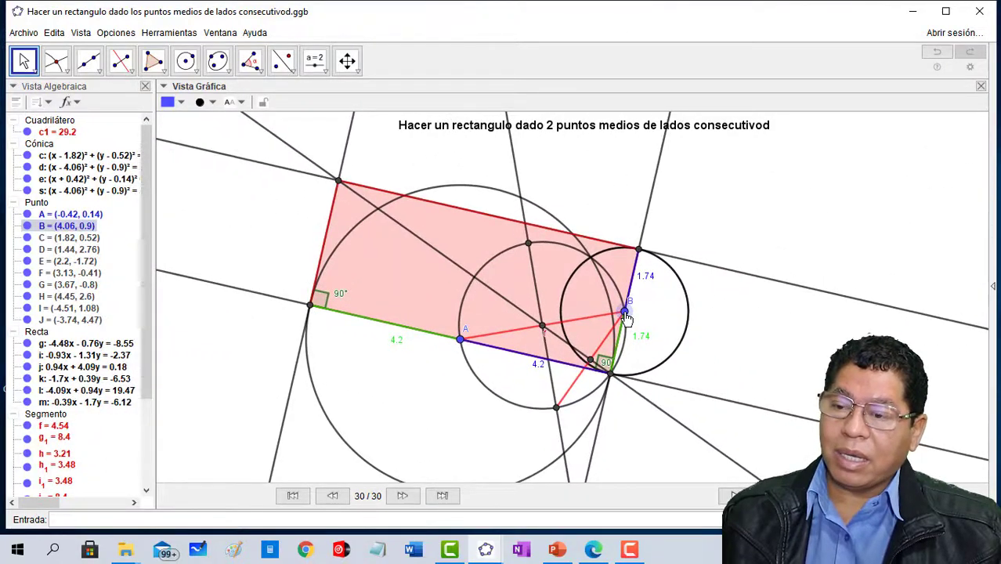
pyautogui.moveTo(626, 317); pyautogui.dragTo(663, 296)
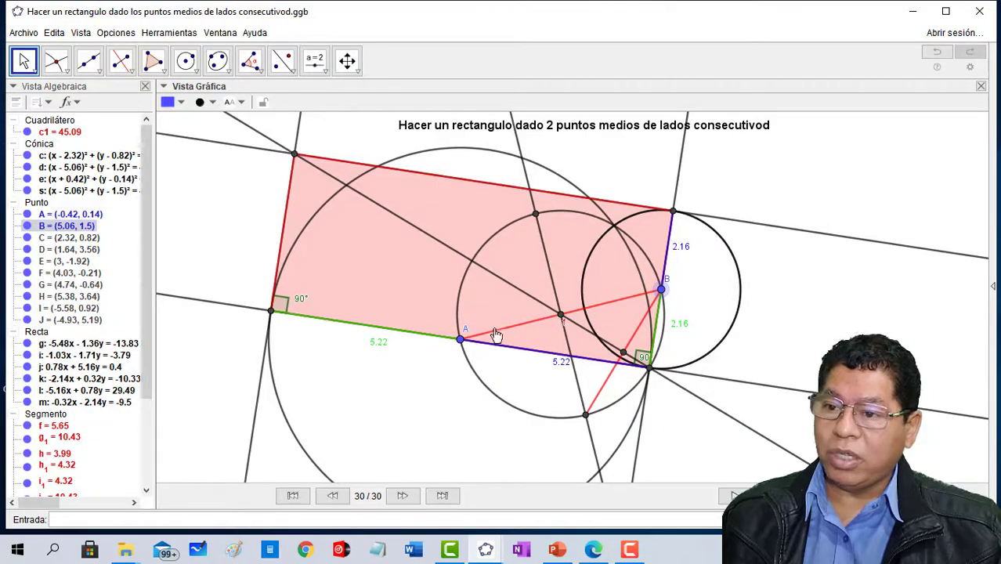
pyautogui.moveTo(459, 346); pyautogui.dragTo(486, 379)
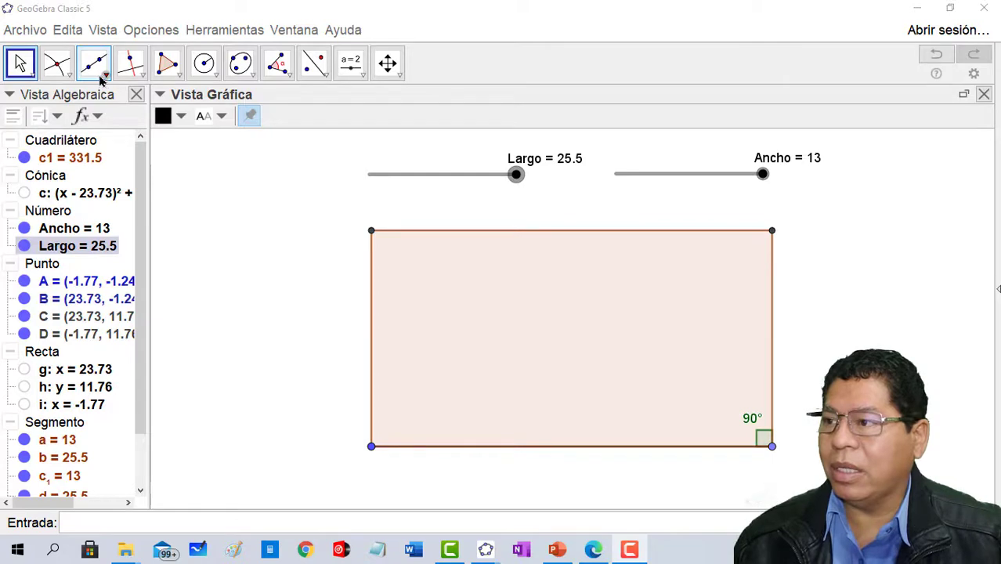
# - Place a point on the slider-controlled rectangle's upper side at about x = 14 and another on its lower side at about x = 9.15
pyautogui.click(64, 72)
pyautogui.click(75, 101)
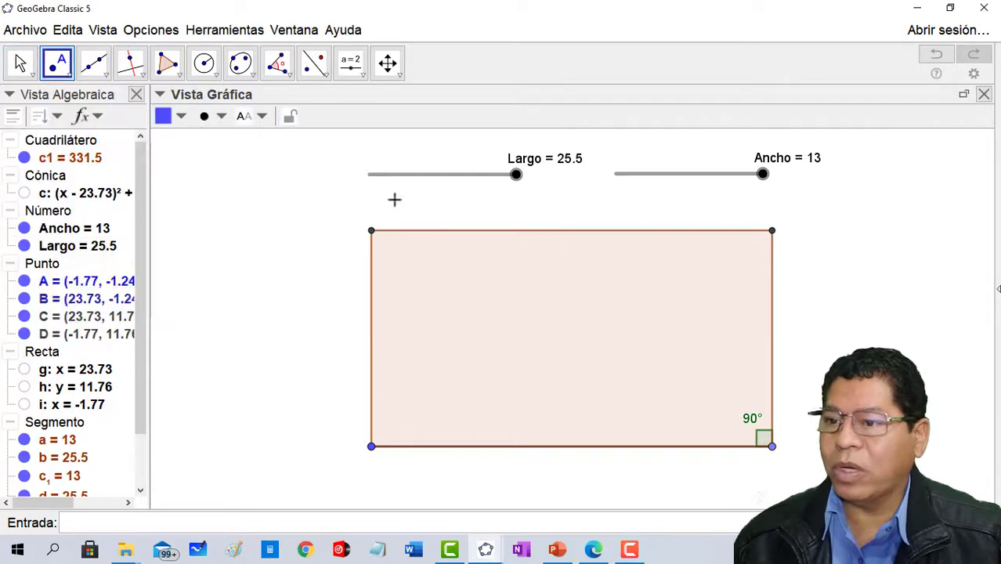
pyautogui.click(618, 232)
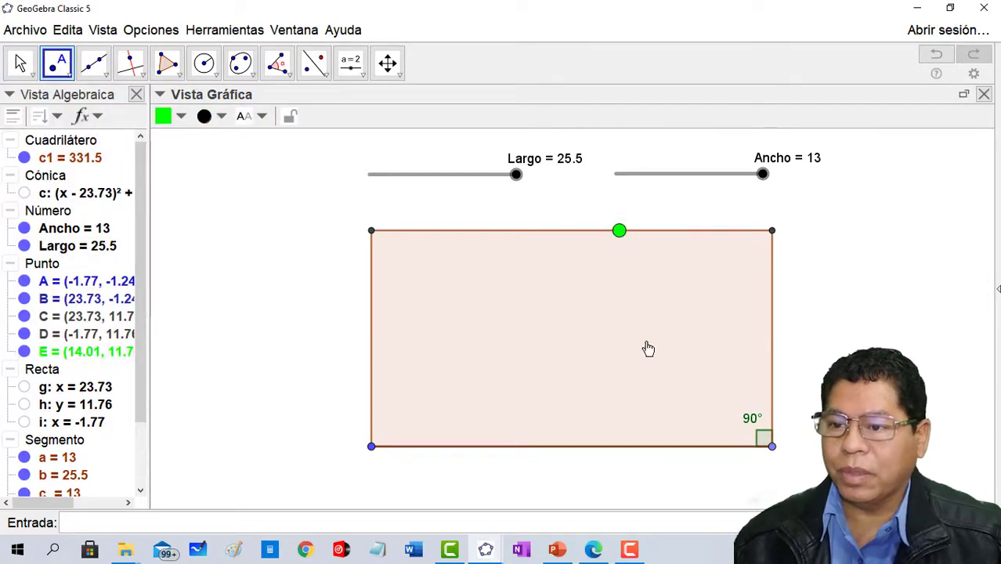
pyautogui.click(544, 448)
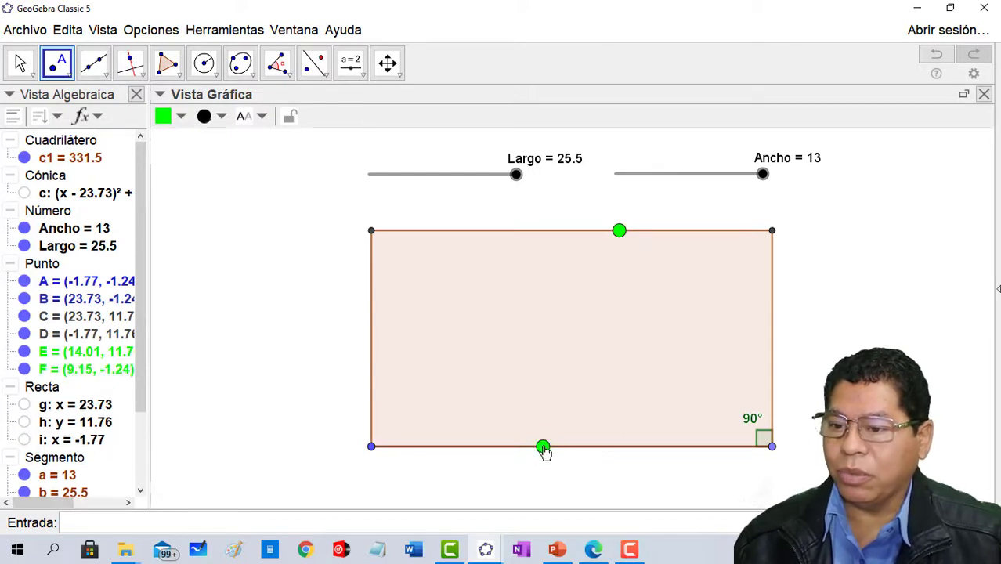
# - Draw a line through the two green points on the rectangle's upper and lower sides
pyautogui.click(94, 64)
pyautogui.click(619, 233)
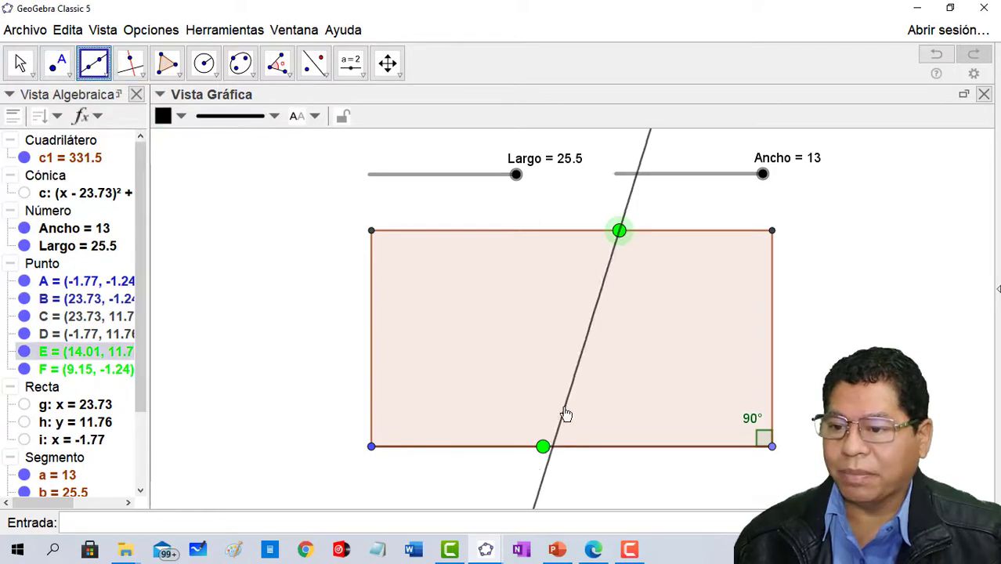
pyautogui.click(543, 446)
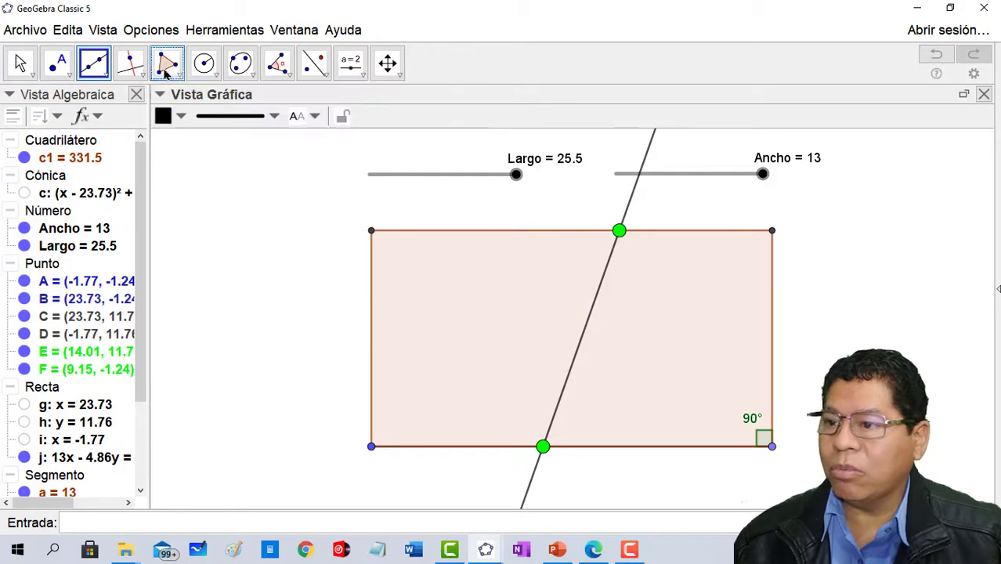
# - Create a polygon over the part of the rectangle left of the dividing line, through D, E, F and A
pyautogui.click(166, 66)
pyautogui.click(371, 231)
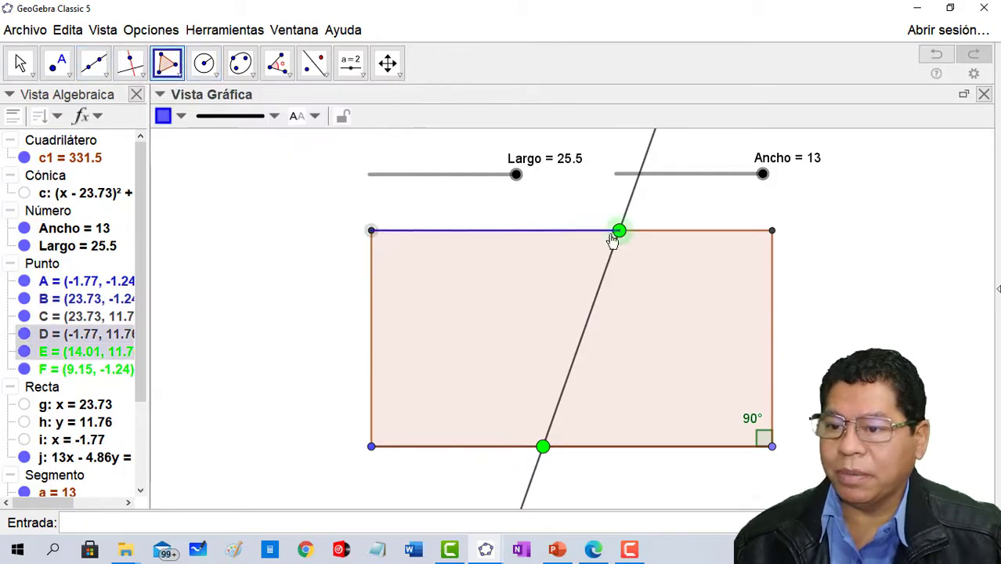
pyautogui.click(618, 230)
pyautogui.click(538, 449)
pyautogui.click(372, 445)
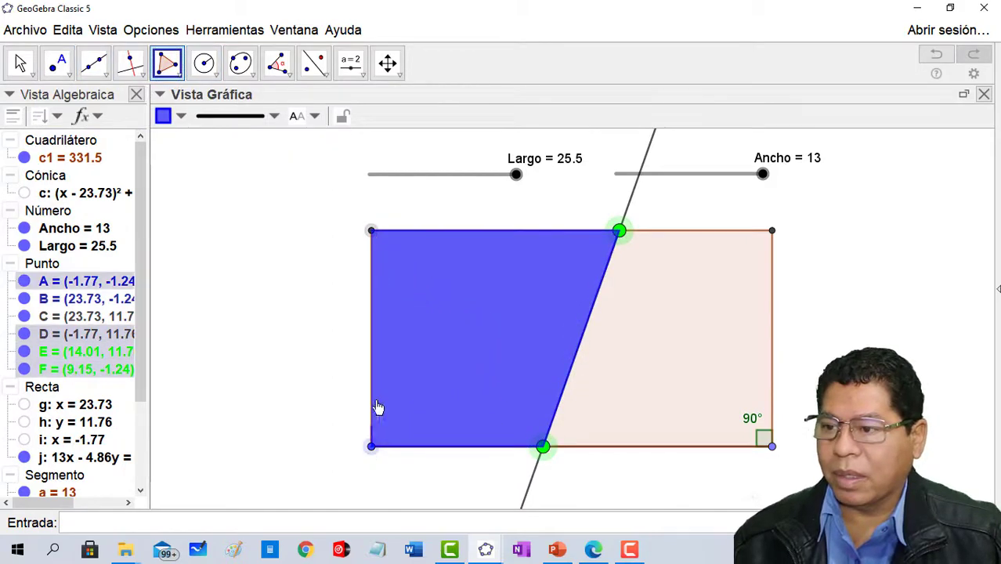
pyautogui.click(371, 234)
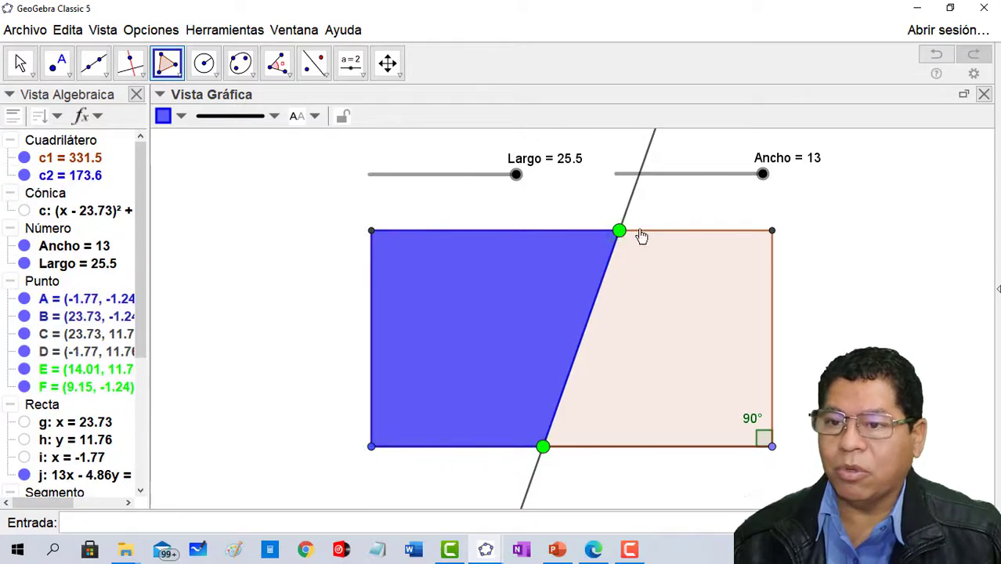
# - Create a polygon over the part of the rectangle right of the dividing line, through E, C, B and F
pyautogui.click(619, 232)
pyautogui.click(771, 231)
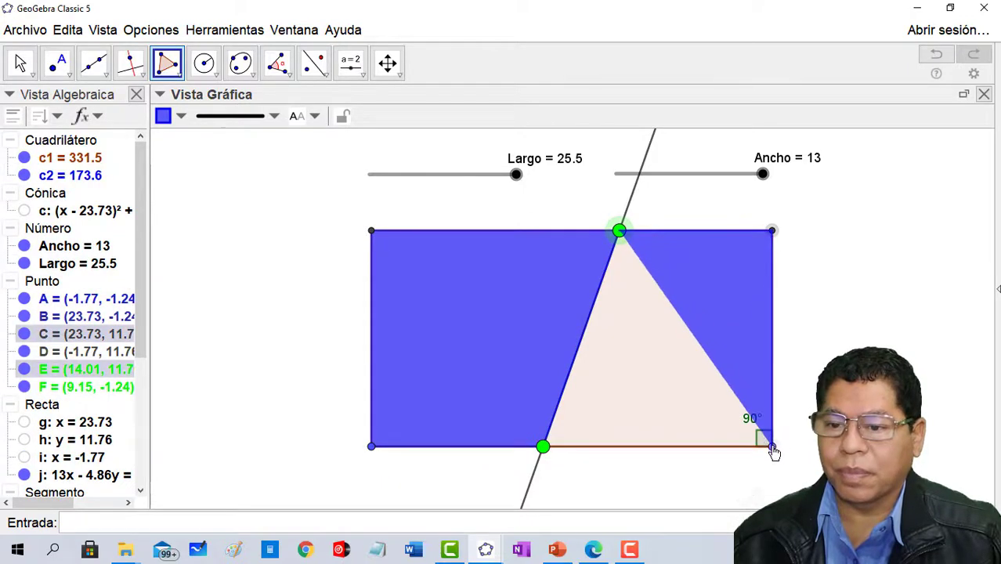
pyautogui.click(773, 448)
pyautogui.click(542, 447)
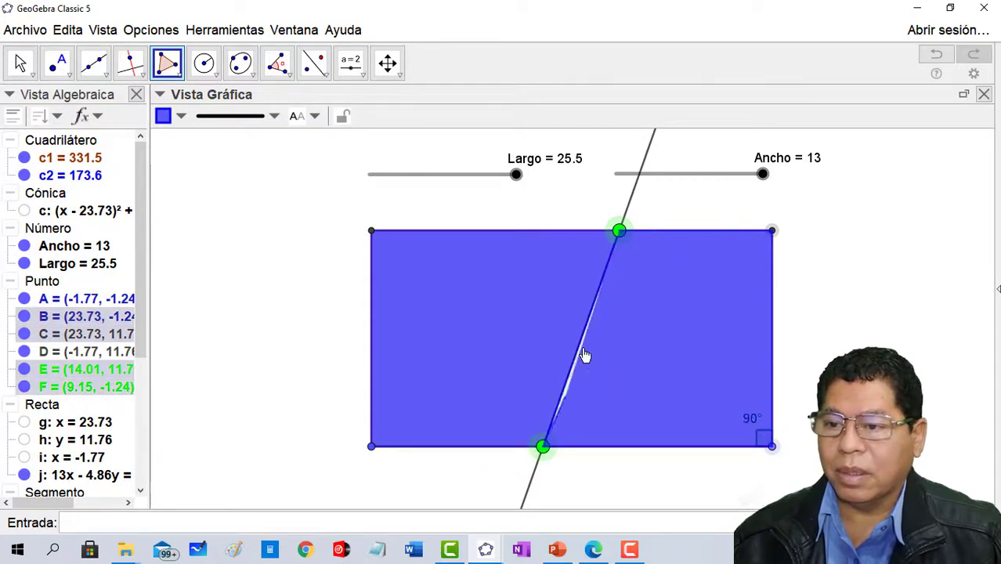
pyautogui.click(619, 232)
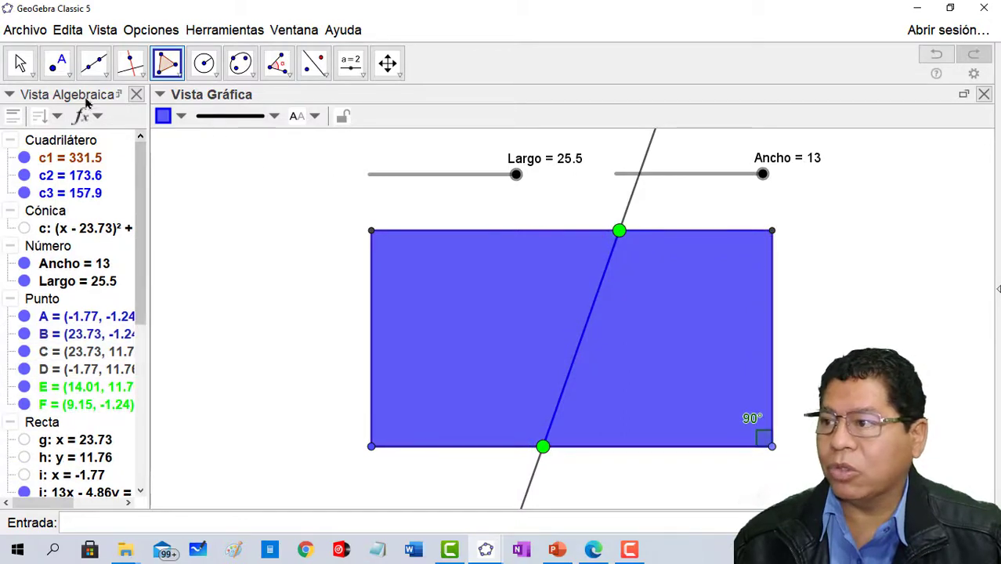
# - Colour the quadrilateral right of the dividing line red
pyautogui.click(20, 63)
pyautogui.click(679, 374)
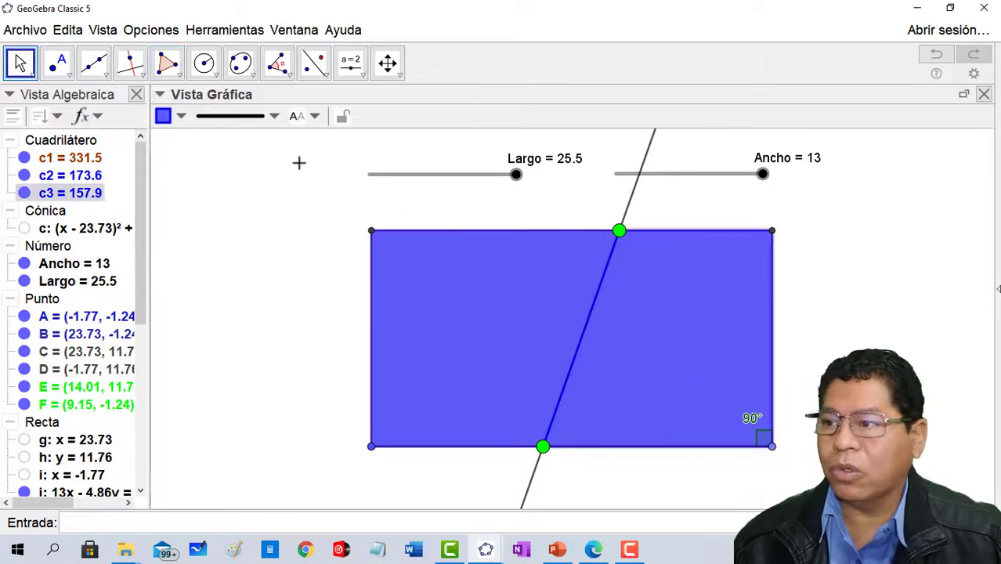
pyautogui.click(179, 116)
pyautogui.click(164, 139)
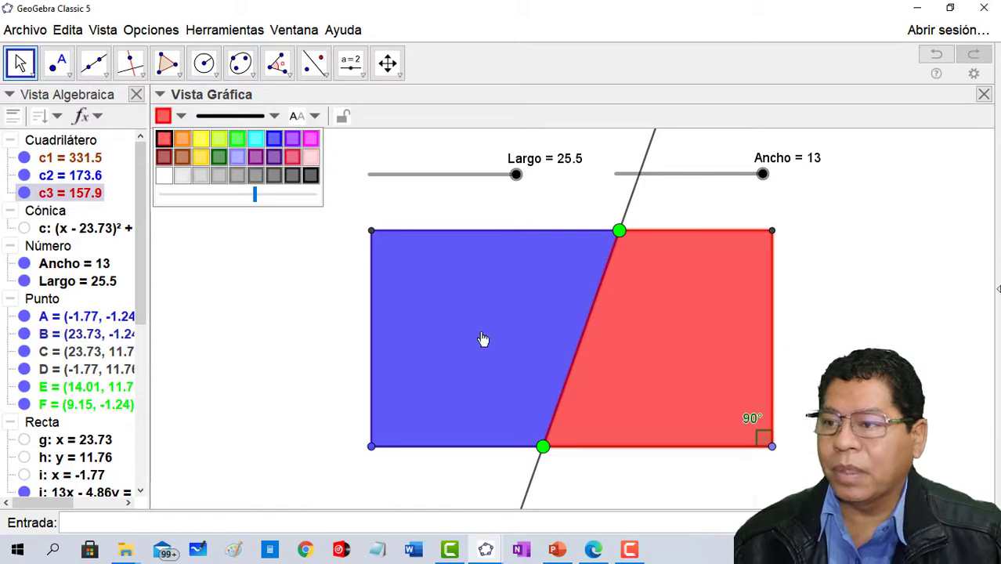
# - Label the blue and red quadrilaterals with their values to show both areas
pyautogui.click(473, 314)
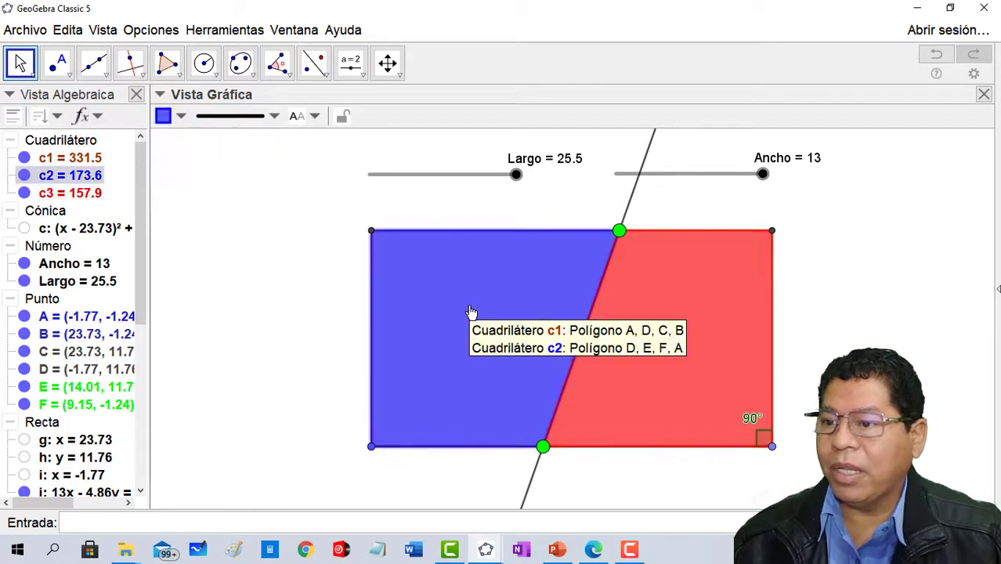
pyautogui.click(315, 116)
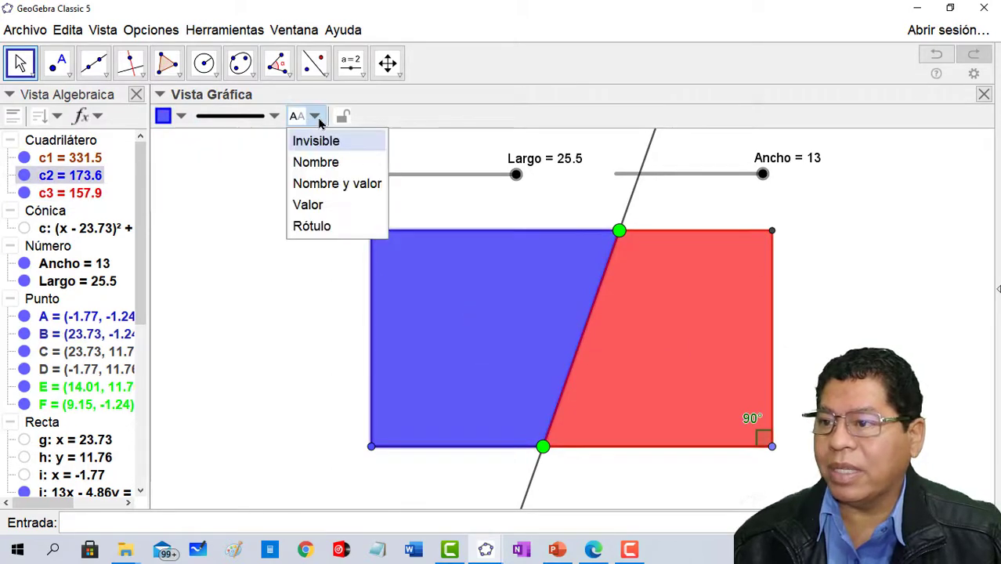
pyautogui.click(314, 205)
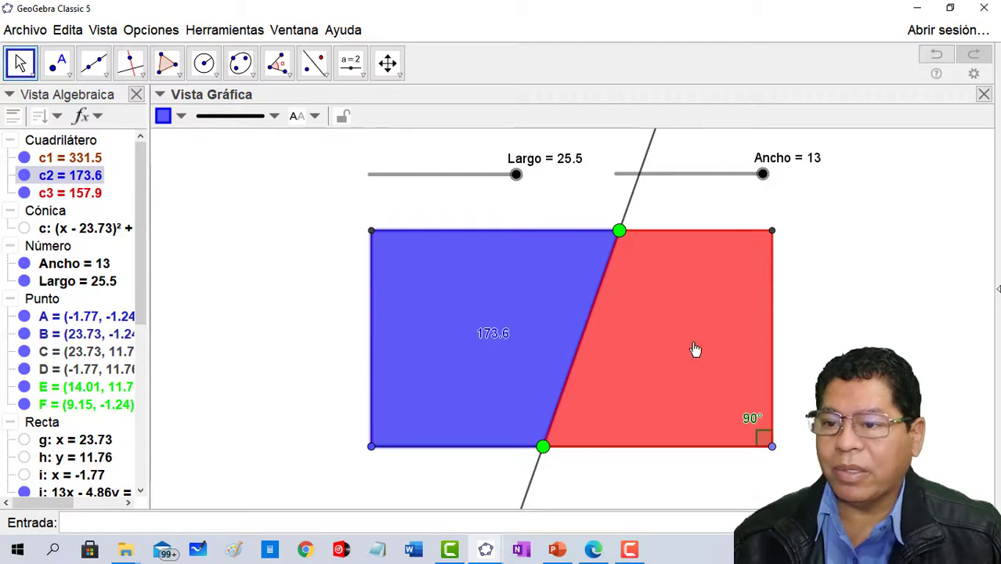
pyautogui.click(693, 348)
pyautogui.click(318, 119)
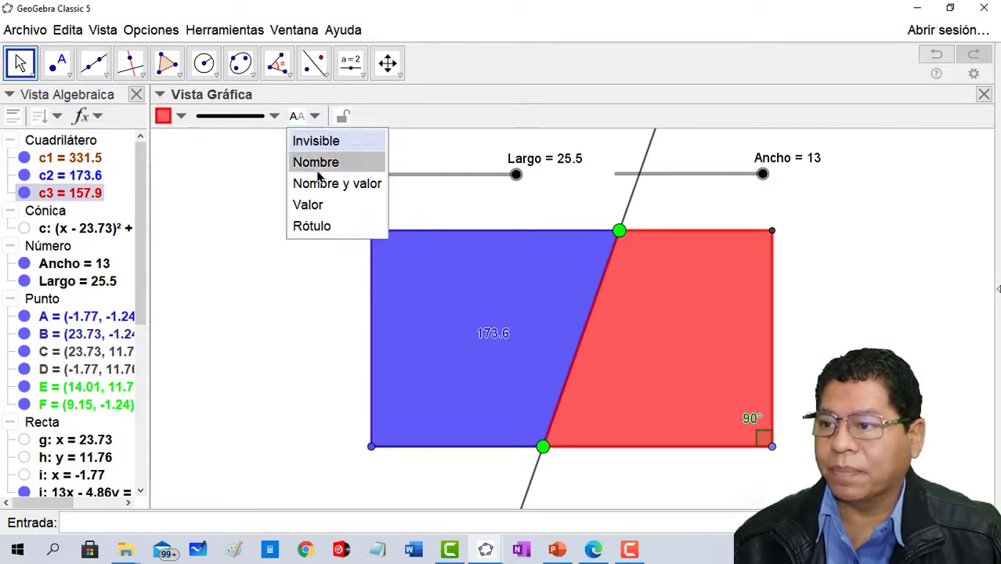
pyautogui.click(314, 204)
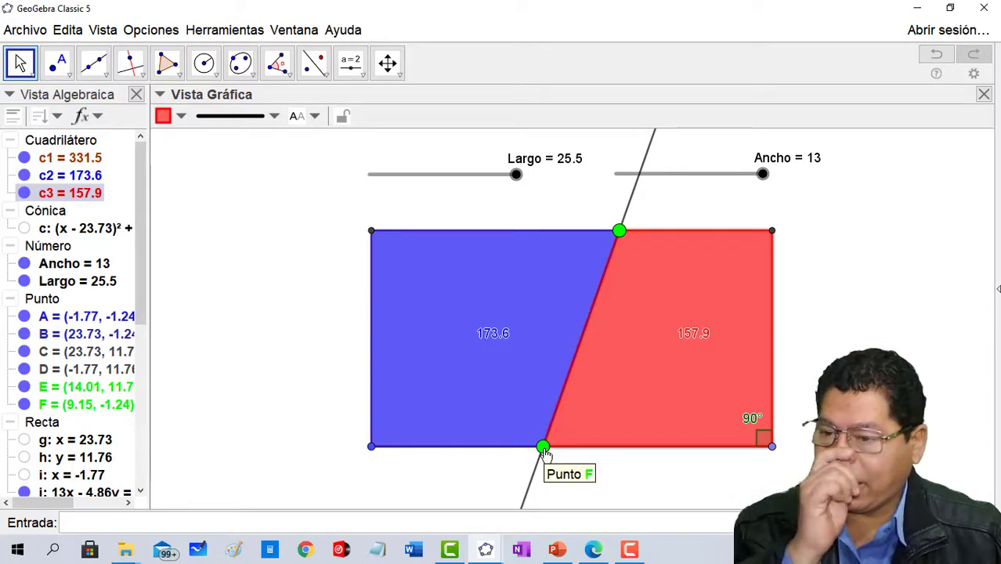
# - Balance the two areas by moving lower point F to about x = 7.94, and test with Largo 21.8 and Ancho 9.1 before restoring 25.5 and 13
pyautogui.moveTo(546, 452); pyautogui.dragTo(524, 449)
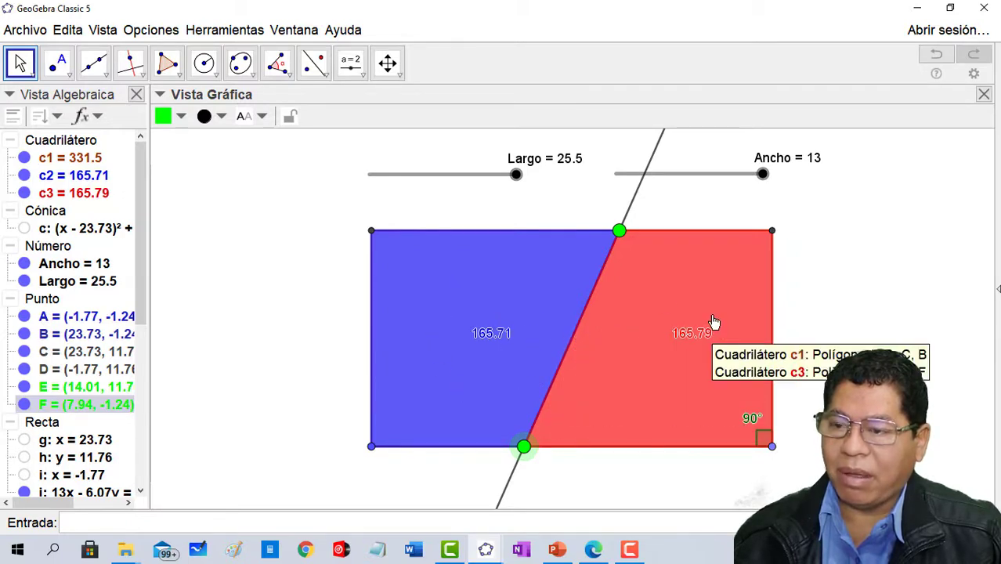
pyautogui.moveTo(516, 175); pyautogui.dragTo(496, 183)
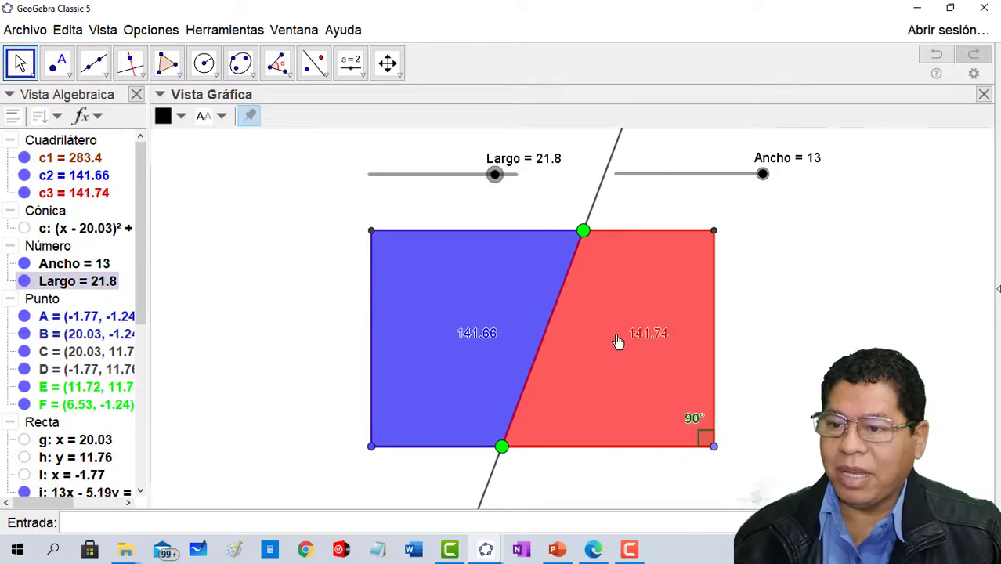
pyautogui.moveTo(762, 174); pyautogui.dragTo(718, 174)
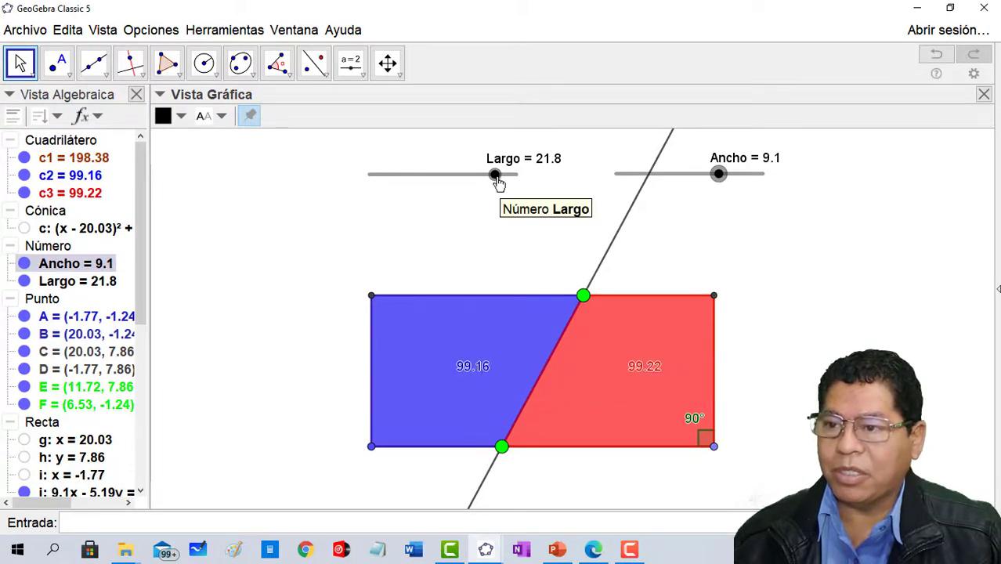
pyautogui.moveTo(494, 174); pyautogui.dragTo(519, 177)
pyautogui.moveTo(718, 177); pyautogui.dragTo(782, 184)
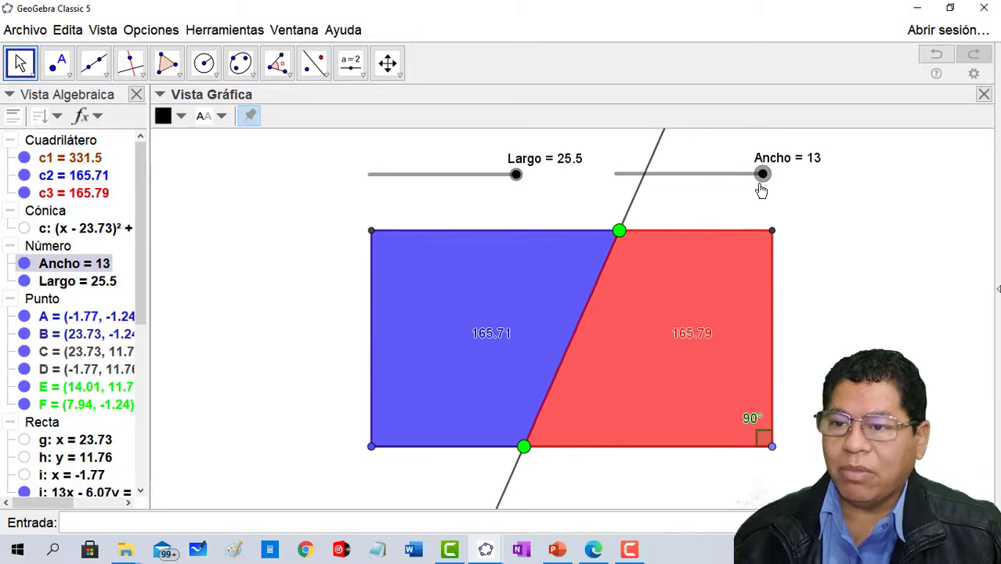
# - Move the dividing line onto the rectangle's diagonal by placing point E on the upper-right vertex and point F on the lower-left vertex
pyautogui.click(622, 235)
pyautogui.moveTo(622, 235); pyautogui.dragTo(773, 233)
pyautogui.moveTo(524, 449); pyautogui.dragTo(371, 447)
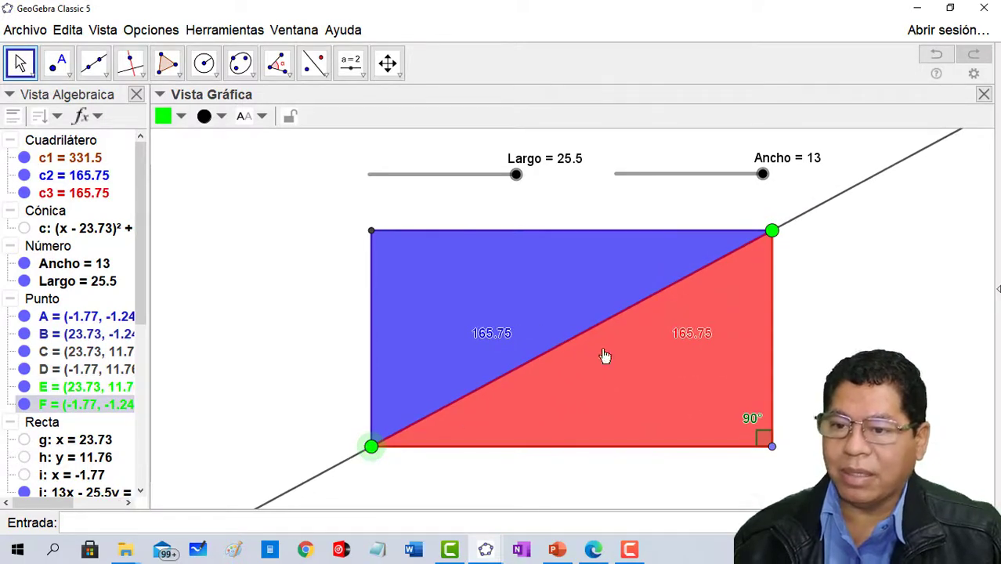
# - Move the dividing line onto the rectangle's other diagonal by placing point E on the upper-left vertex and point F on the lower-right vertex
pyautogui.click(772, 232)
pyautogui.moveTo(772, 232); pyautogui.dragTo(371, 229)
pyautogui.moveTo(373, 449); pyautogui.dragTo(781, 454)
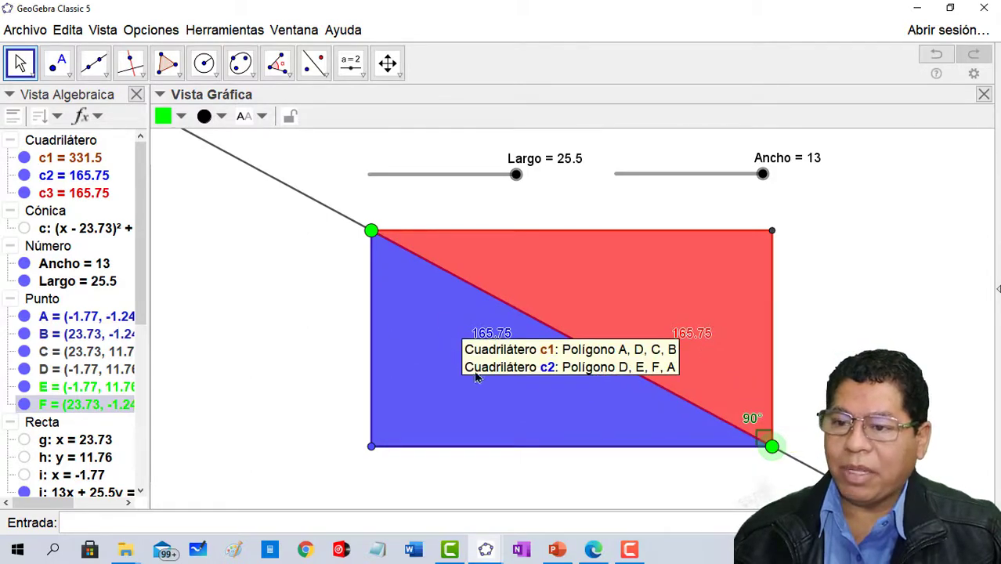
# - Balance the two areas by moving upper point E to about x = 6.07 and lower point F to about x = 15.87, and try the Largo slider
pyautogui.moveTo(372, 235); pyautogui.dragTo(500, 249)
pyautogui.moveTo(765, 450); pyautogui.dragTo(643, 448)
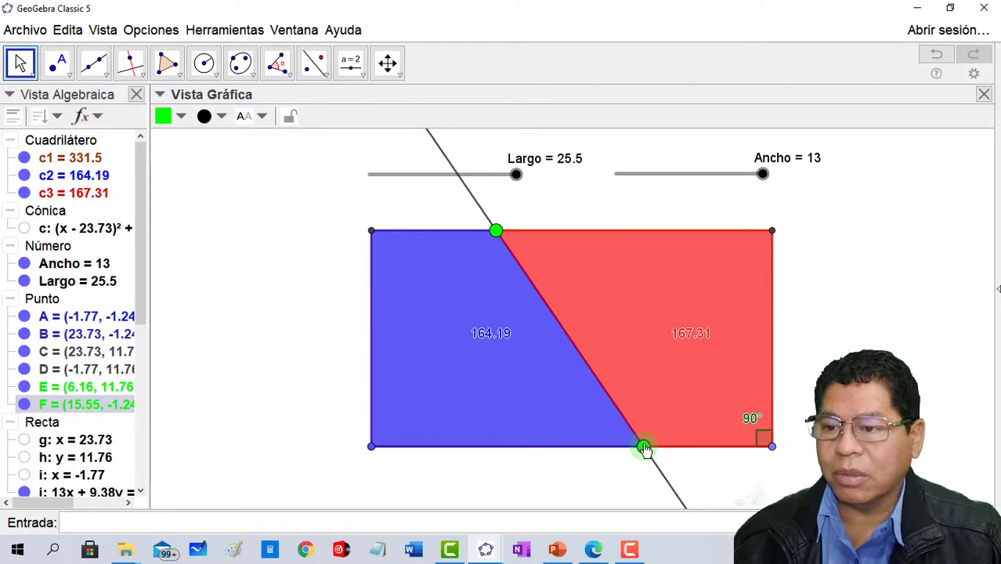
pyautogui.moveTo(503, 237); pyautogui.dragTo(504, 239)
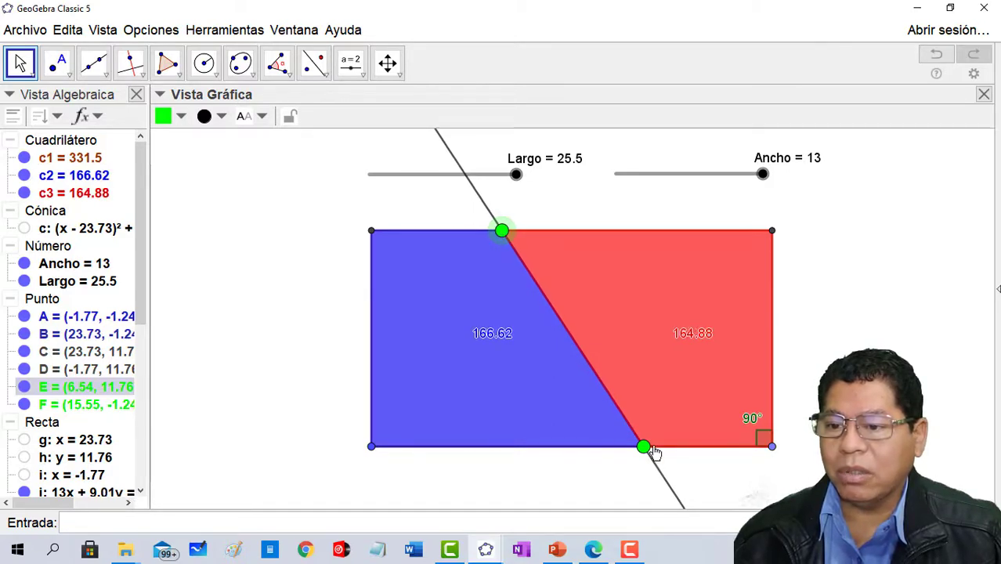
pyautogui.moveTo(646, 448); pyautogui.dragTo(641, 460)
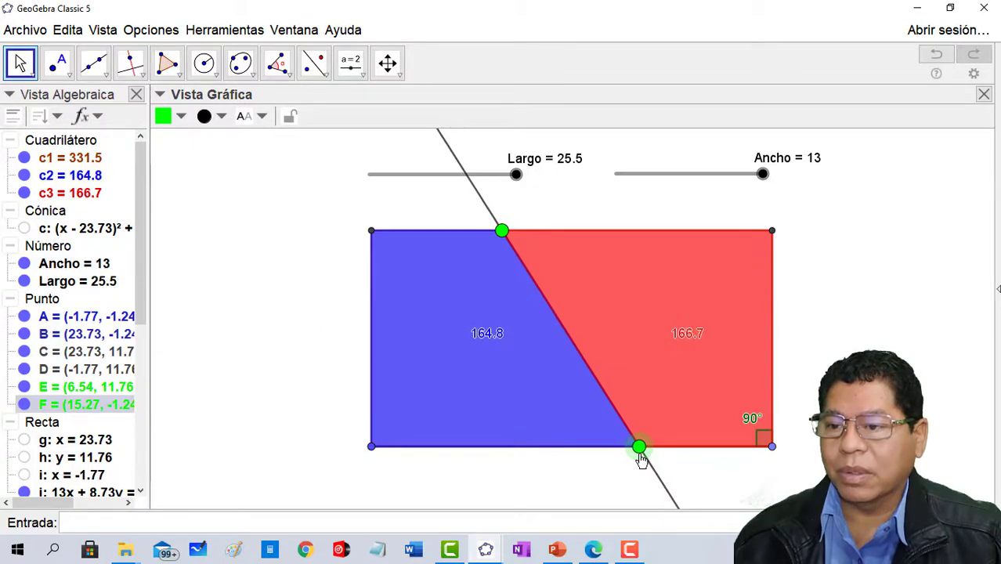
pyautogui.moveTo(640, 452); pyautogui.dragTo(650, 460)
pyautogui.moveTo(502, 238); pyautogui.dragTo(506, 242)
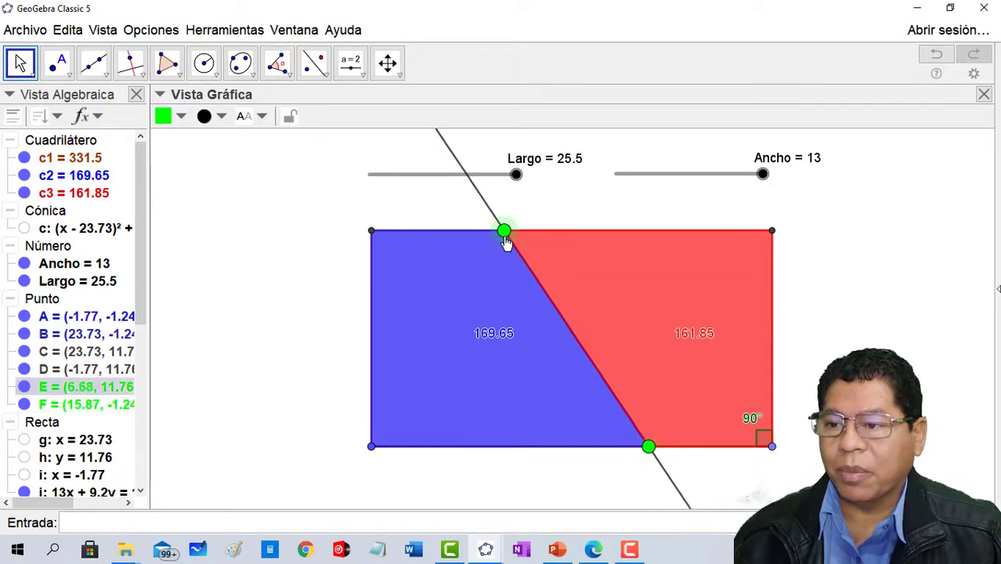
pyautogui.moveTo(502, 246); pyautogui.dragTo(499, 250)
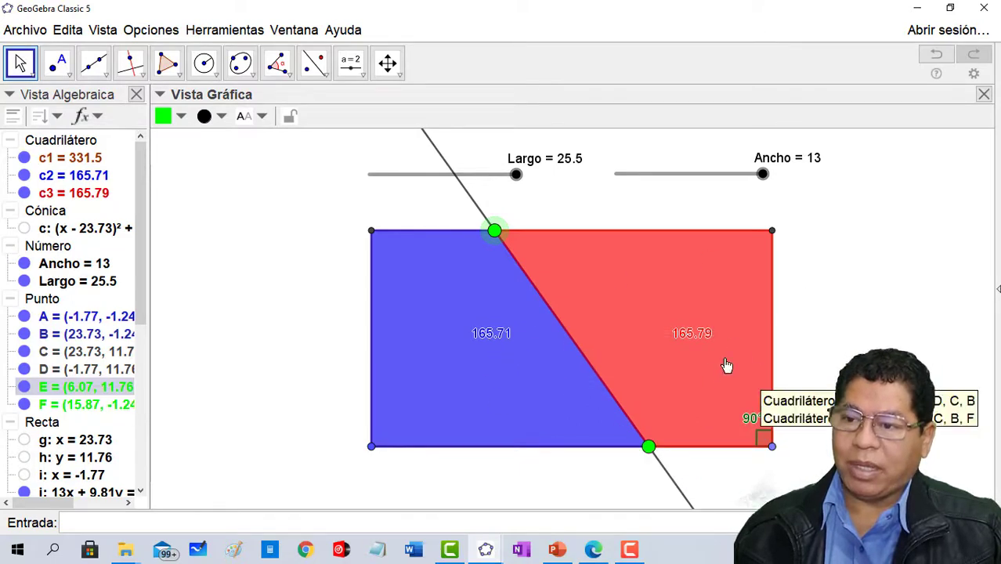
pyautogui.moveTo(517, 179); pyautogui.dragTo(544, 188)
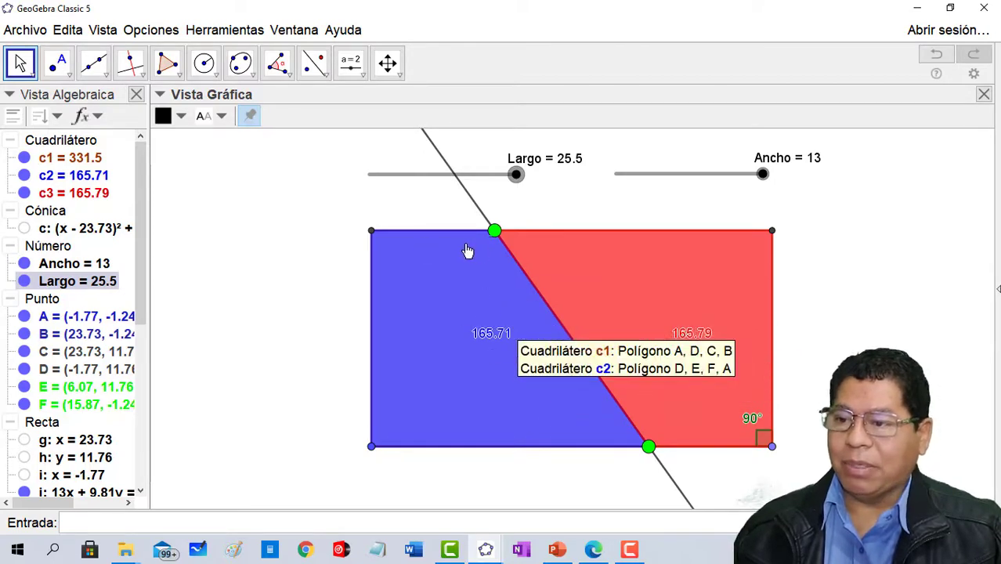
# - Return the dividing line to the lower-left to upper-right diagonal, and shift point E to about x = 13.35 and point F to about x = 9.76
pyautogui.moveTo(496, 232); pyautogui.dragTo(769, 357)
pyautogui.moveTo(647, 453); pyautogui.dragTo(324, 474)
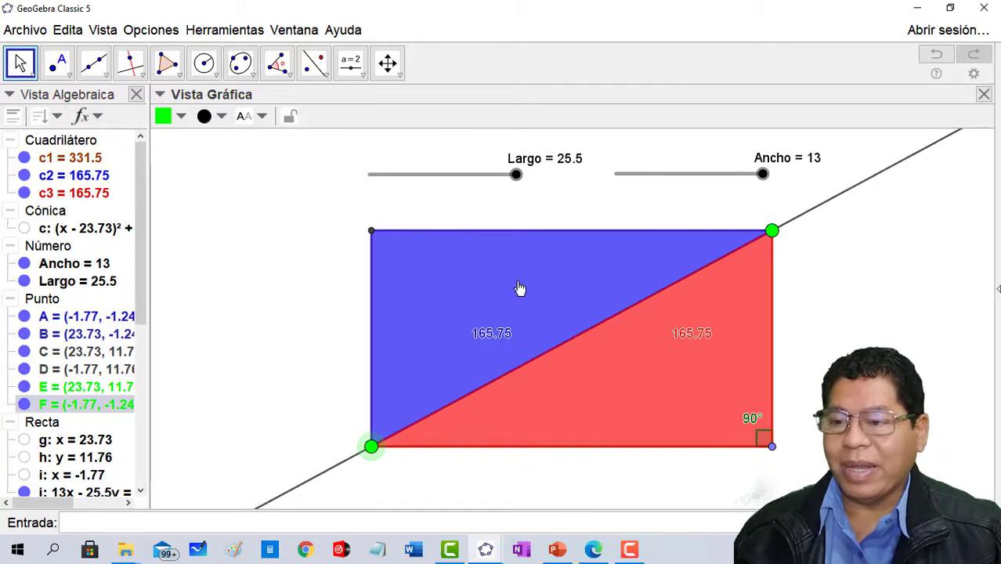
pyautogui.moveTo(770, 238); pyautogui.dragTo(611, 240)
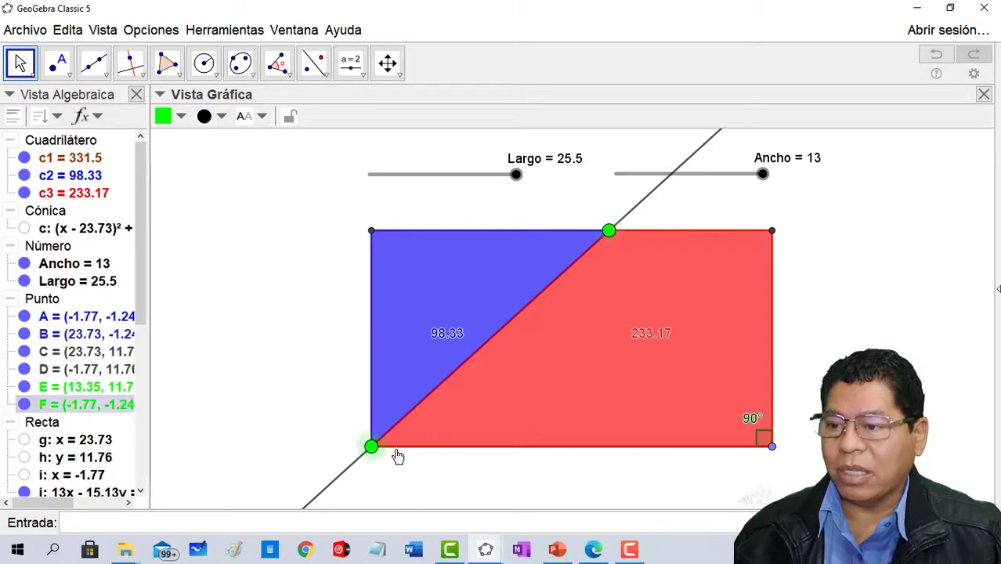
pyautogui.moveTo(374, 452); pyautogui.dragTo(554, 456)
pyautogui.rightClick(491, 281)
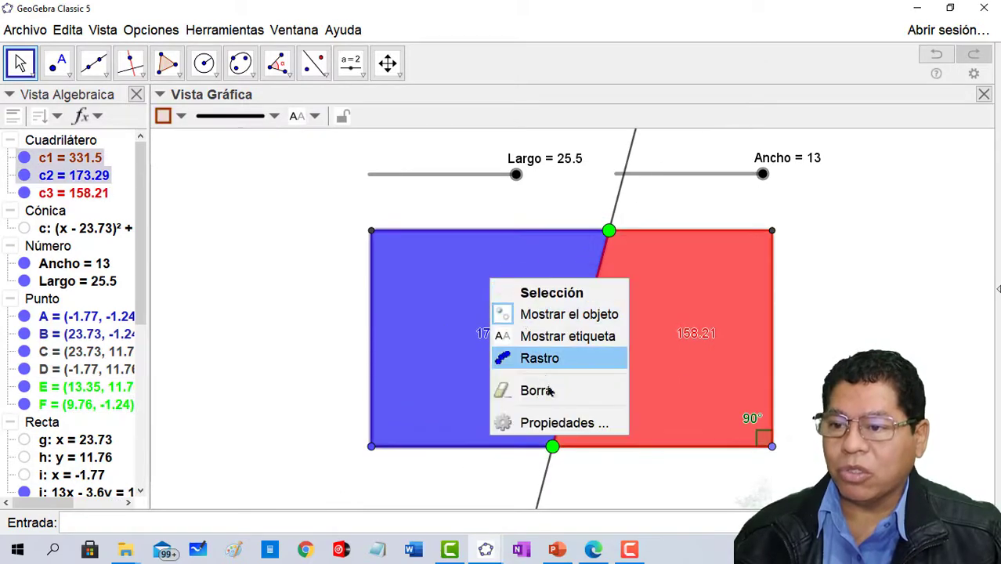
pyautogui.click(548, 390)
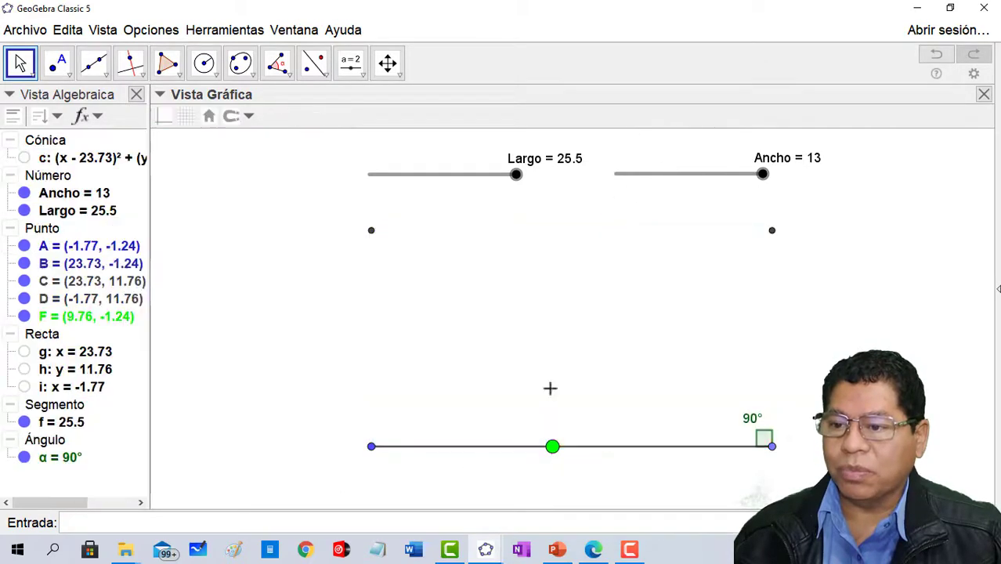
pyautogui.click(932, 56)
# - Delete the blue and red quadrilaterals on either side of the dividing line, keeping the base rectangle
pyautogui.rightClick(485, 271)
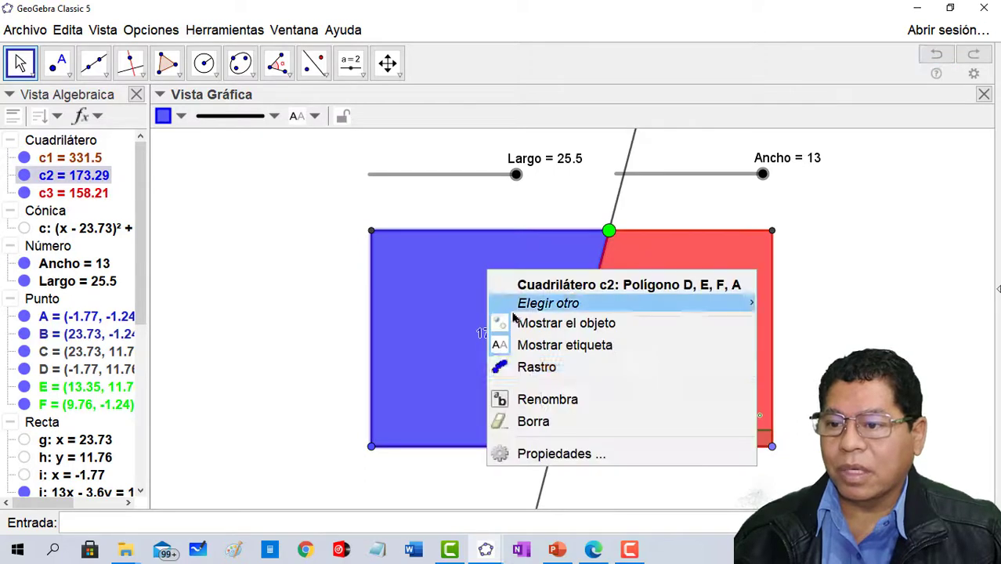
pyautogui.click(552, 422)
pyautogui.rightClick(672, 317)
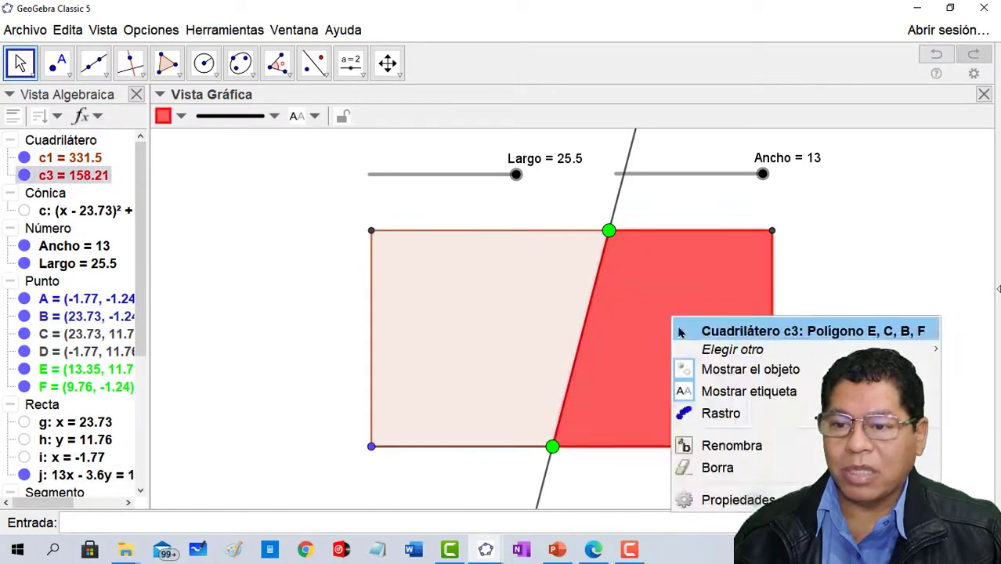
pyautogui.click(719, 470)
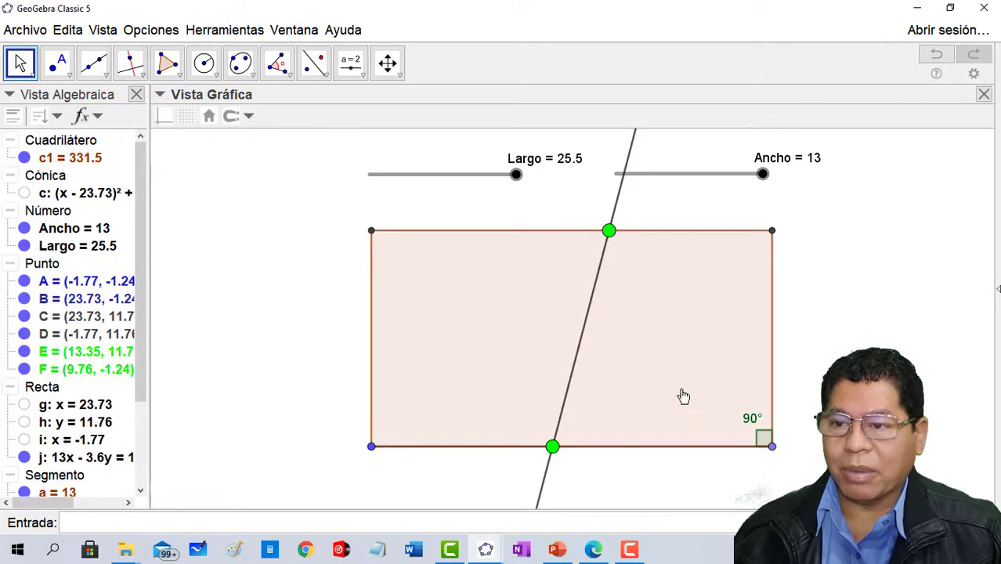
# - Delete the two green points on the rectangle's upper and lower sides, together with their dividing line
pyautogui.rightClick(609, 233)
pyautogui.click(663, 400)
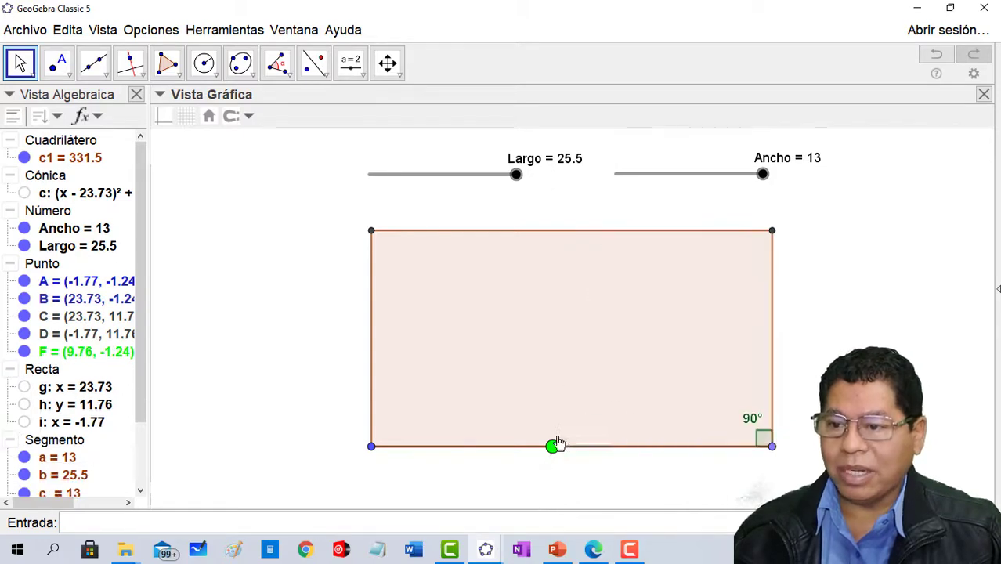
pyautogui.rightClick(552, 448)
pyautogui.click(570, 519)
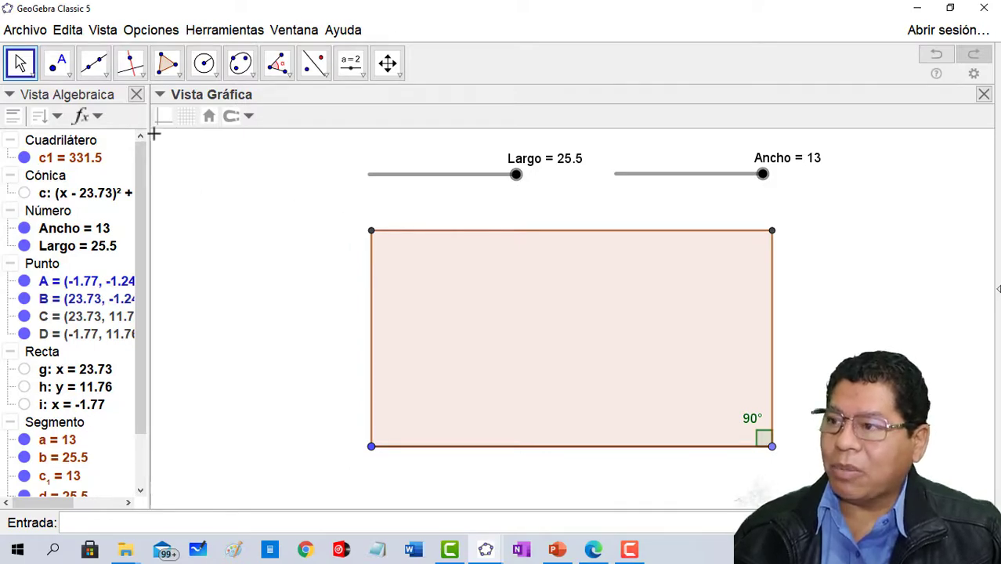
# - Construct the centre point of the rectangle with Punto medio o Centro
pyautogui.click(59, 64)
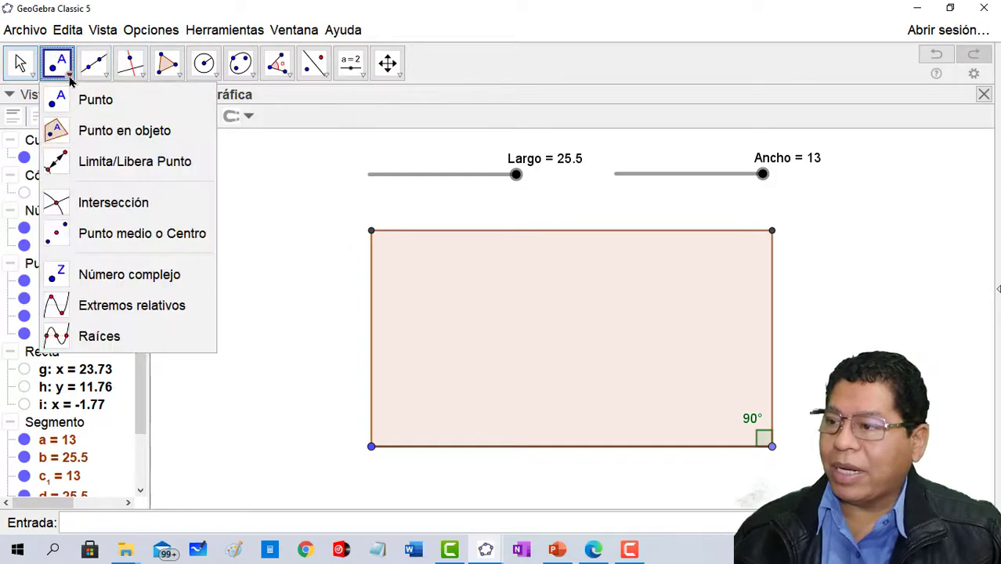
pyautogui.click(136, 235)
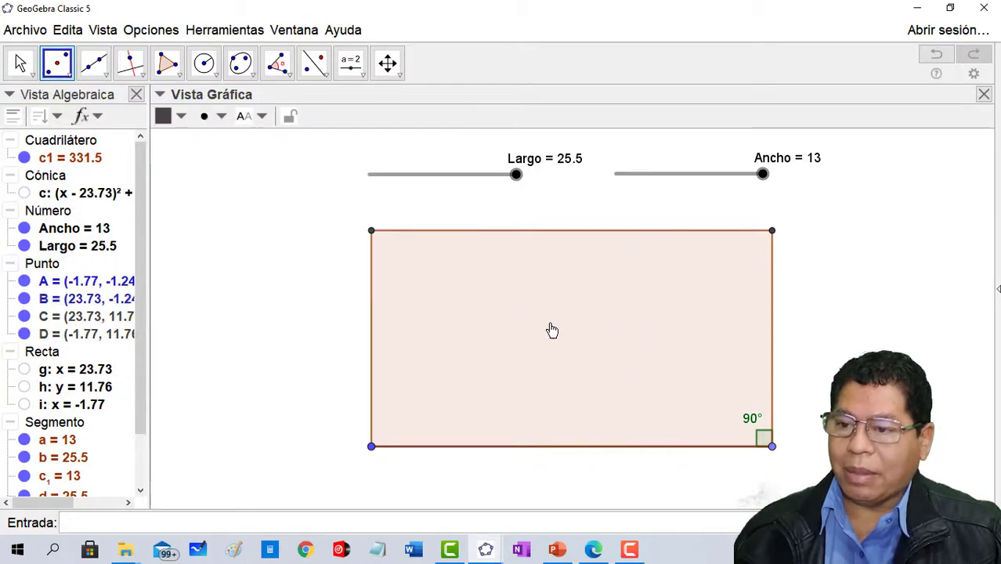
pyautogui.click(578, 350)
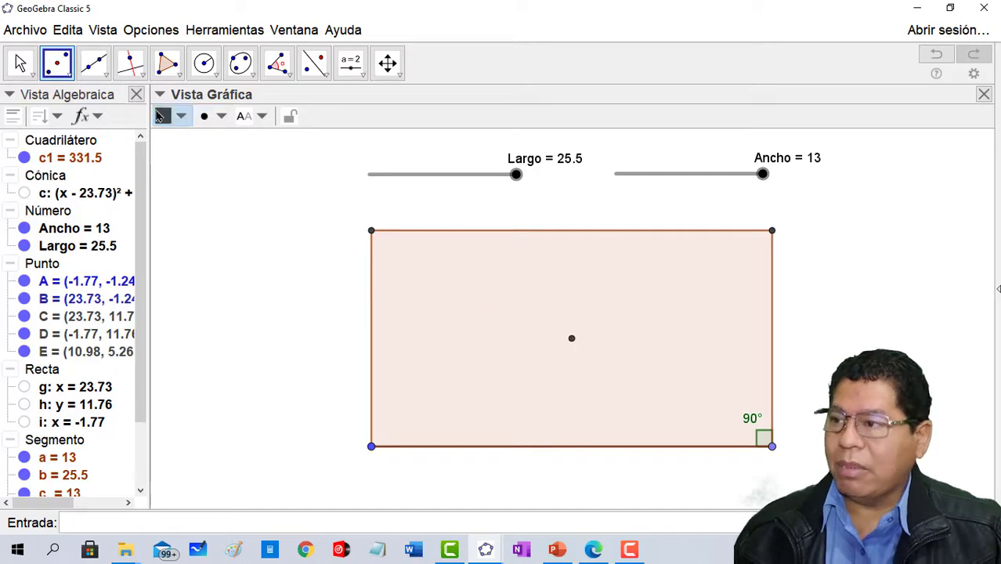
# - Place a point on the rectangle's upper side and slide it along the side to about x = 4.34
pyautogui.click(70, 77)
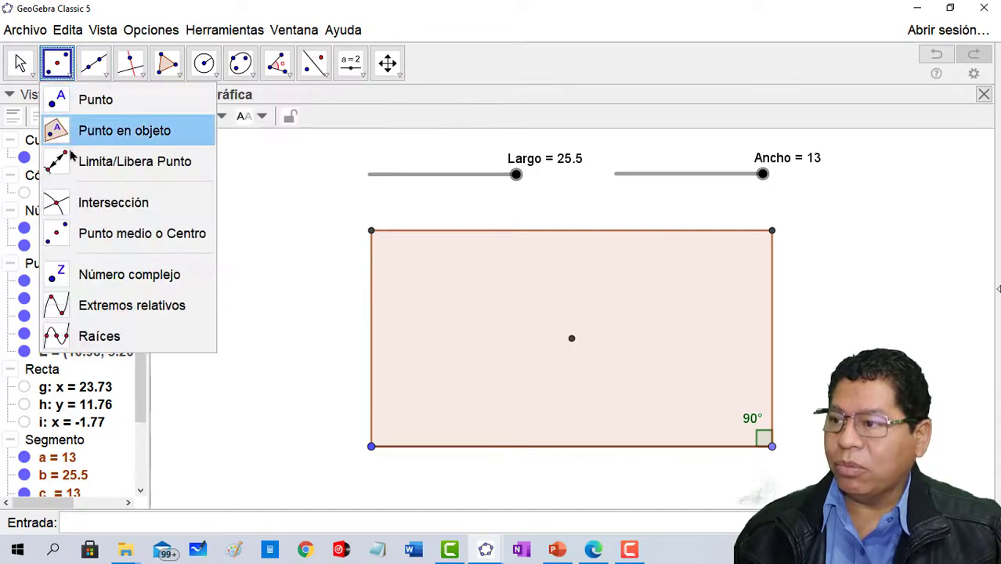
pyautogui.click(100, 101)
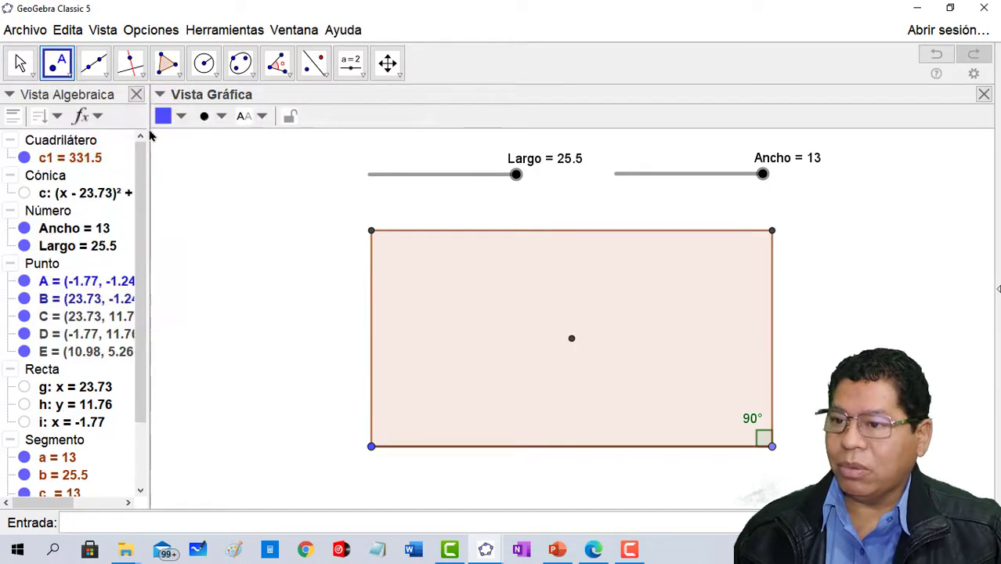
pyautogui.click(560, 232)
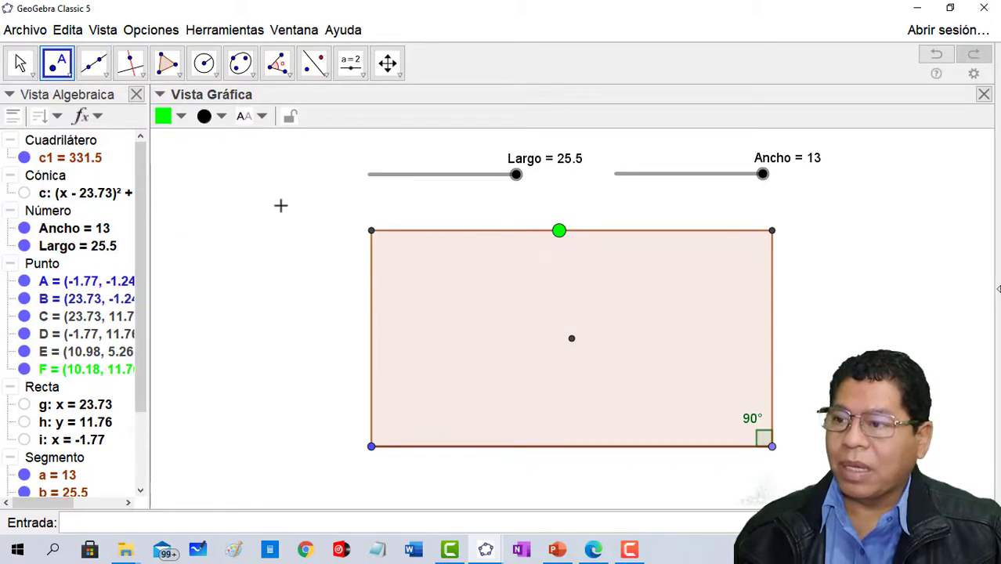
pyautogui.click(21, 63)
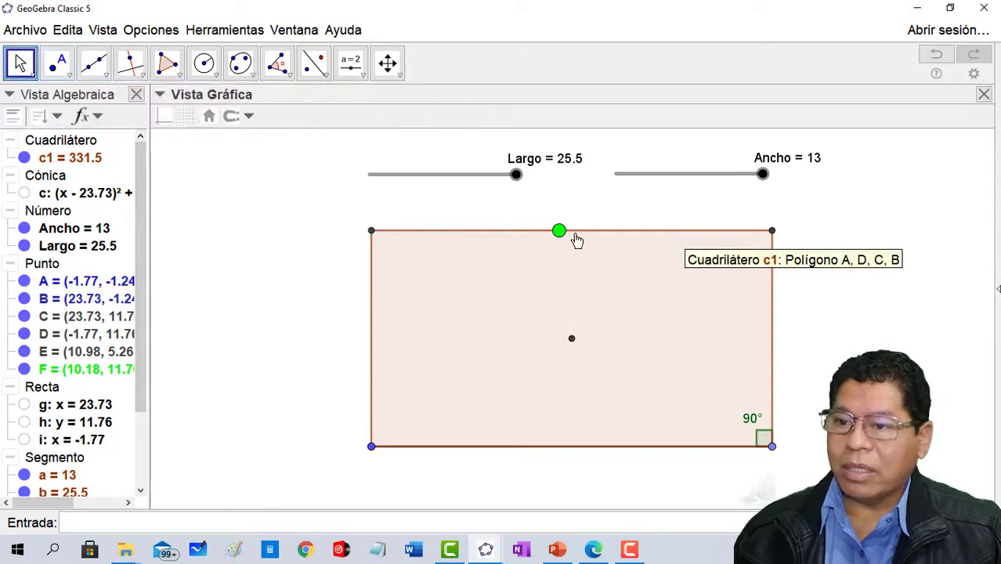
pyautogui.moveTo(559, 231); pyautogui.dragTo(473, 238)
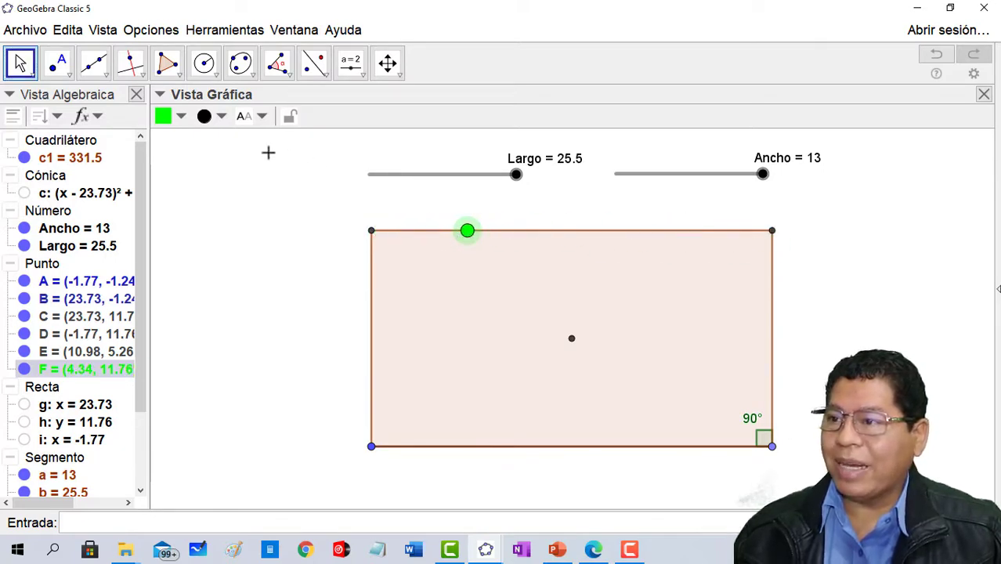
# - Draw a line through the green point and the rectangle's centre, and mark its intersection with the lower side
pyautogui.click(93, 63)
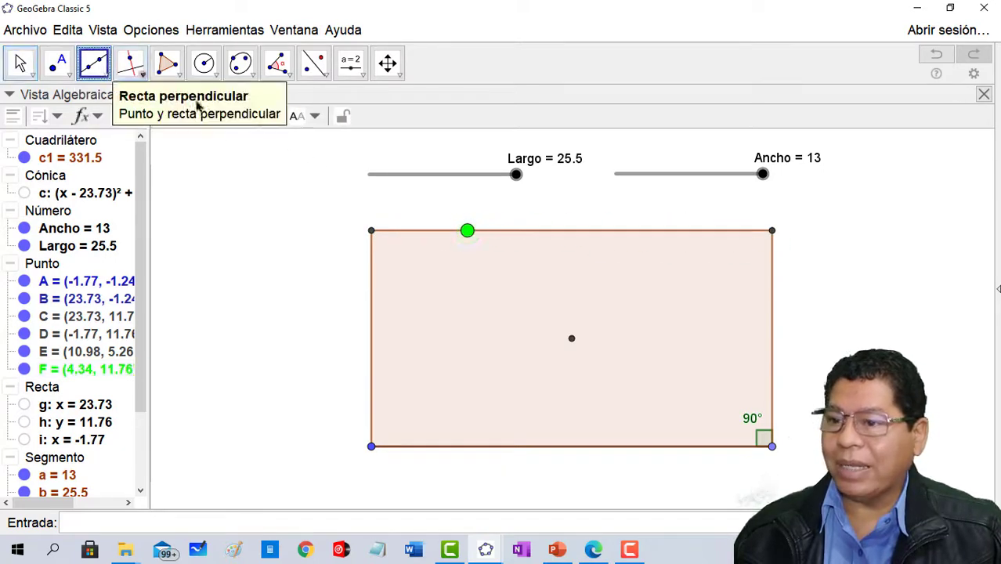
pyautogui.click(466, 233)
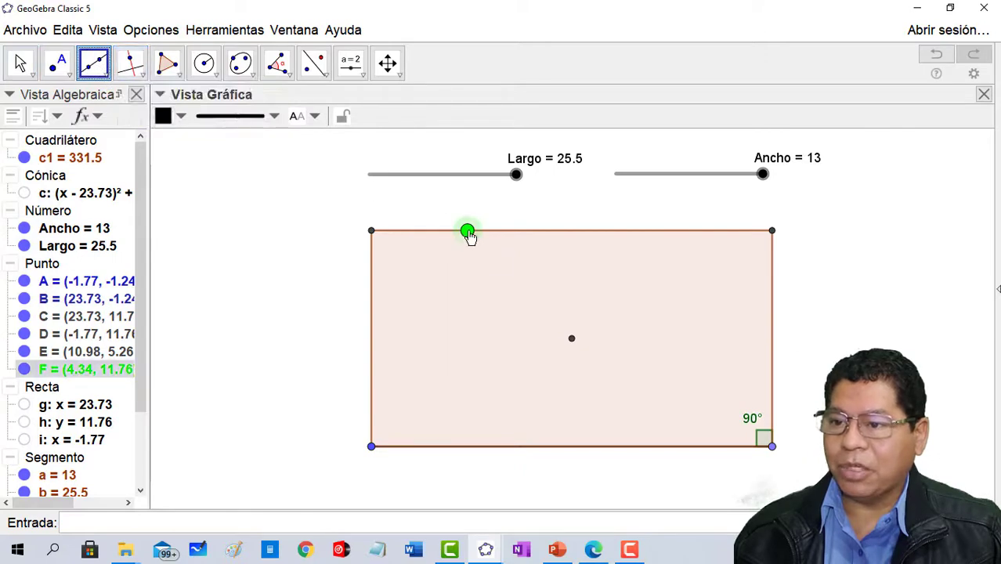
pyautogui.click(572, 340)
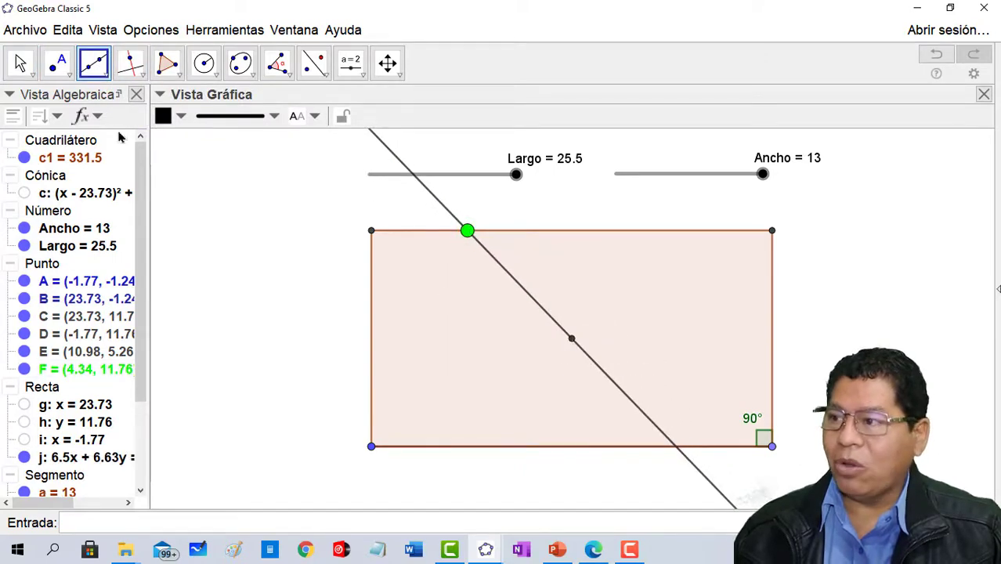
pyautogui.click(58, 65)
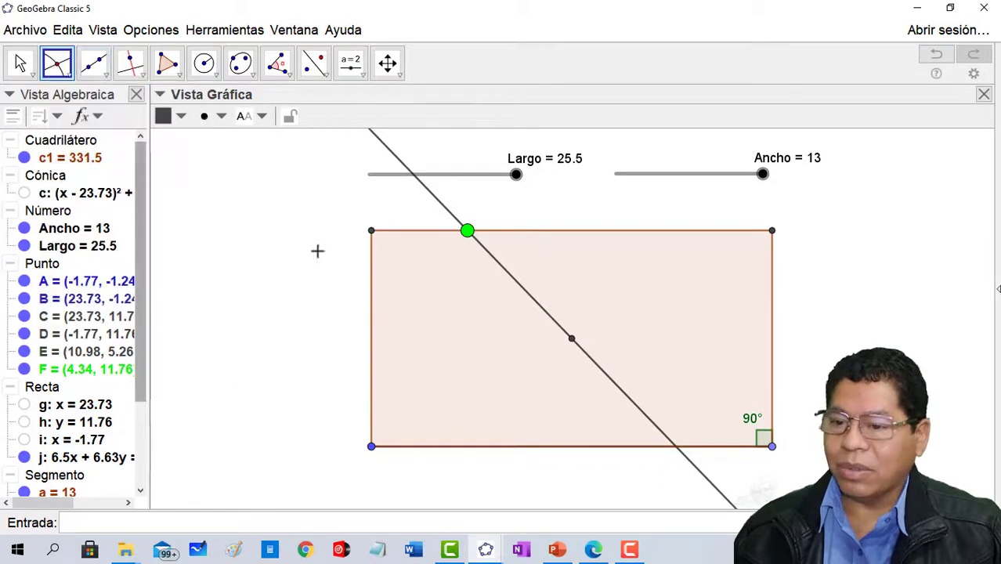
pyautogui.click(678, 459)
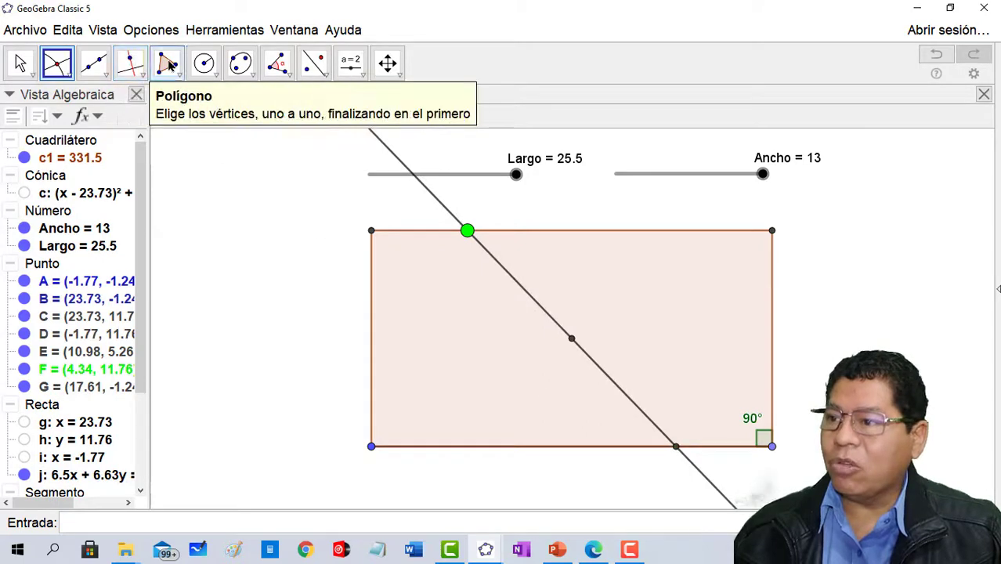
# - Construct a blue quadrilateral left of the dividing line through the upper-left vertex, green point, lower intersection and lower-left vertex
pyautogui.click(168, 64)
pyautogui.click(372, 231)
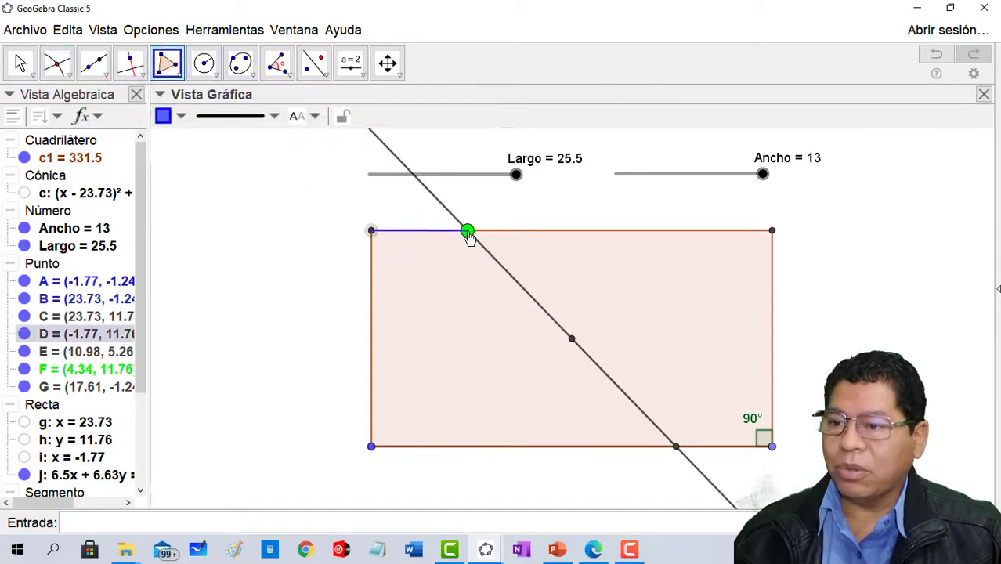
pyautogui.click(469, 232)
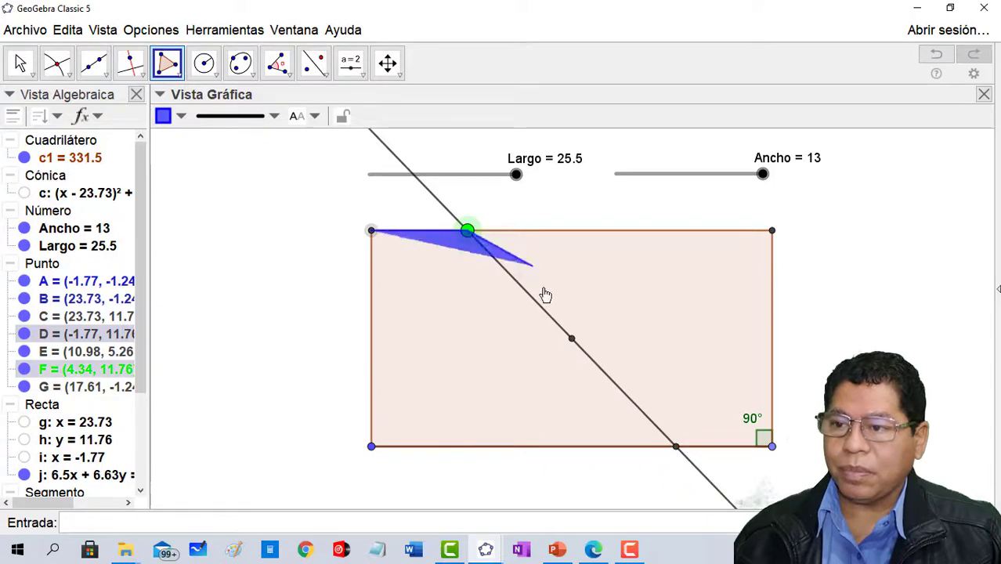
pyautogui.click(676, 446)
pyautogui.click(371, 446)
pyautogui.click(371, 231)
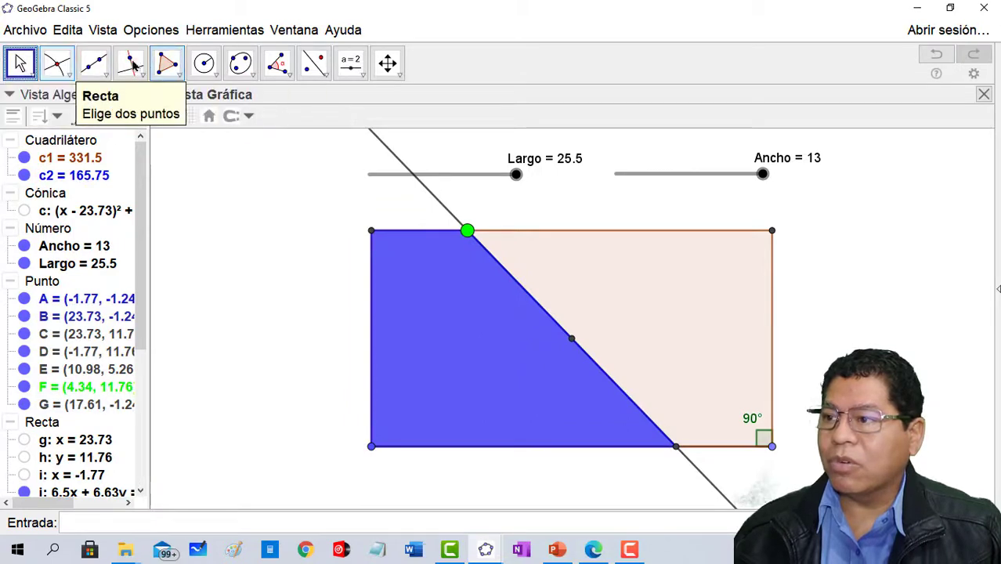
# - Construct a red quadrilateral right of the dividing line through the green point, upper-right vertex, lower-right vertex and lower intersection
pyautogui.click(164, 118)
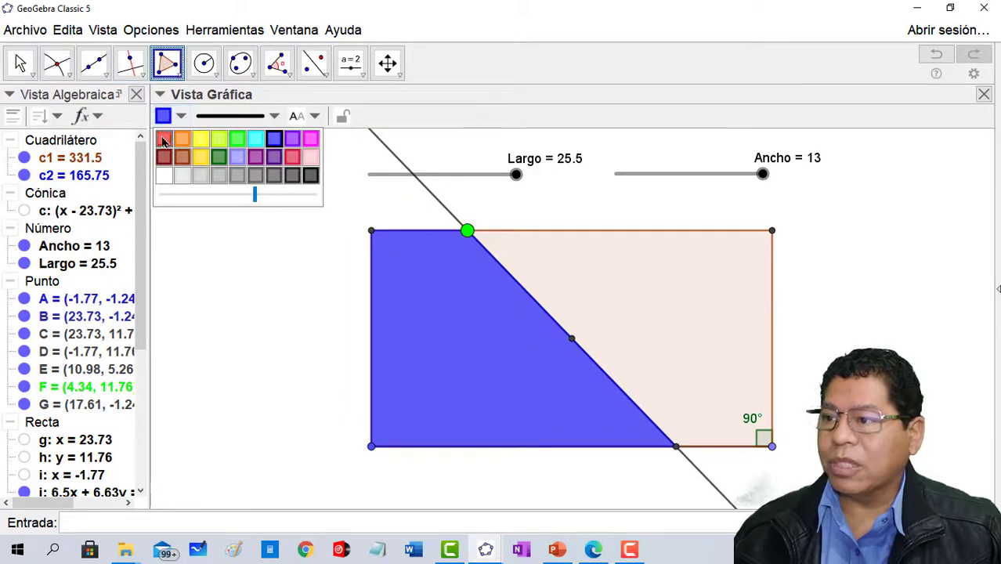
pyautogui.click(166, 140)
pyautogui.click(467, 232)
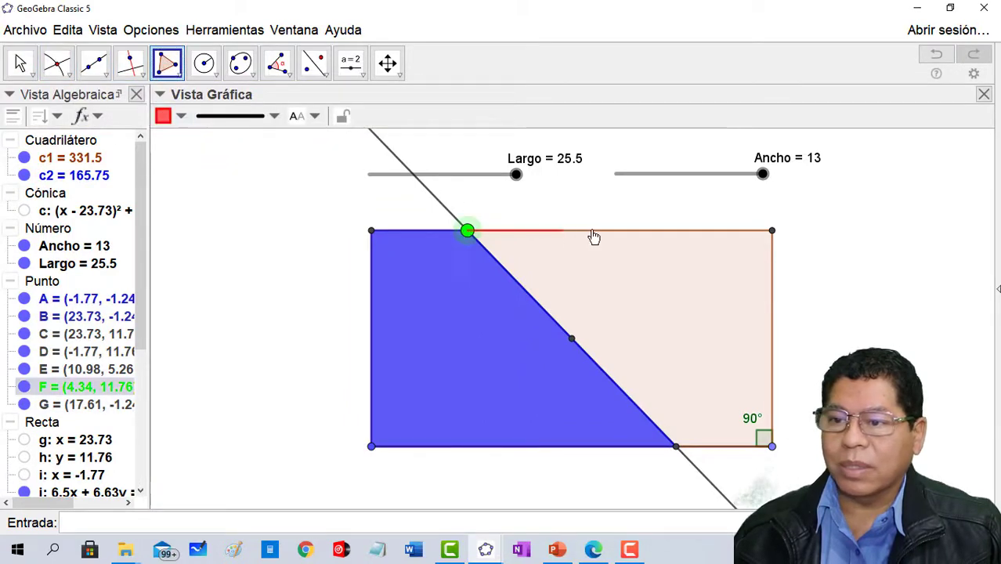
pyautogui.click(772, 231)
pyautogui.click(772, 446)
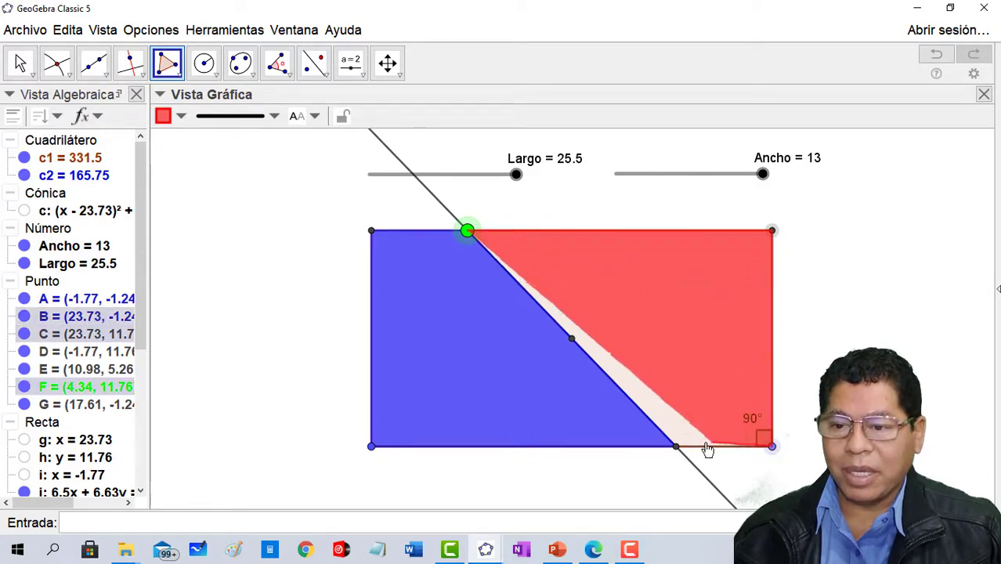
pyautogui.click(676, 445)
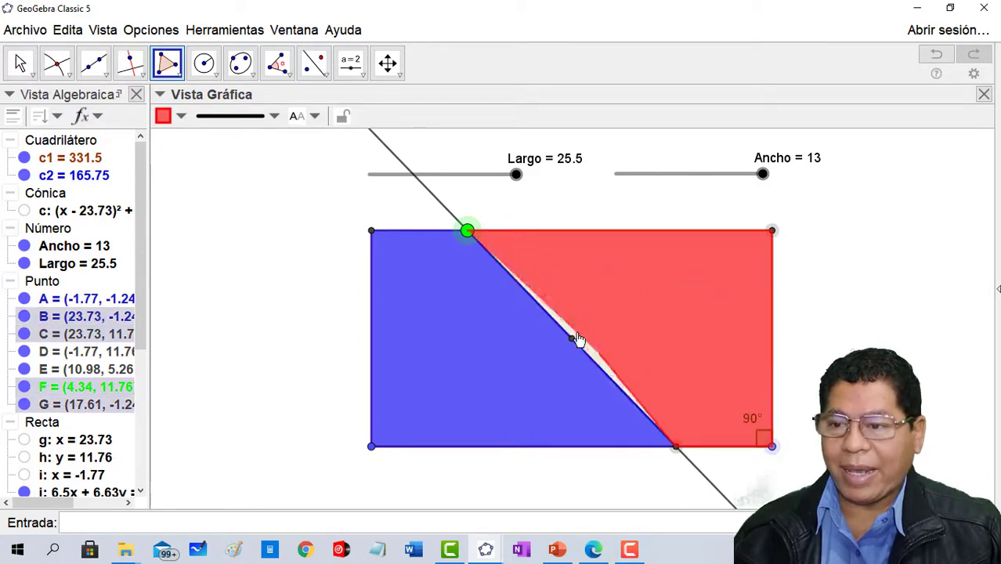
pyautogui.click(467, 231)
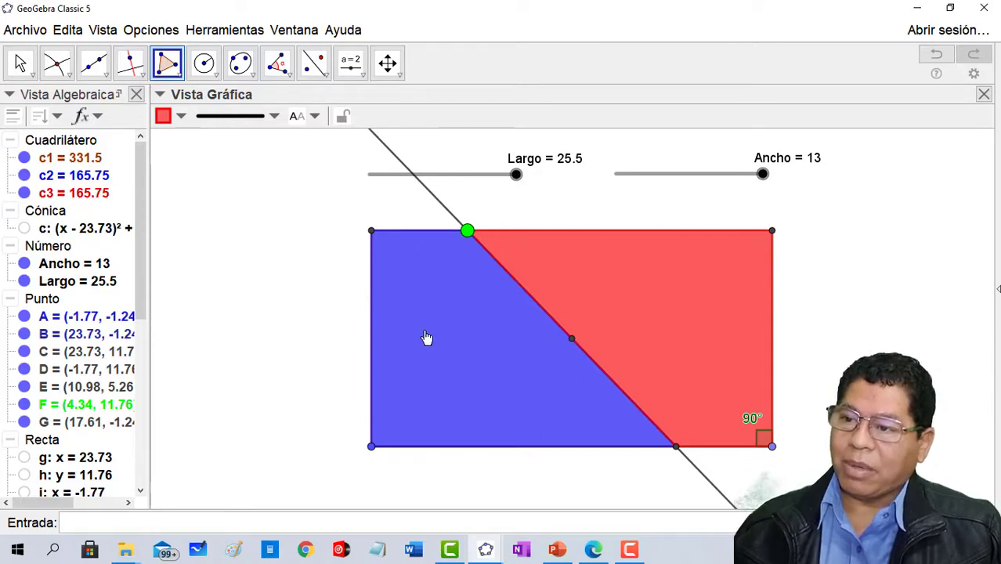
pyautogui.click(478, 359)
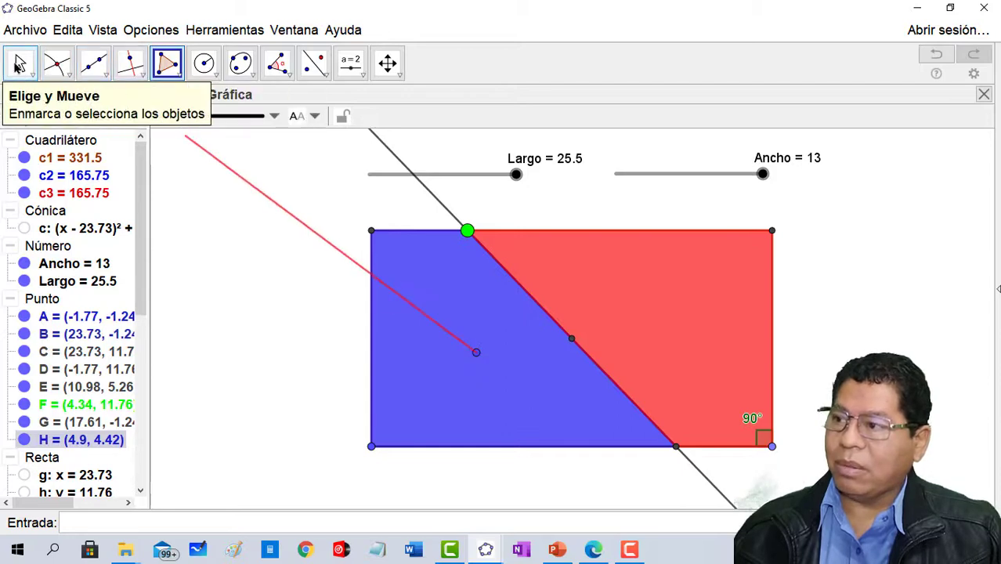
# - Label the blue and red quadrilaterals with their area values
pyautogui.click(21, 62)
pyautogui.click(462, 394)
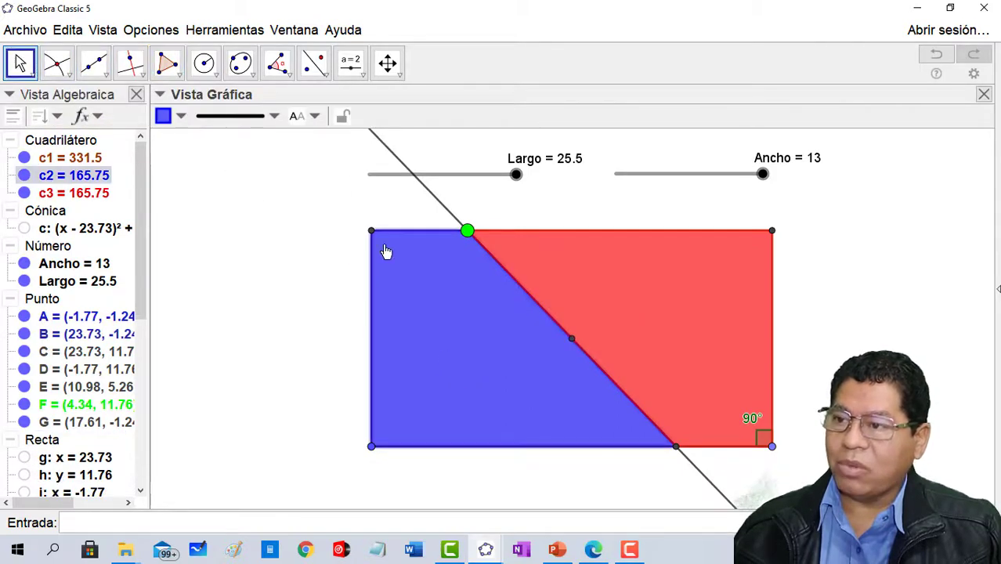
pyautogui.click(315, 118)
pyautogui.click(326, 206)
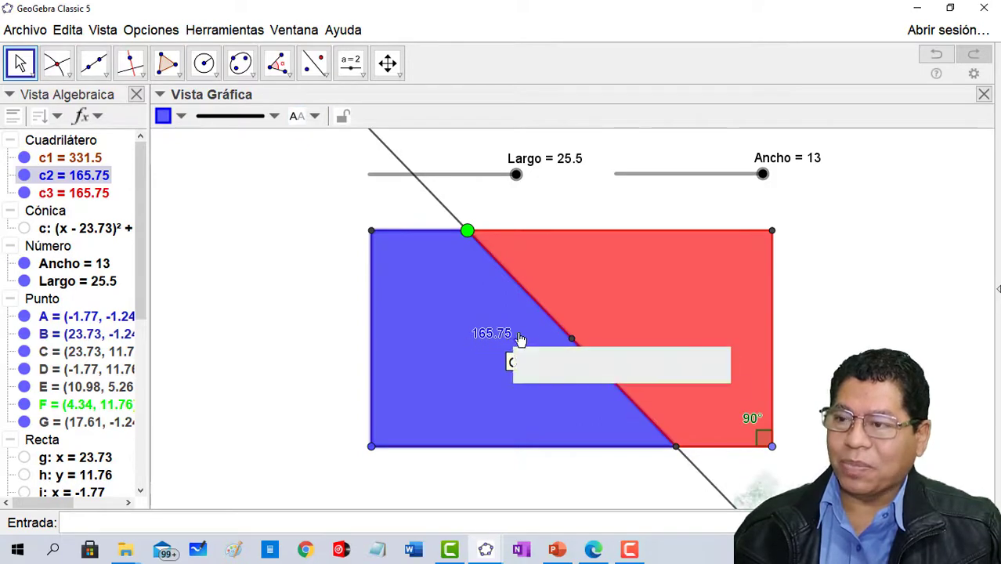
pyautogui.click(686, 305)
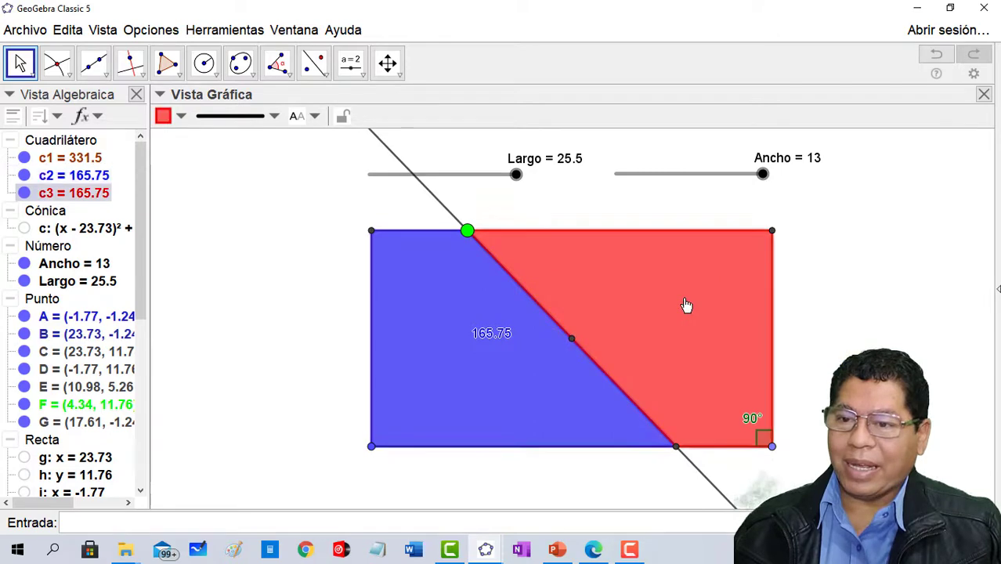
pyautogui.click(297, 116)
pyautogui.click(318, 204)
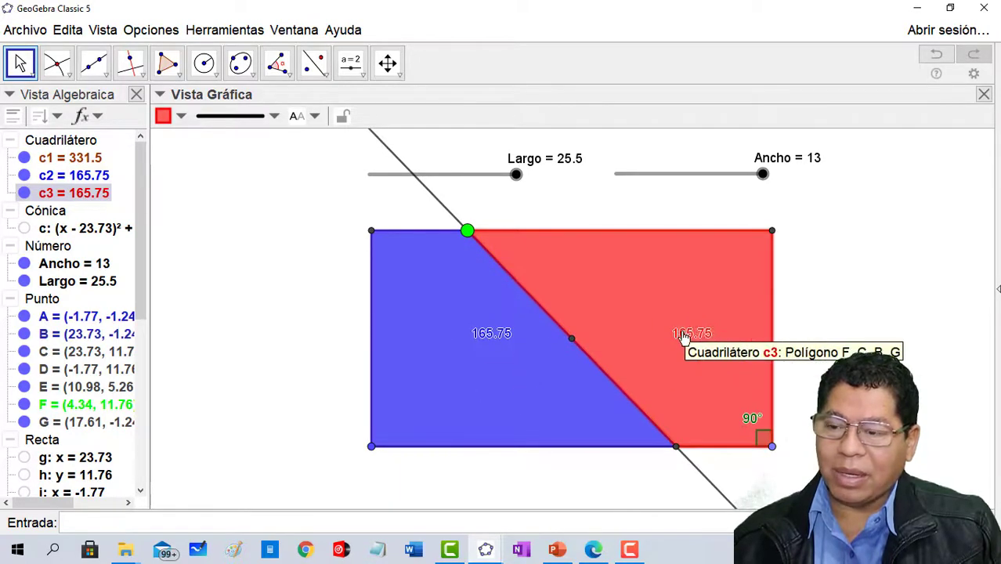
# - Slide the green point along the rectangle's upper side to about x = 12.23 and on to x = 15.69, comparing both areas
pyautogui.moveTo(467, 233); pyautogui.dragTo(595, 245)
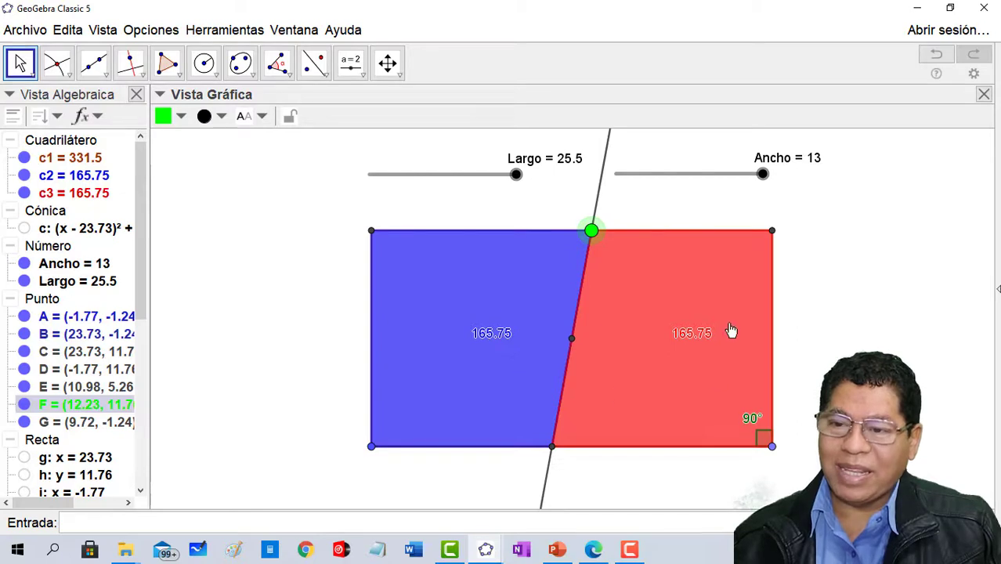
pyautogui.moveTo(598, 233); pyautogui.dragTo(647, 255)
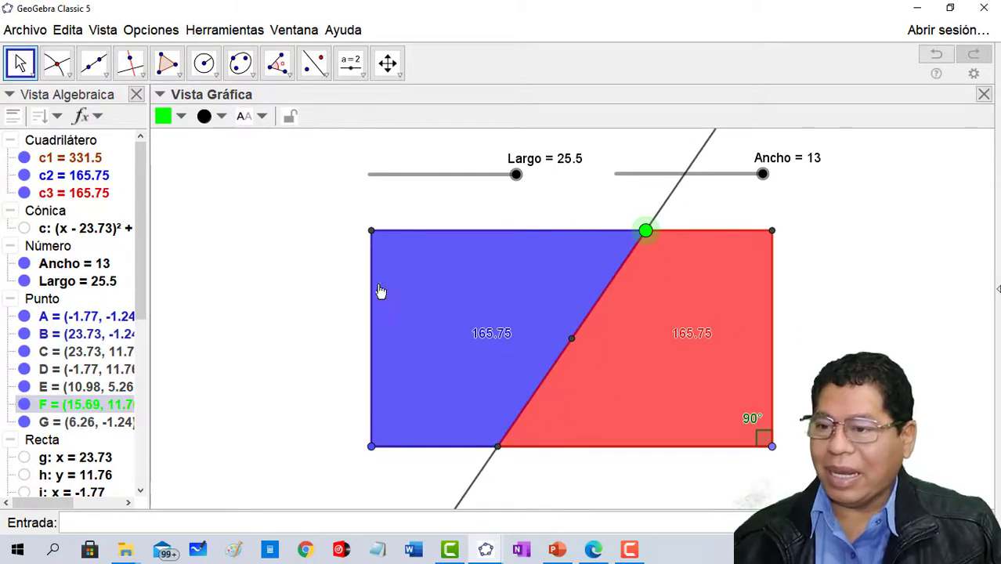
# - Place the c1 and c2 area values as texts one below the other beside the rectangle, and colour the c2 text blue
pyautogui.click(71, 159)
pyautogui.moveTo(71, 159); pyautogui.dragTo(219, 172)
pyautogui.moveTo(278, 155); pyautogui.dragTo(278, 179)
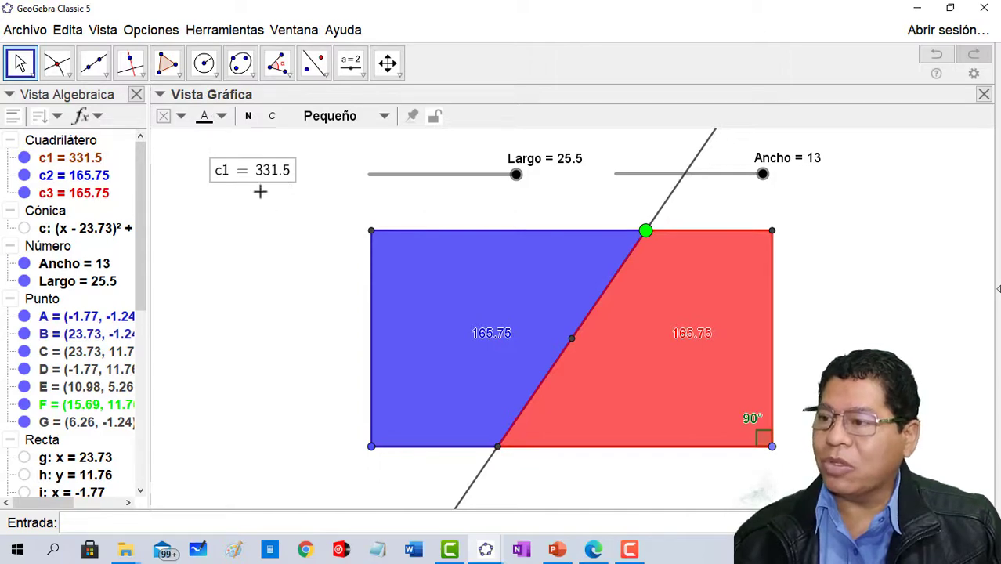
pyautogui.moveTo(92, 176); pyautogui.dragTo(256, 199)
pyautogui.click(259, 202)
pyautogui.click(222, 117)
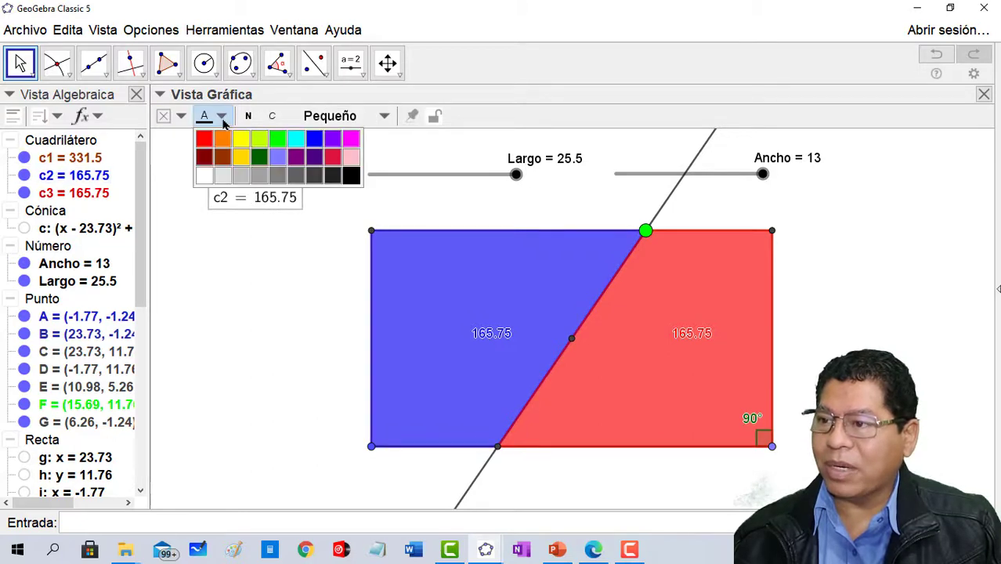
pyautogui.click(314, 138)
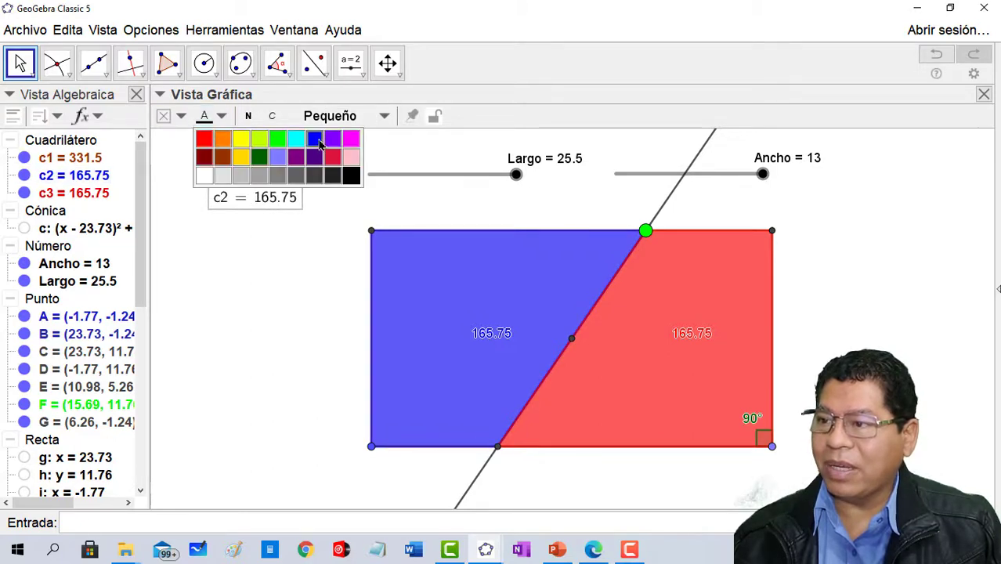
# - Place the c3 area value as a text, colour it red and align it under the c2 text
pyautogui.click(664, 338)
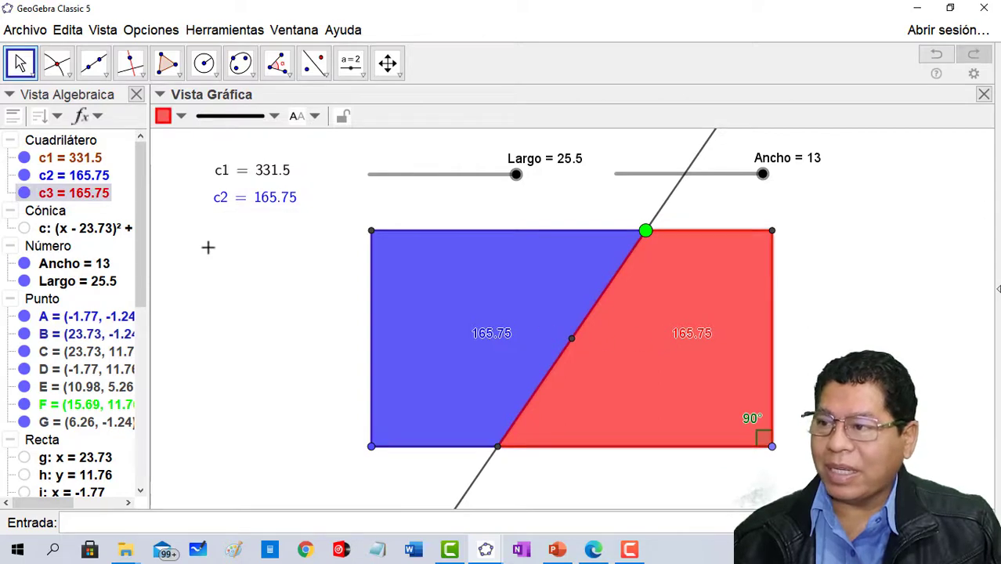
pyautogui.moveTo(199, 228); pyautogui.dragTo(278, 231)
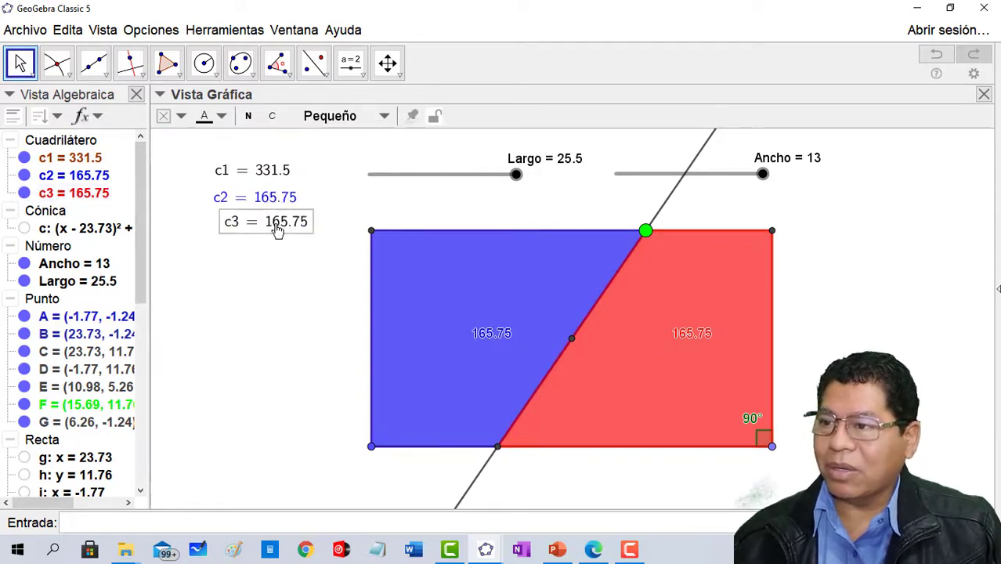
pyautogui.click(204, 117)
pyautogui.click(203, 139)
pyautogui.moveTo(278, 229); pyautogui.dragTo(269, 227)
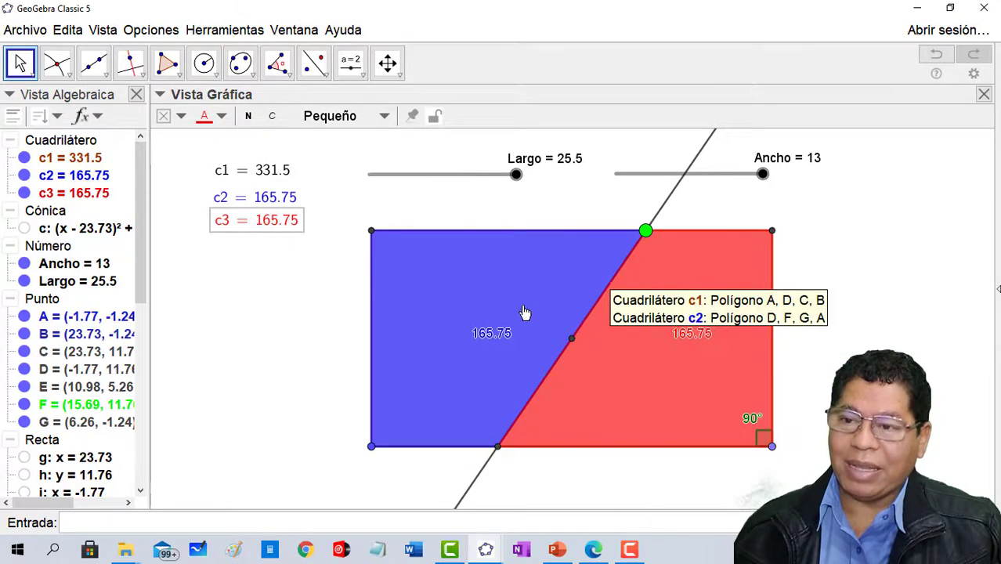
# - Compare the areas while sliding the green point to about x = 18.3, back to the upper-left vertex, and to about x = 2.52
pyautogui.click(646, 232)
pyautogui.moveTo(646, 232); pyautogui.dragTo(672, 231)
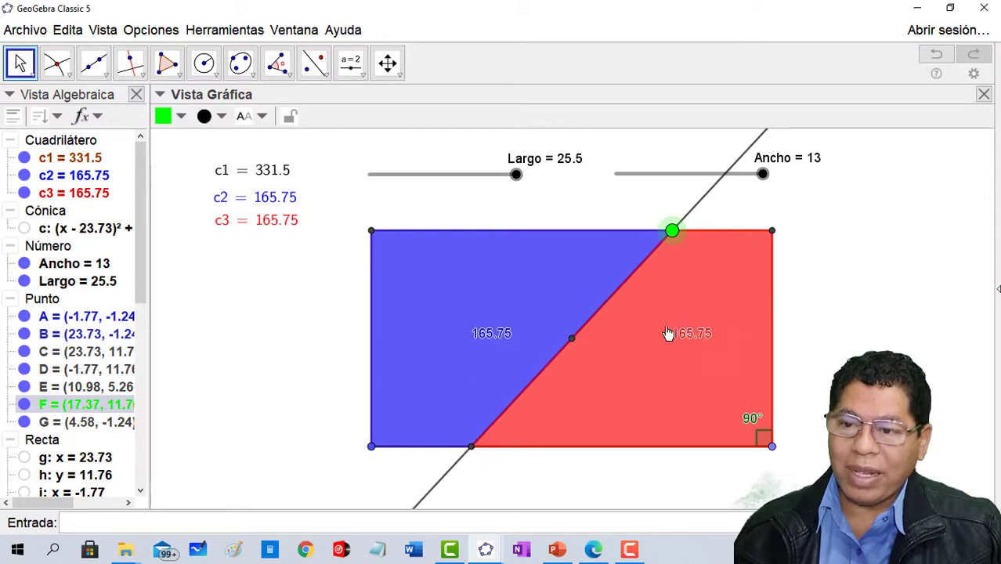
pyautogui.moveTo(675, 247); pyautogui.dragTo(688, 244)
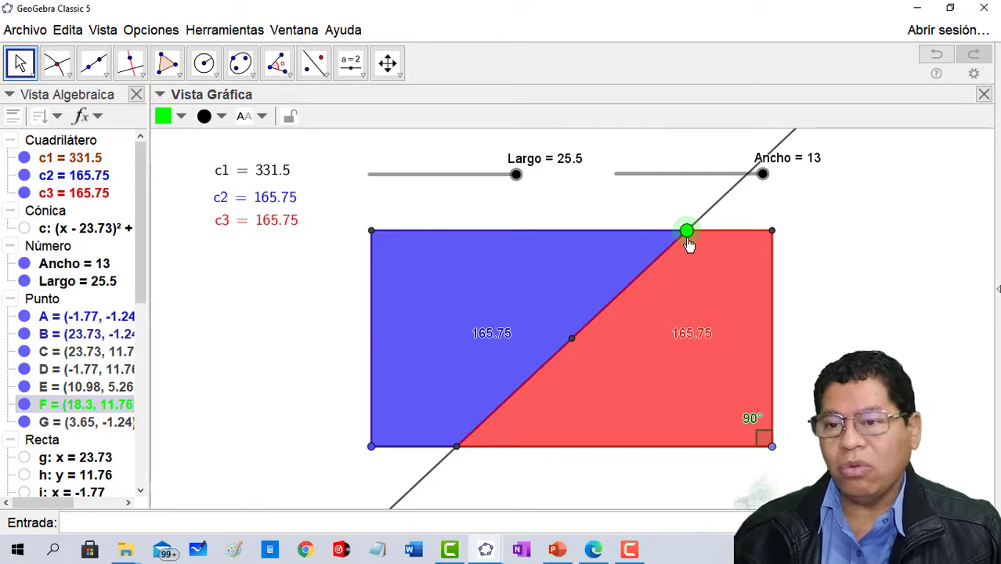
pyautogui.moveTo(688, 244); pyautogui.dragTo(350, 329)
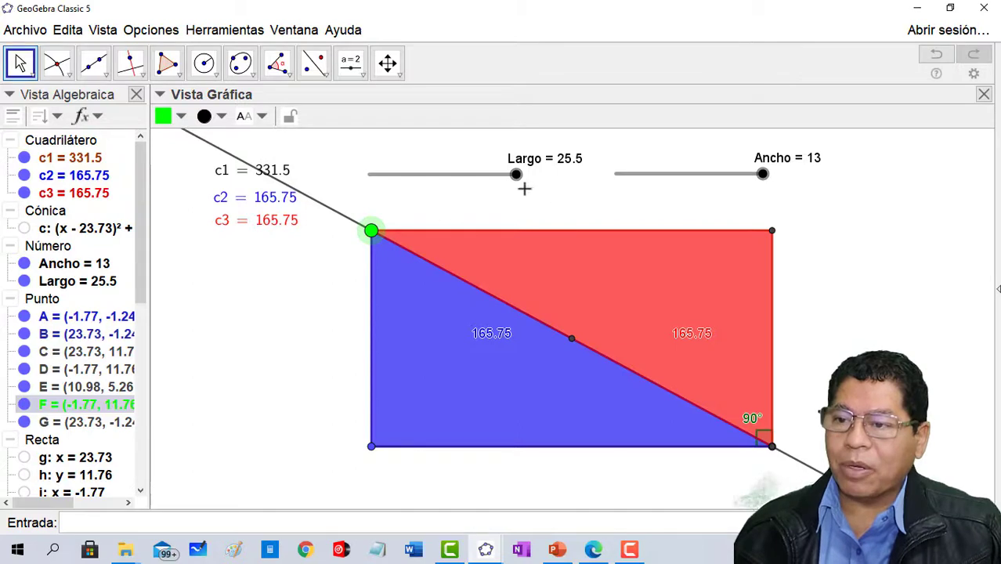
pyautogui.moveTo(373, 232); pyautogui.dragTo(440, 229)
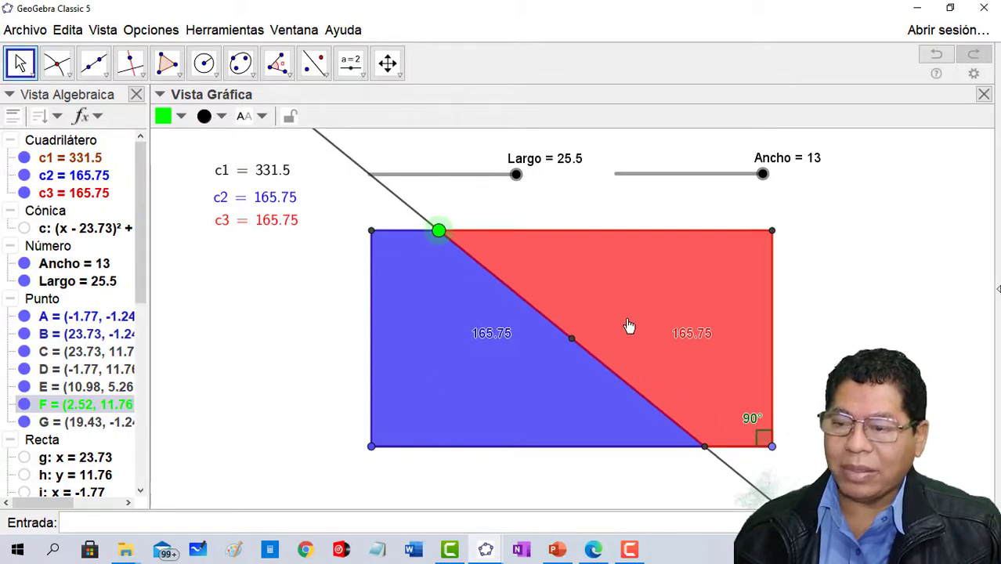
# - Check the division with Largo at 19.6, the green point at about x = 11.58 and Ancho at 9.5
pyautogui.moveTo(515, 182); pyautogui.dragTo(483, 186)
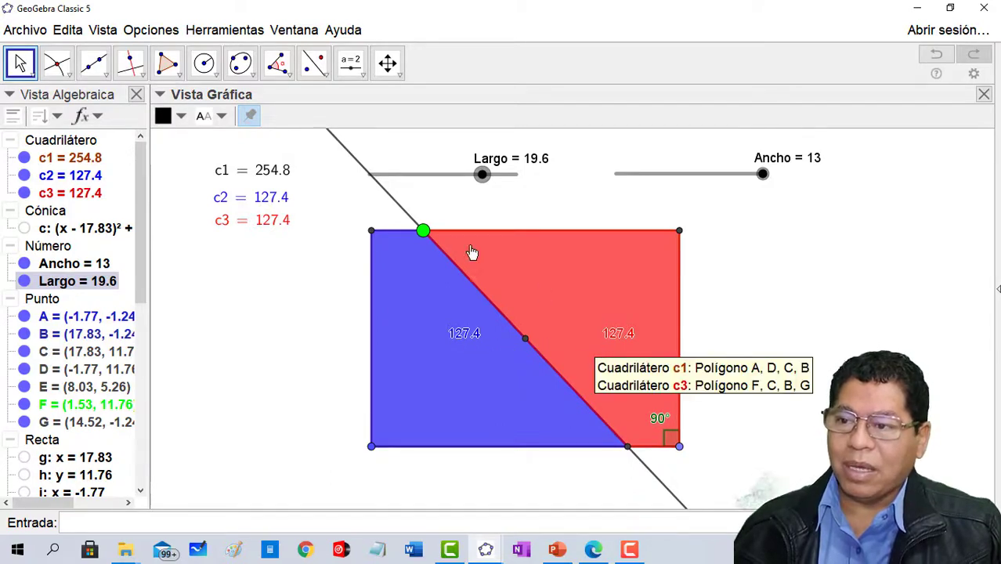
pyautogui.moveTo(423, 231); pyautogui.dragTo(585, 237)
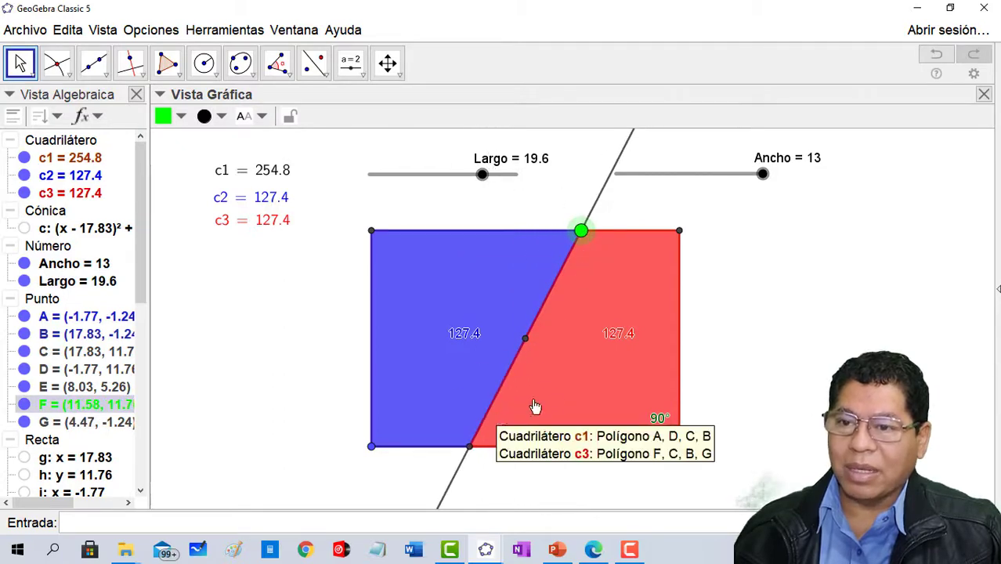
pyautogui.moveTo(763, 179); pyautogui.dragTo(725, 186)
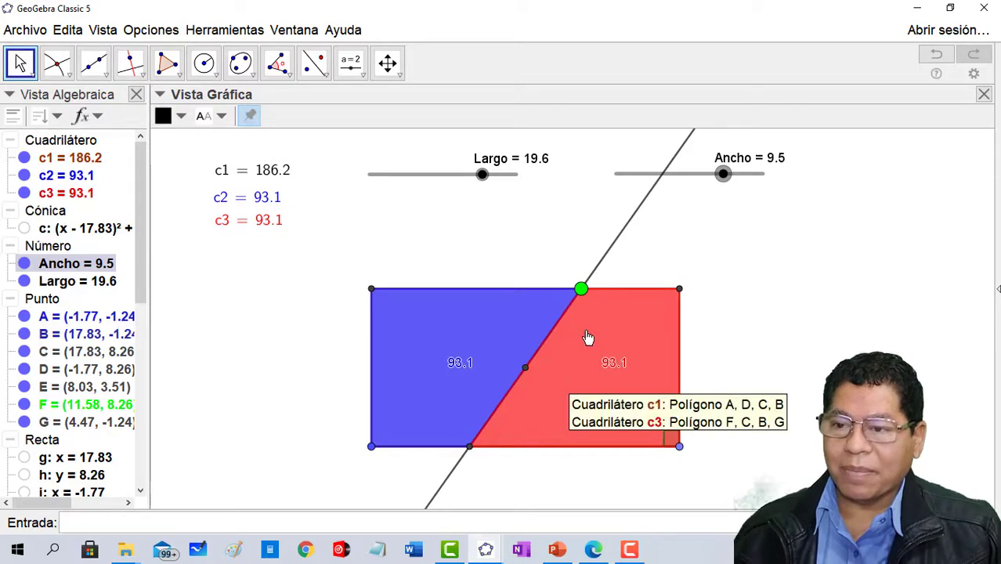
# - Set Ancho to 13 and Largo to 25.5, and slide the green point to about x = 1.4
pyautogui.moveTo(722, 186); pyautogui.dragTo(773, 188)
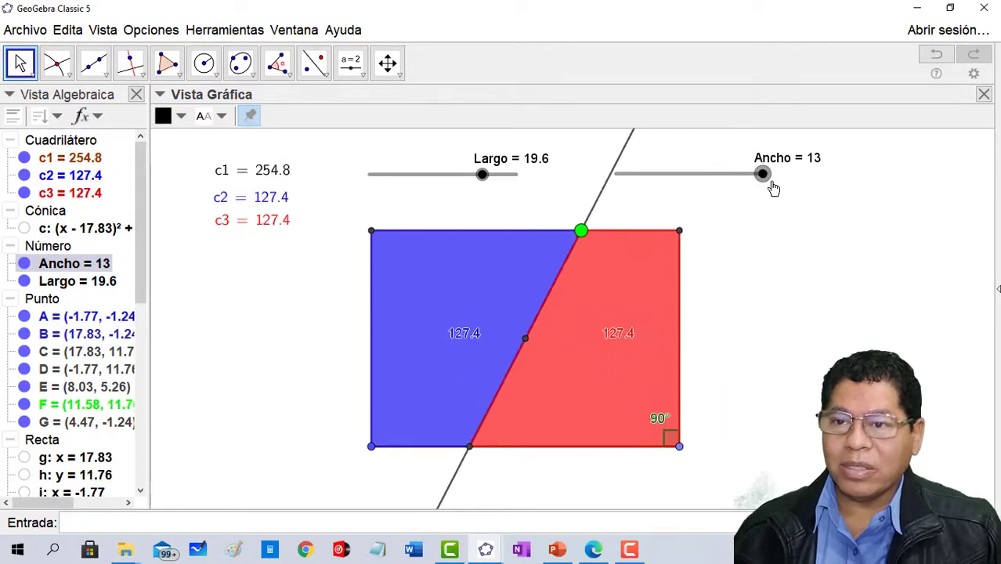
pyautogui.moveTo(486, 187); pyautogui.dragTo(569, 188)
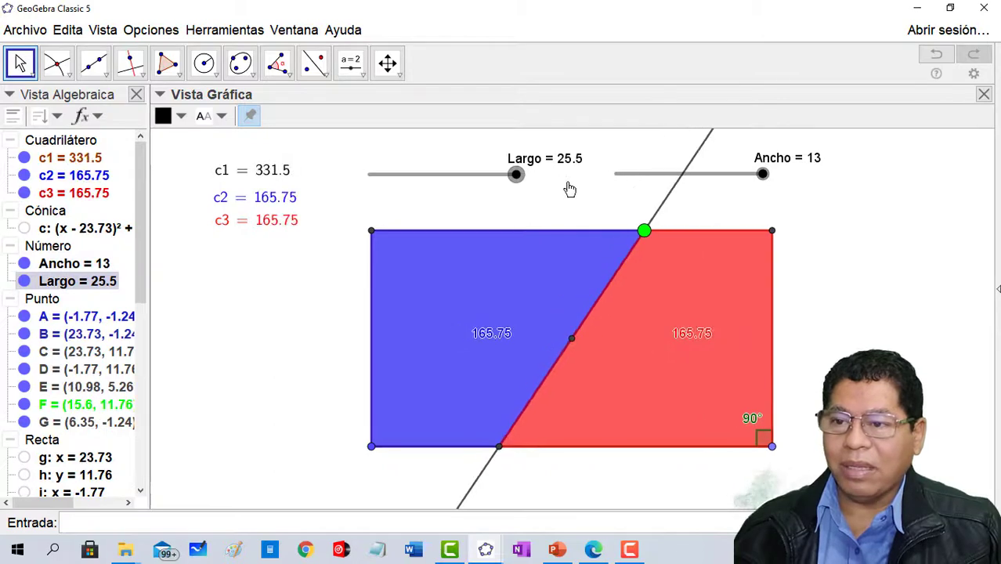
pyautogui.moveTo(643, 233); pyautogui.dragTo(423, 281)
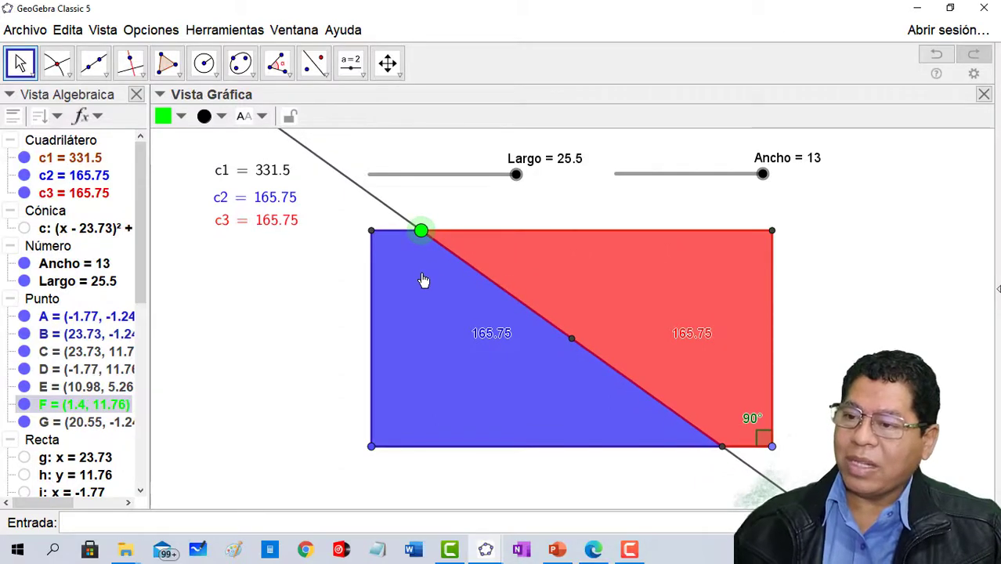
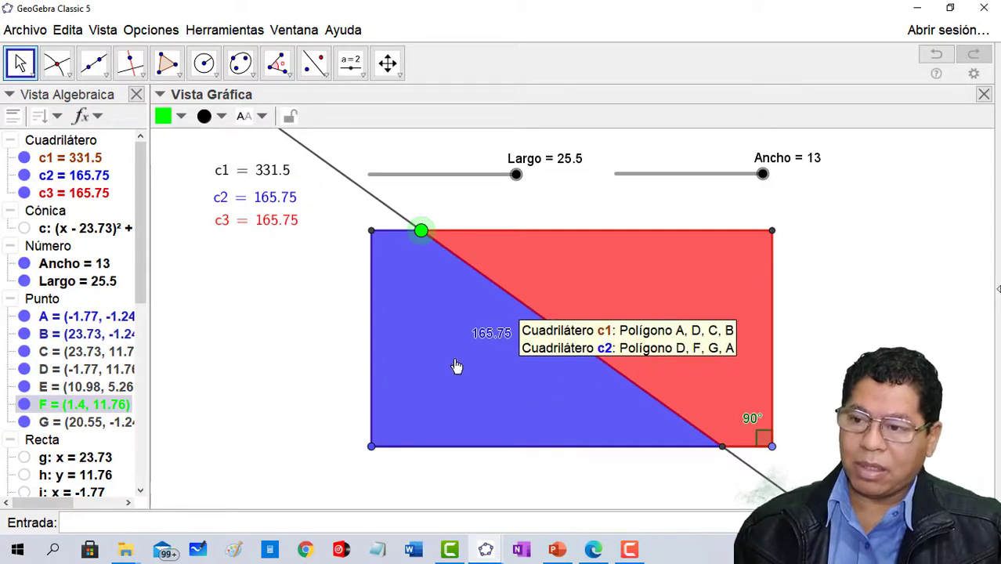
pyautogui.rightClick(444, 314)
pyautogui.click(496, 415)
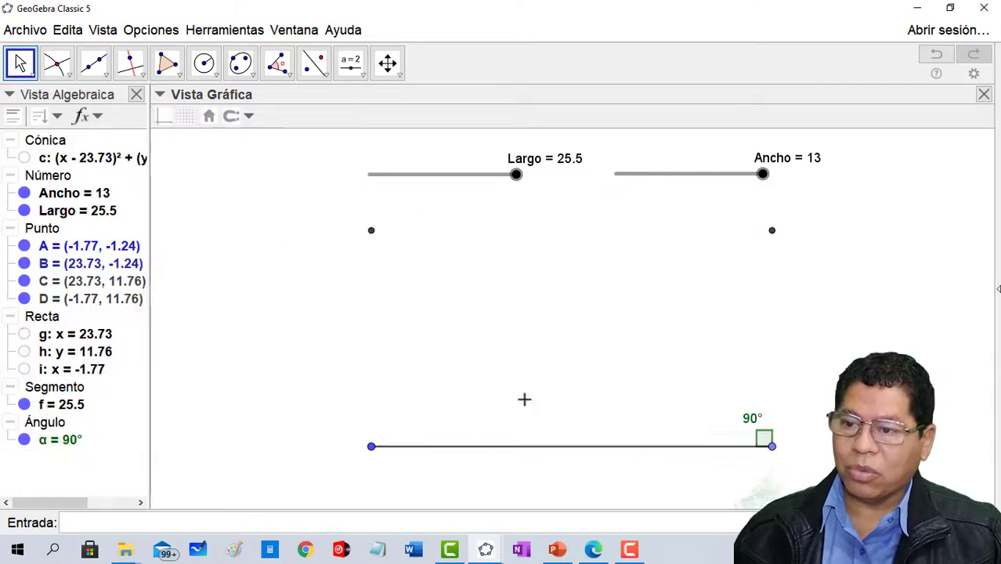
pyautogui.click(935, 54)
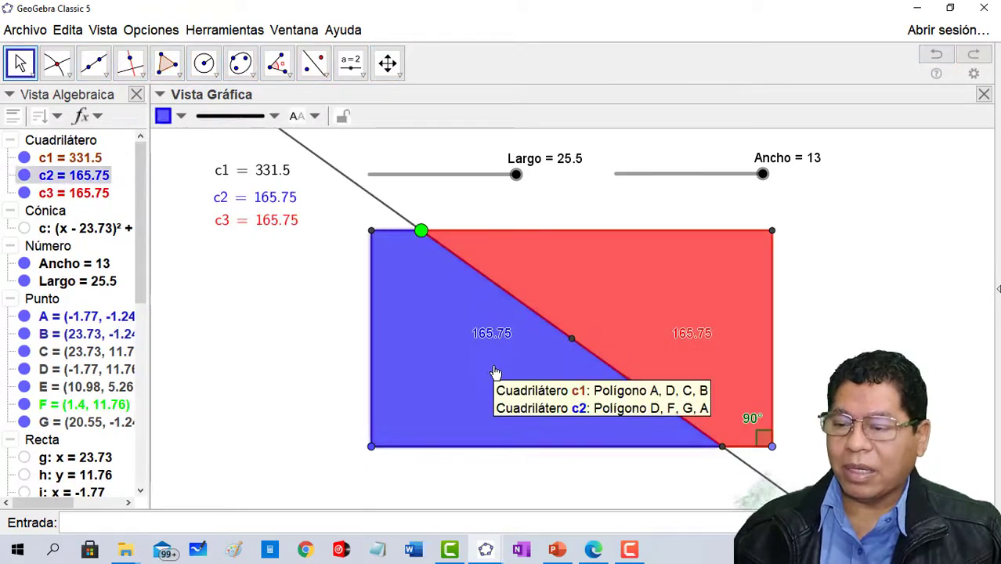
# - Delete the blue quadrilateral c2 and the red quadrilateral c3, keeping the full rectangle c1
pyautogui.rightClick(495, 368)
pyautogui.click(572, 518)
pyautogui.click(652, 312)
pyautogui.rightClick(662, 290)
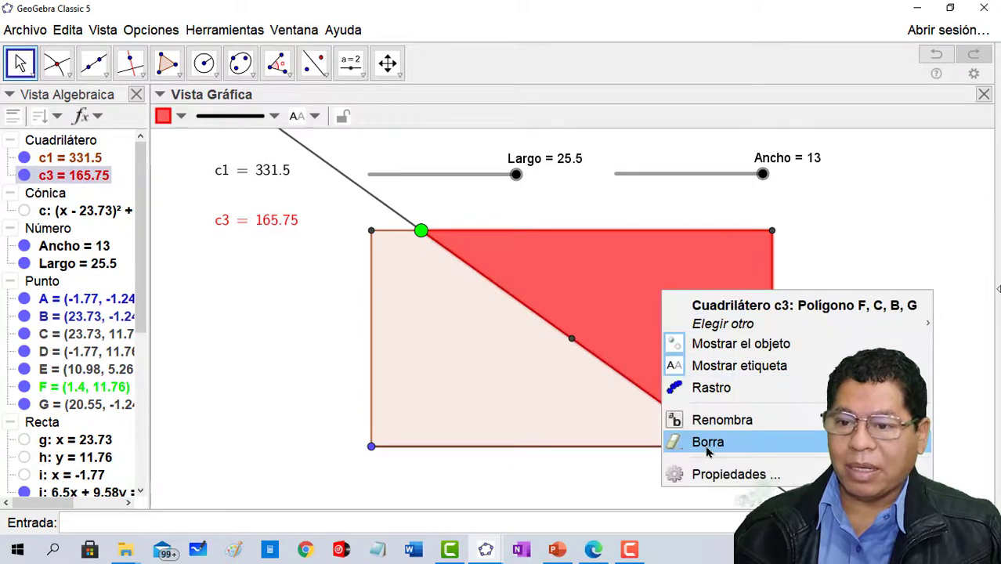
pyautogui.click(707, 443)
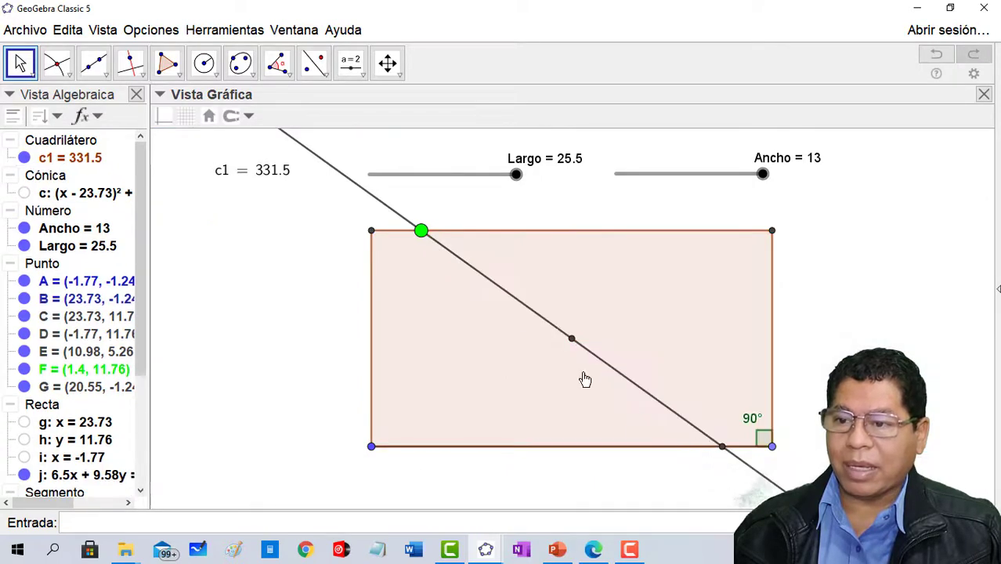
# - Delete the dividing line, the rectangle's centre point and the green point on the upper edge
pyautogui.rightClick(551, 330)
pyautogui.click(603, 519)
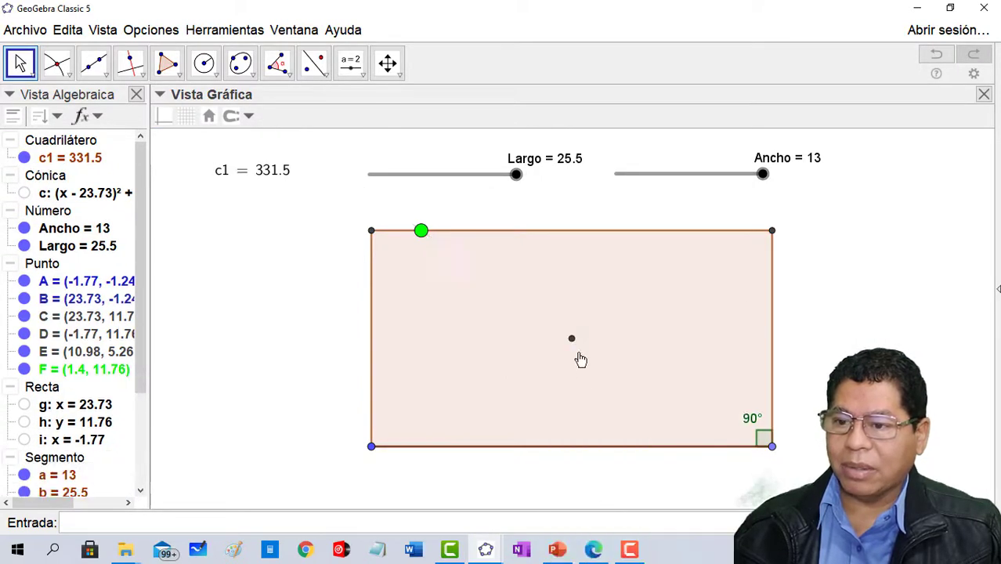
pyautogui.rightClick(572, 341)
pyautogui.click(611, 489)
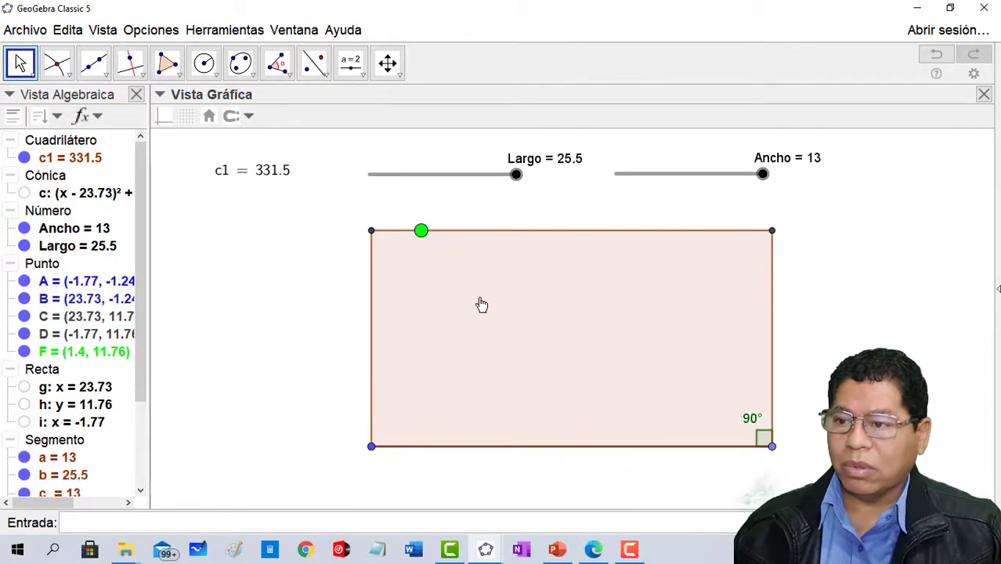
pyautogui.rightClick(421, 232)
pyautogui.click(495, 396)
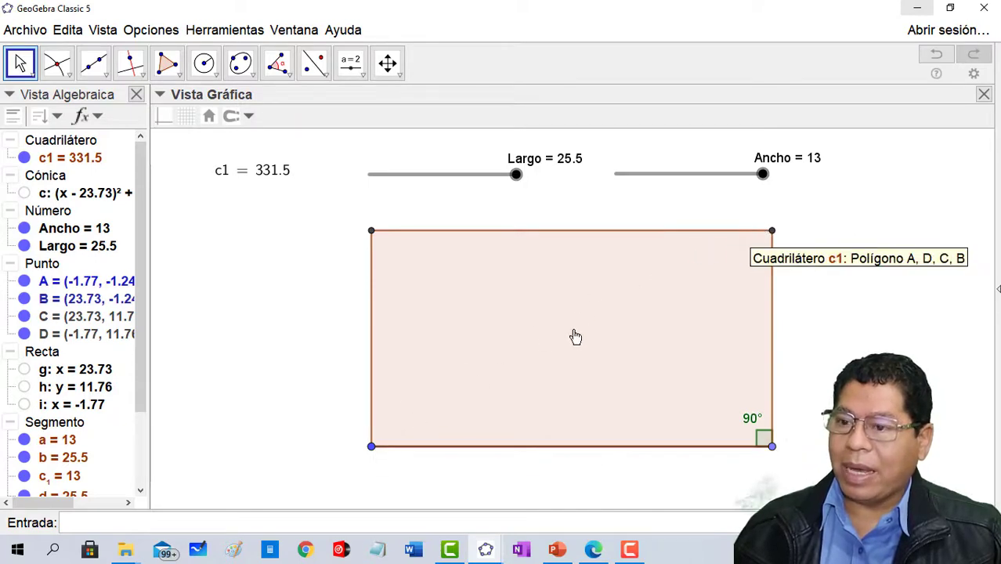
# - Place a point on object inside the rectangle at about (9.67, 6.94), enlarge it and colour it green
pyautogui.click(105, 78)
pyautogui.moveTo(66, 79)
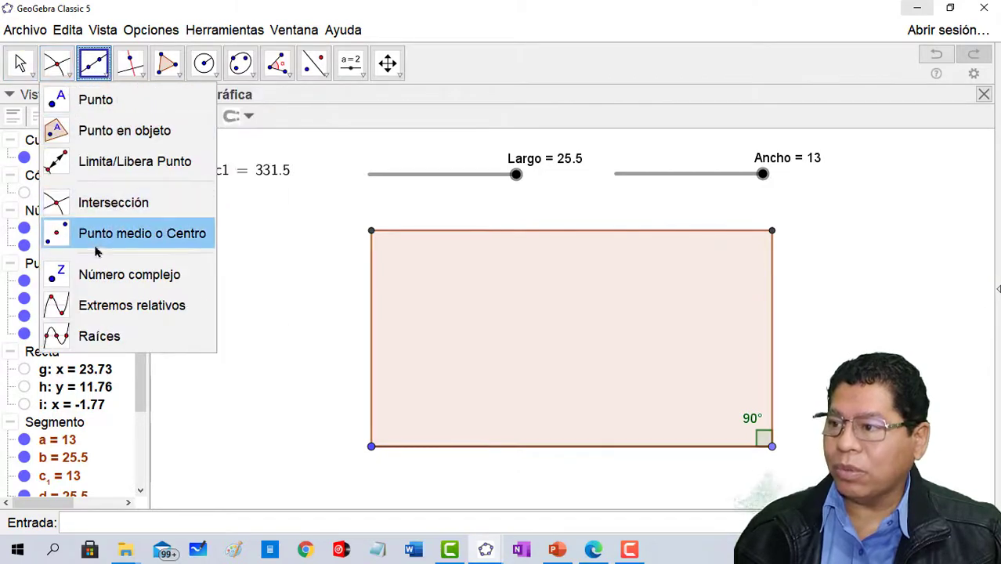
pyautogui.click(123, 132)
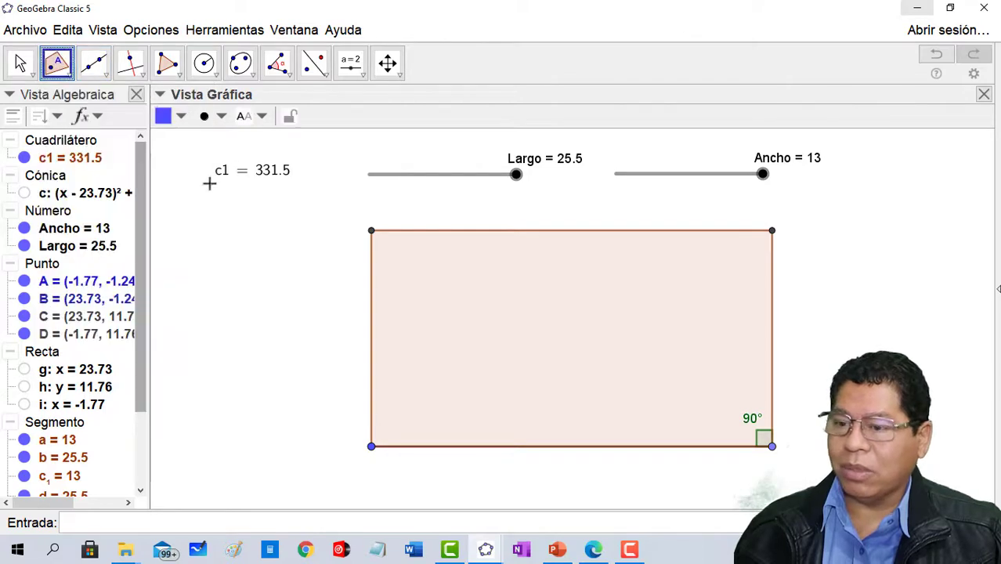
pyautogui.click(551, 312)
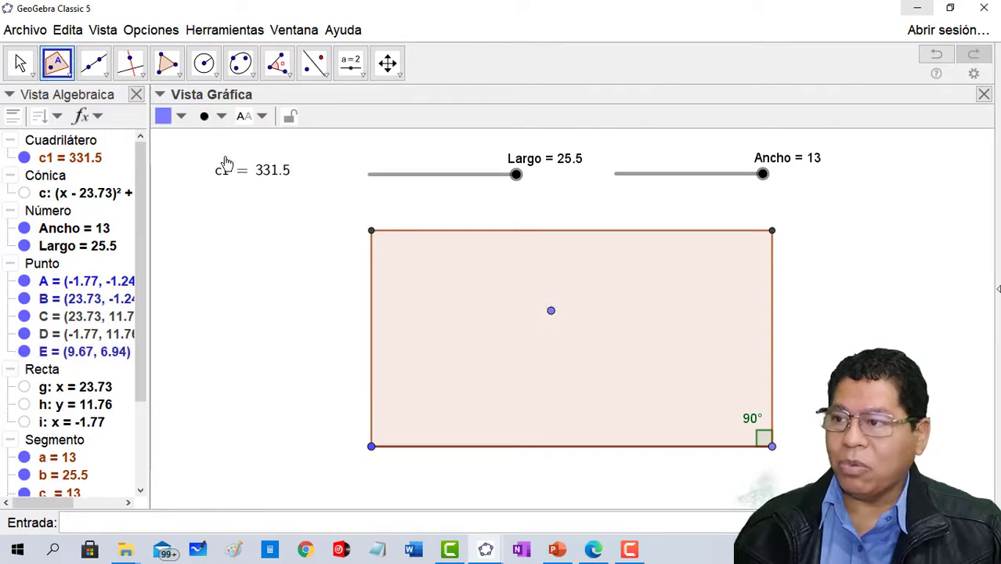
pyautogui.click(204, 117)
pyautogui.moveTo(253, 178); pyautogui.dragTo(309, 194)
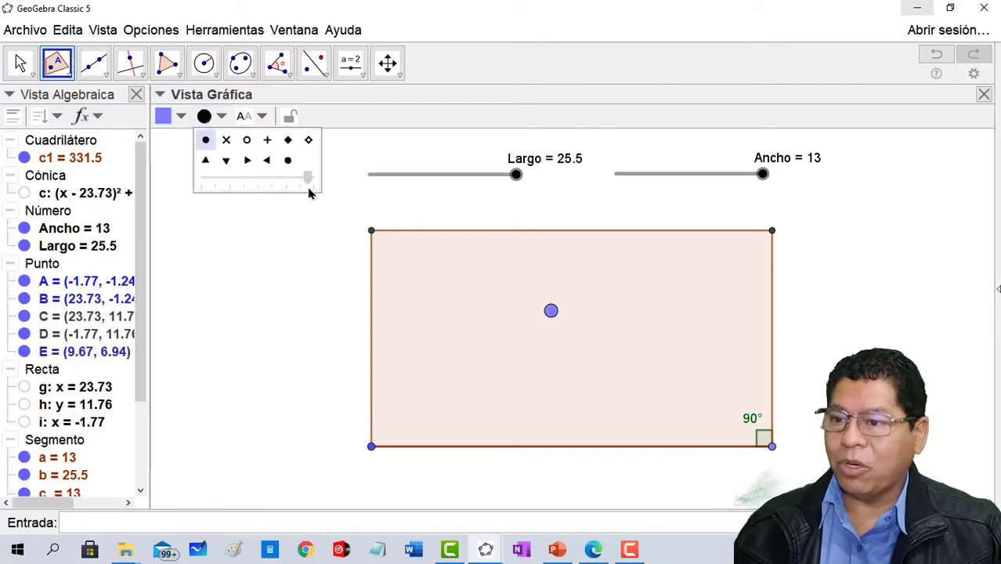
pyautogui.click(180, 117)
pyautogui.click(238, 139)
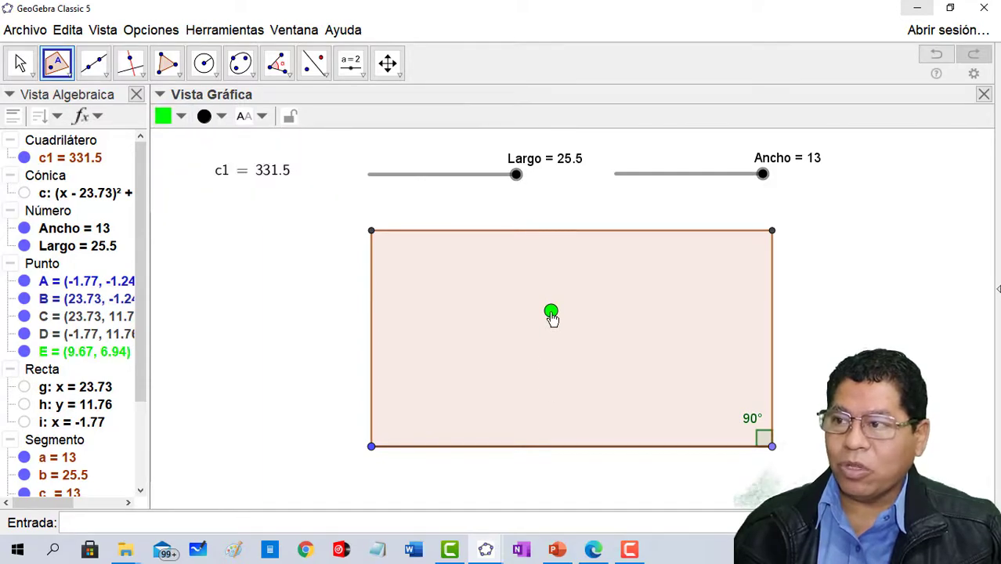
# - Move the green point inside the rectangle to about (11.91, 6.27) and back to about (8.5, 5.04)
pyautogui.moveTo(538, 315); pyautogui.dragTo(588, 325)
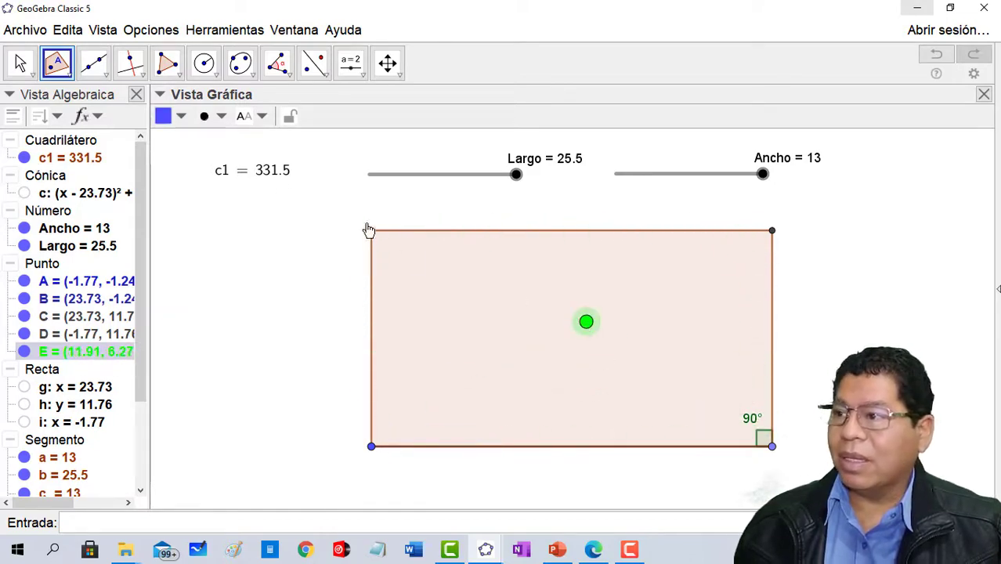
pyautogui.click(29, 67)
pyautogui.moveTo(586, 323); pyautogui.dragTo(534, 349)
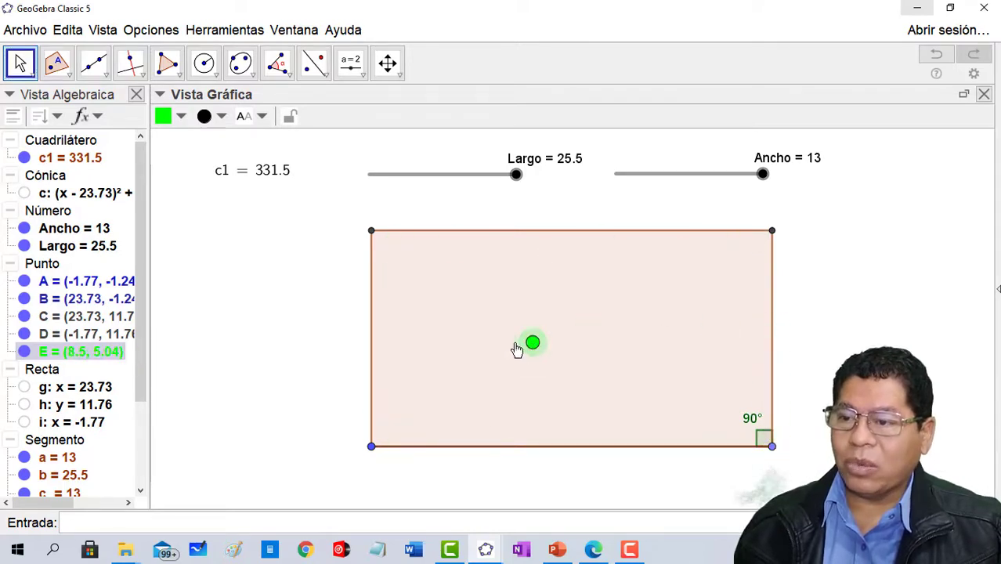
pyautogui.click(168, 65)
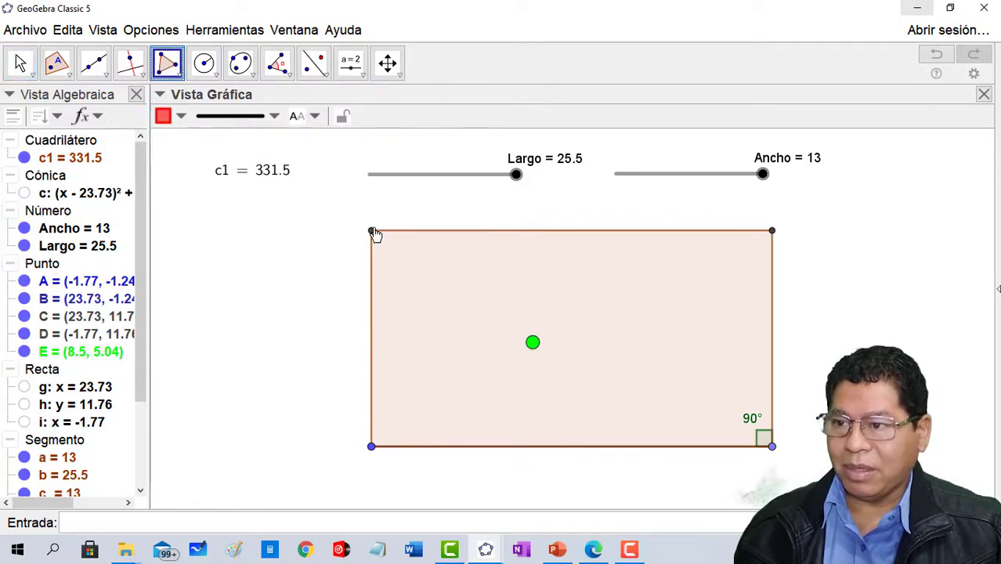
pyautogui.click(372, 232)
pyautogui.click(532, 343)
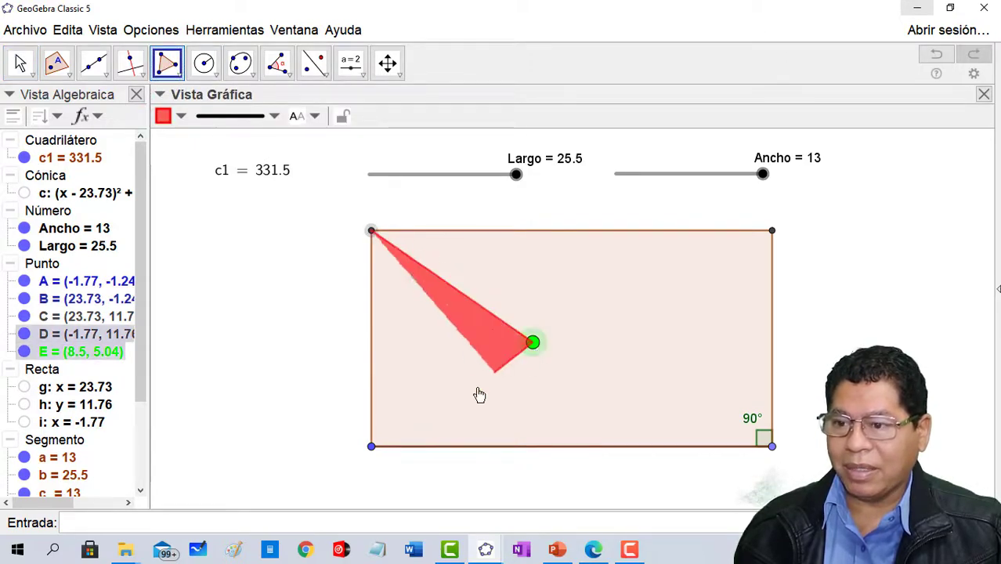
pyautogui.click(362, 454)
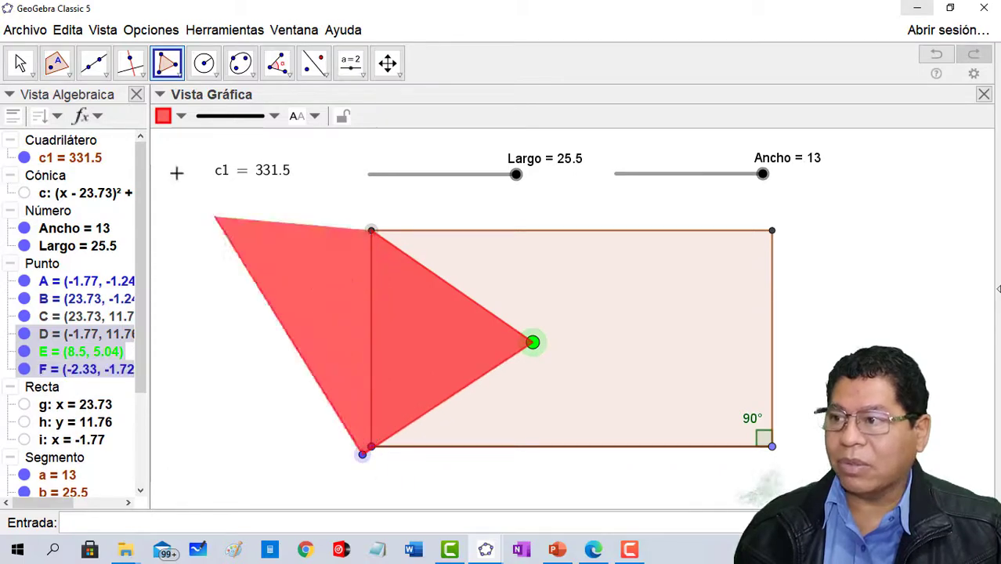
pyautogui.press('Escape')
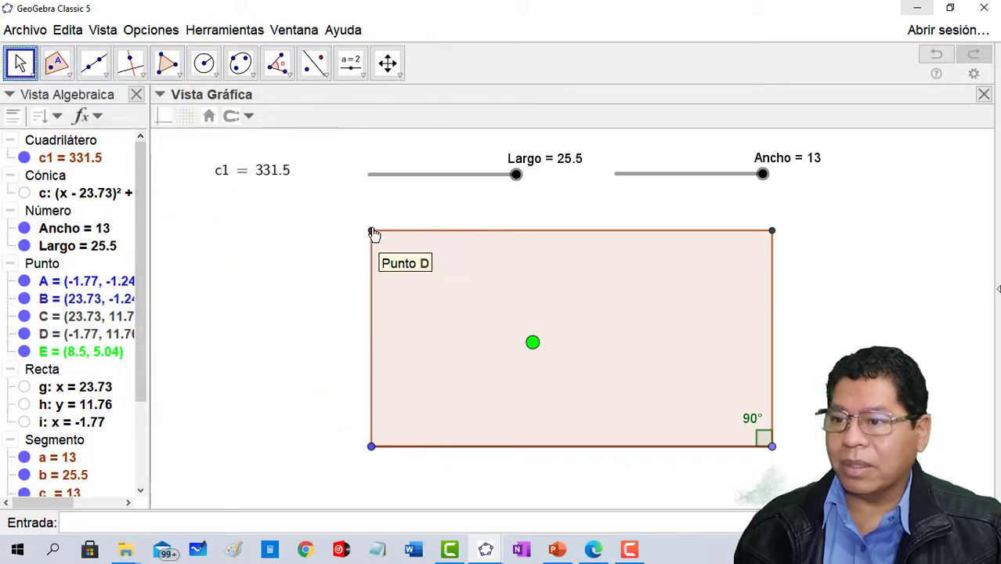
# - Draw a red triangle polygon joining the rectangle's upper-left vertex, the green point and the lower-left vertex
pyautogui.click(166, 63)
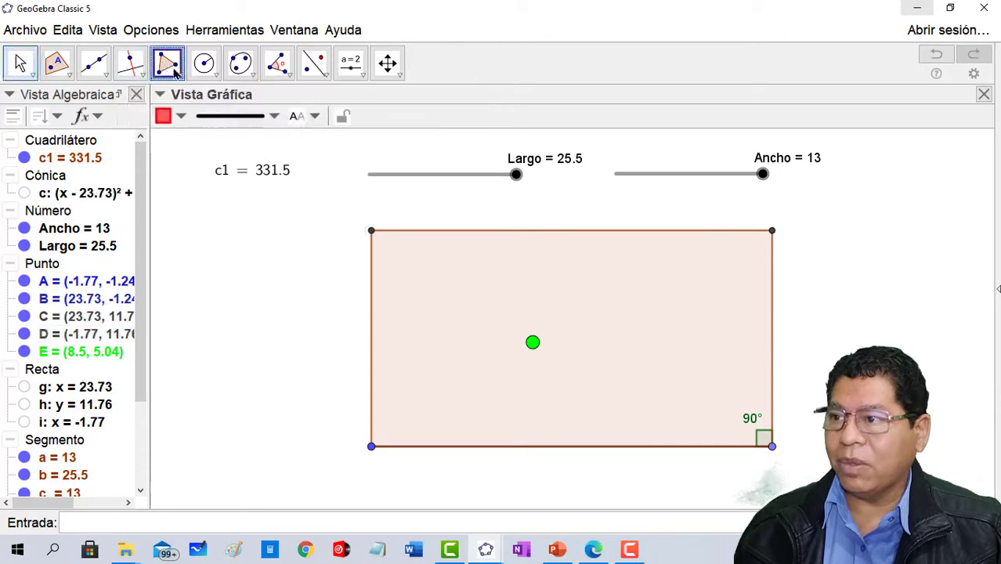
pyautogui.click(372, 231)
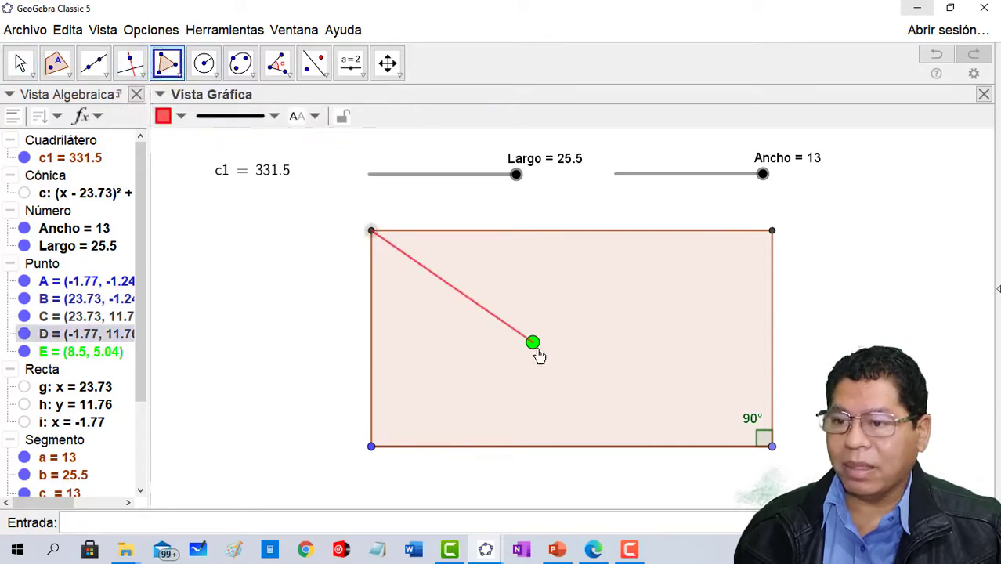
pyautogui.click(533, 343)
pyautogui.click(373, 448)
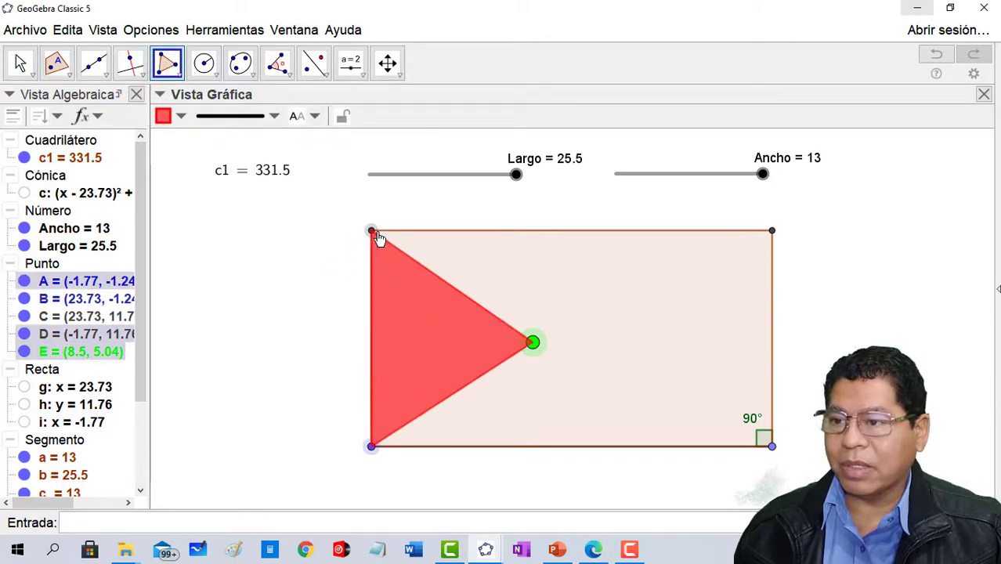
pyautogui.click(372, 232)
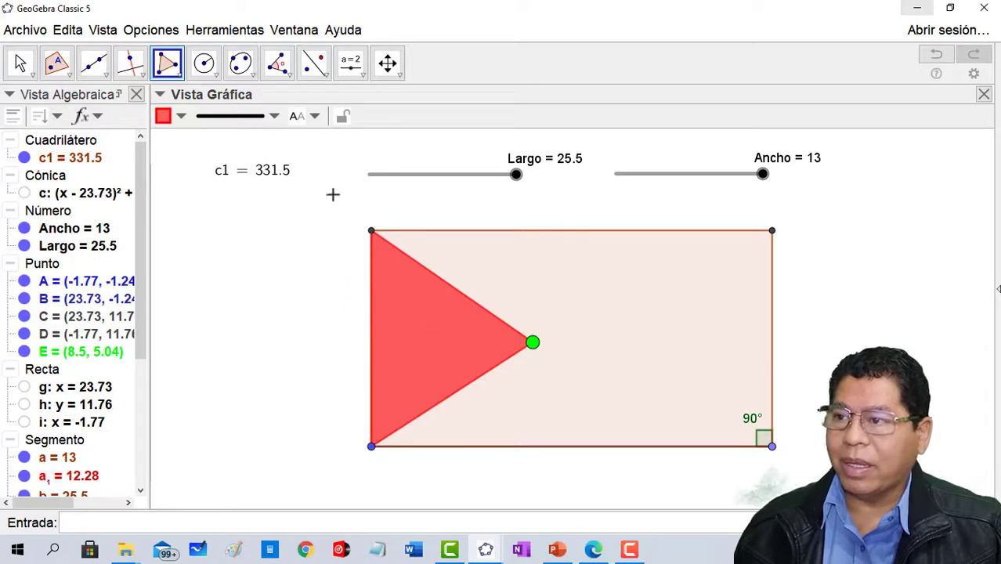
# - Draw a blue triangle polygon joining the rectangle's upper-right vertex, the green point and the lower-right vertex
pyautogui.click(181, 117)
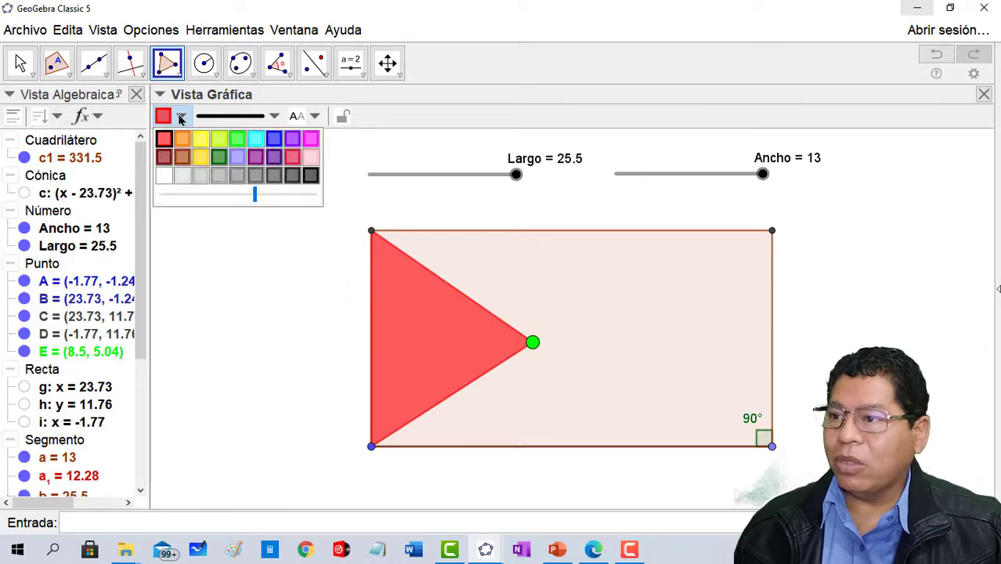
pyautogui.click(168, 65)
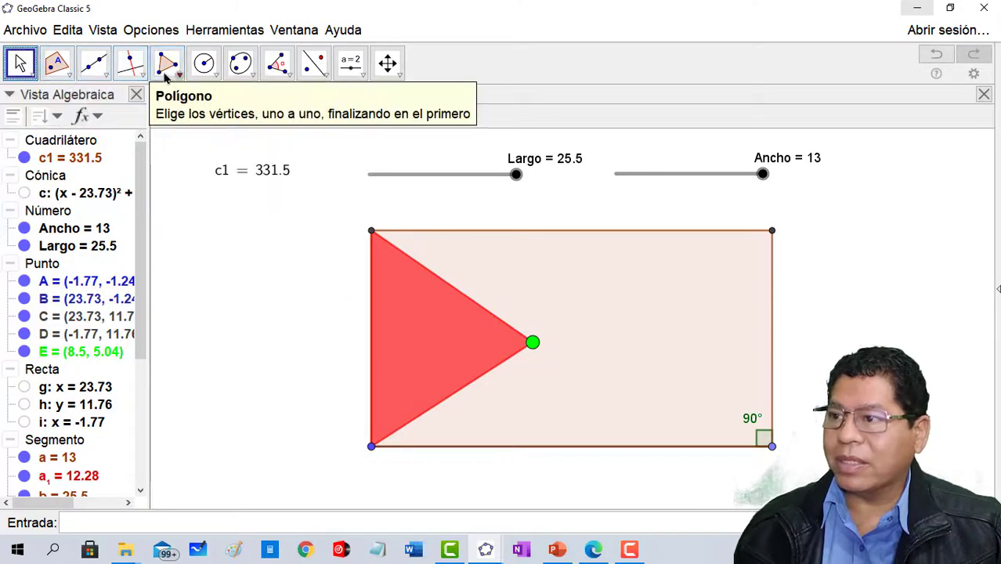
pyautogui.click(179, 117)
pyautogui.click(274, 140)
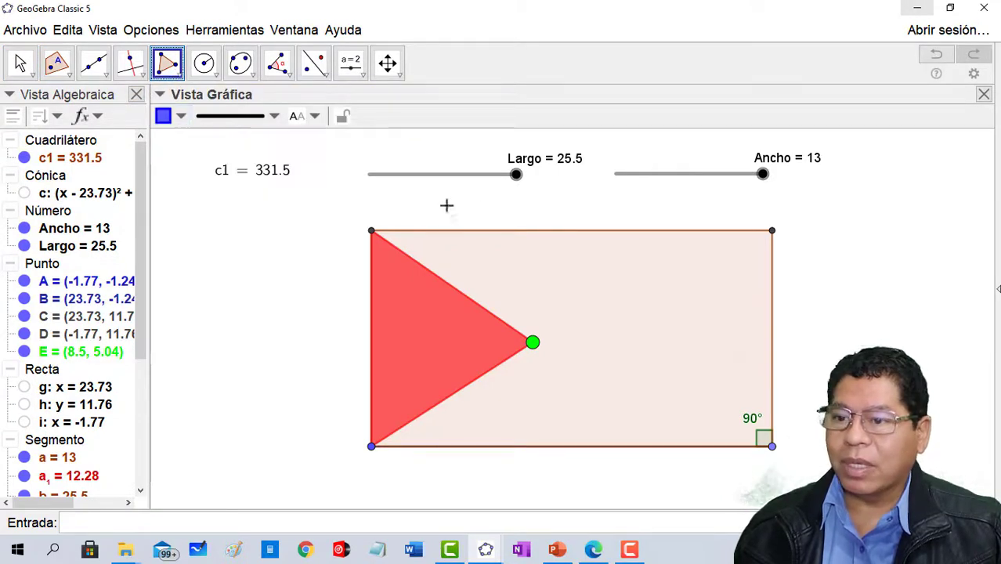
pyautogui.click(771, 231)
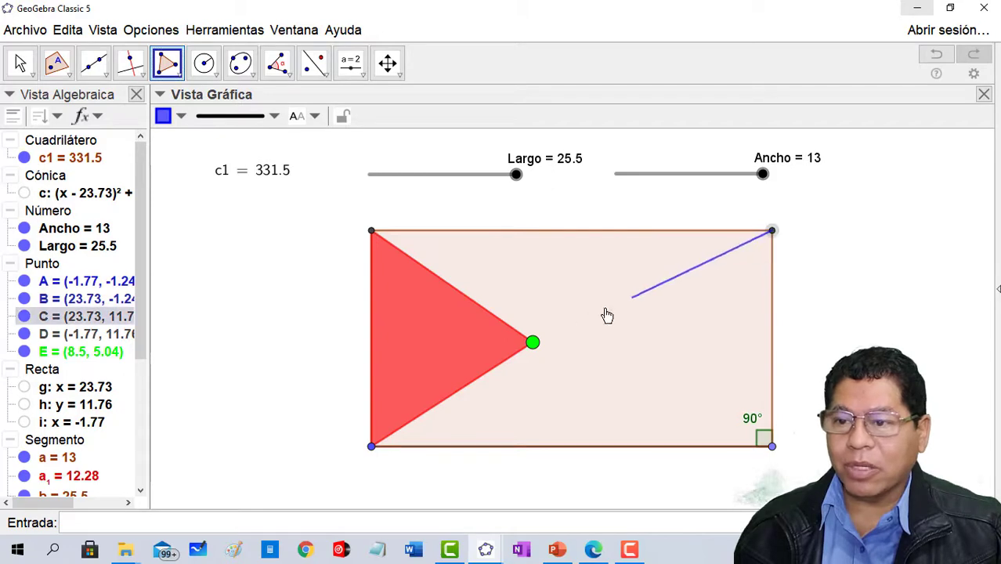
pyautogui.click(534, 342)
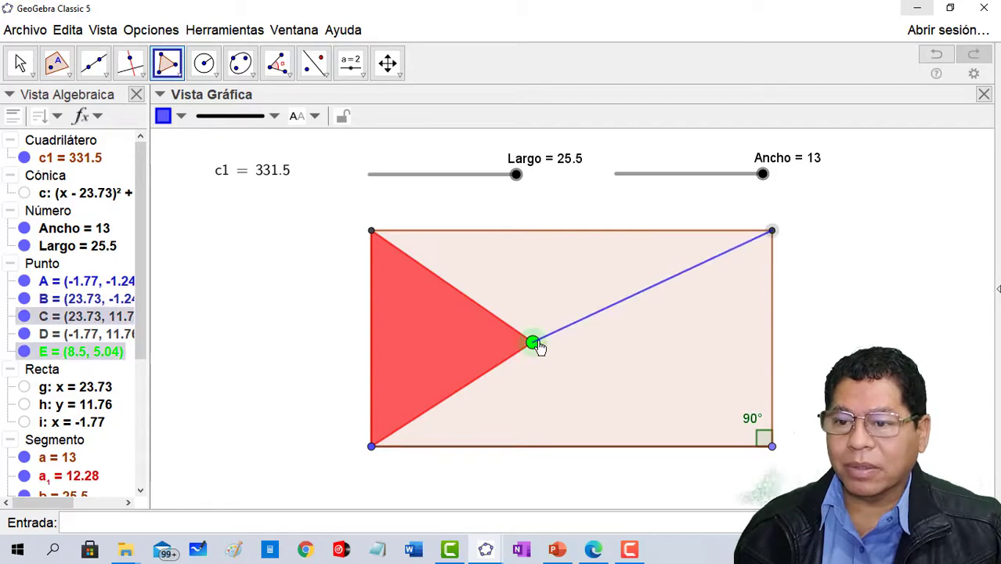
pyautogui.click(772, 446)
pyautogui.click(773, 234)
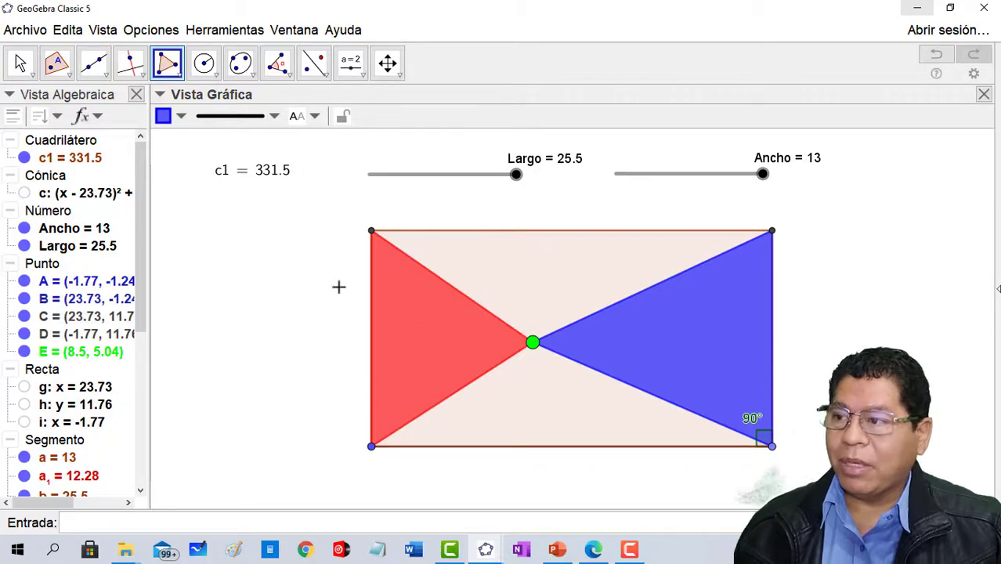
# - Recolour the triangle on the rectangle's left side blue
pyautogui.click(416, 349)
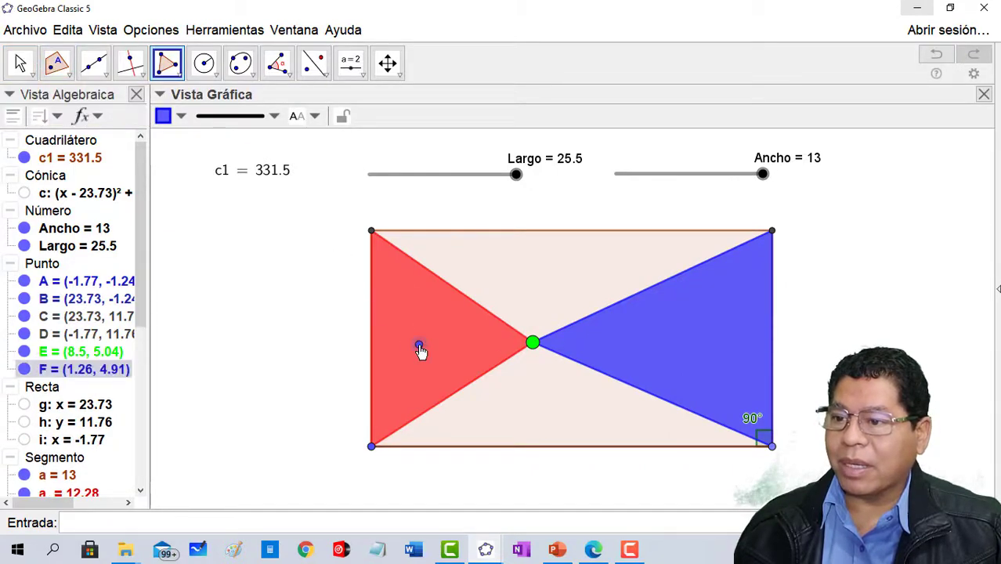
pyautogui.click(19, 63)
pyautogui.click(416, 327)
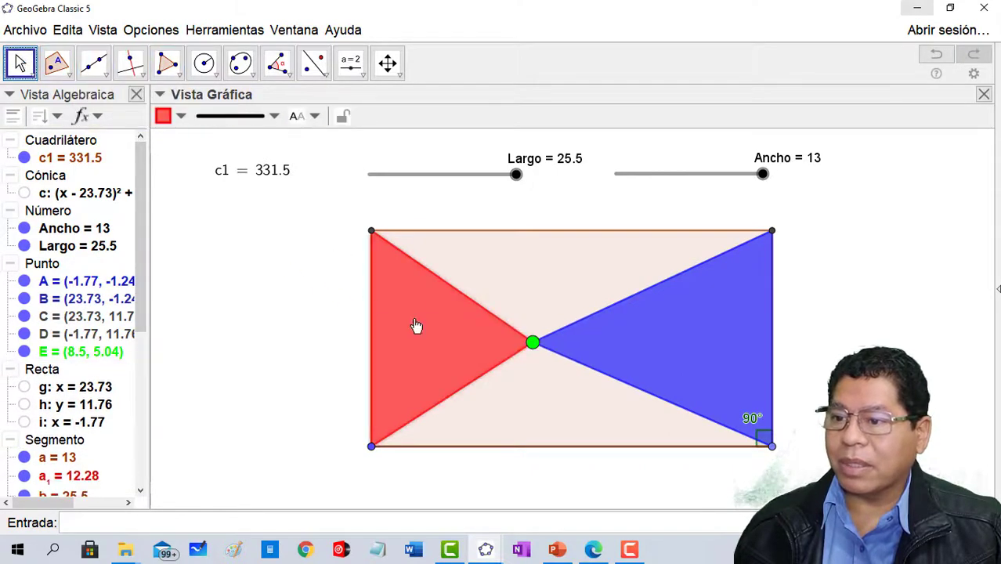
pyautogui.click(181, 117)
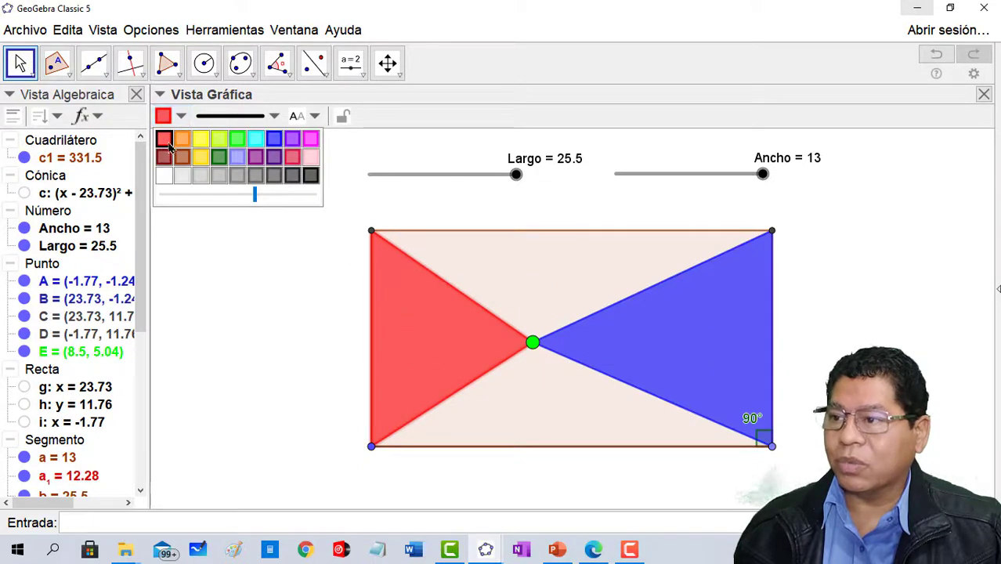
pyautogui.click(274, 138)
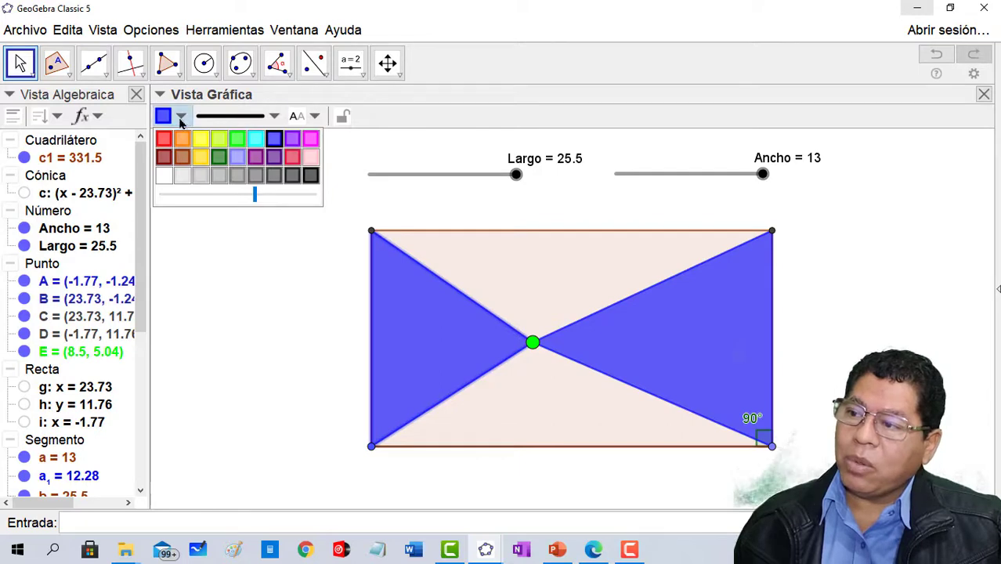
# - Draw a triangle polygon joining the rectangle's upper-left vertex, the green point and the upper-right vertex
pyautogui.click(167, 62)
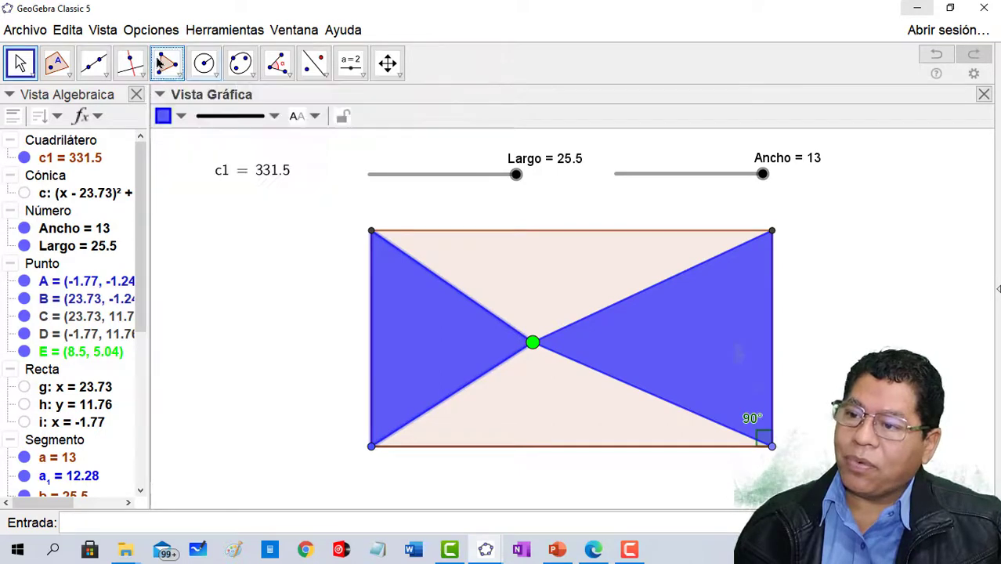
pyautogui.click(371, 231)
pyautogui.click(533, 343)
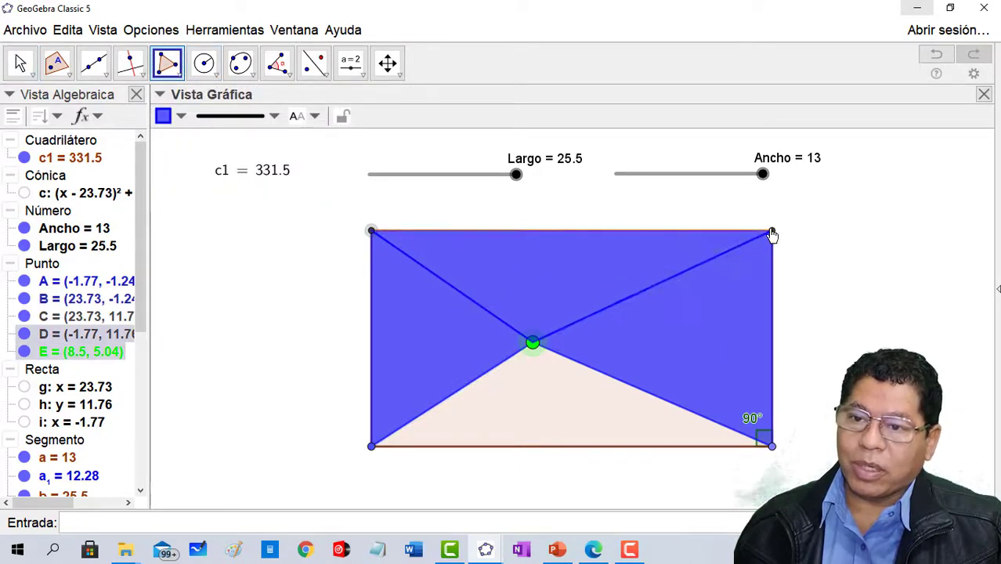
pyautogui.click(771, 231)
pyautogui.click(371, 231)
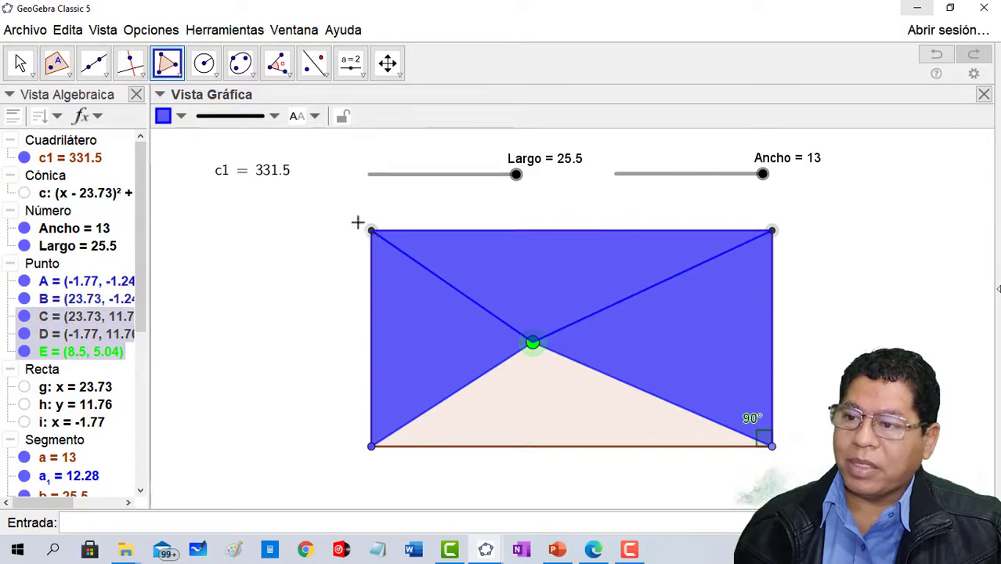
# - Recolour the rectangle's upper triangle red and draw a matching triangle polygon joining the lower-left vertex, the green point and the lower-right vertex
pyautogui.click(184, 119)
pyautogui.click(163, 139)
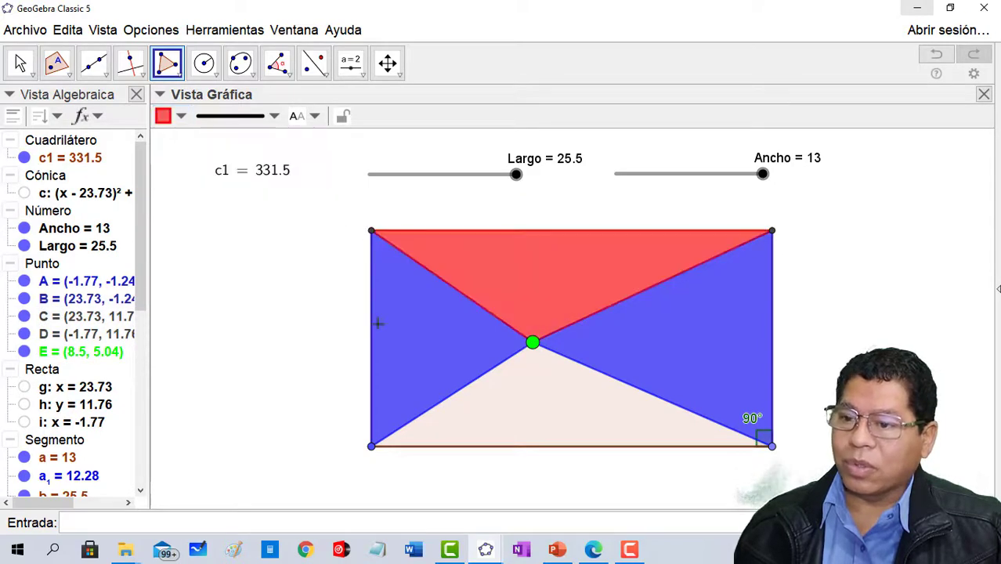
pyautogui.click(372, 447)
pyautogui.click(532, 342)
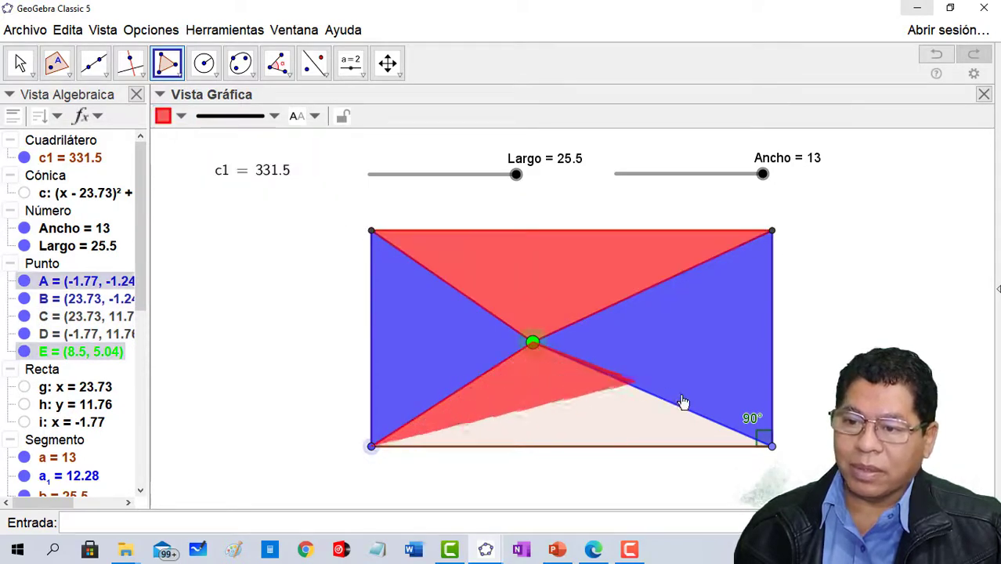
pyautogui.click(773, 448)
pyautogui.click(371, 447)
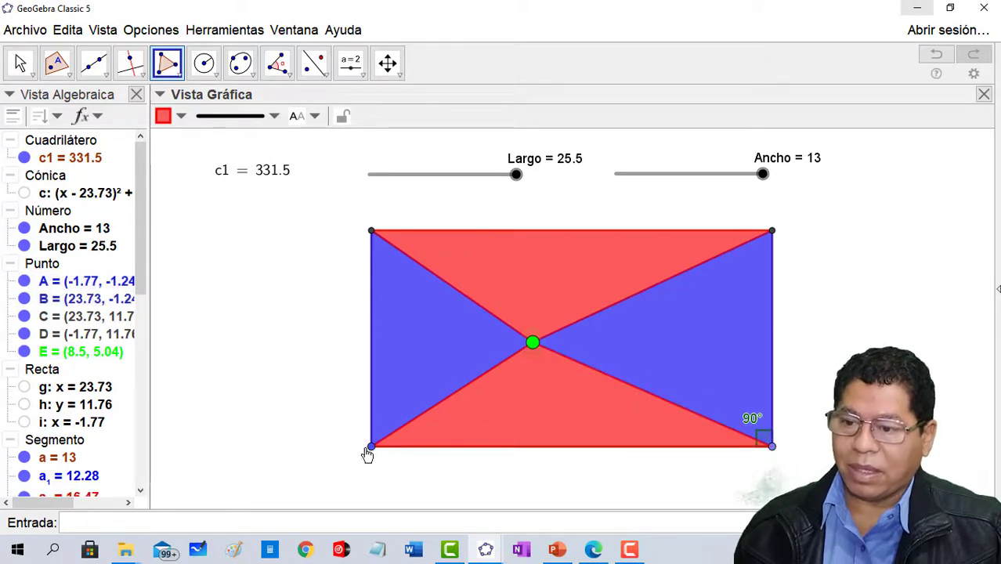
# - Move the green point down towards the rectangle's lower side and back up to about (10.6, 5.57)
pyautogui.click(21, 65)
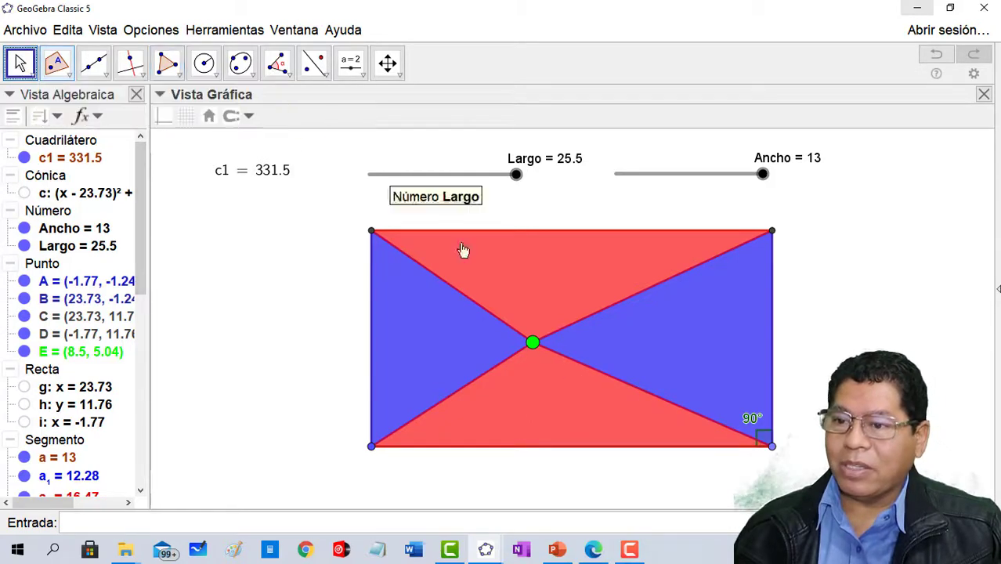
pyautogui.click(533, 342)
pyautogui.moveTo(537, 345); pyautogui.dragTo(560, 391)
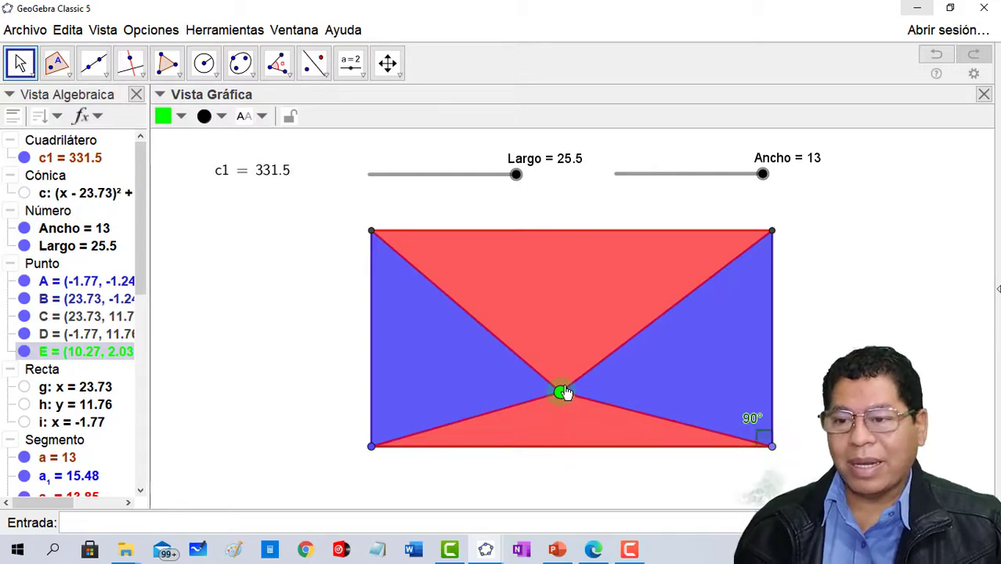
pyautogui.moveTo(563, 393); pyautogui.dragTo(565, 335)
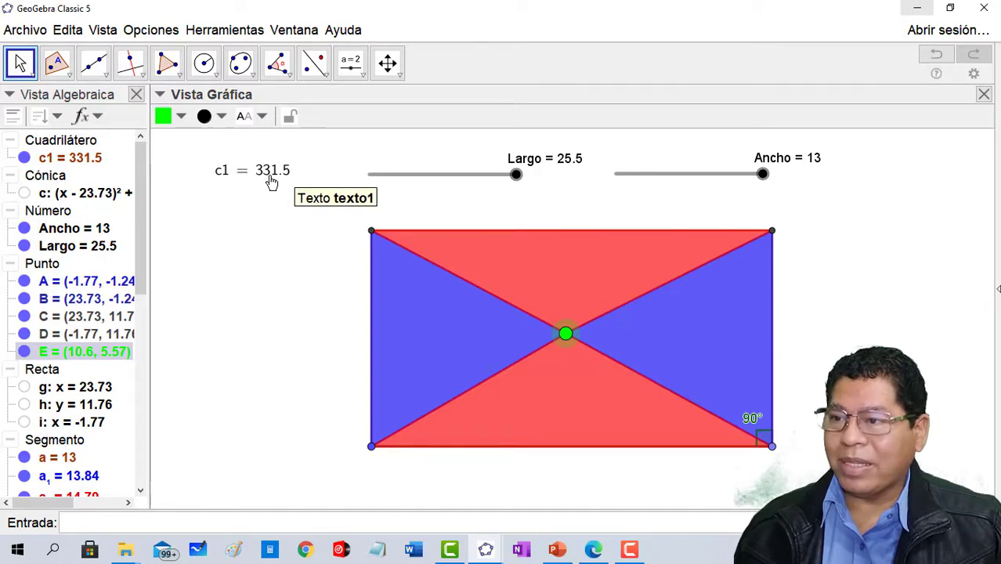
# - Label the two blue triangles on the rectangle's left and right sides with their area values
pyautogui.click(417, 327)
pyautogui.click(314, 117)
pyautogui.click(308, 205)
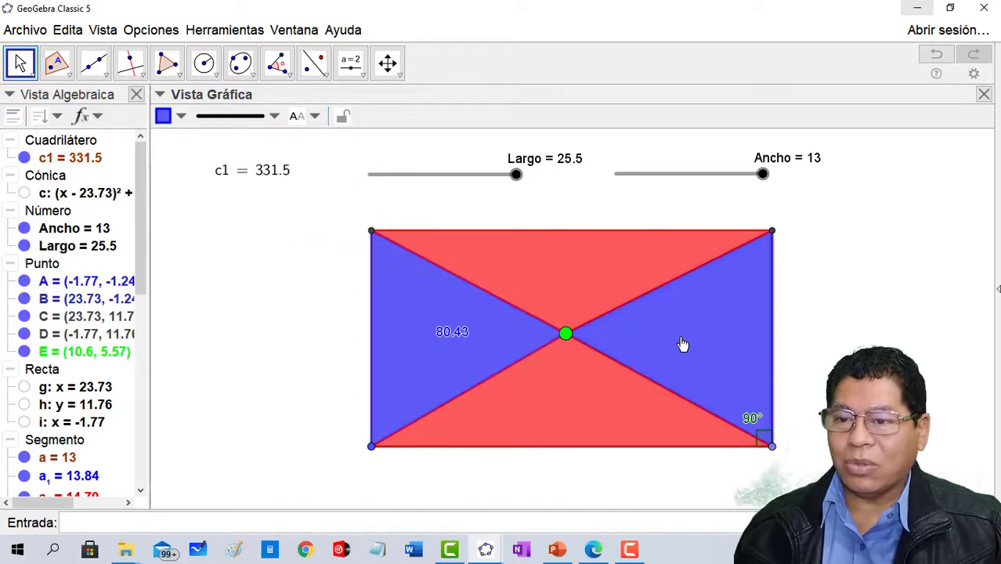
pyautogui.click(314, 117)
pyautogui.click(321, 206)
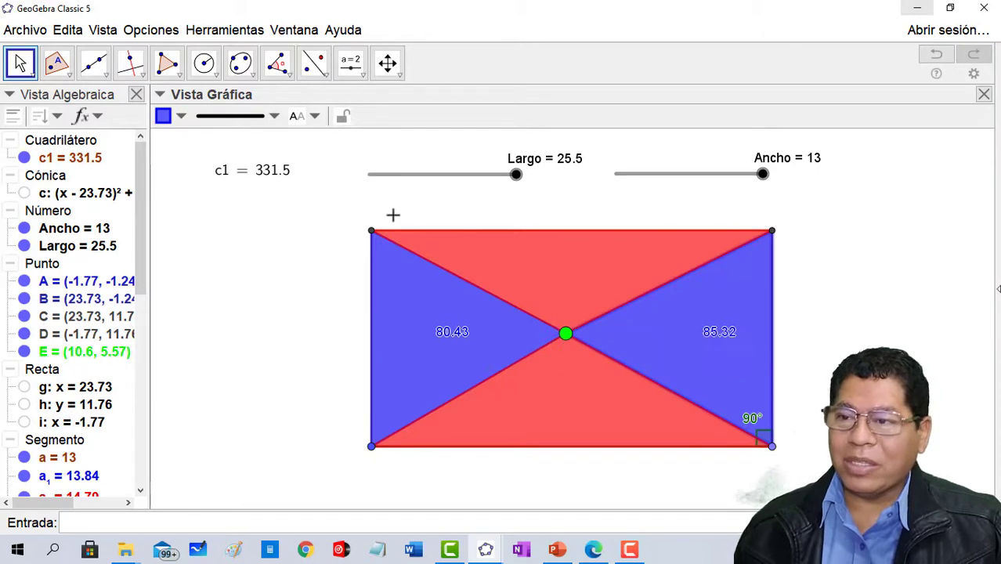
# - Label the upper and lower red triangles with their area values
pyautogui.click(574, 272)
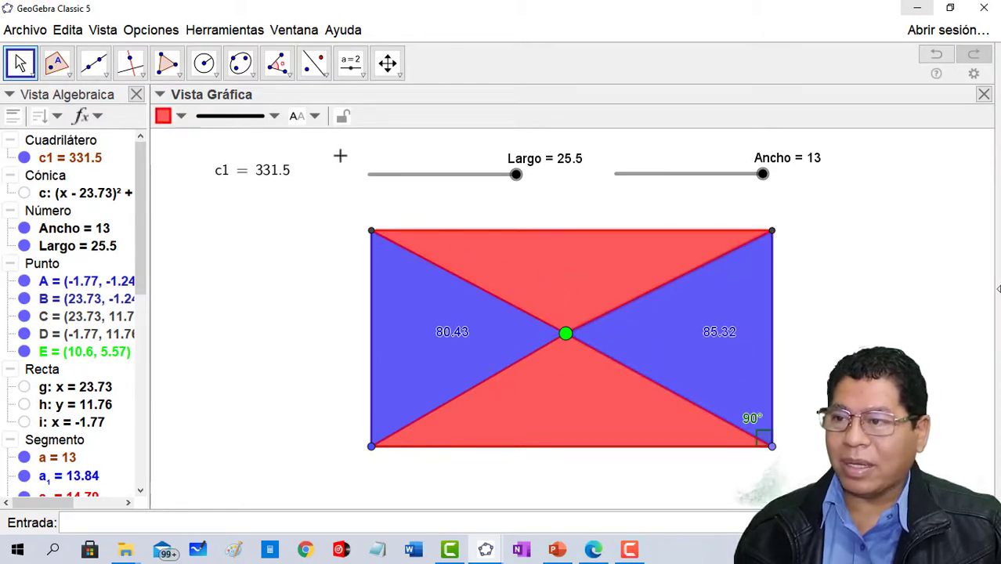
pyautogui.click(315, 116)
pyautogui.click(321, 205)
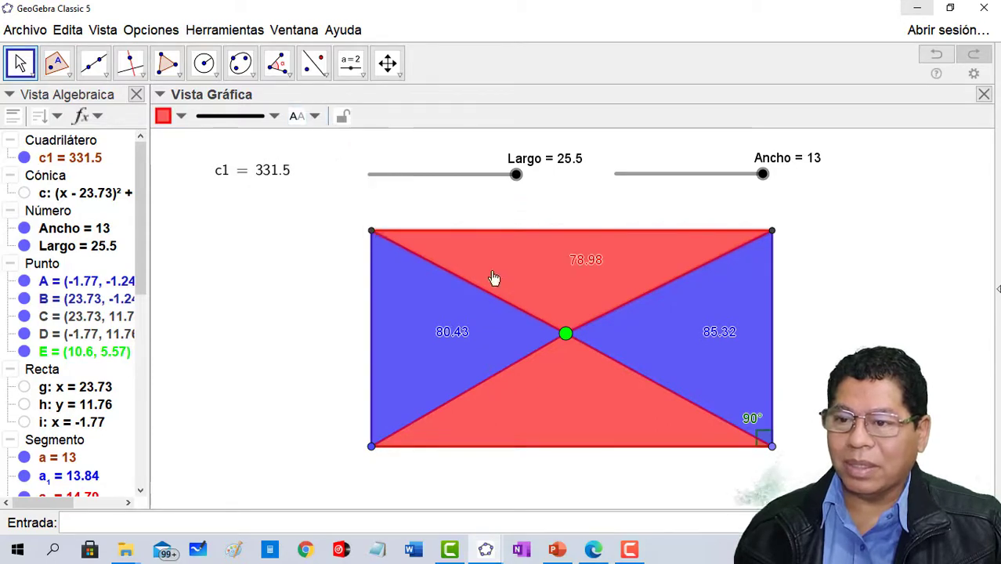
pyautogui.click(566, 401)
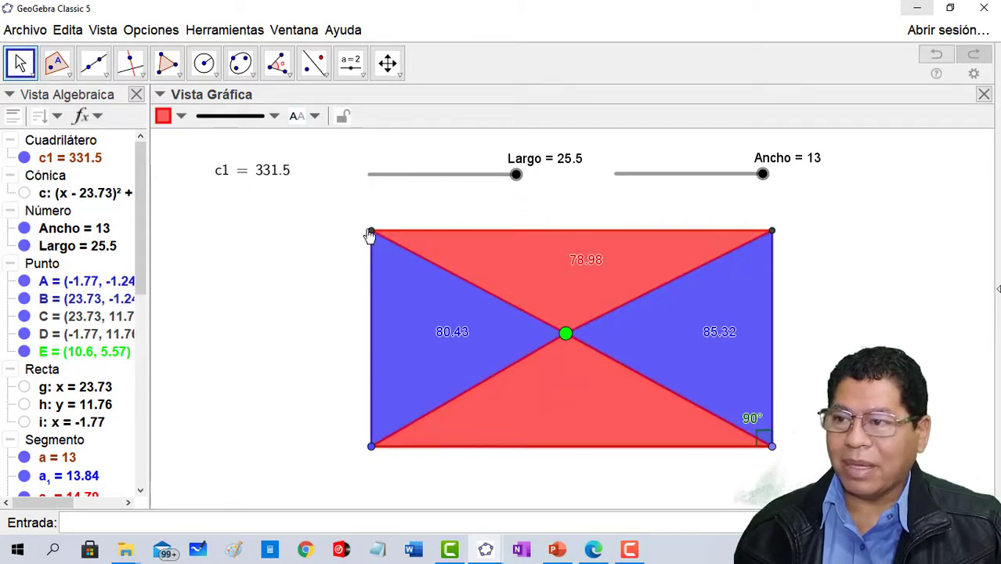
pyautogui.click(315, 117)
pyautogui.click(322, 205)
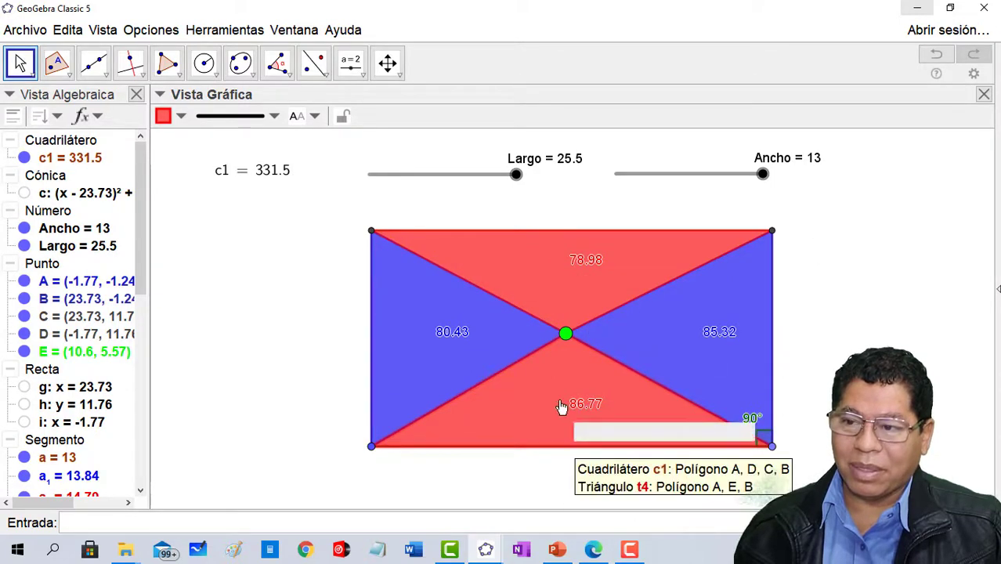
# - Move the green point to about (16.44, 9.46), then (8.96, 5.48) and finally (11.11, 4.46), comparing the triangles' areas
pyautogui.click(567, 335)
pyautogui.moveTo(569, 339); pyautogui.dragTo(657, 274)
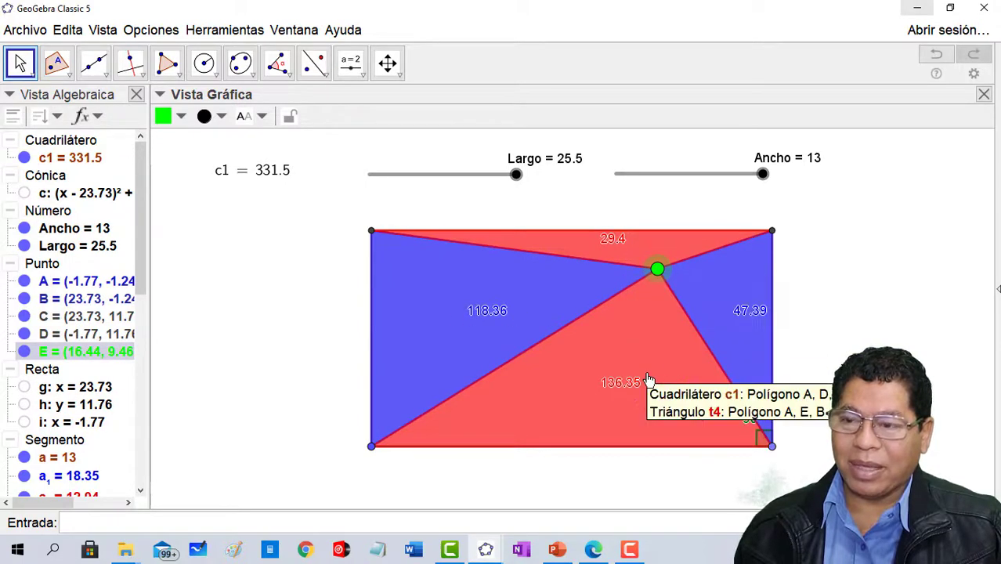
pyautogui.moveTo(657, 270); pyautogui.dragTo(541, 339)
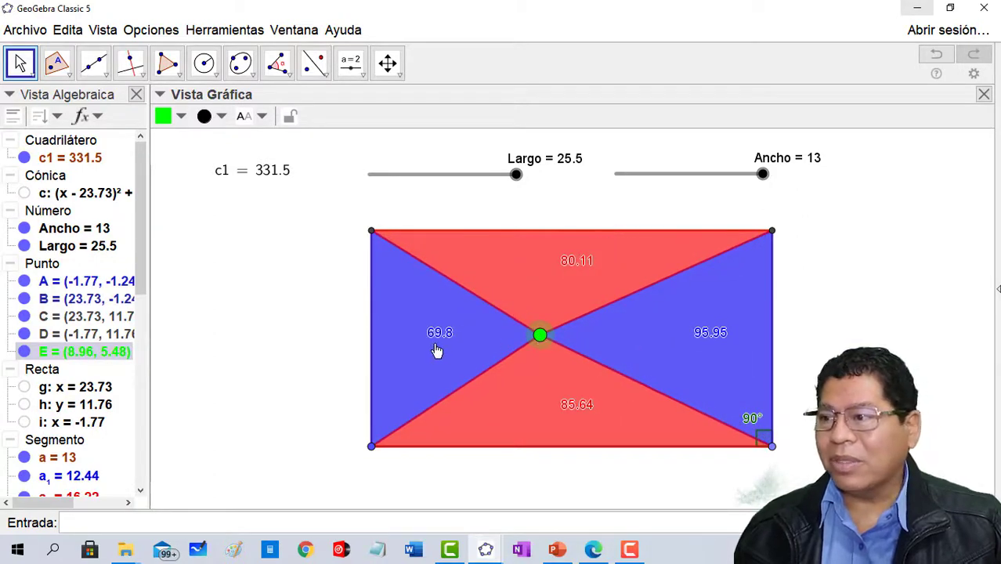
pyautogui.moveTo(541, 338); pyautogui.dragTo(577, 359)
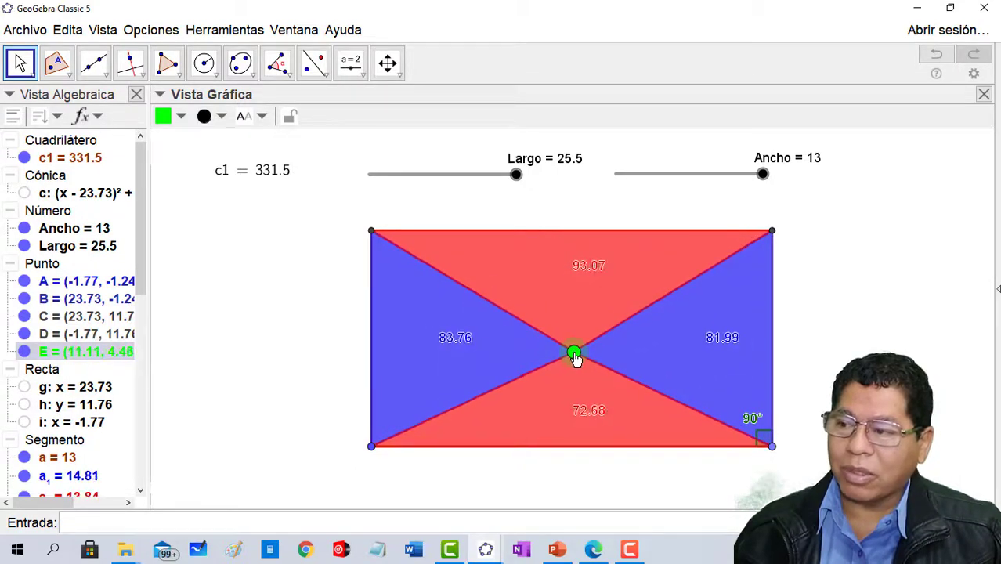
# - Enter the sum t1+t2 of the blue triangles and place its value as text beneath the c1 text
pyautogui.moveTo(145, 261); pyautogui.dragTo(146, 479)
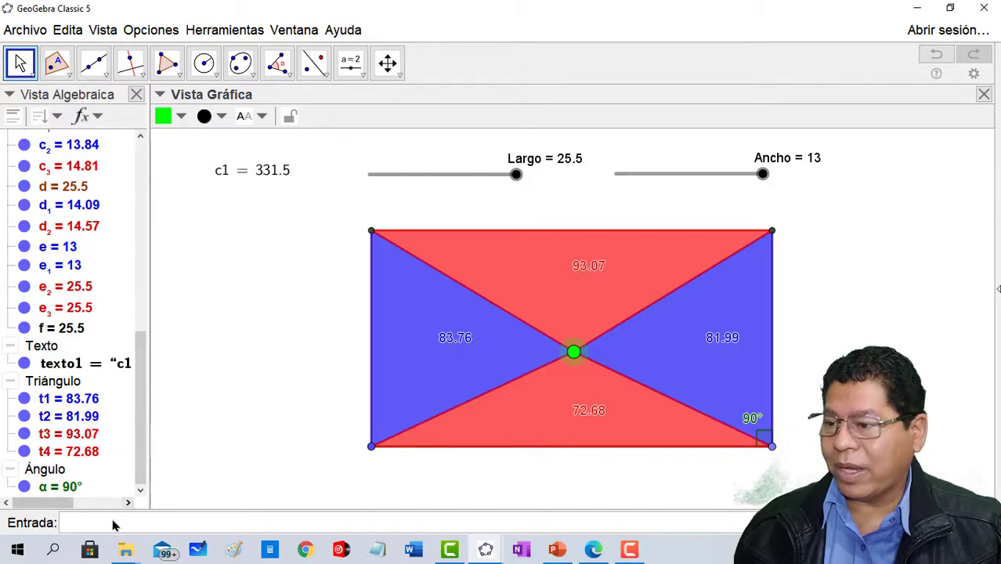
pyautogui.click(112, 515)
pyautogui.write('t')
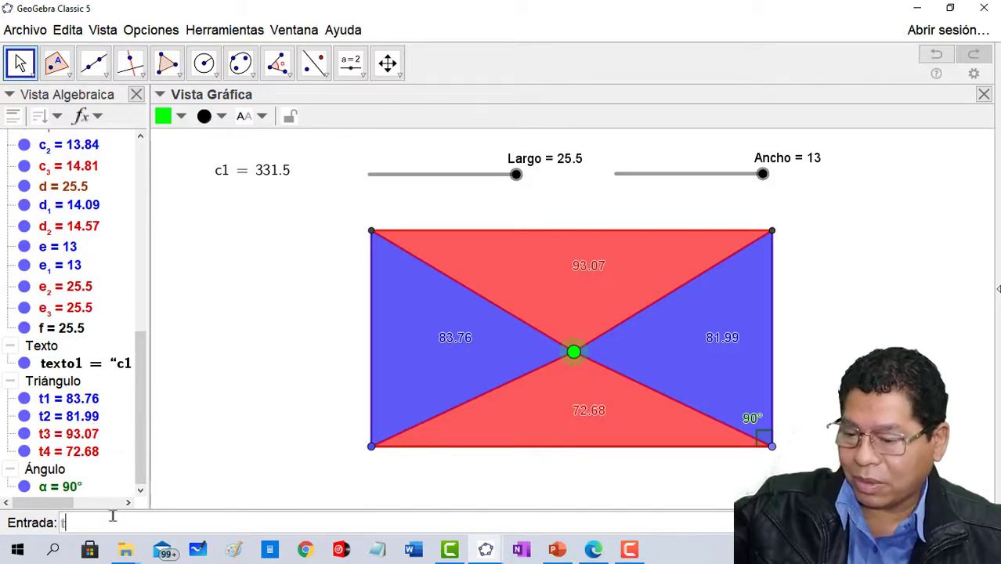
pyautogui.write('1+t2')
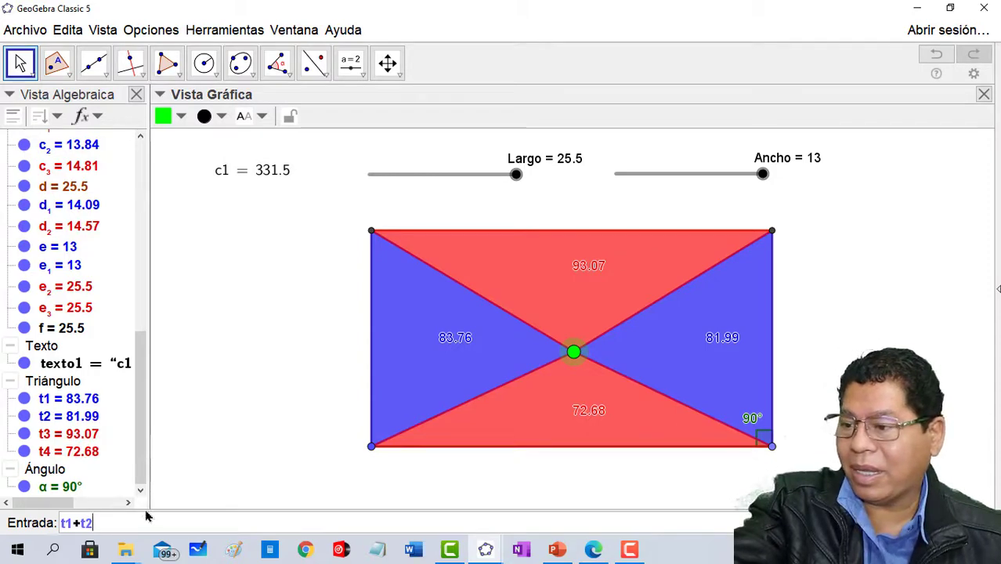
pyautogui.press('Return')
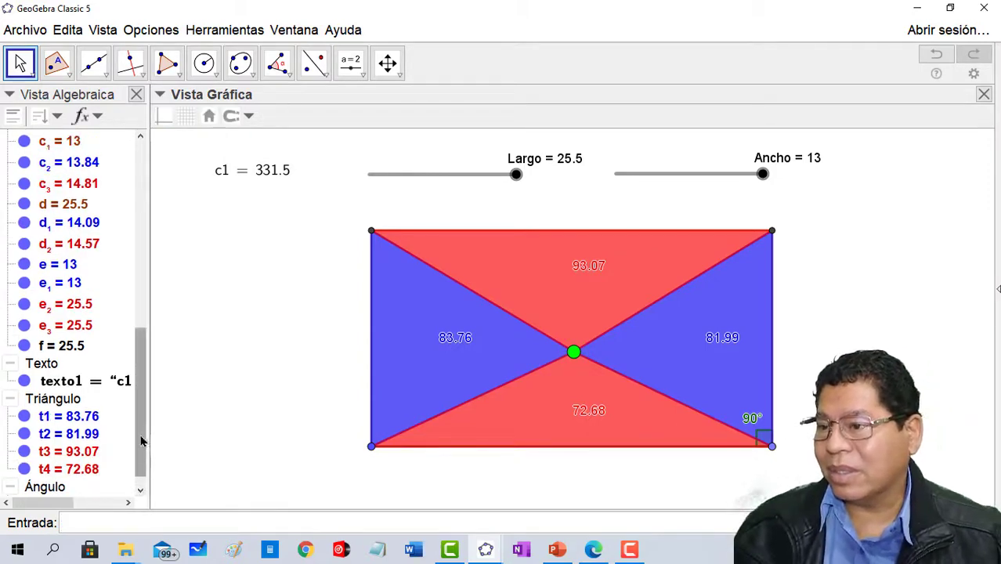
pyautogui.moveTo(142, 438); pyautogui.dragTo(145, 262)
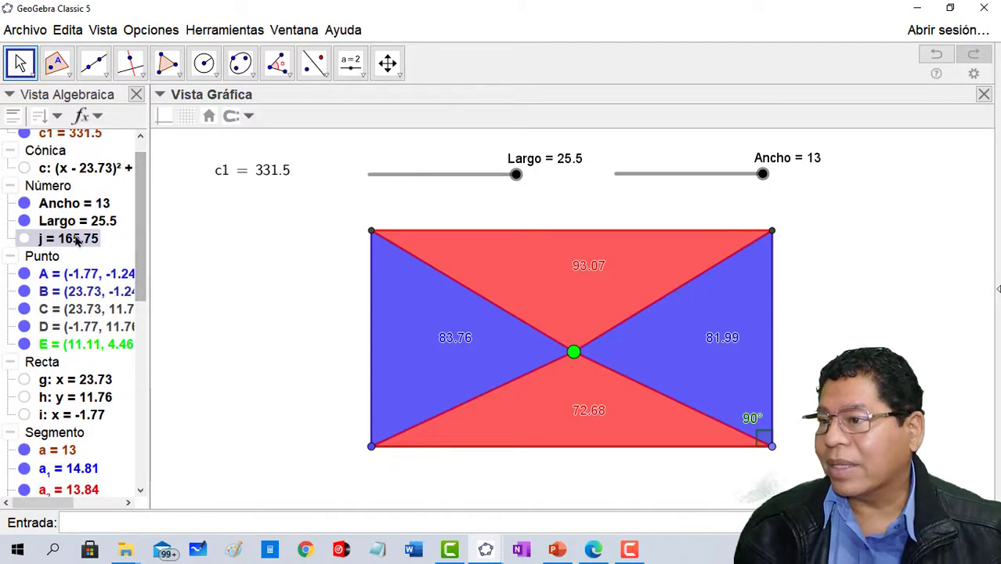
pyautogui.moveTo(78, 245); pyautogui.dragTo(220, 200)
pyautogui.moveTo(274, 182); pyautogui.dragTo(270, 211)
# - Enter the sum t3+t4 of the red triangles and place its value as text beneath the blue triangles' sum
pyautogui.moveTo(145, 242); pyautogui.dragTo(140, 430)
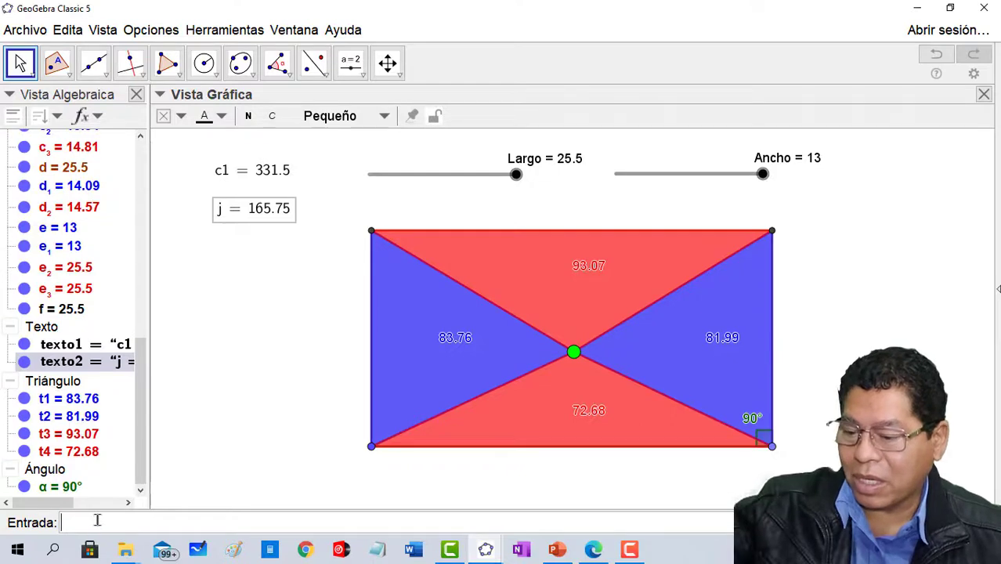
pyautogui.write('t')
pyautogui.write('e')
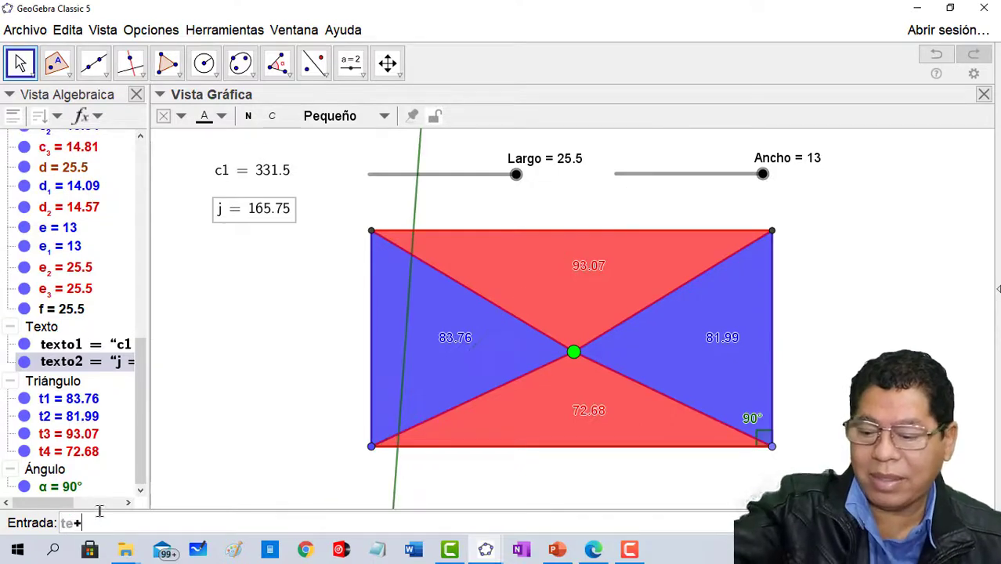
pyautogui.write('+t4')
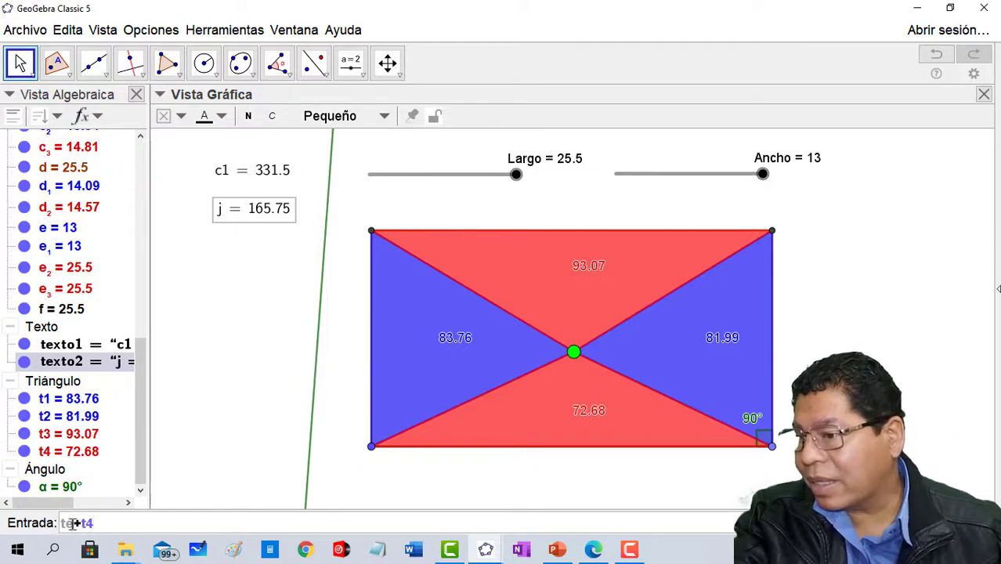
pyautogui.write('+')
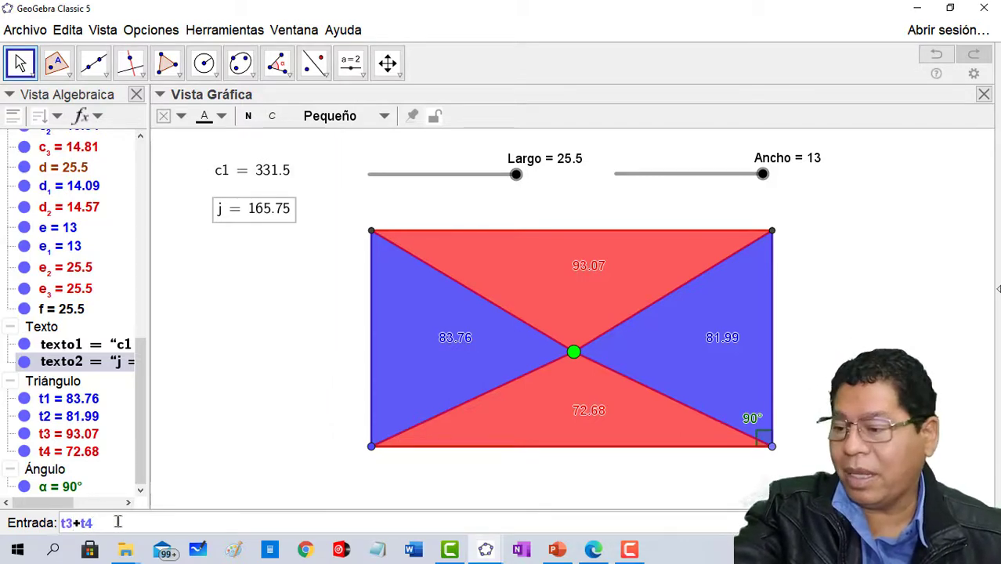
pyautogui.press('Return')
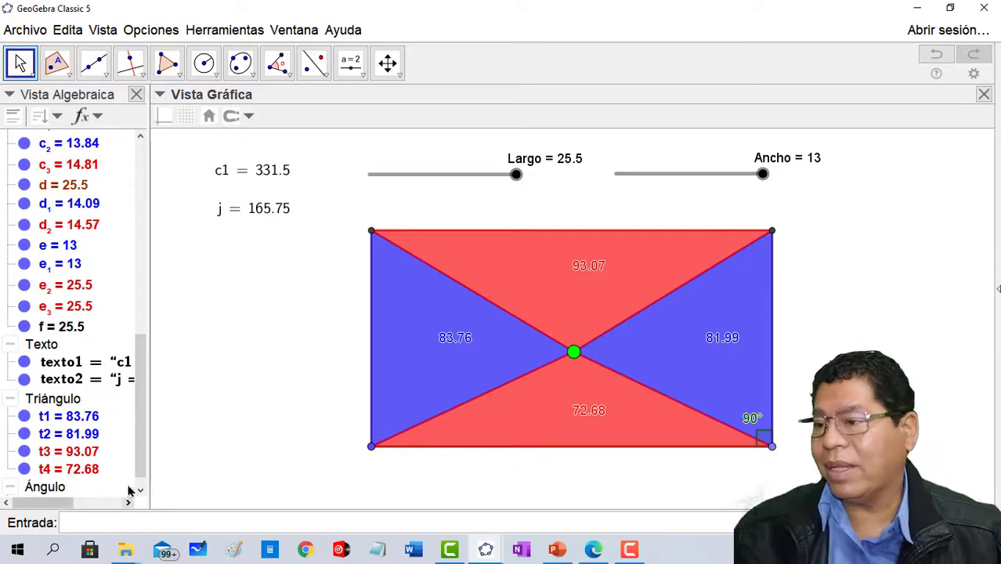
pyautogui.moveTo(141, 406); pyautogui.dragTo(138, 237)
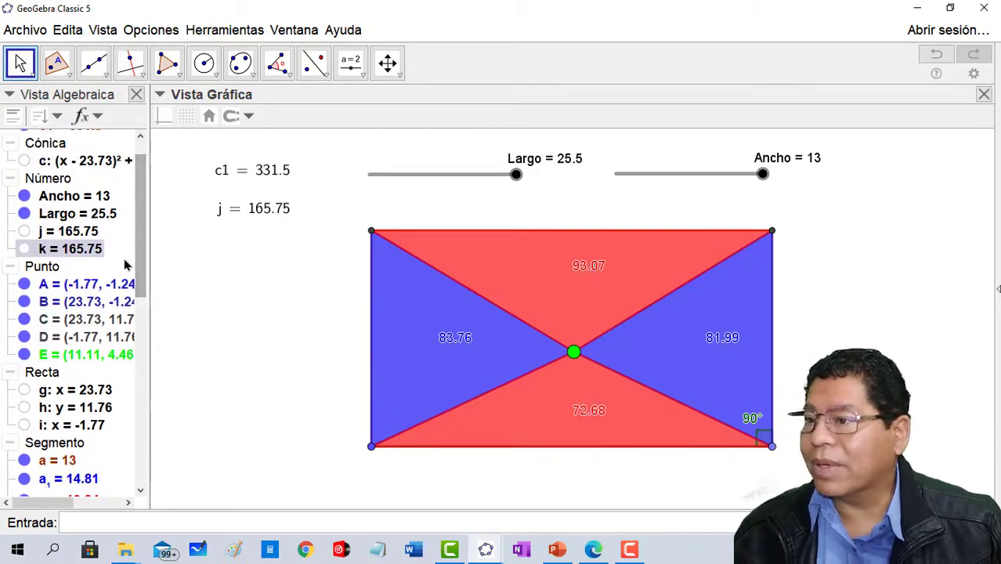
pyautogui.moveTo(58, 250); pyautogui.dragTo(272, 237)
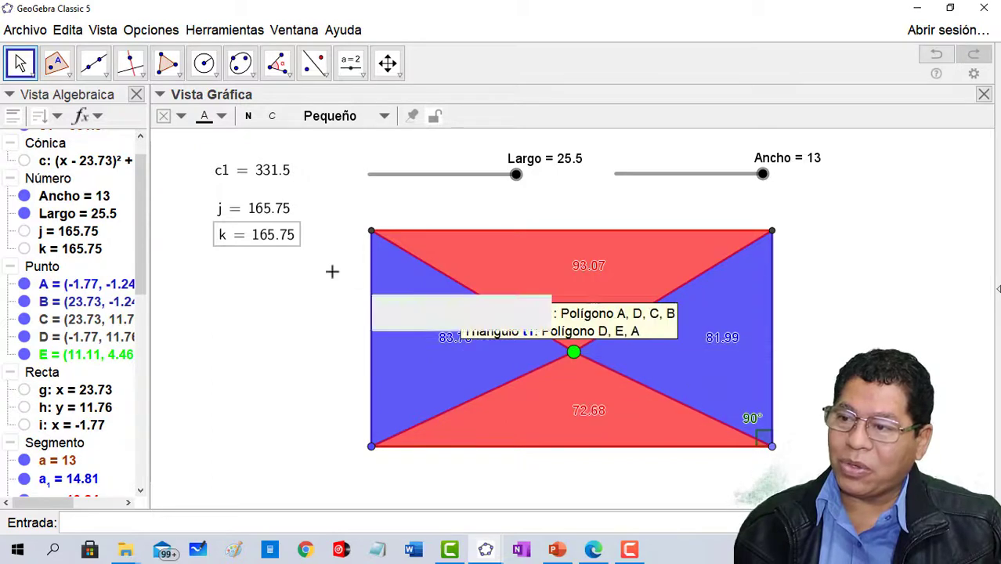
# - Move the green point through the interior, onto the rectangle's right side and near its lower side, ending at about (16.48, 5.21)
pyautogui.moveTo(574, 353); pyautogui.dragTo(614, 335)
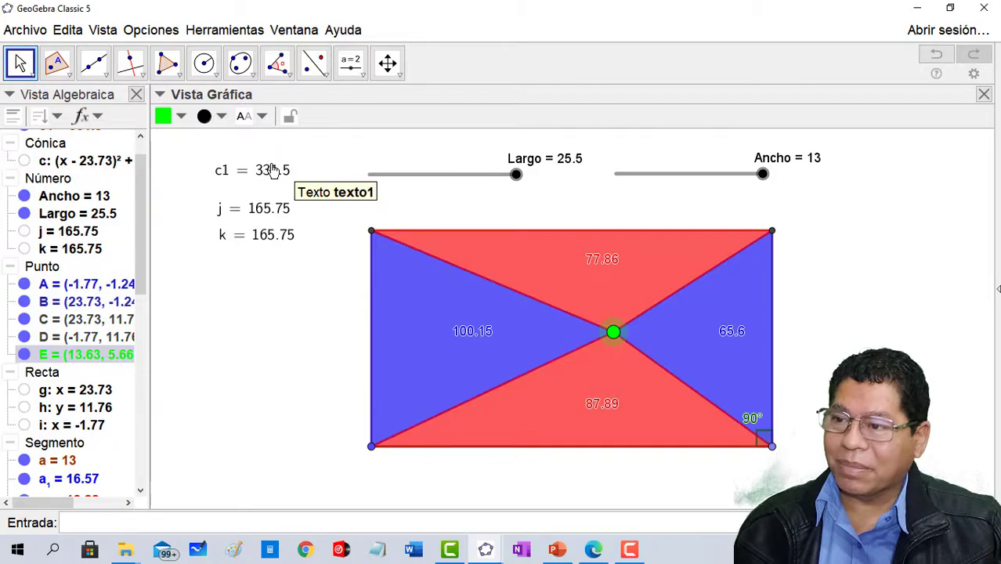
pyautogui.moveTo(618, 337); pyautogui.dragTo(777, 344)
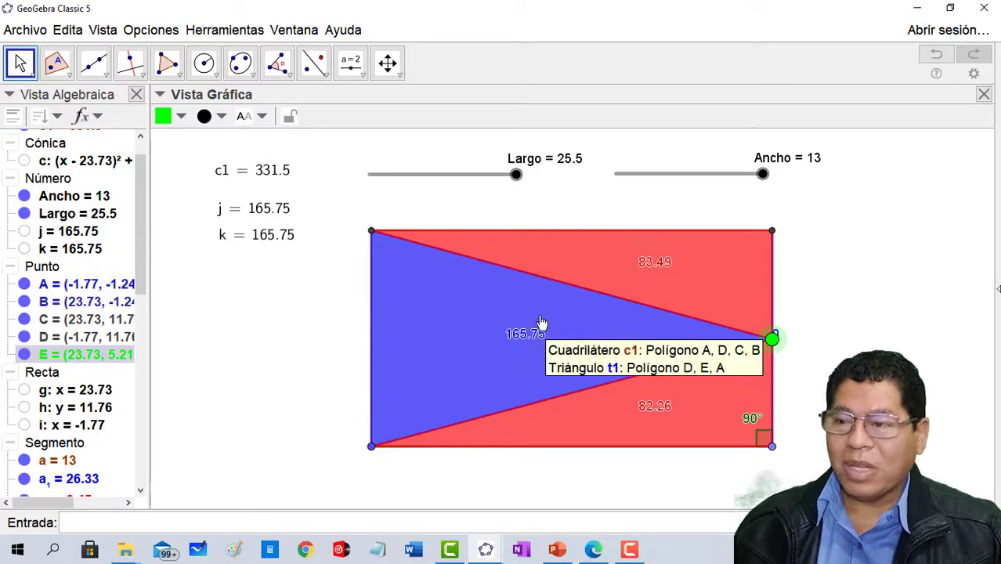
pyautogui.moveTo(773, 341); pyautogui.dragTo(718, 452)
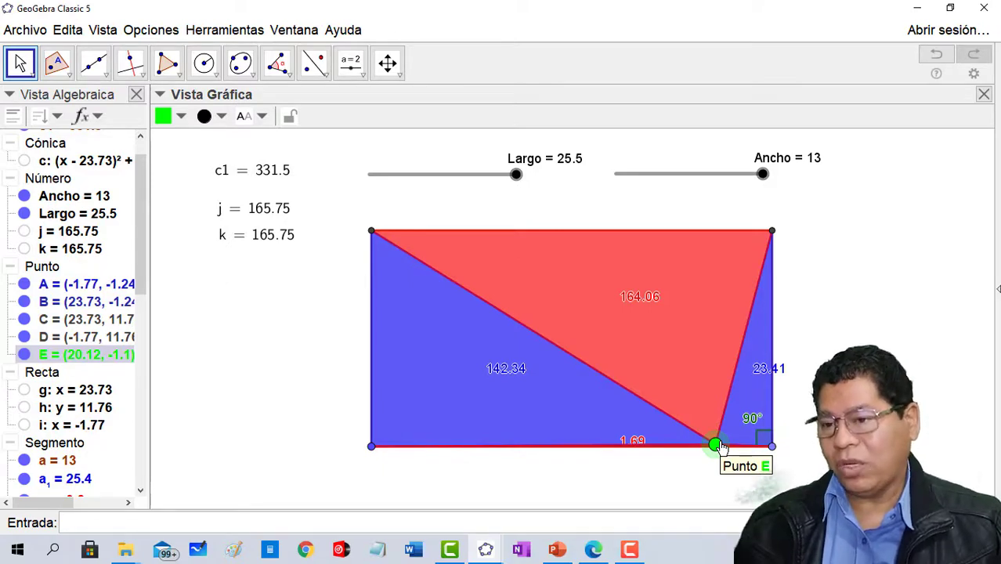
pyautogui.moveTo(719, 447); pyautogui.dragTo(683, 282)
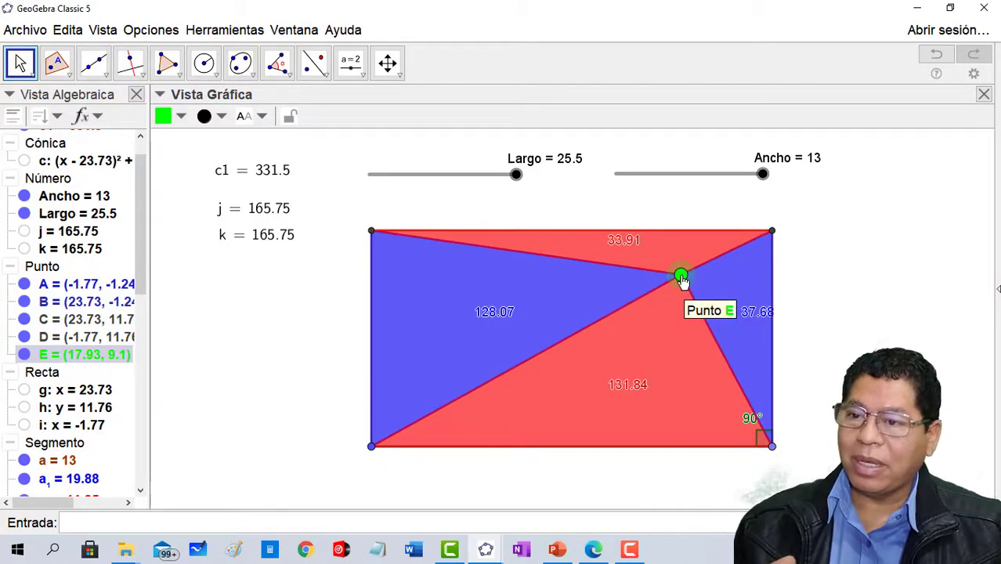
pyautogui.moveTo(682, 280); pyautogui.dragTo(528, 327)
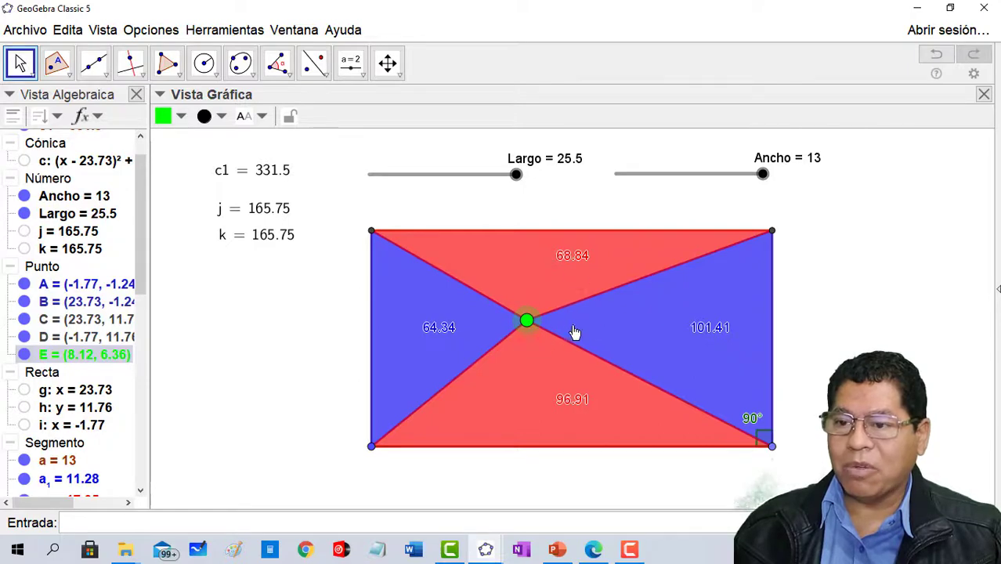
pyautogui.moveTo(530, 322); pyautogui.dragTo(658, 338)
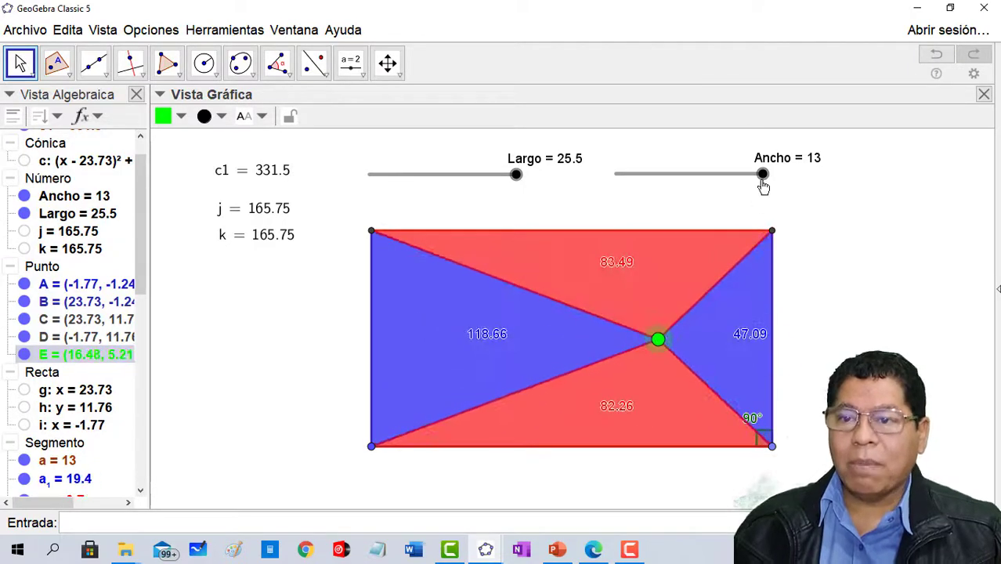
# - Set the Ancho slider to 9.1 and the Largo slider to 15
pyautogui.moveTo(763, 180); pyautogui.dragTo(719, 177)
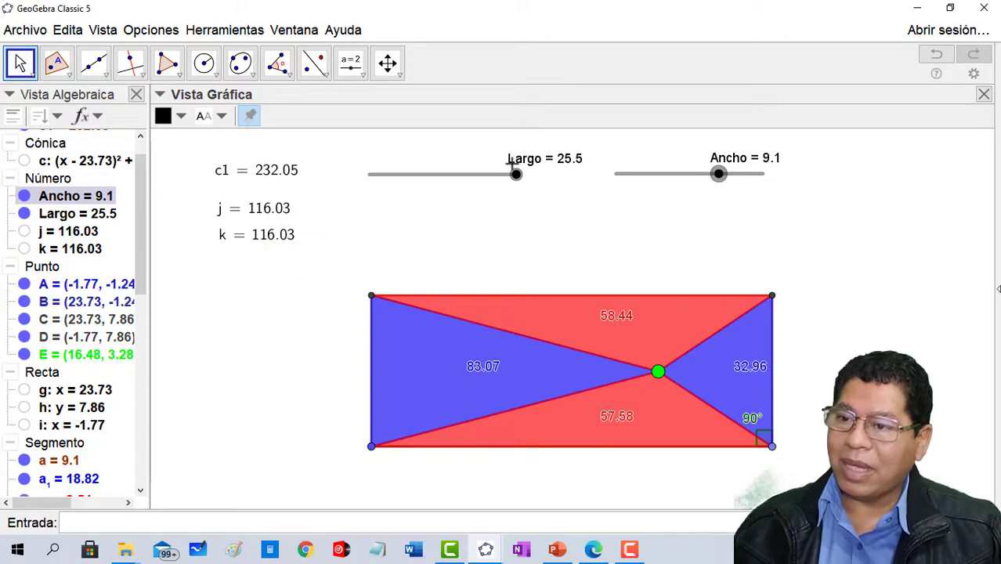
pyautogui.moveTo(516, 176); pyautogui.dragTo(459, 181)
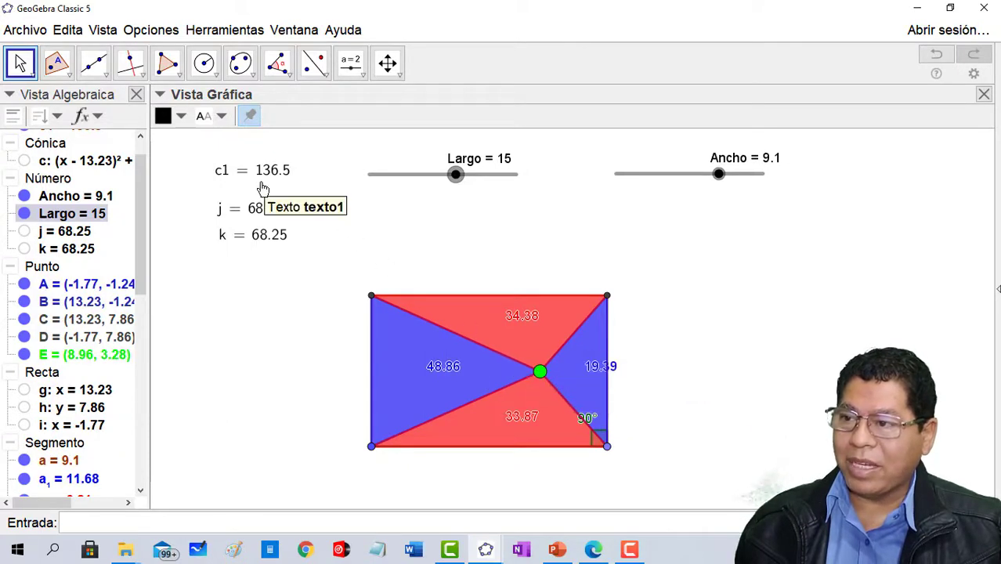
# - Set the Ancho slider to 13 and the Largo slider to 25.5, moving the green point slightly upward between slider changes
pyautogui.moveTo(456, 174); pyautogui.dragTo(486, 189)
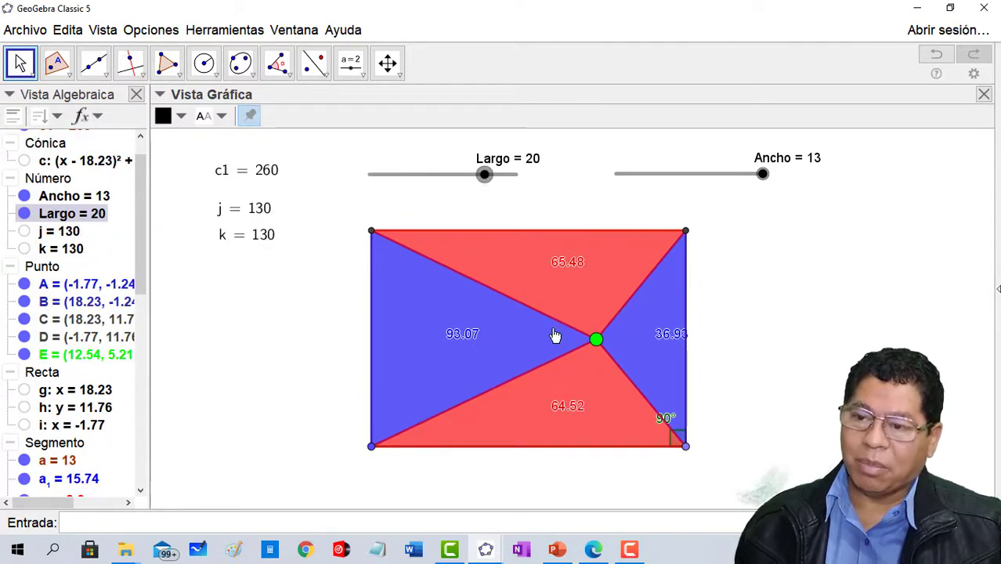
pyautogui.moveTo(594, 348); pyautogui.dragTo(603, 329)
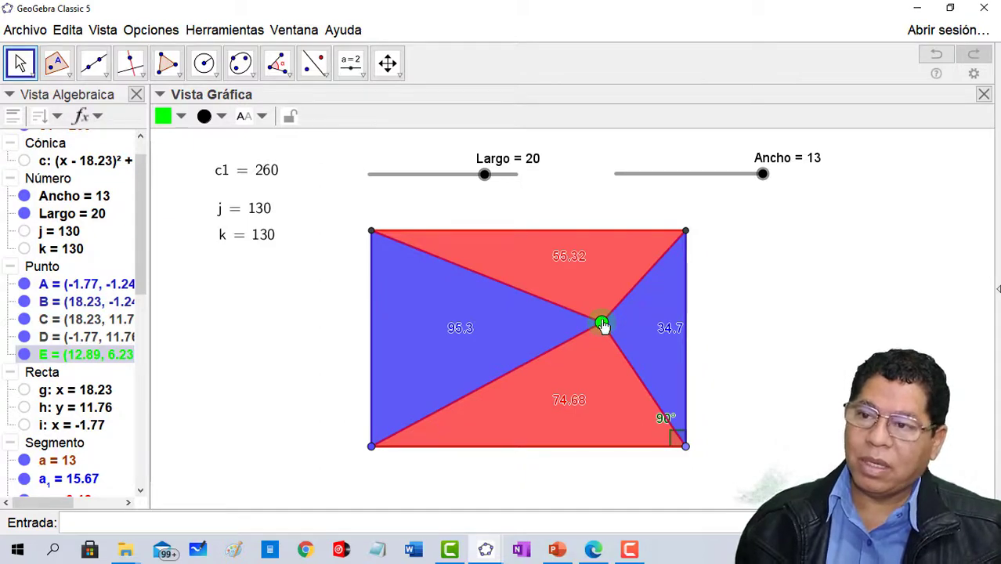
pyautogui.moveTo(486, 177); pyautogui.dragTo(520, 178)
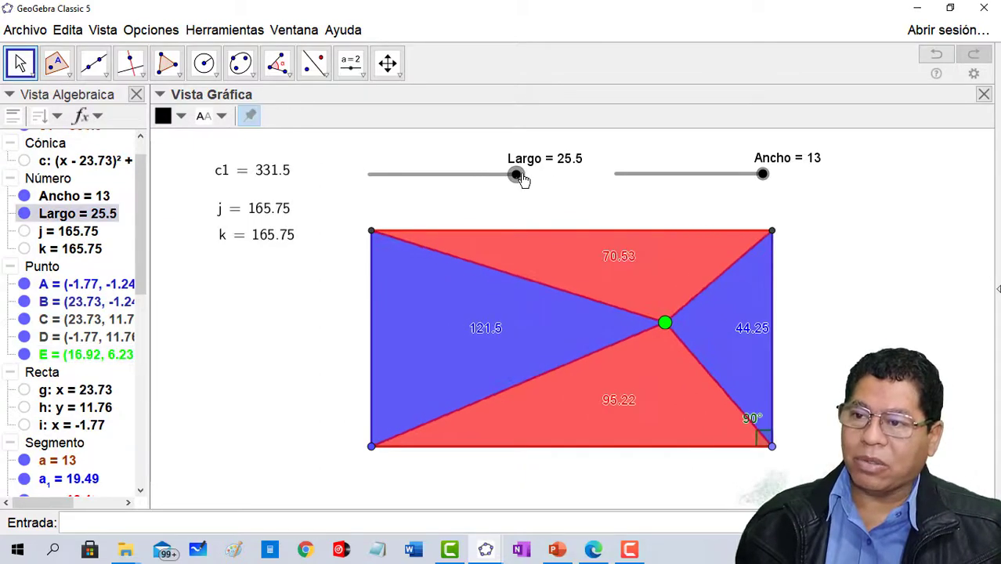
pyautogui.click(761, 177)
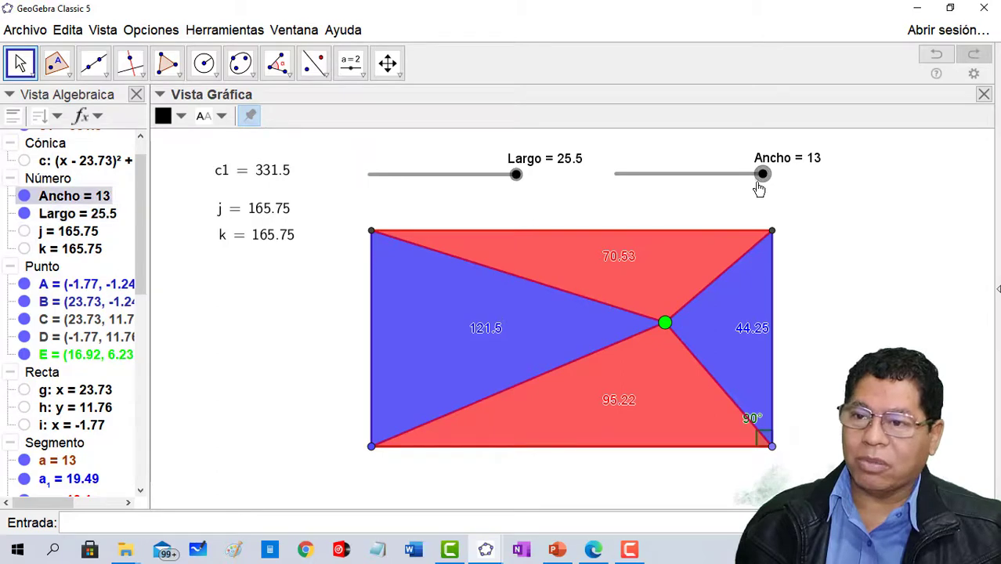
# - Delete the blue and red triangles inside the rectangle
pyautogui.click(422, 330)
pyautogui.rightClick(429, 315)
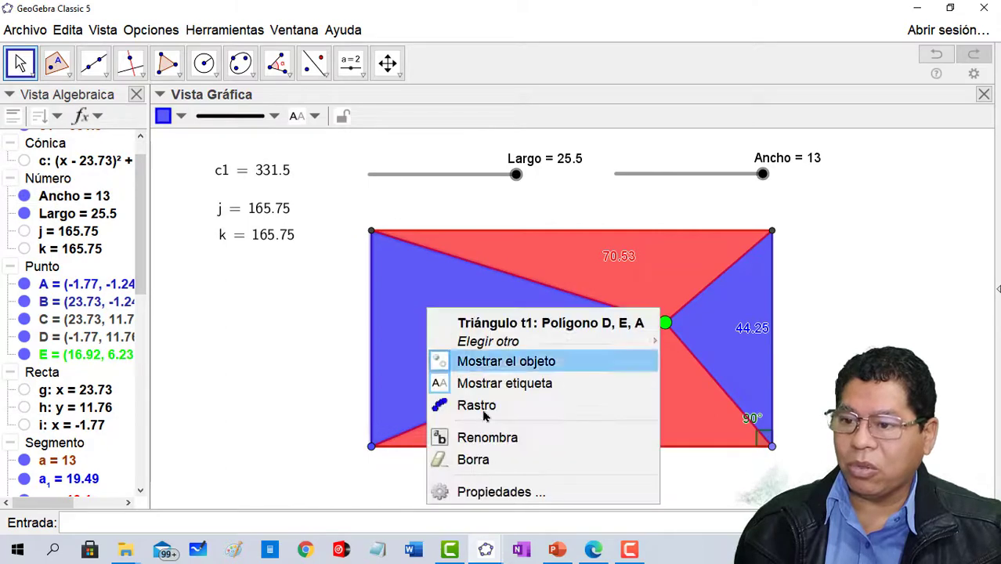
pyautogui.click(470, 458)
pyautogui.rightClick(632, 380)
pyautogui.click(674, 514)
pyautogui.rightClick(723, 336)
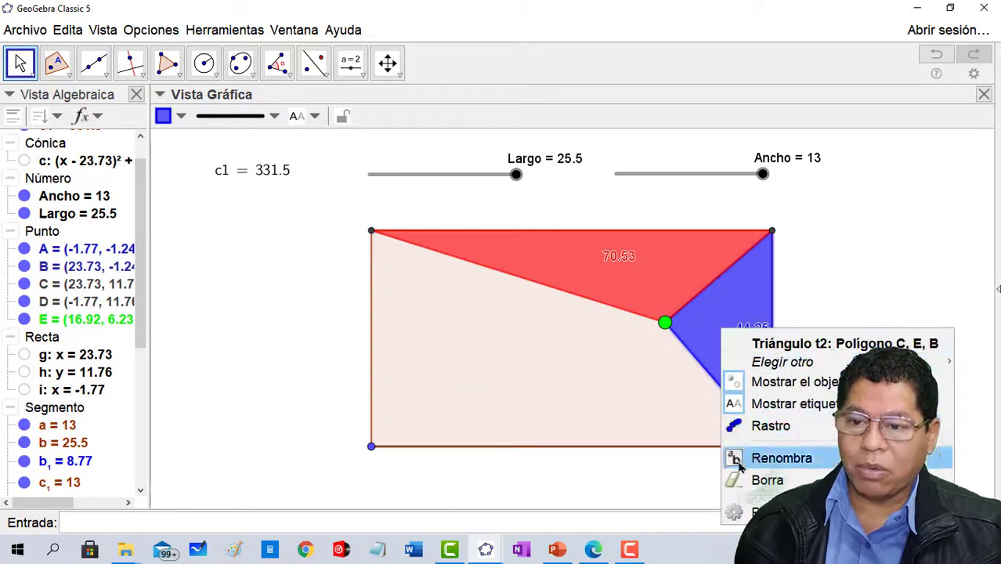
pyautogui.click(739, 476)
pyautogui.rightClick(663, 276)
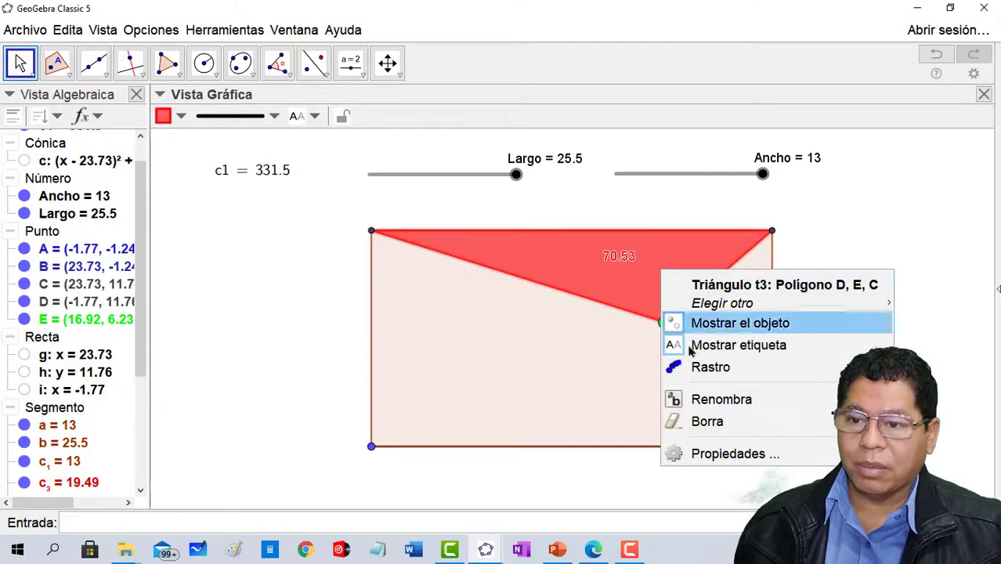
pyautogui.click(693, 420)
# - Delete the green point from the rectangle's interior
pyautogui.click(666, 327)
pyautogui.rightClick(666, 326)
pyautogui.click(705, 475)
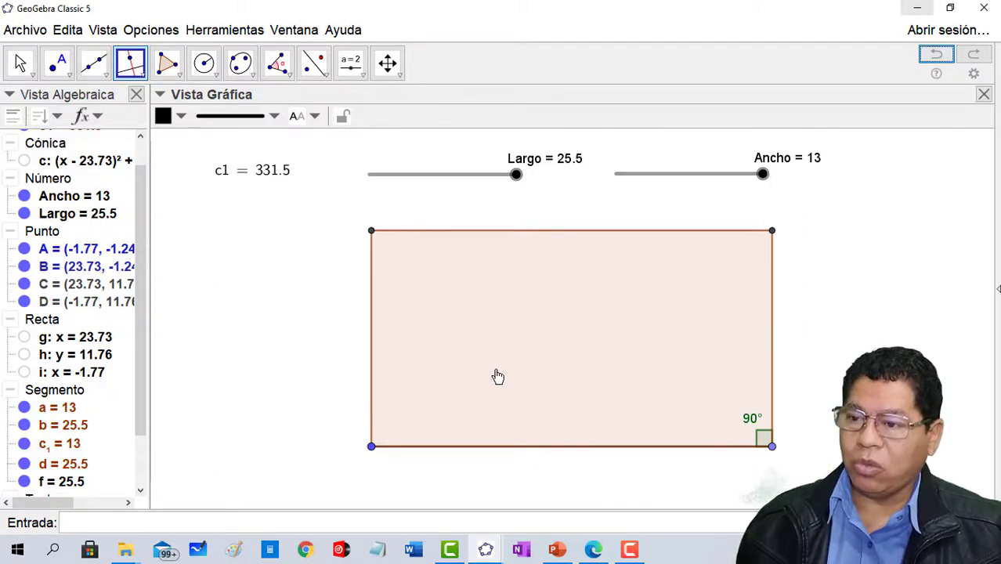
# - Place a new point bound to the rectangle's interior, near its centre at about (10.51, 5.66)
pyautogui.click(67, 74)
pyautogui.click(92, 133)
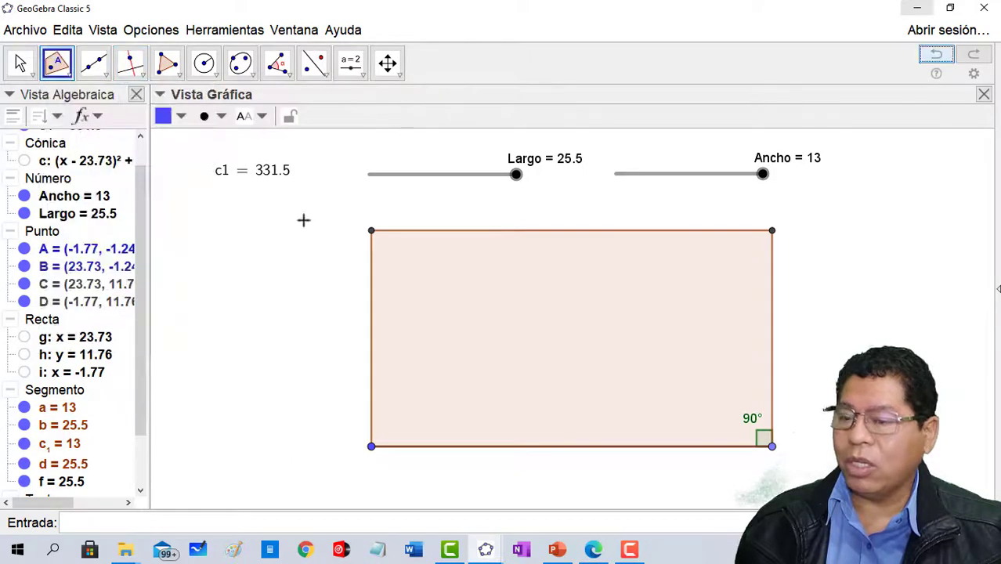
pyautogui.click(564, 334)
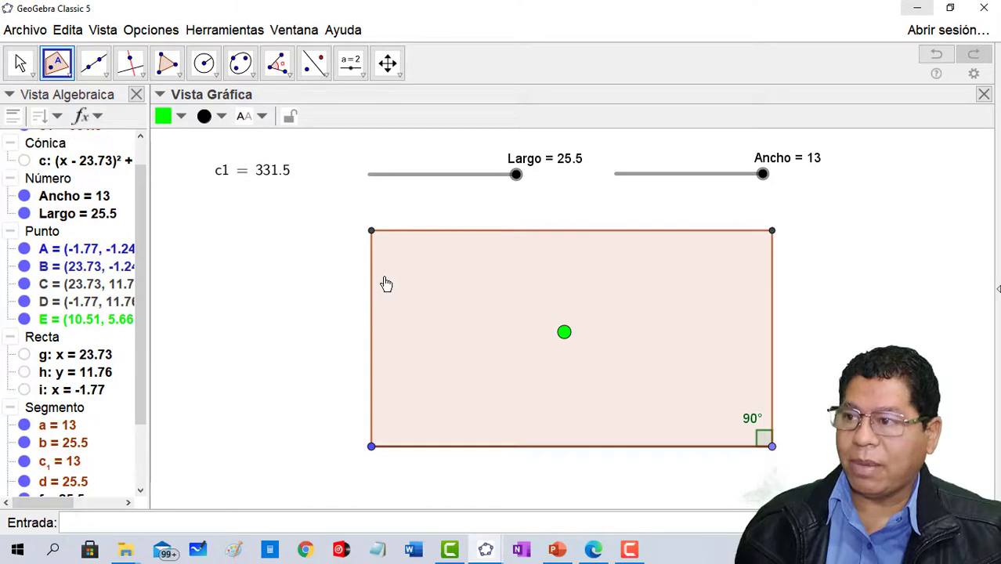
# - Draw a line through the green point perpendicular to the rectangle's left side
pyautogui.click(130, 62)
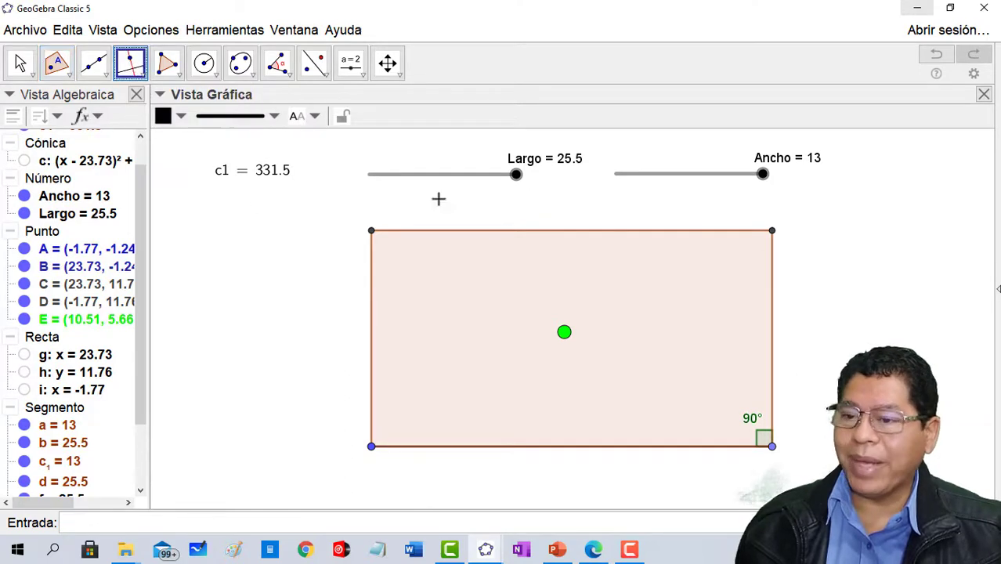
pyautogui.click(560, 336)
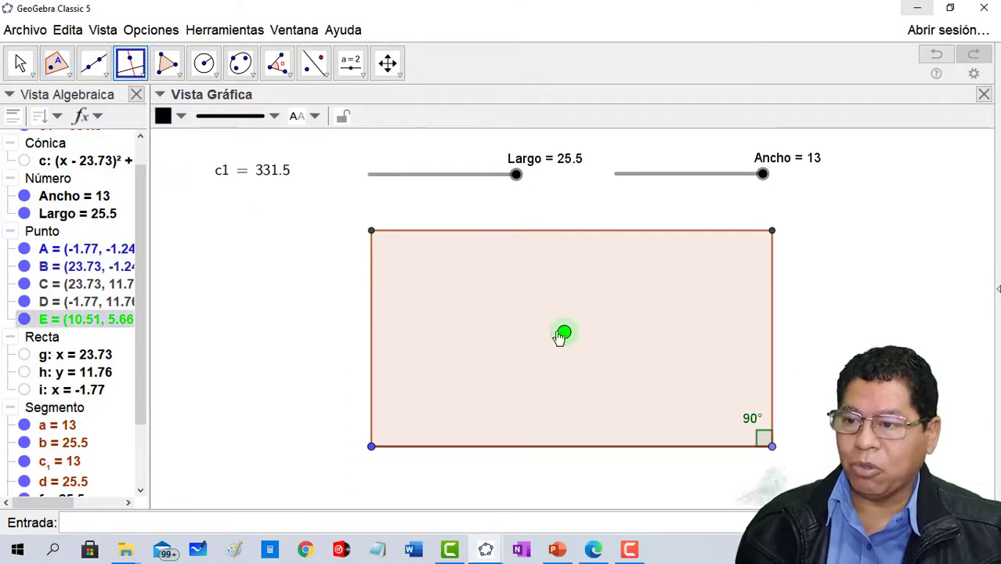
pyautogui.click(373, 341)
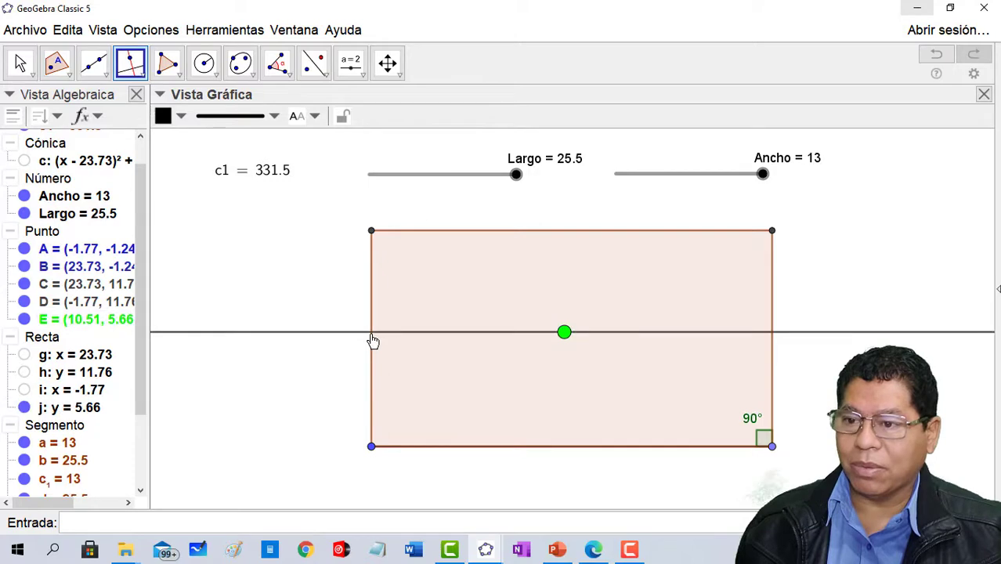
pyautogui.click(563, 334)
pyautogui.click(558, 230)
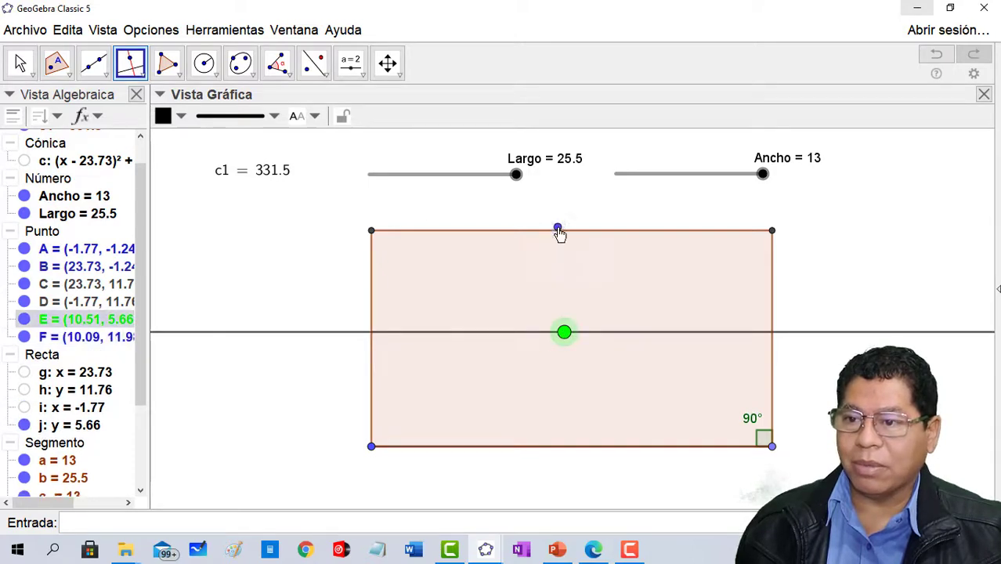
pyautogui.click(946, 60)
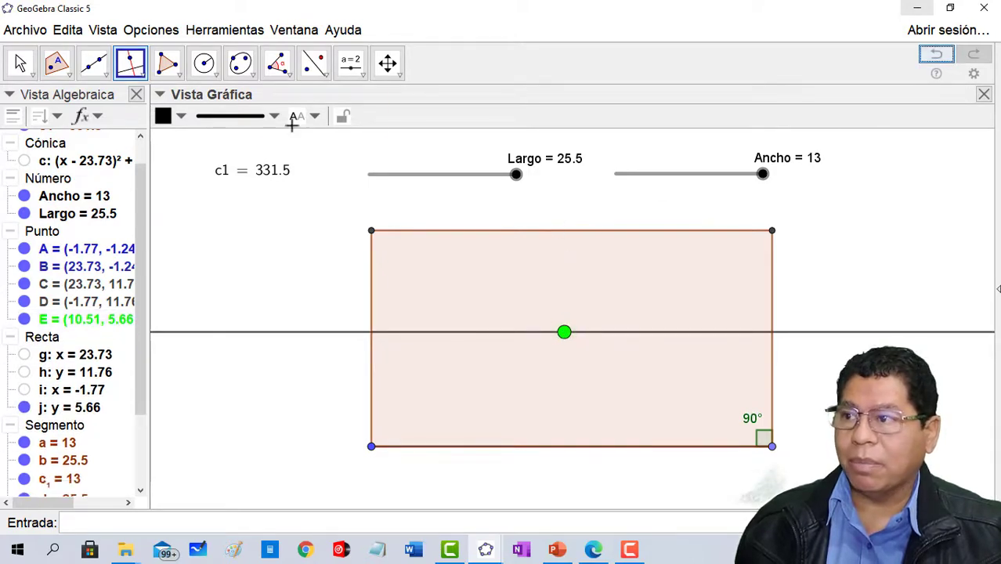
# - Draw a line through the green point perpendicular to the rectangle's upper side
pyautogui.click(564, 333)
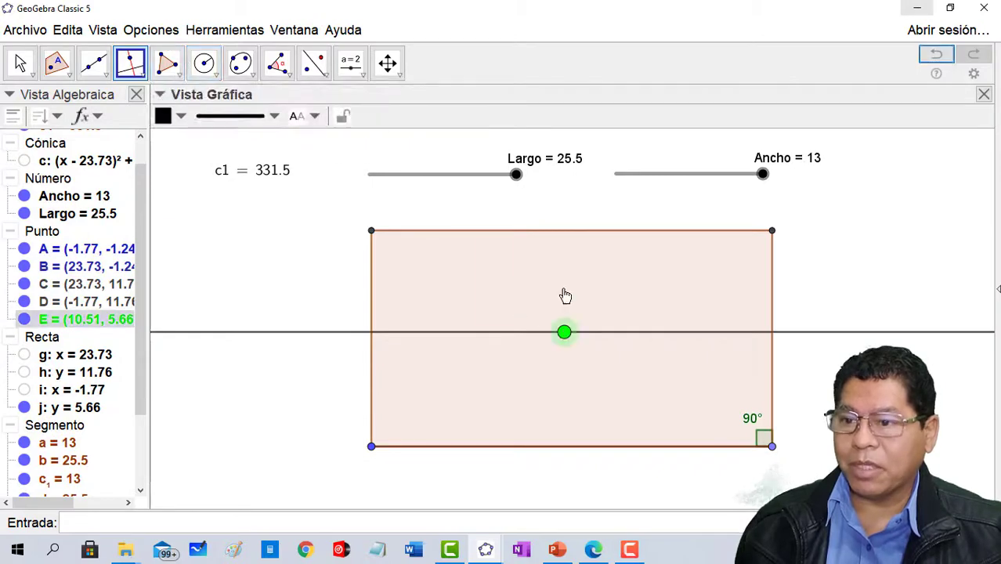
pyautogui.click(567, 232)
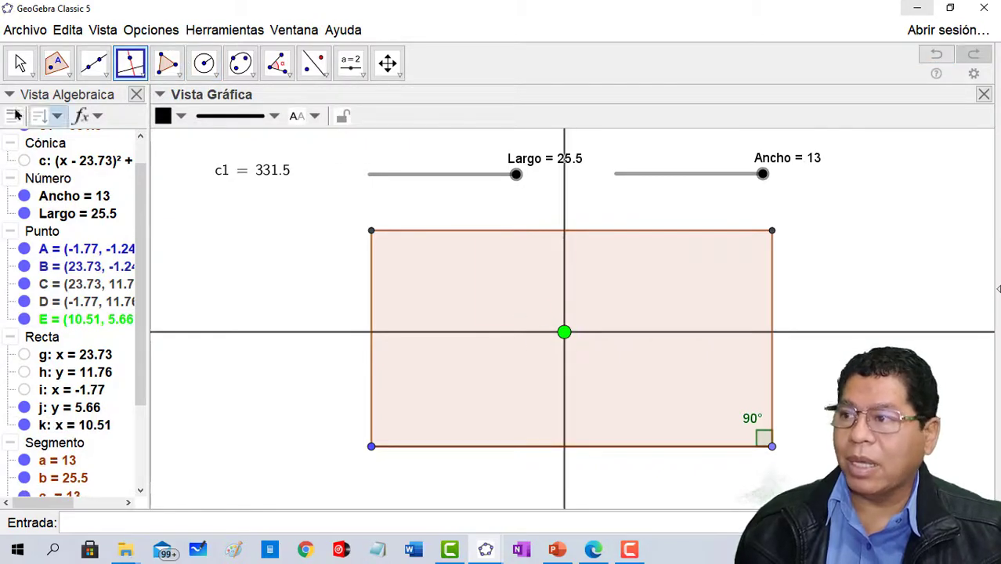
# - Mark the four intersection points where the two perpendicular lines cross the rectangle's sides
pyautogui.click(58, 67)
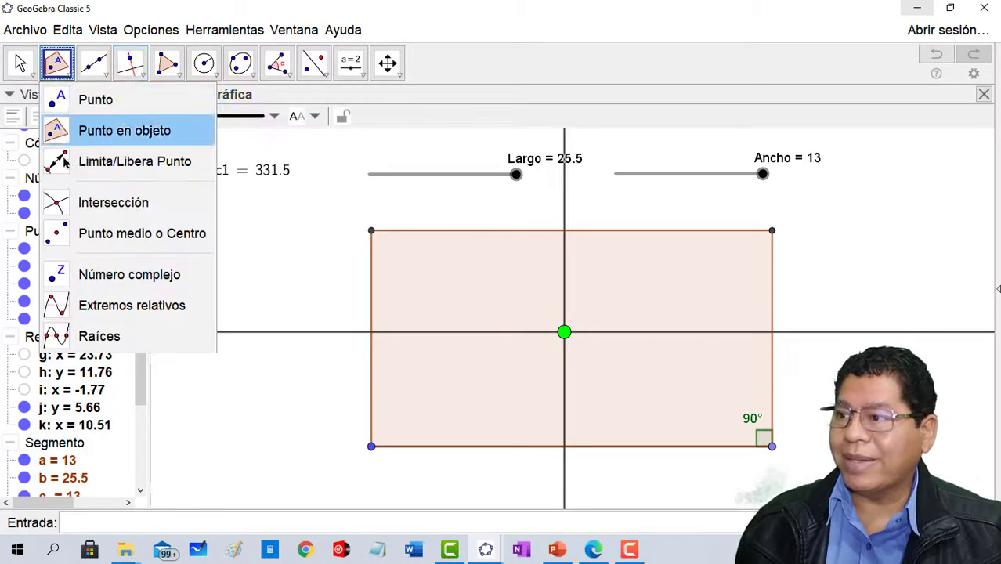
pyautogui.click(63, 204)
pyautogui.click(371, 332)
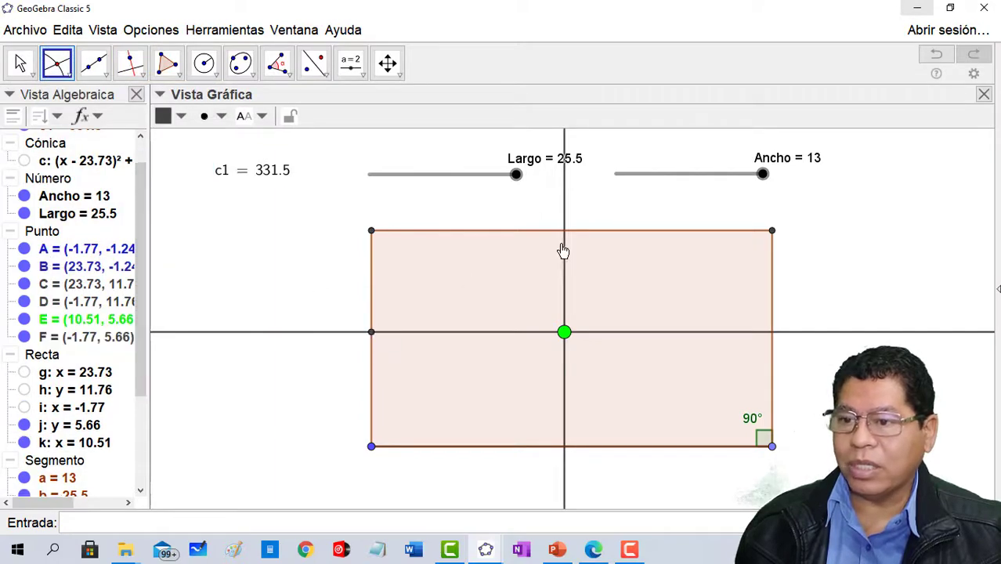
pyautogui.click(565, 235)
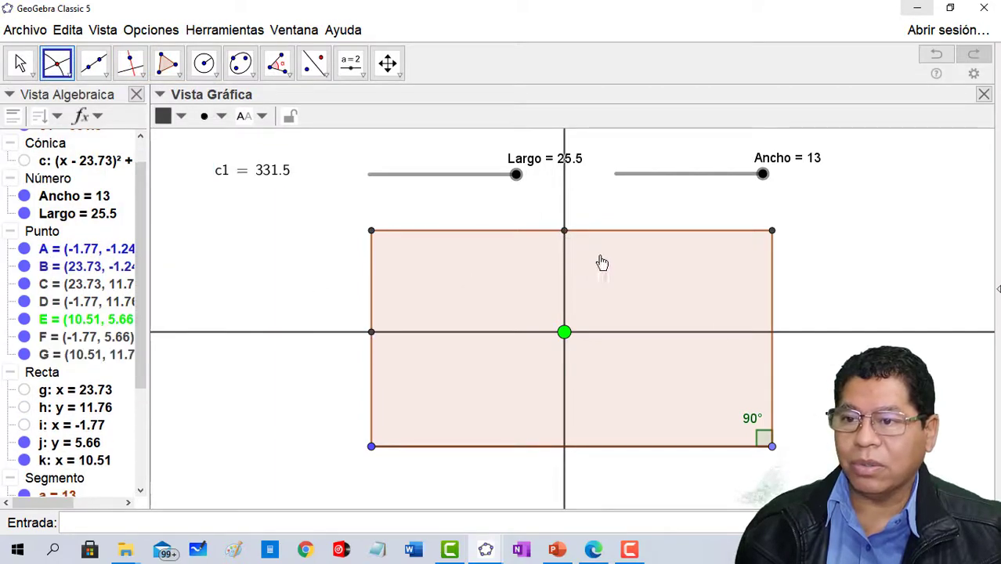
pyautogui.click(771, 335)
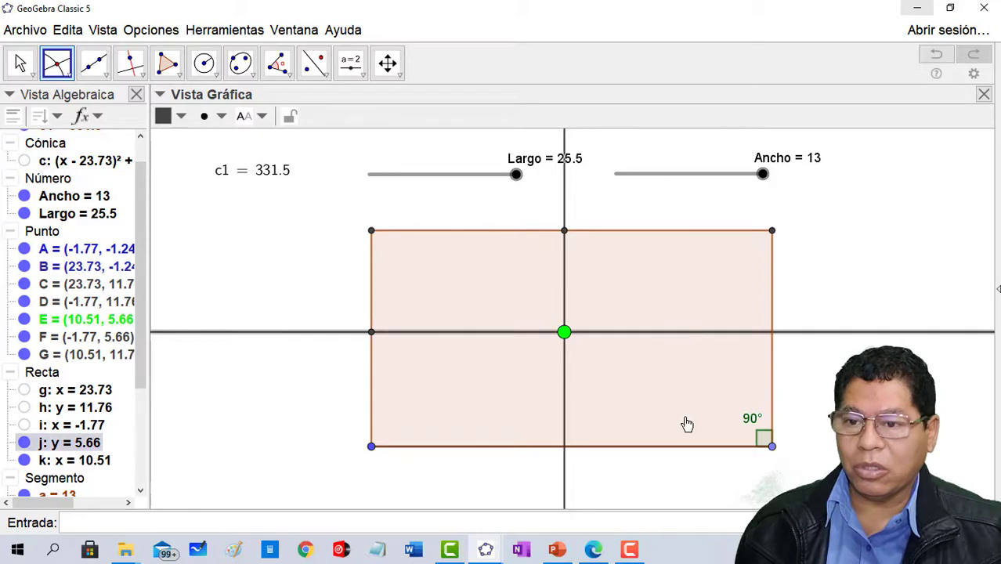
pyautogui.click(774, 336)
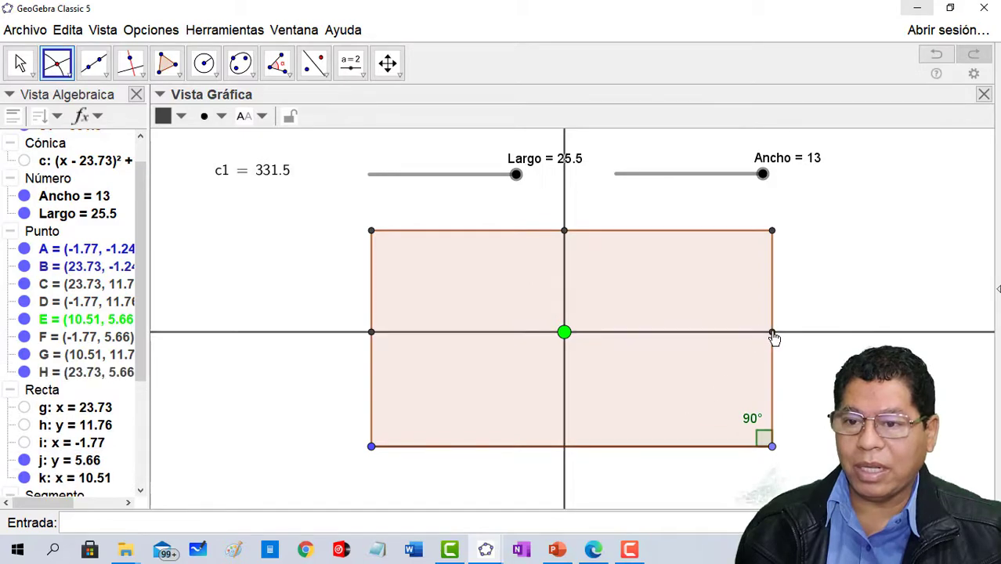
pyautogui.click(567, 452)
pyautogui.click(567, 448)
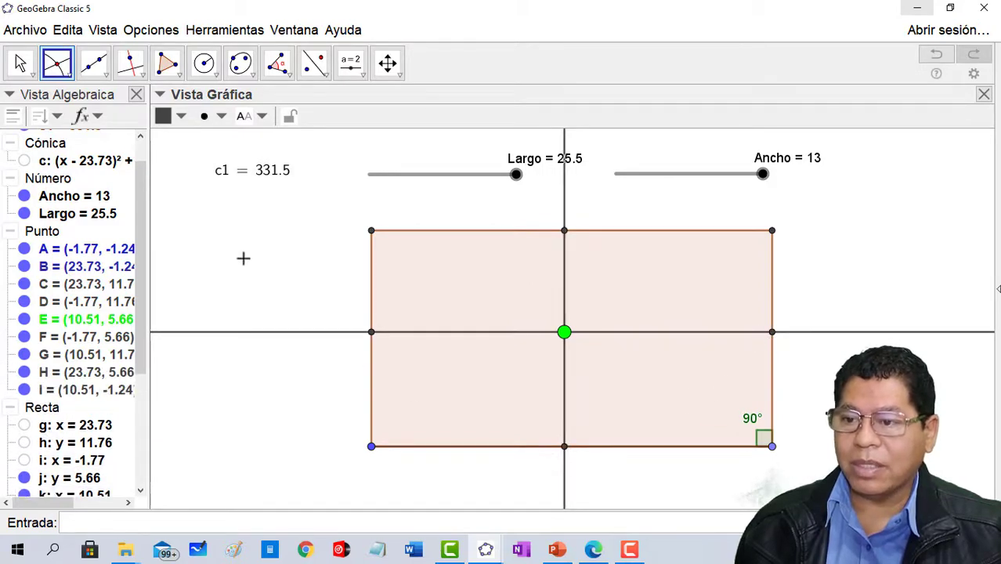
# - Draw a quadrilateral connecting the four intersection points on the rectangle's sides and colour it blue
pyautogui.click(165, 66)
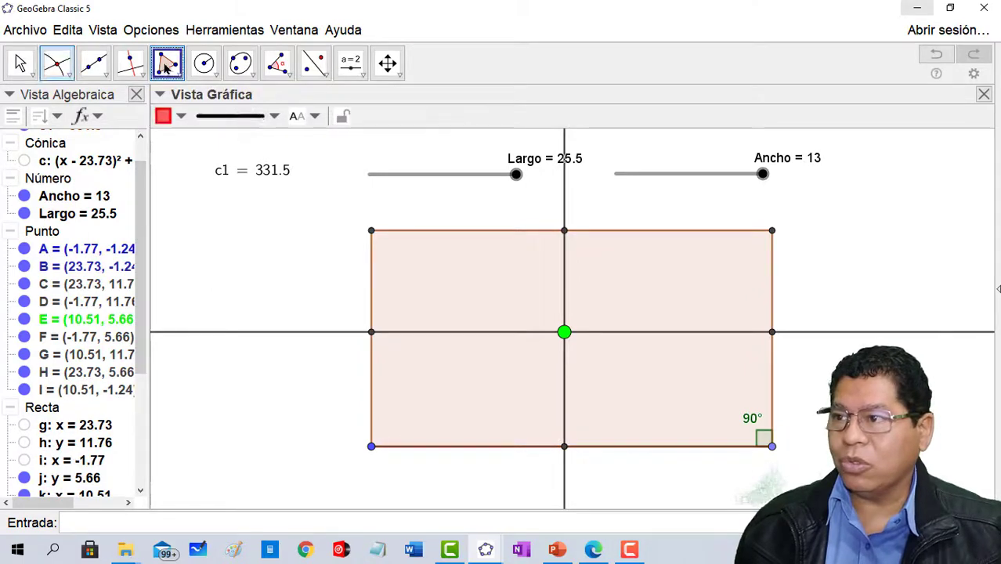
pyautogui.click(372, 334)
pyautogui.click(564, 232)
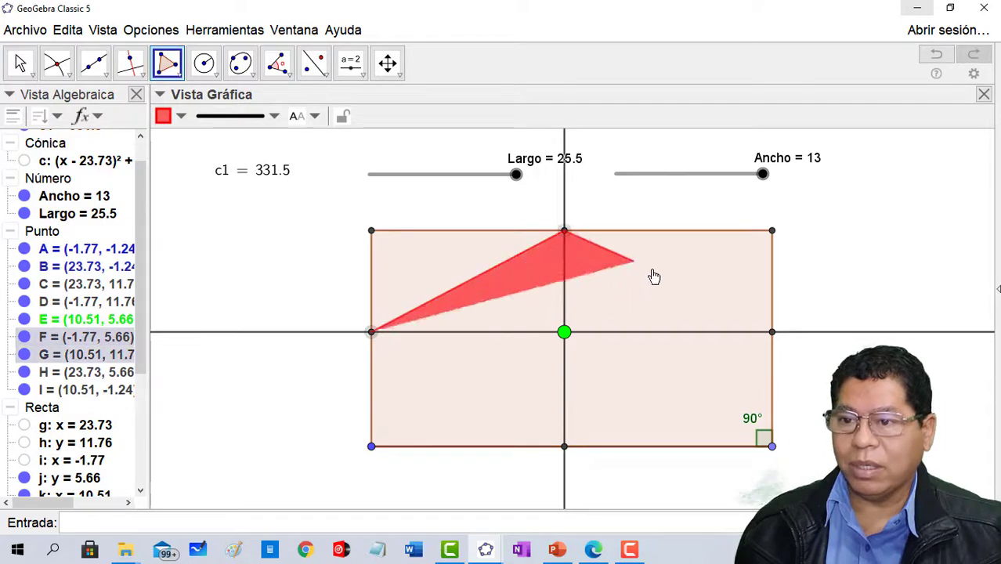
pyautogui.click(771, 334)
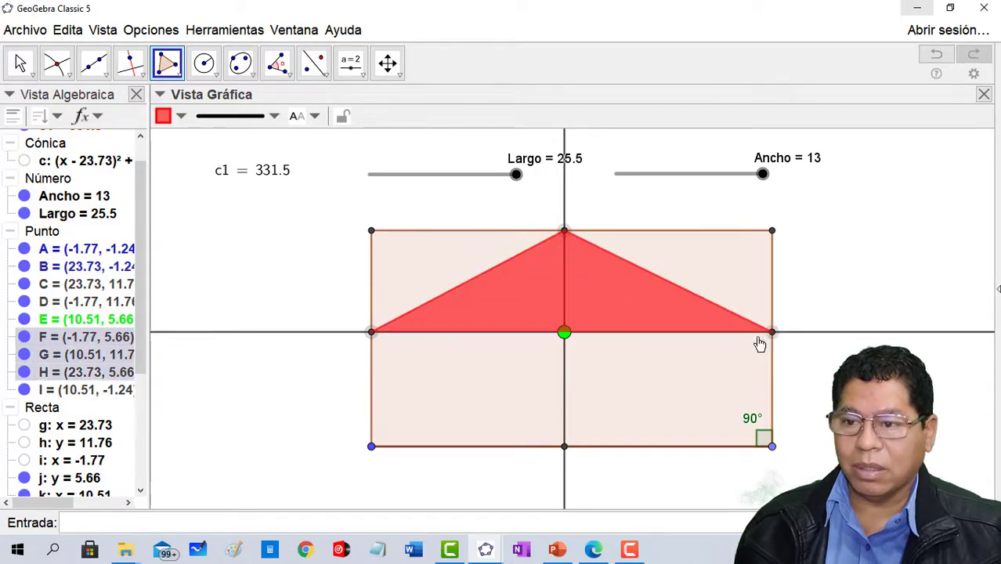
pyautogui.click(566, 450)
pyautogui.click(370, 334)
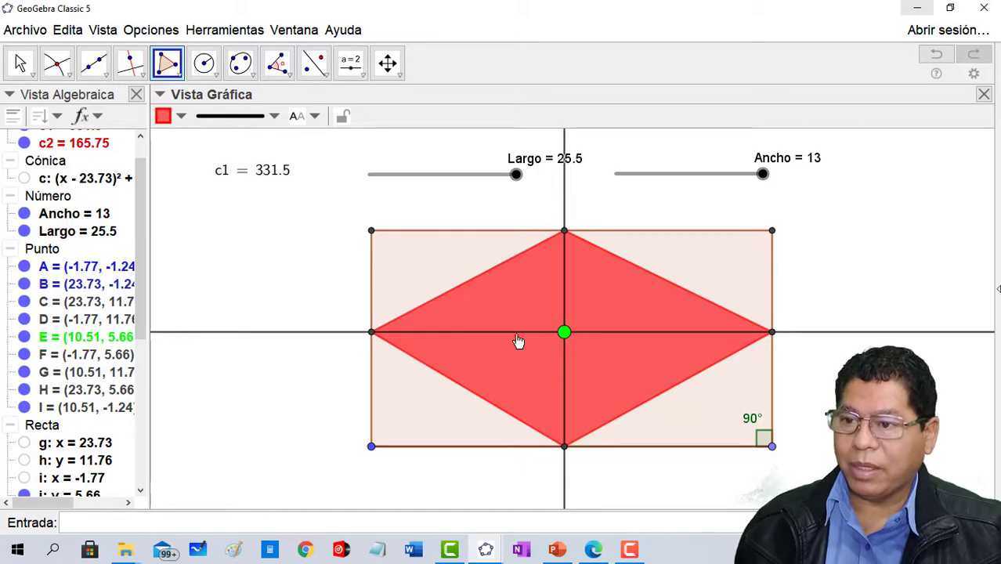
pyautogui.click(181, 117)
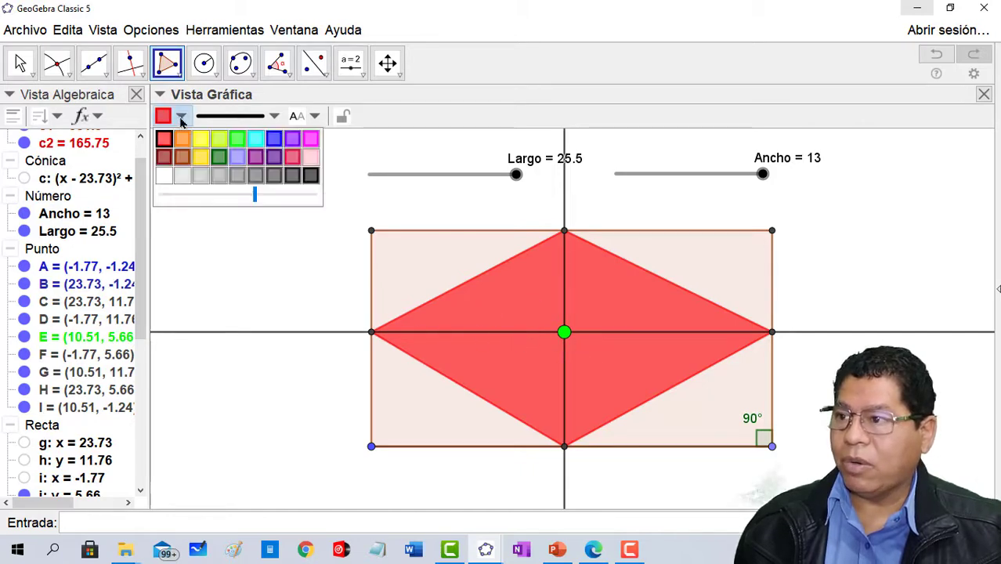
pyautogui.click(275, 139)
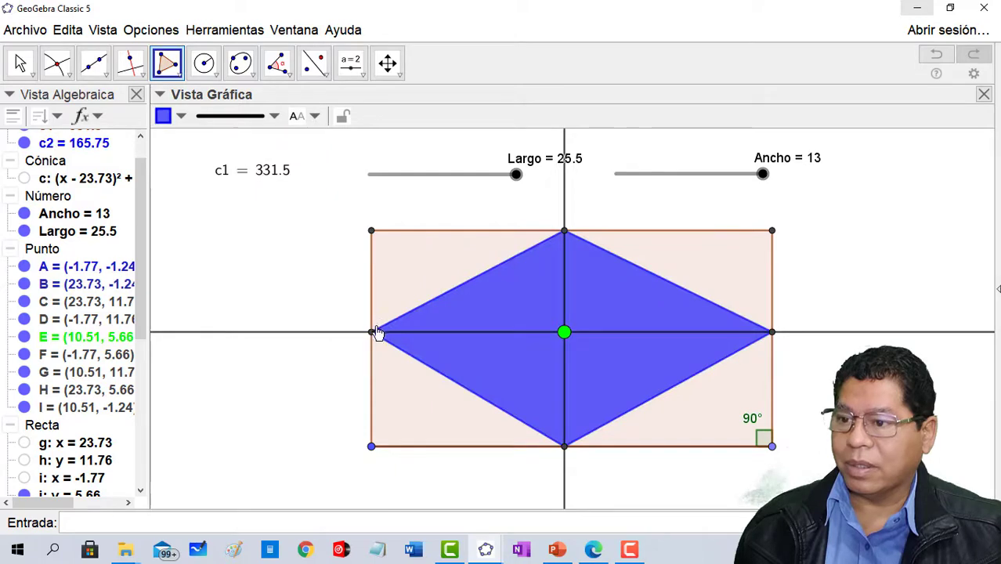
# - Draw a red triangle filling the rectangle's upper-left corner, between the left and upper intersection points and the corner vertex
pyautogui.click(20, 63)
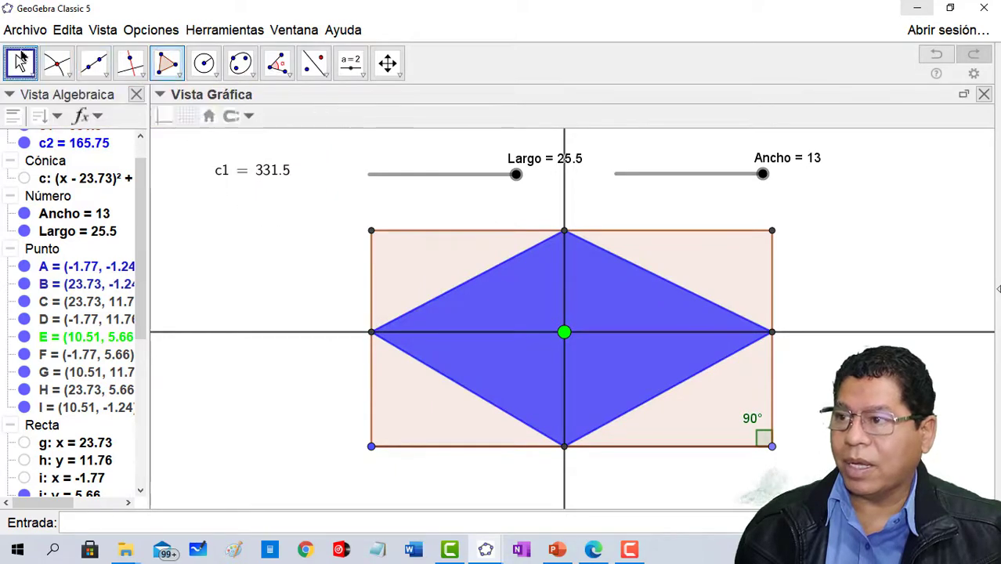
pyautogui.click(167, 63)
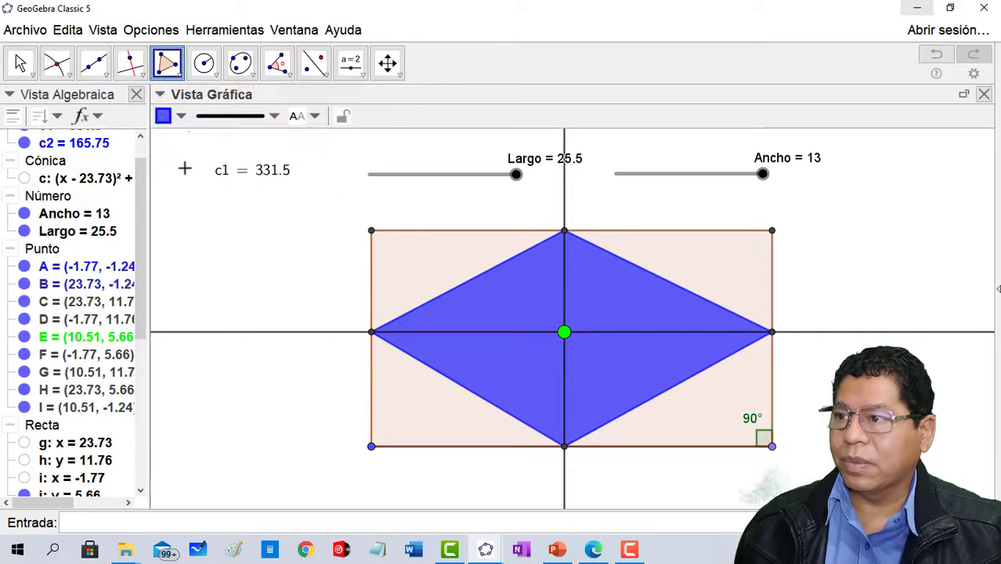
pyautogui.click(181, 117)
pyautogui.click(177, 139)
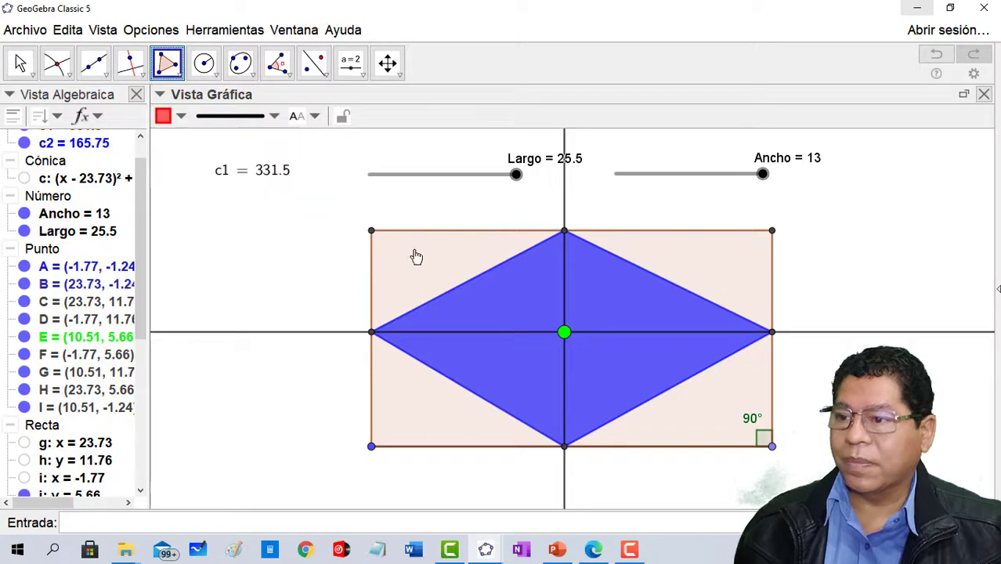
pyautogui.click(371, 333)
pyautogui.click(564, 231)
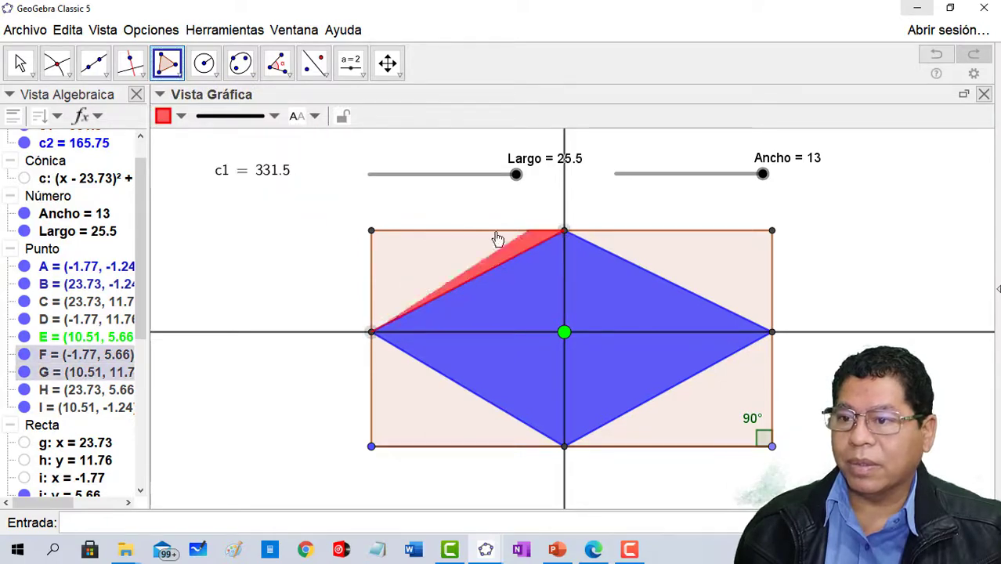
pyautogui.click(372, 234)
pyautogui.click(372, 333)
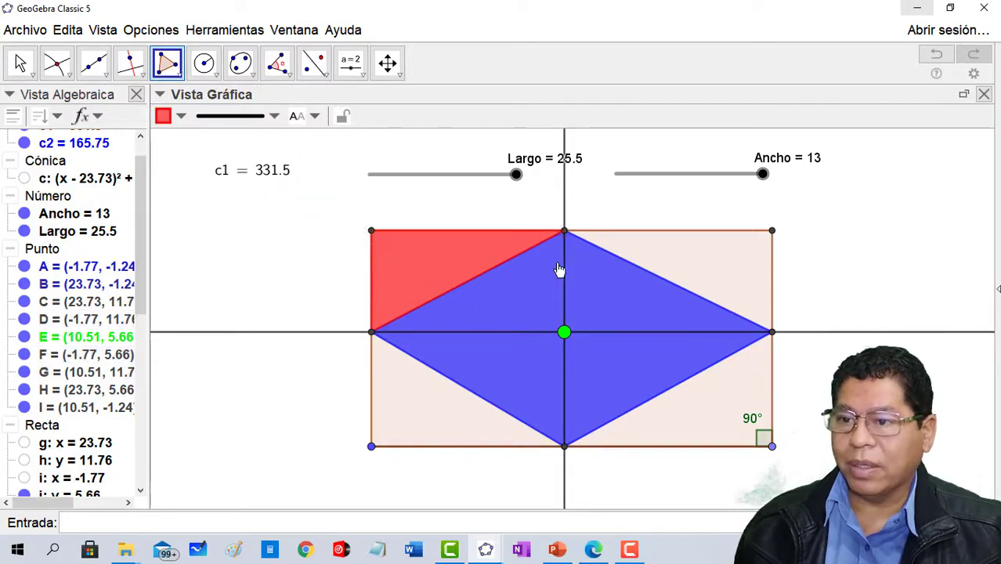
# - Draw a red triangle filling the rectangle's upper-right corner, between the upper and right intersection points and the corner vertex
pyautogui.click(564, 233)
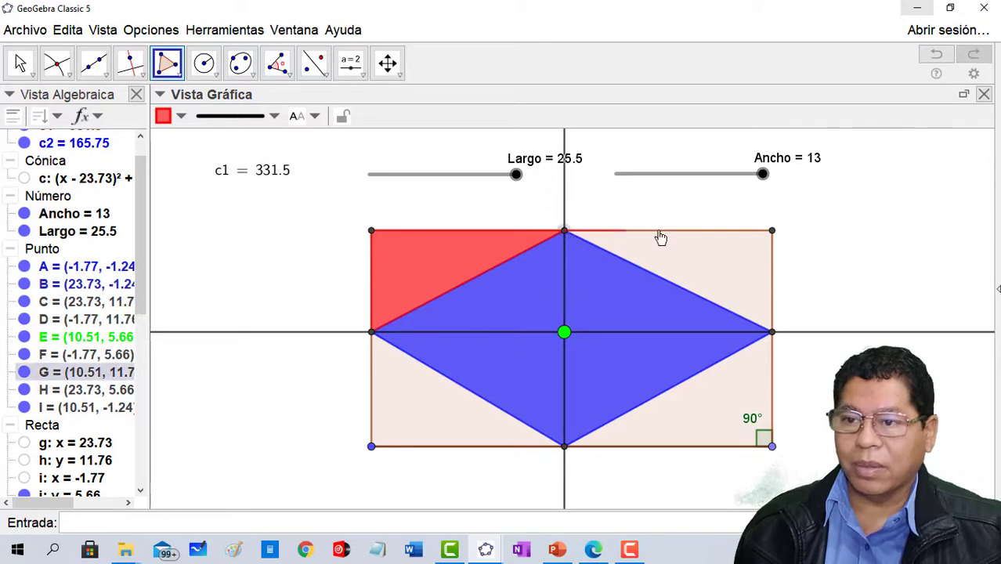
pyautogui.click(771, 232)
pyautogui.click(772, 333)
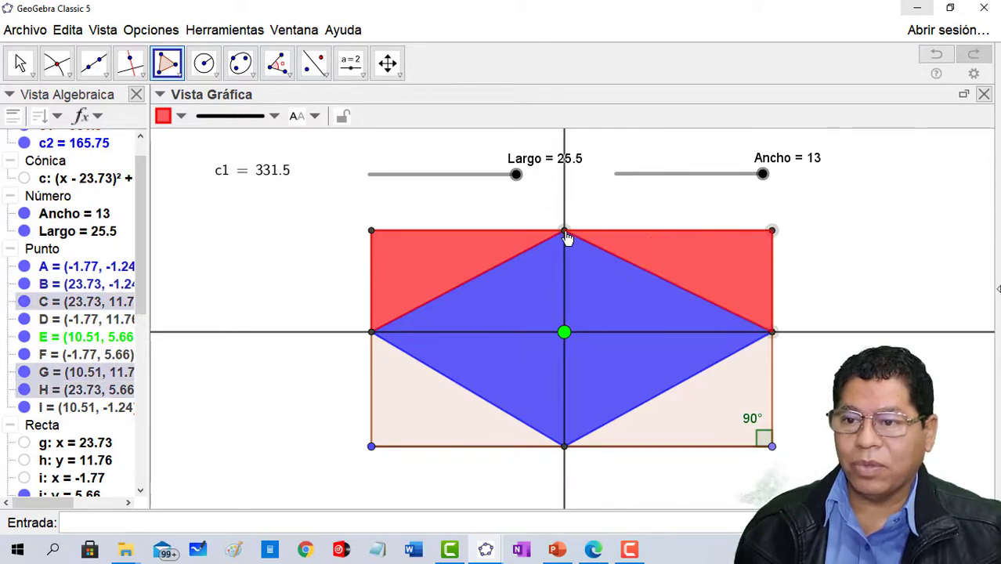
pyautogui.click(565, 234)
# - Draw a red triangle filling the rectangle's lower-right corner, between the right and lower intersection points and the corner vertex
pyautogui.click(773, 332)
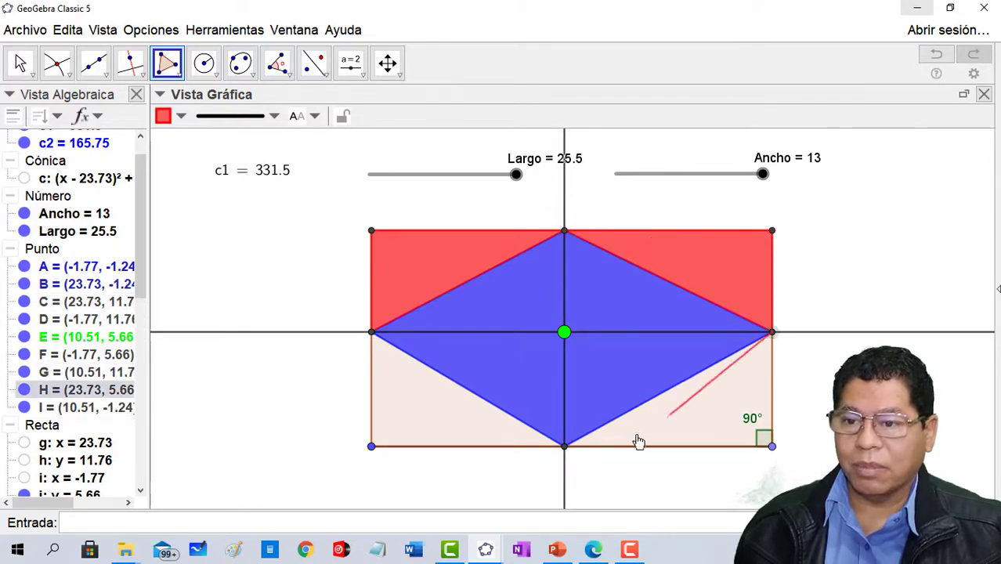
pyautogui.click(565, 447)
pyautogui.click(772, 447)
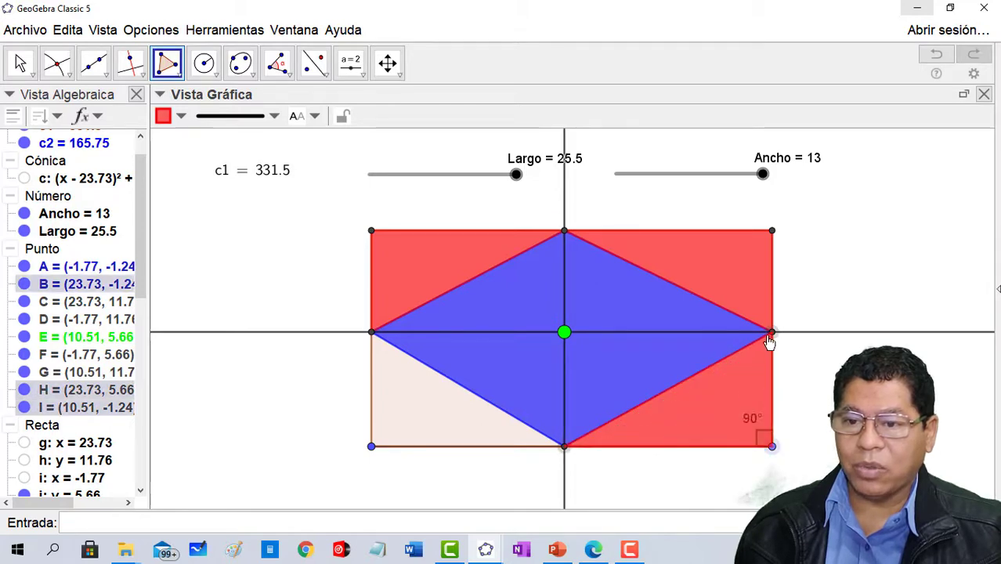
pyautogui.click(773, 333)
# - Draw a red triangle filling the rectangle's lower-left corner, between the lower and left intersection points and the corner vertex
pyautogui.click(565, 448)
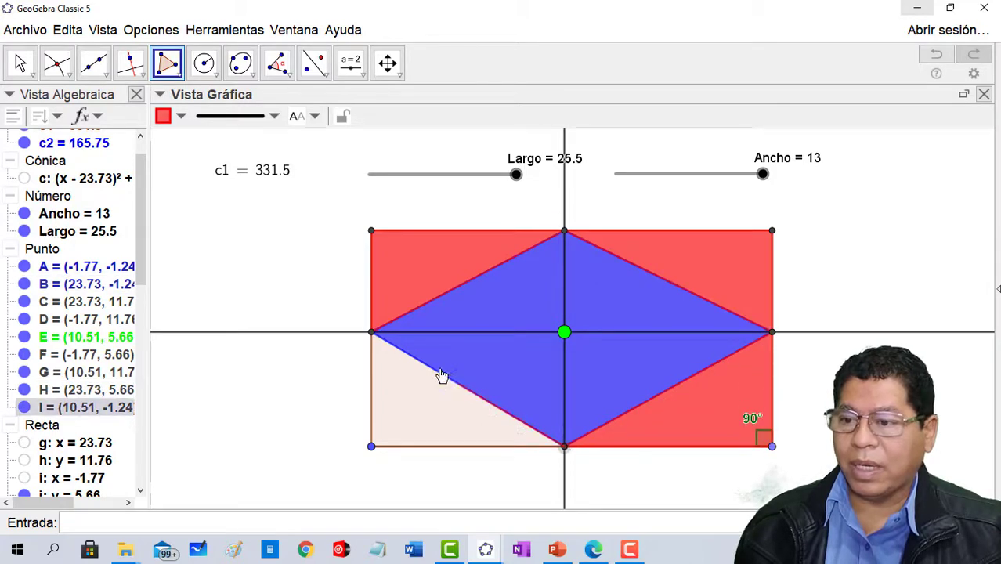
pyautogui.click(371, 333)
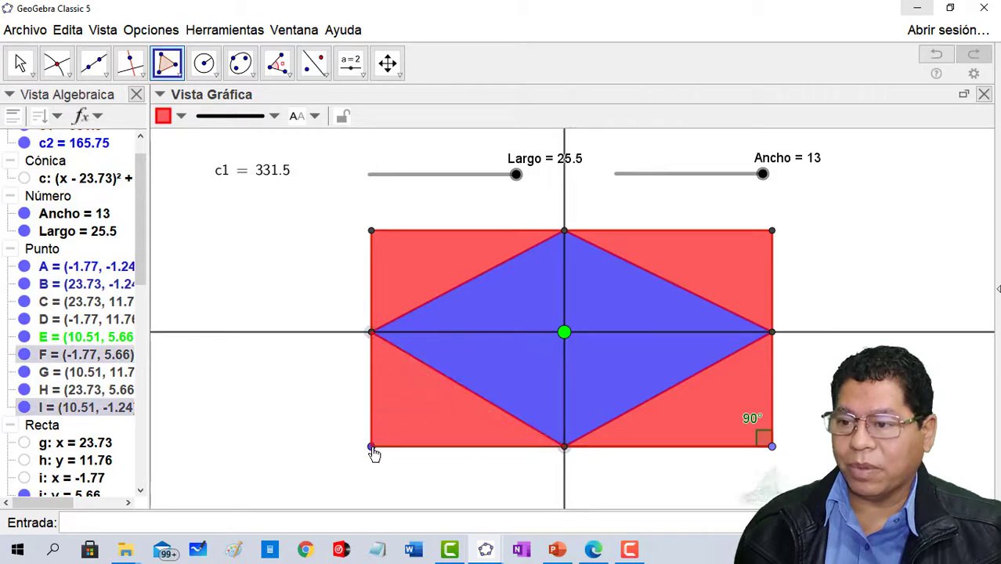
pyautogui.click(371, 447)
pyautogui.click(566, 448)
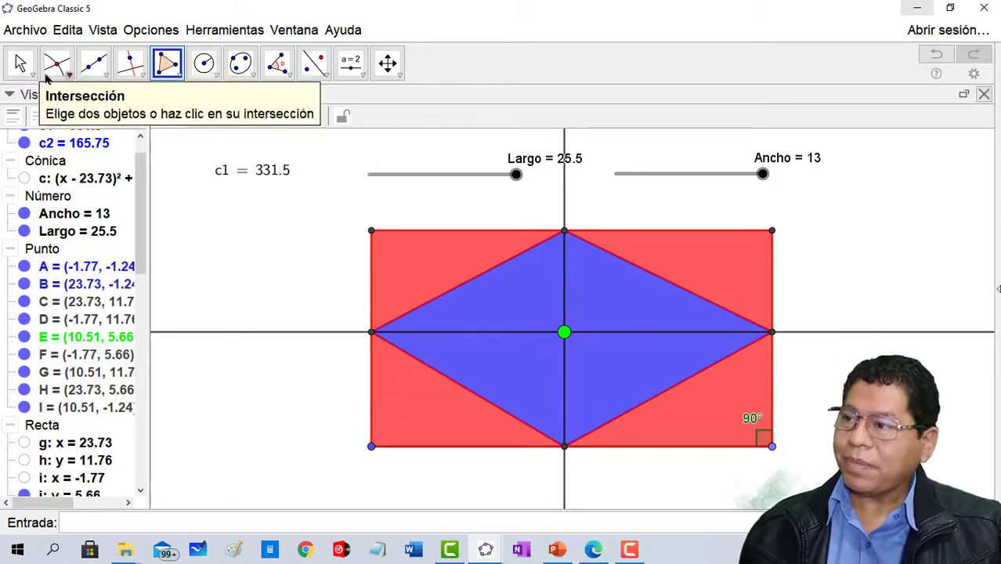
# - Shift the green point slightly, show the blue quadrilateral's area value as its label and place it just below the point
pyautogui.click(20, 63)
pyautogui.moveTo(565, 332)
pyautogui.mouseDown()
pyautogui.moveTo(604, 298)
pyautogui.moveTo(619, 259)
pyautogui.moveTo(550, 251)
pyautogui.moveTo(479, 274)
pyautogui.moveTo(471, 344)
pyautogui.moveTo(501, 391)
pyautogui.moveTo(560, 427)
pyautogui.moveTo(630, 419)
pyautogui.moveTo(682, 387)
pyautogui.moveTo(677, 339)
pyautogui.moveTo(602, 317)
pyautogui.moveTo(571, 319)
pyautogui.moveTo(548, 339)
pyautogui.moveTo(561, 377)
pyautogui.moveTo(620, 398)
pyautogui.moveTo(664, 365)
pyautogui.moveTo(642, 321)
pyautogui.moveTo(585, 304)
pyautogui.moveTo(551, 306)
pyautogui.moveTo(523, 323)
pyautogui.moveTo(515, 359)
pyautogui.moveTo(530, 385)
pyautogui.moveTo(580, 401)
pyautogui.moveTo(644, 403)
pyautogui.moveTo(688, 377)
pyautogui.moveTo(699, 329)
pyautogui.moveTo(684, 300)
pyautogui.moveTo(632, 290)
pyautogui.moveTo(578, 320)
pyautogui.moveTo(582, 367)
pyautogui.moveTo(580, 307)
pyautogui.moveTo(561, 312)
pyautogui.moveTo(557, 347)
pyautogui.moveTo(560, 331)
pyautogui.mouseUp()
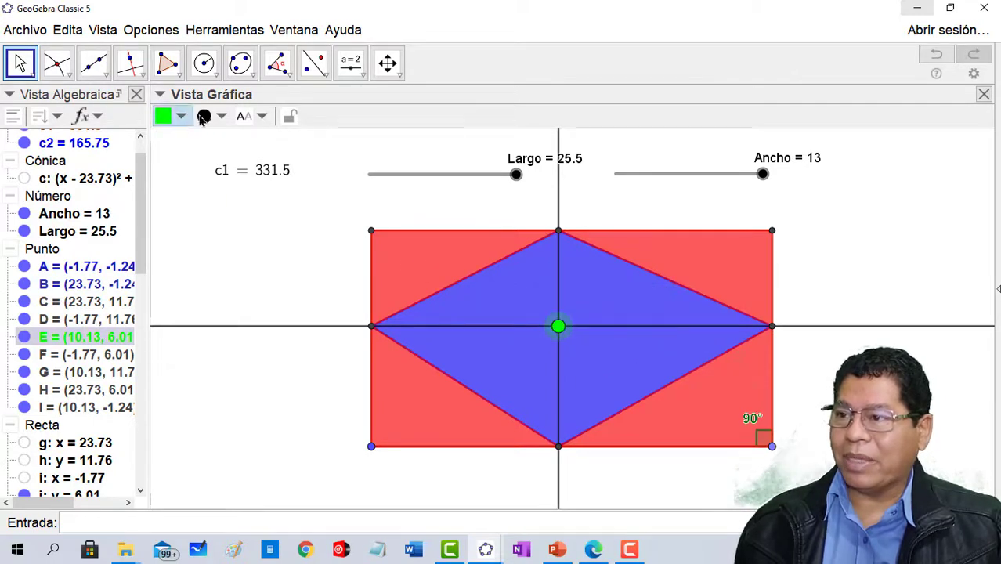
pyautogui.click(502, 288)
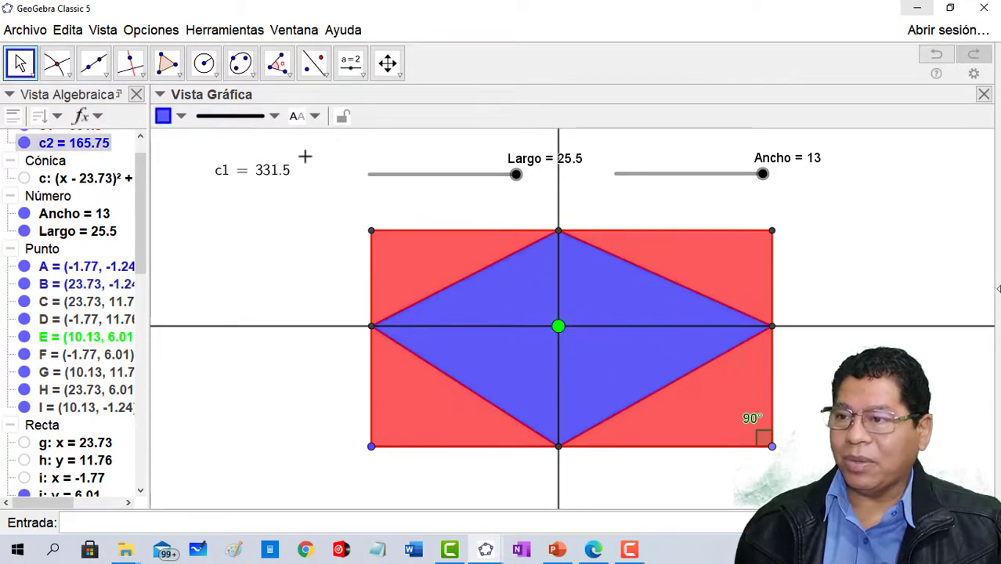
pyautogui.click(313, 116)
pyautogui.click(327, 208)
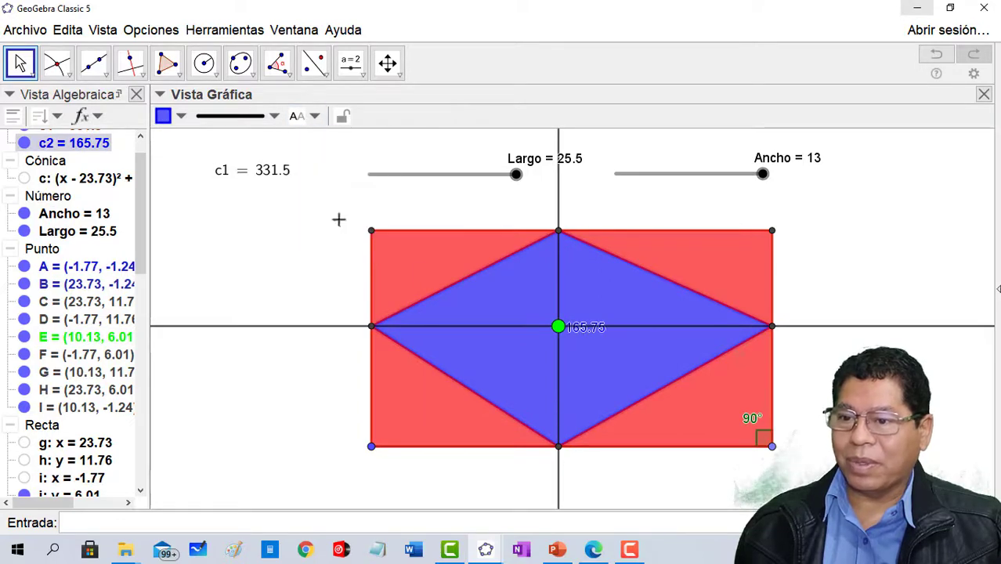
pyautogui.moveTo(581, 333); pyautogui.dragTo(584, 353)
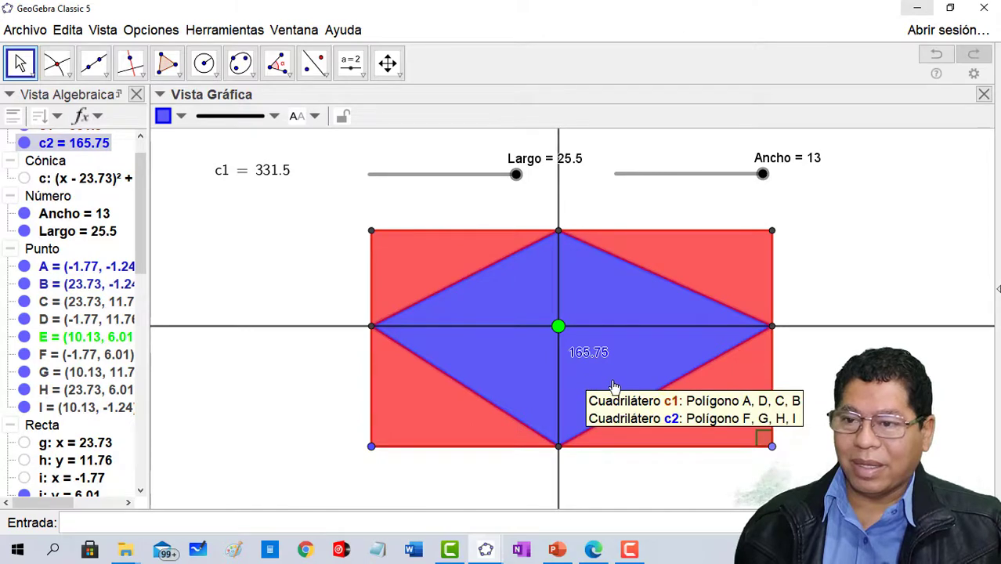
# - Move the green point to about (7.14, 6.23) and hide the two perpendicular lines through it
pyautogui.click(558, 325)
pyautogui.moveTo(558, 326); pyautogui.dragTo(511, 323)
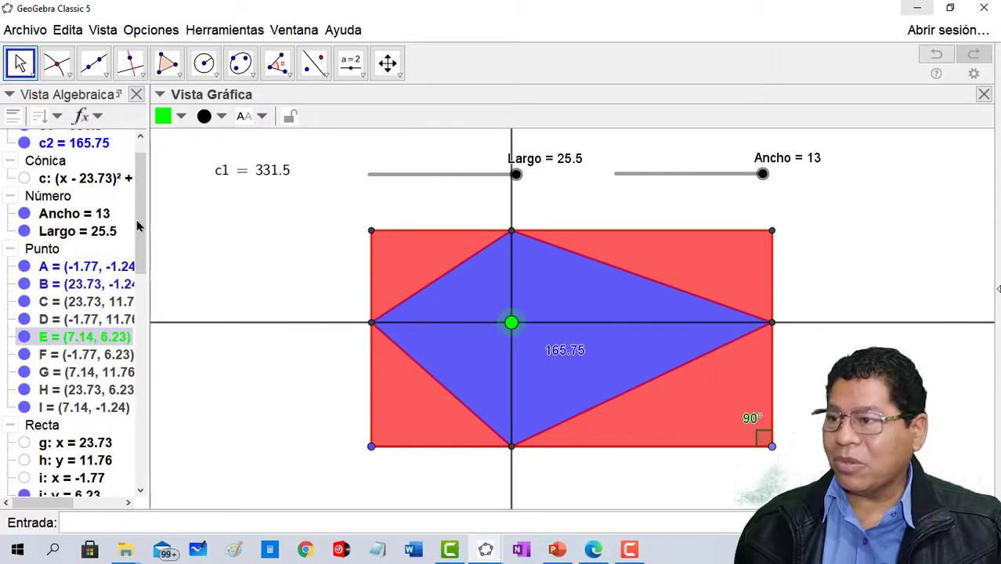
pyautogui.scroll(-6, 62, 267)
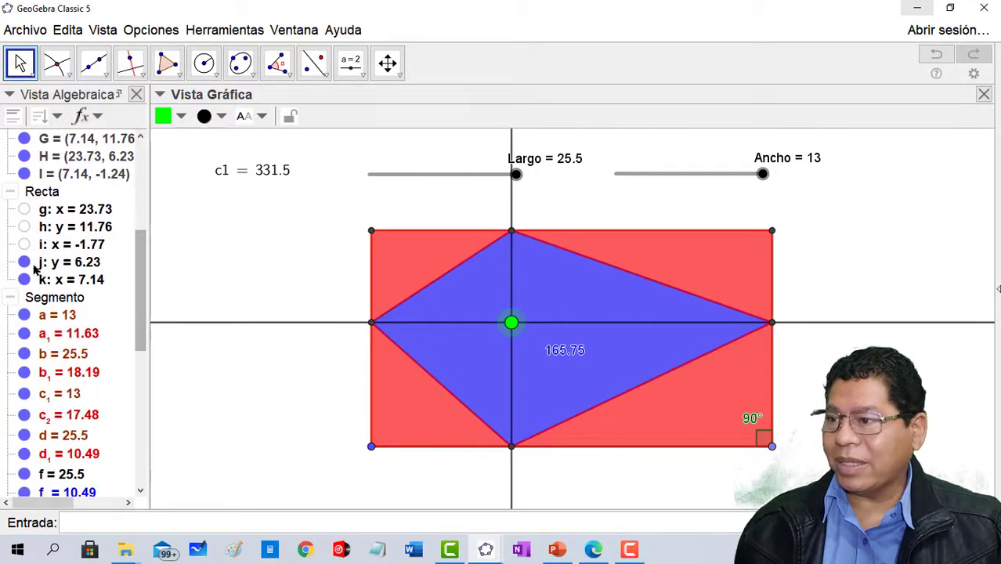
pyautogui.click(24, 262)
pyautogui.click(25, 279)
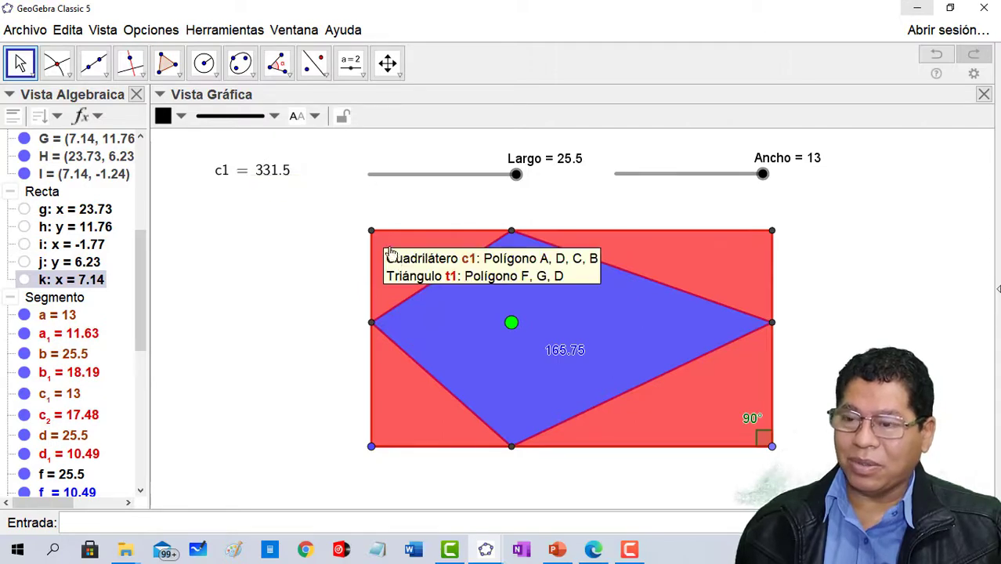
# - Set the Largo slider to 24 and move the green point around inside the rectangle to compare the areas
pyautogui.moveTo(515, 174)
pyautogui.mouseDown()
pyautogui.moveTo(505, 173)
pyautogui.moveTo(509, 184)
pyautogui.mouseUp()
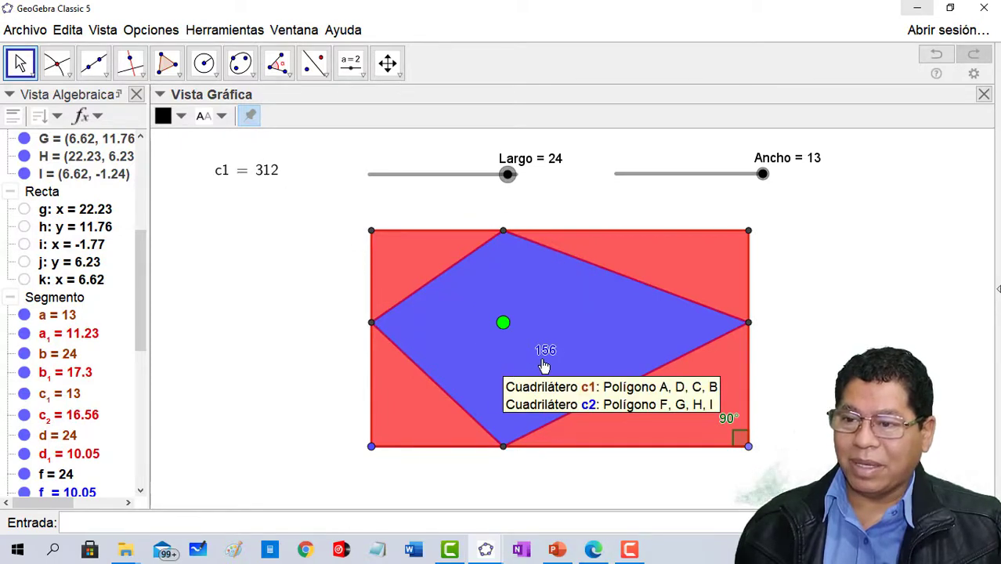
pyautogui.moveTo(502, 323); pyautogui.dragTo(568, 280)
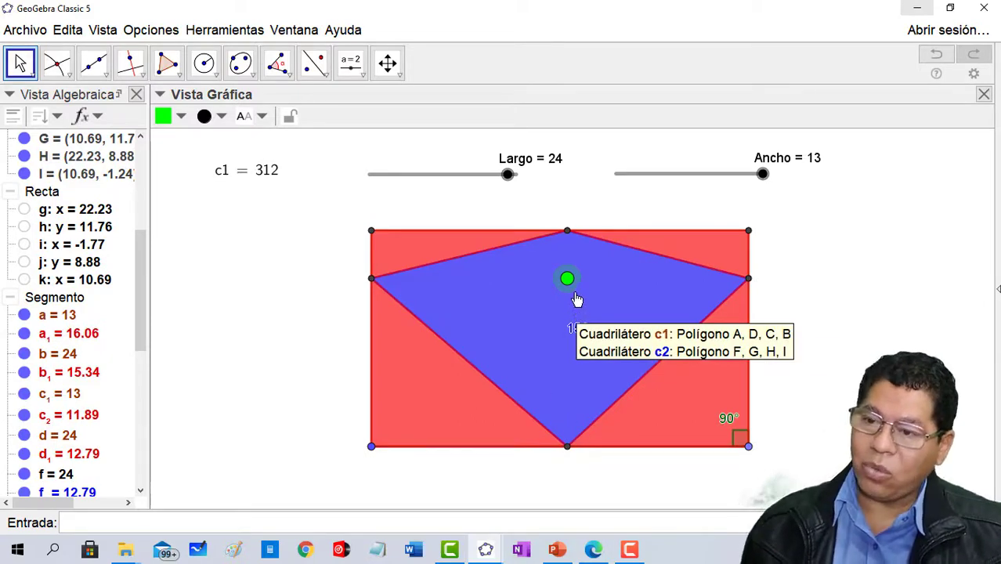
pyautogui.moveTo(569, 284); pyautogui.dragTo(584, 241)
pyautogui.moveTo(583, 237); pyautogui.dragTo(582, 319)
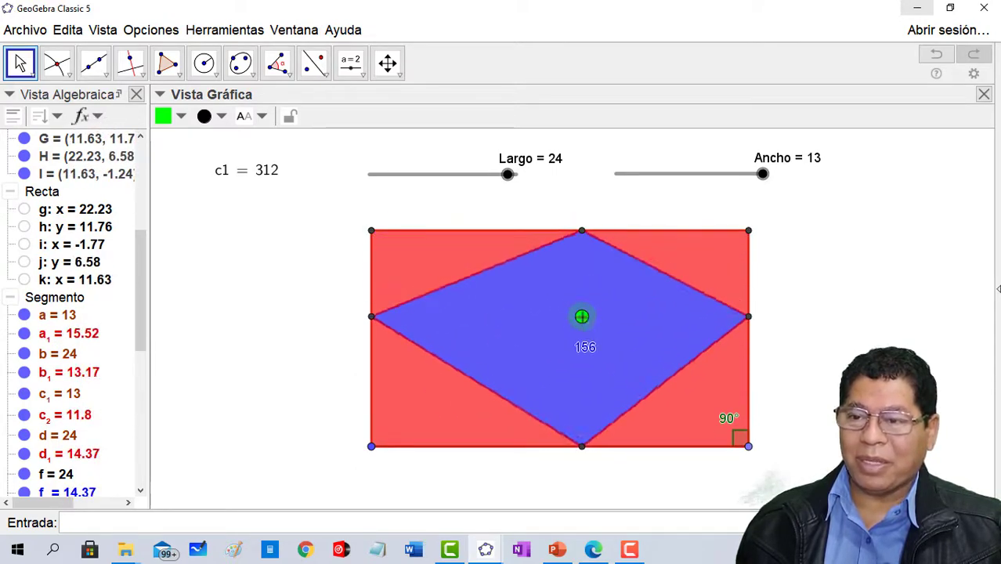
# - Set the Largo slider to 25.5 and move the green point to about (10.32, 5.97), near the rectangle's centre
pyautogui.moveTo(510, 179); pyautogui.dragTo(518, 177)
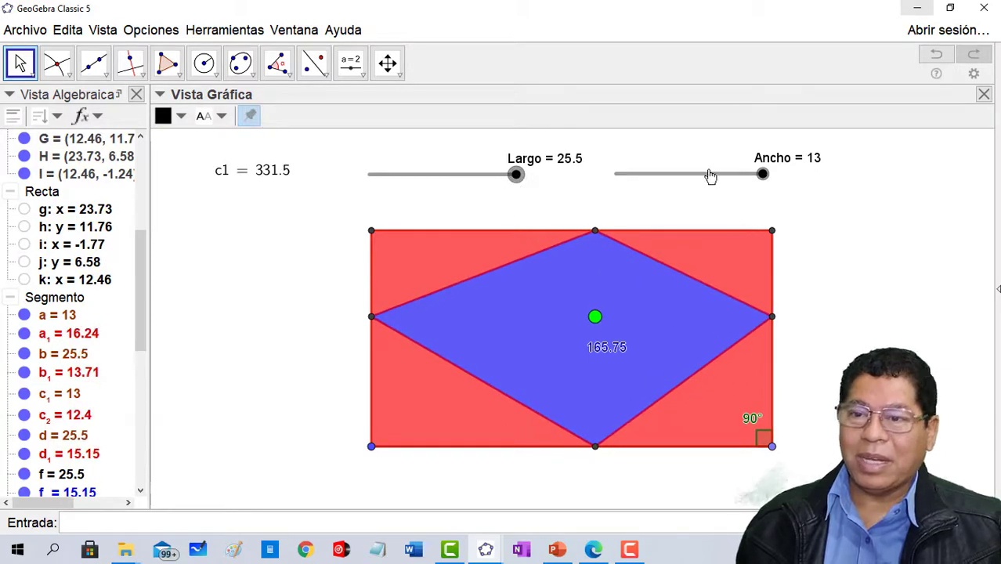
pyautogui.click(765, 174)
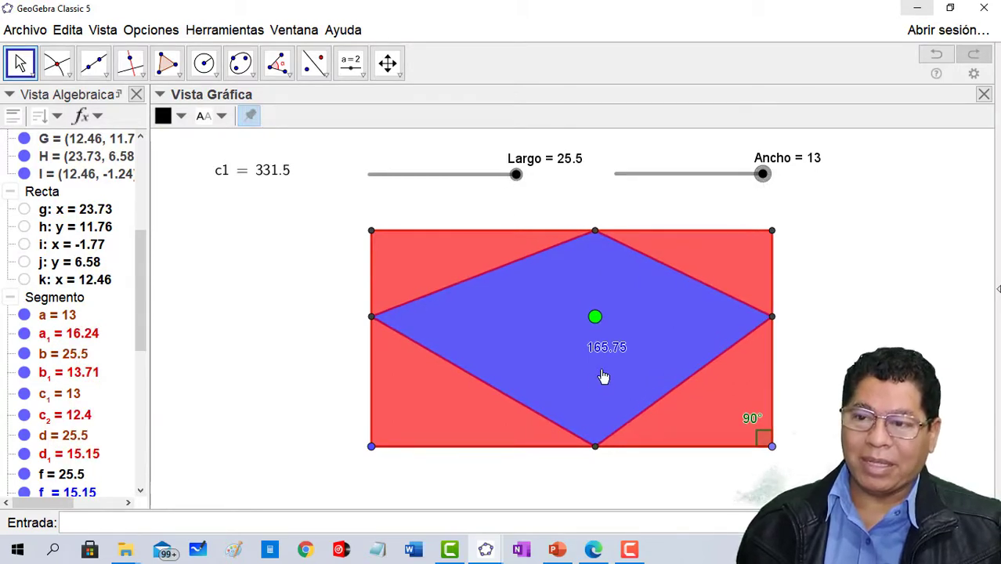
pyautogui.moveTo(597, 324)
pyautogui.mouseDown()
pyautogui.moveTo(610, 370)
pyautogui.moveTo(605, 311)
pyautogui.mouseUp()
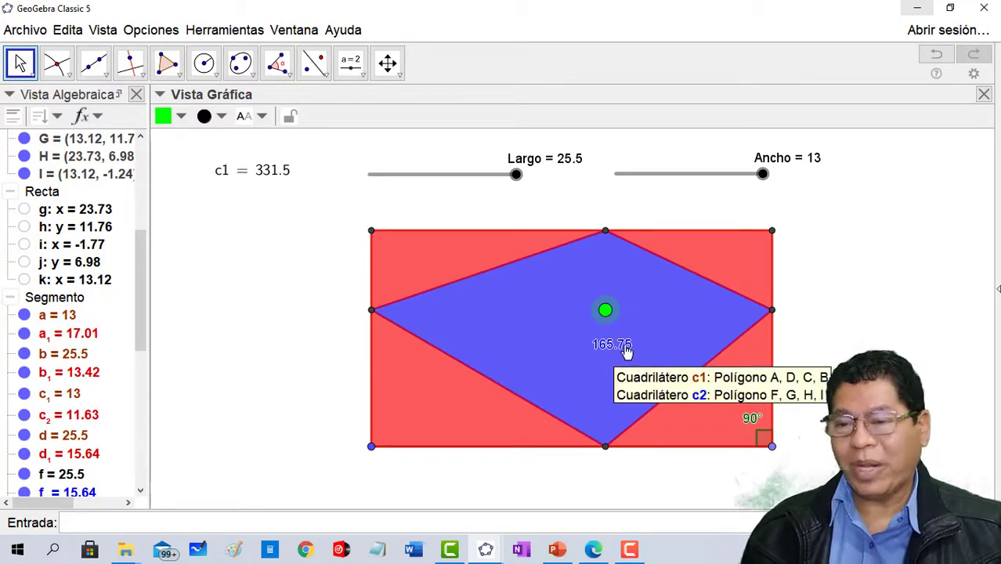
pyautogui.moveTo(605, 311); pyautogui.dragTo(562, 333)
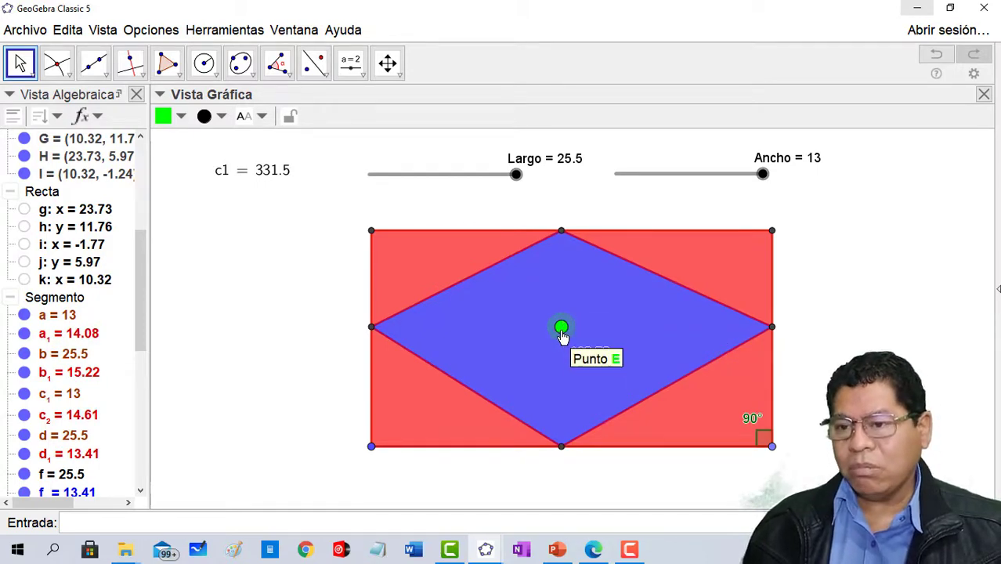
# - Delete the green point together with the figures that depend on it, leaving the plain rectangle
pyautogui.rightClick(561, 333)
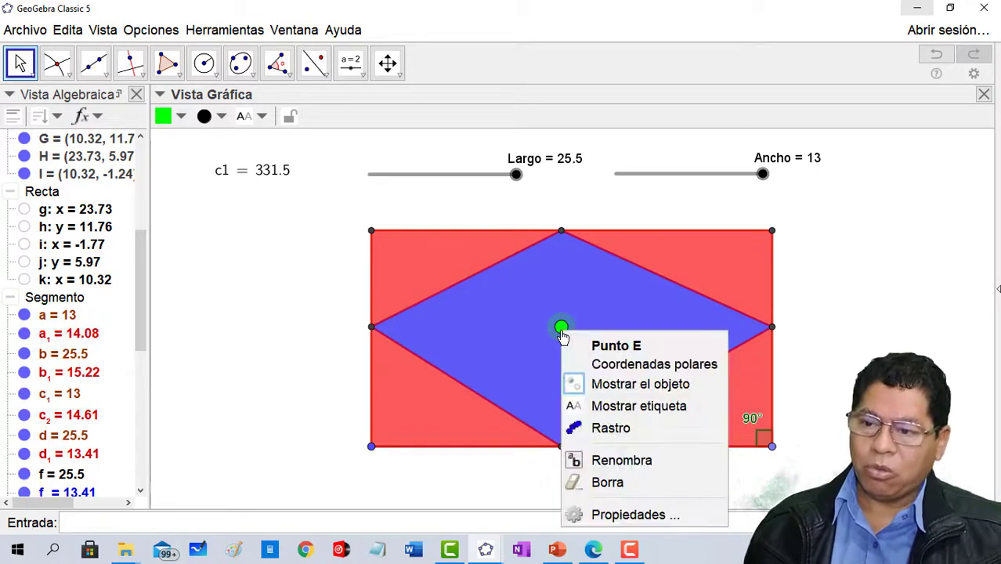
pyautogui.click(619, 482)
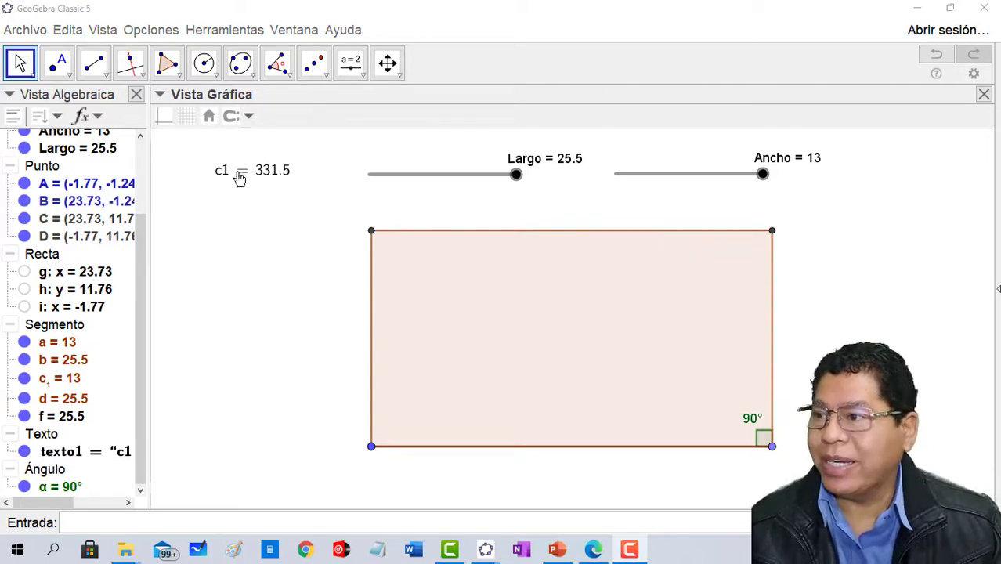
# - Mark the midpoints of the rectangle's upper and lower sides
pyautogui.click(60, 69)
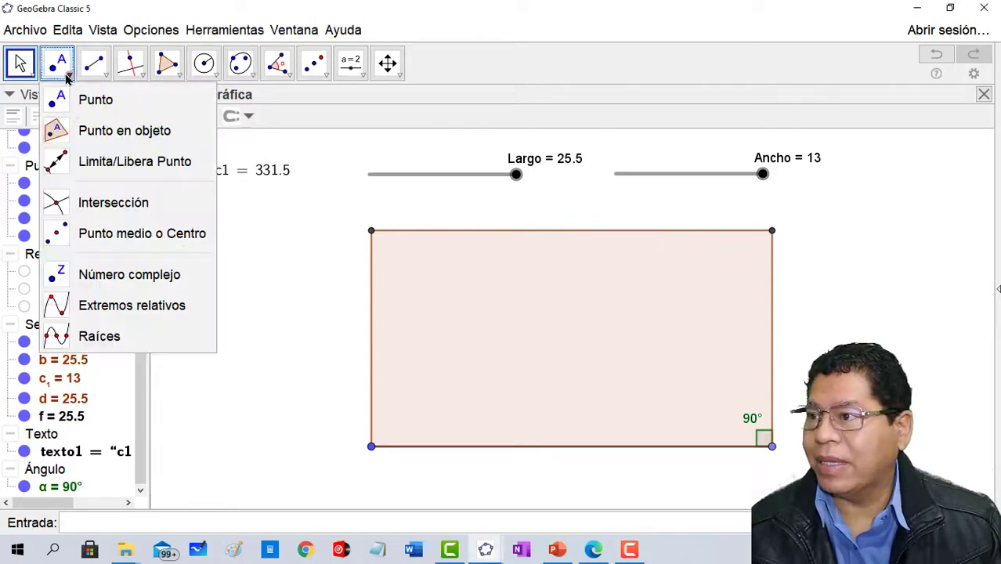
pyautogui.click(134, 233)
pyautogui.click(571, 235)
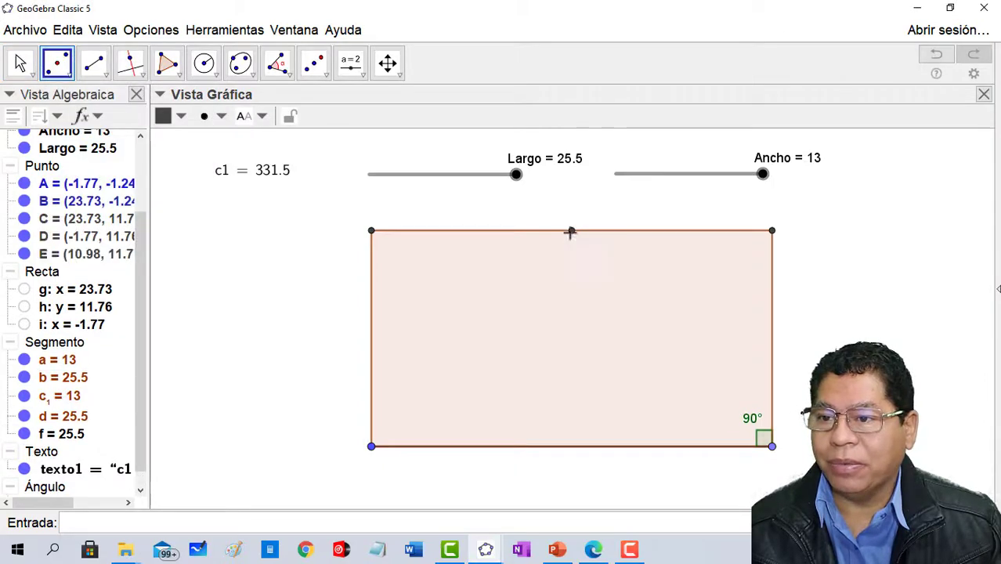
pyautogui.click(571, 448)
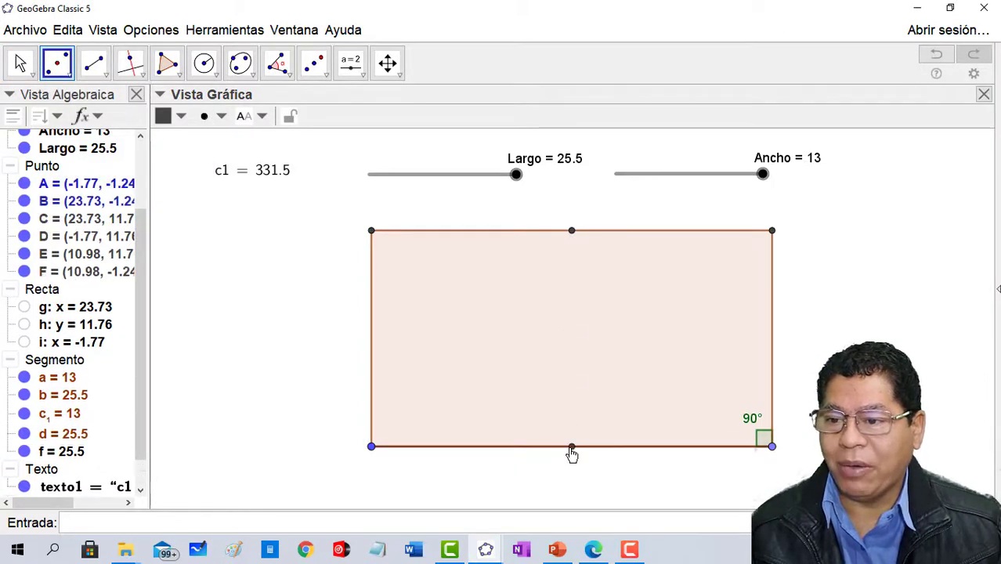
# - Join the midpoints of the upper and lower sides with a segment and mark that segment's midpoint
pyautogui.click(101, 67)
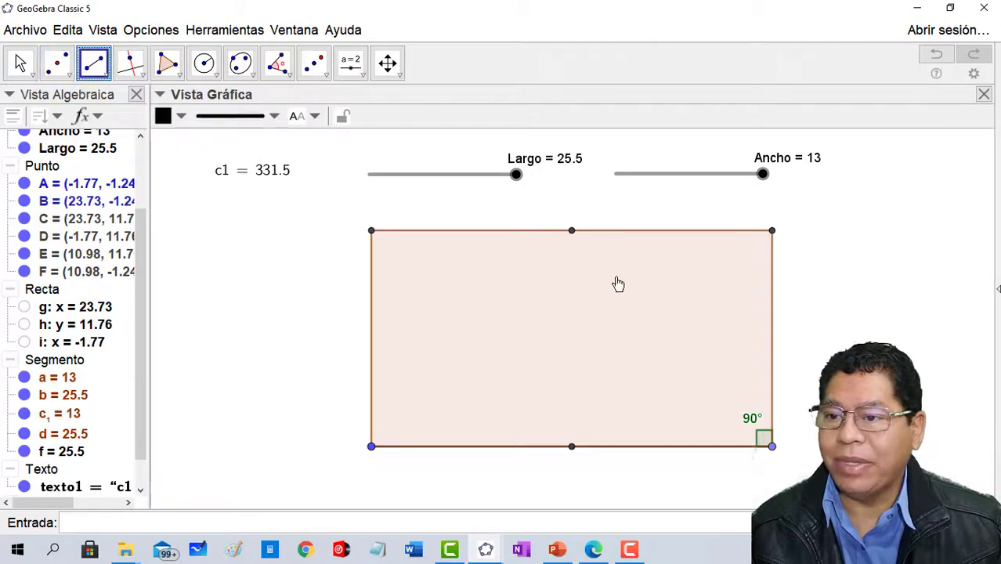
pyautogui.click(573, 233)
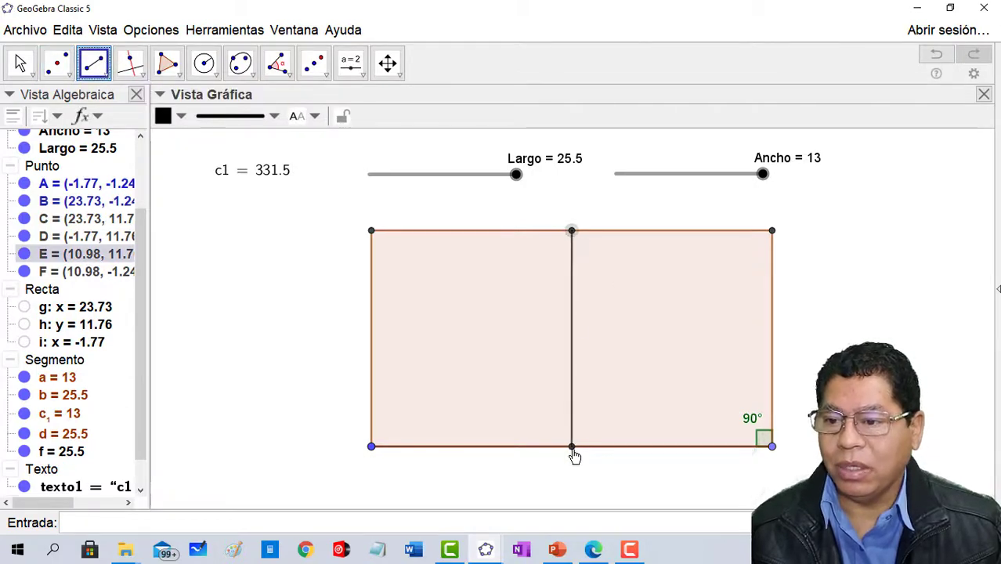
pyautogui.click(573, 447)
pyautogui.click(57, 63)
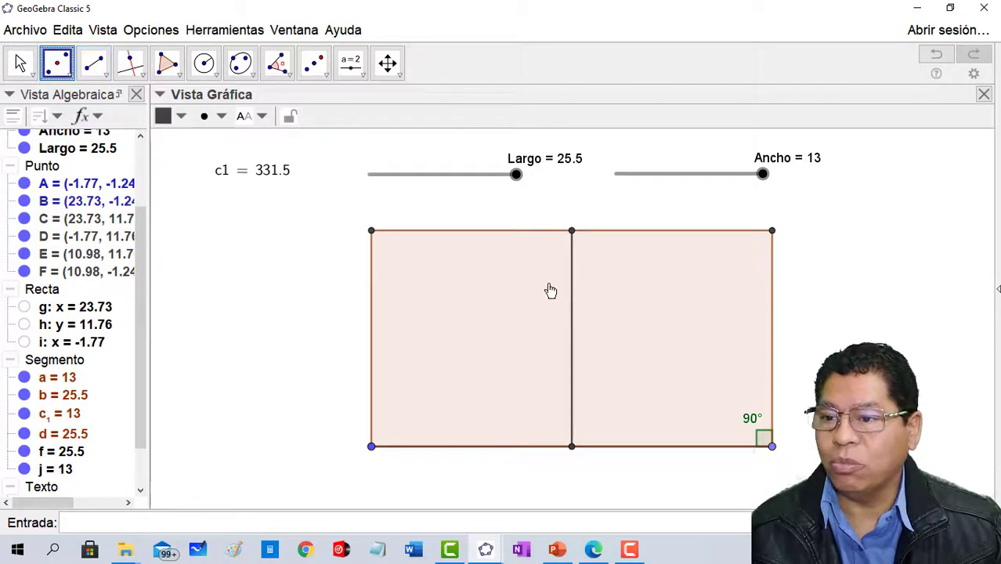
pyautogui.click(573, 345)
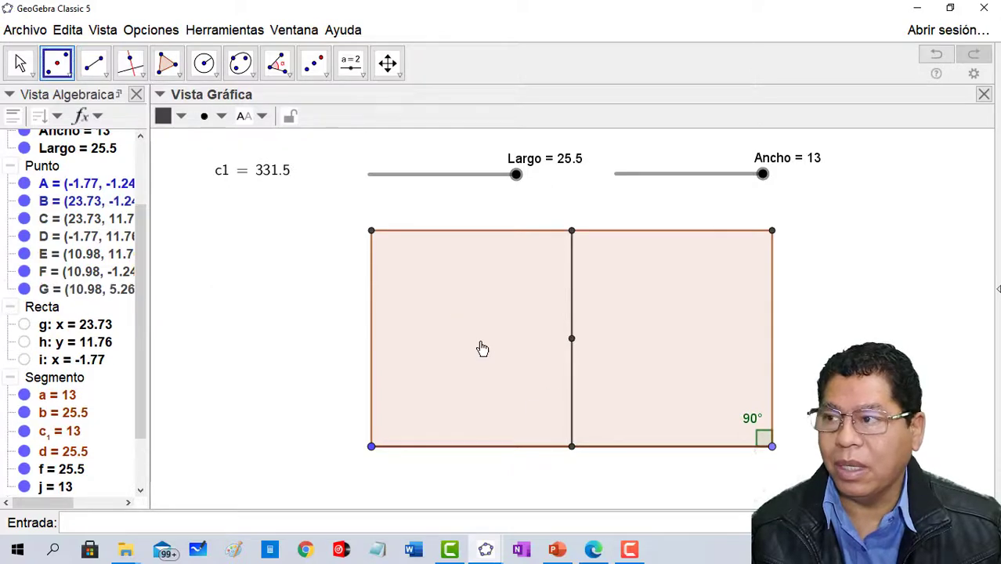
# - Place a point on the rectangle's interior at about (7.89, 0.97), left of the middle segment, and make it large and green
pyautogui.click(67, 75)
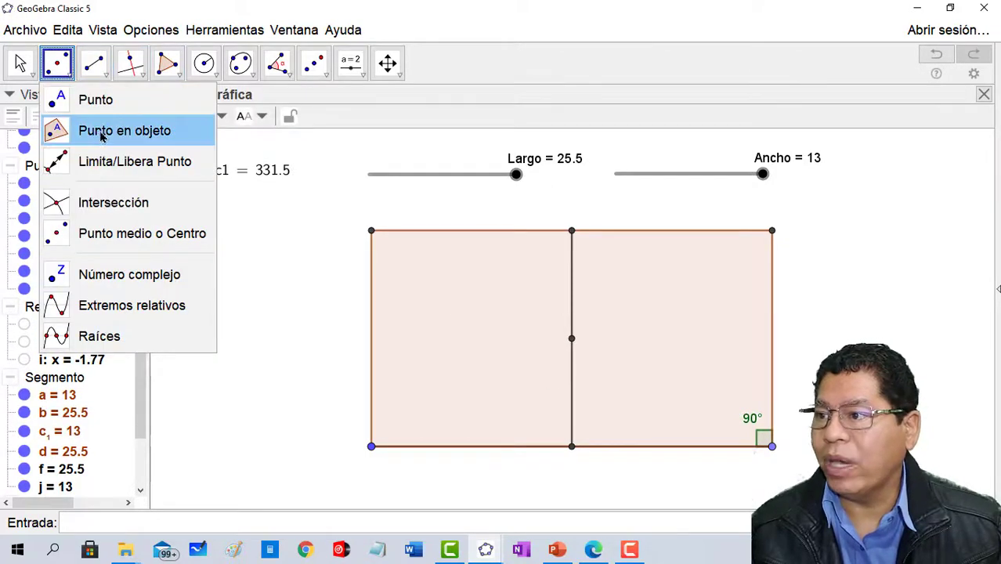
pyautogui.click(103, 130)
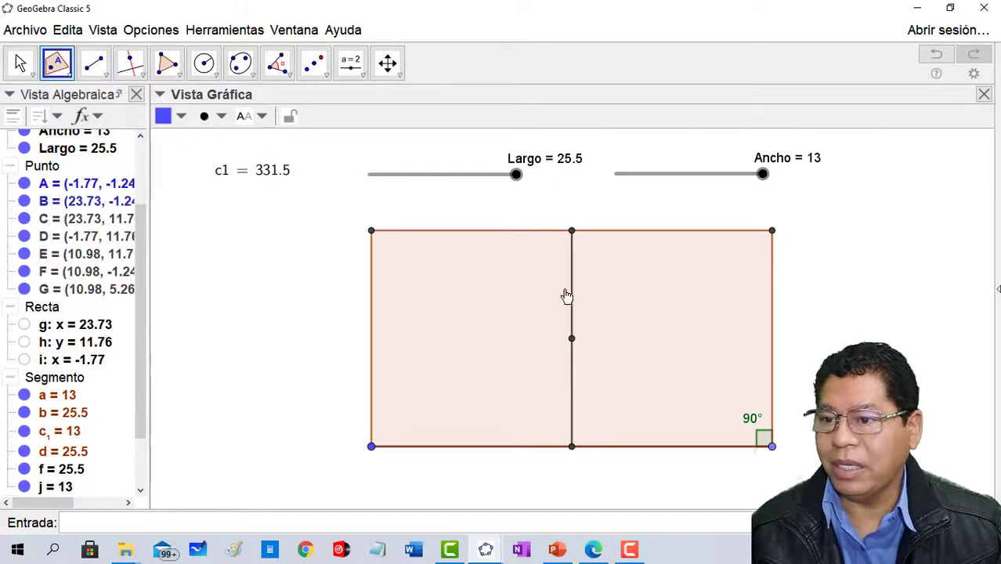
pyautogui.click(523, 410)
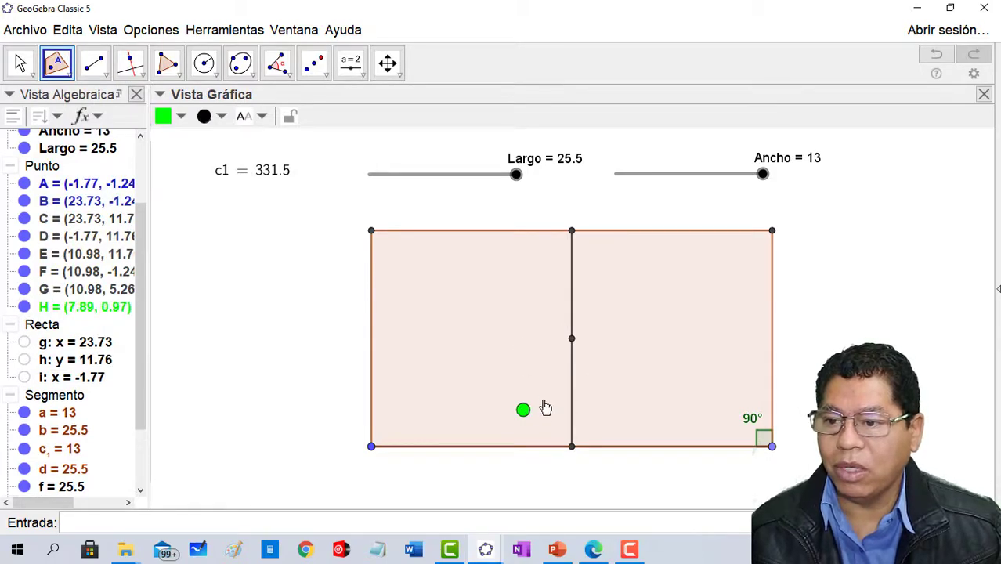
# - Reflect the green point through the midpoint of the middle segment using central symmetry
pyautogui.click(323, 71)
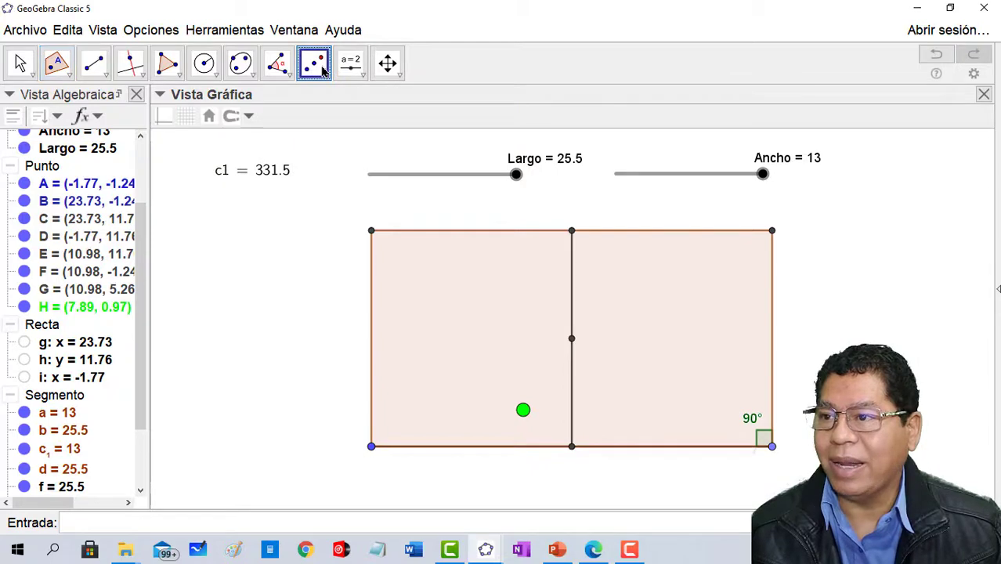
pyautogui.click(324, 72)
pyautogui.click(523, 412)
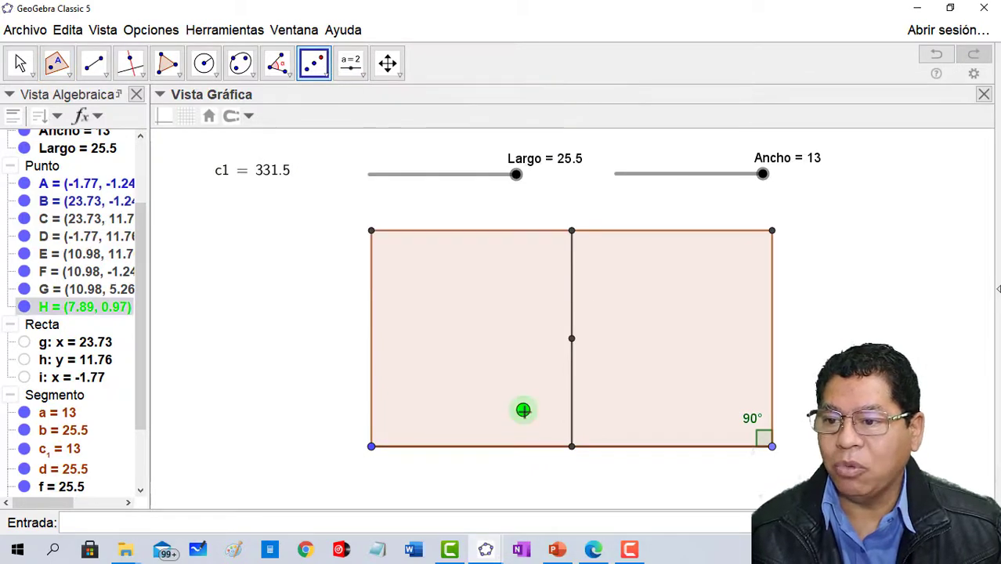
pyautogui.click(571, 339)
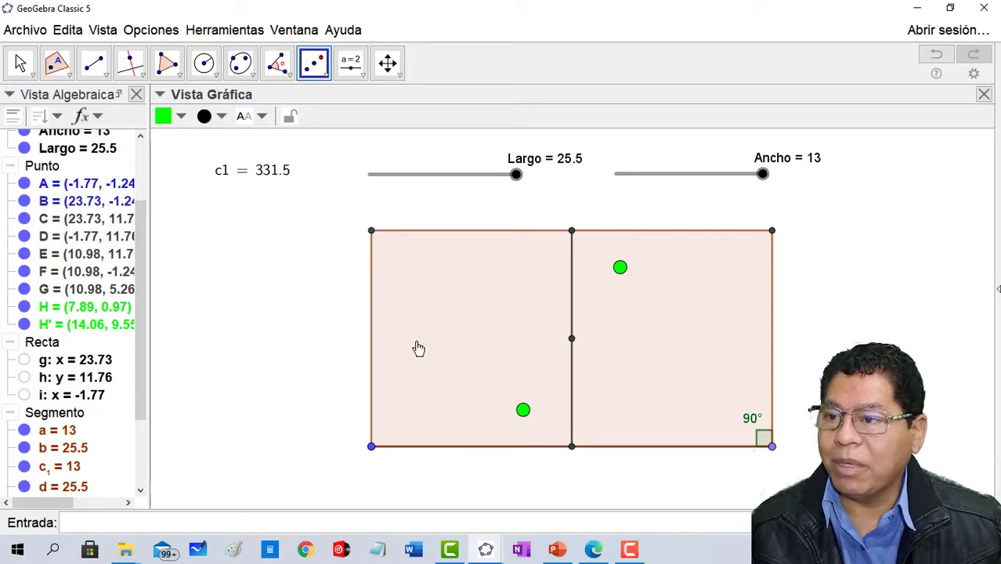
# - Place a green point on the rectangle's lower side at about (4.06, -1.24) and reflect it through the middle segment's midpoint
pyautogui.click(56, 63)
pyautogui.click(93, 104)
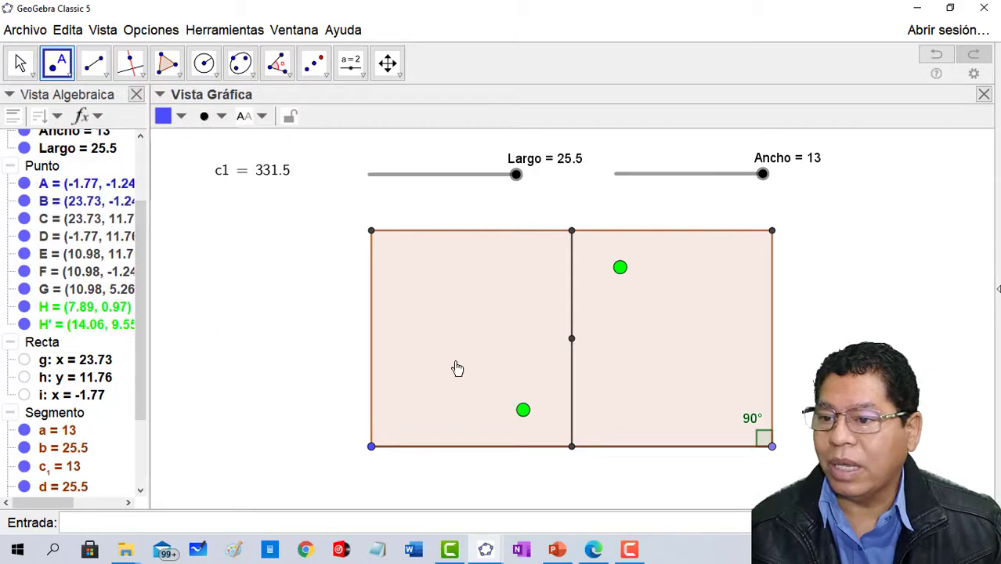
pyautogui.click(463, 446)
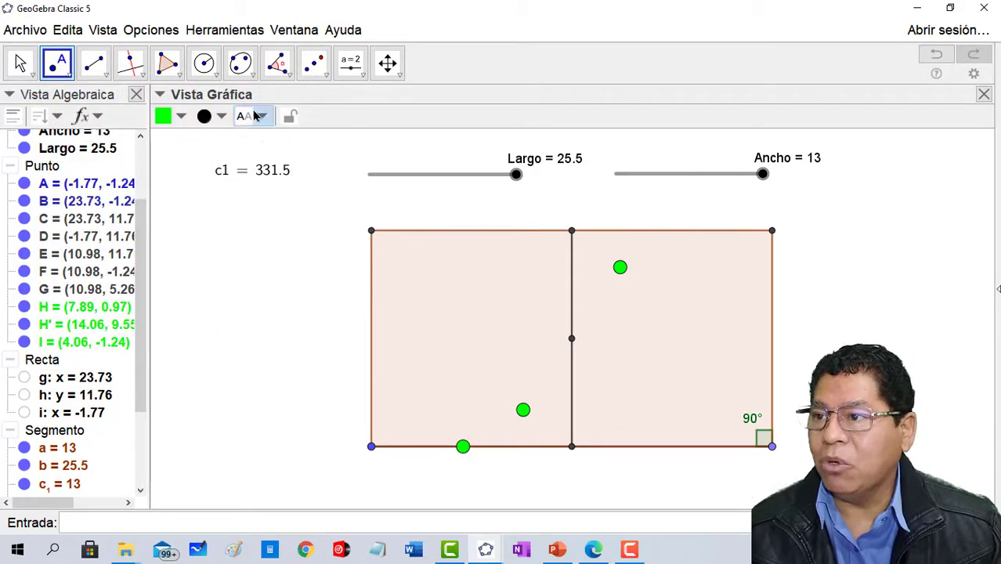
pyautogui.click(315, 67)
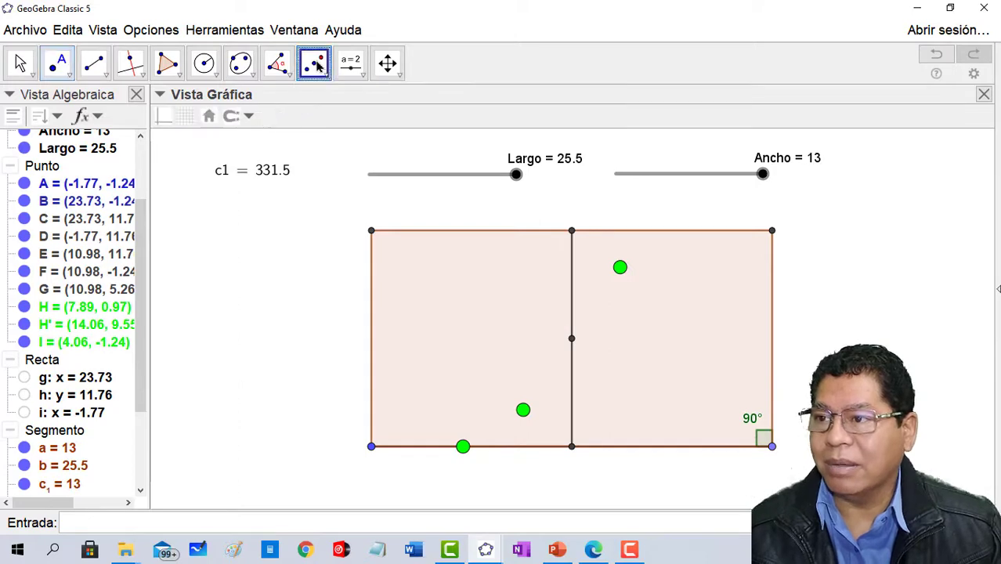
pyautogui.click(463, 447)
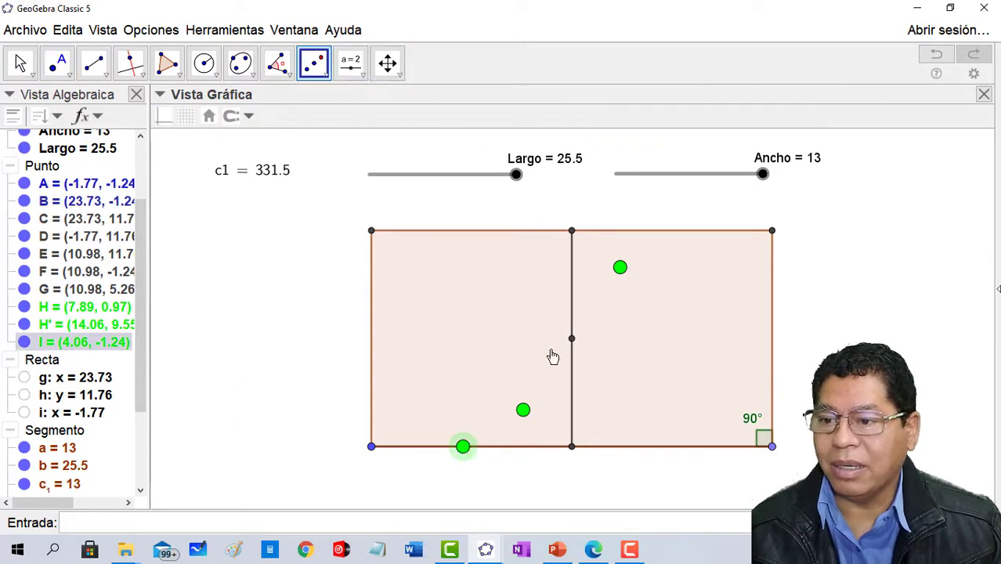
pyautogui.click(572, 340)
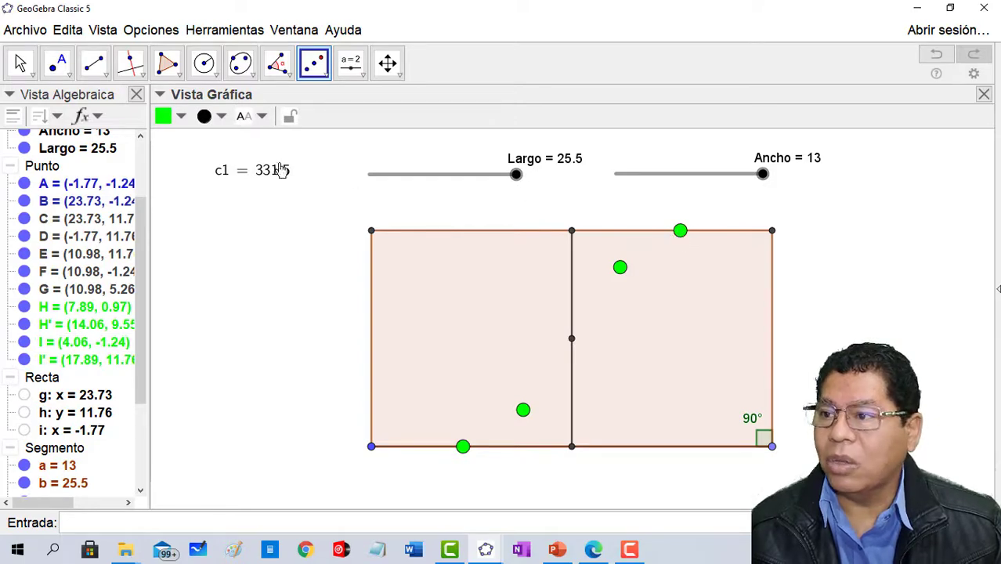
# - Draw a red polygon over the rectangle's left part, bounded by its left corners, the four green points and the centre point
pyautogui.click(169, 67)
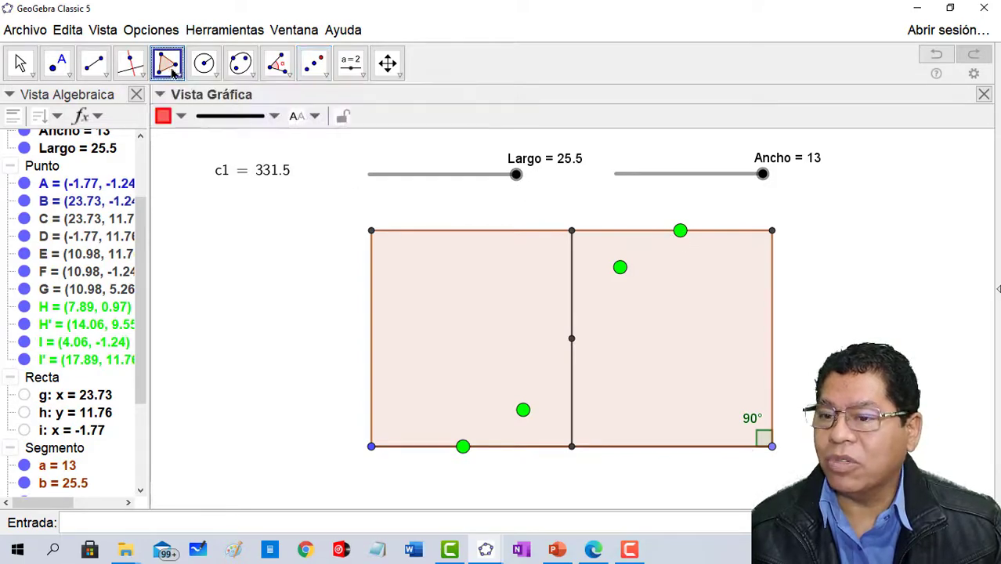
pyautogui.click(372, 232)
pyautogui.click(680, 230)
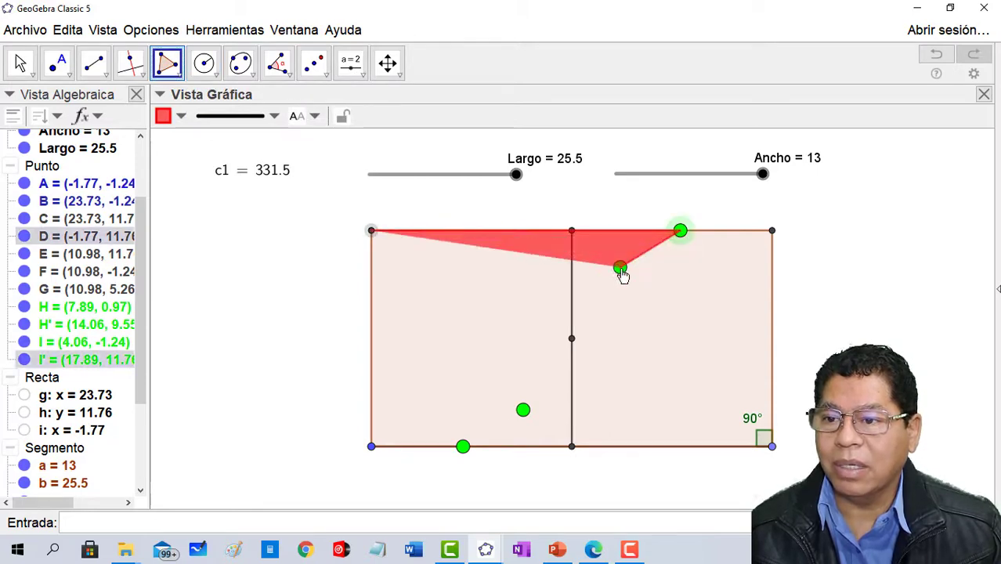
pyautogui.click(621, 268)
pyautogui.click(573, 339)
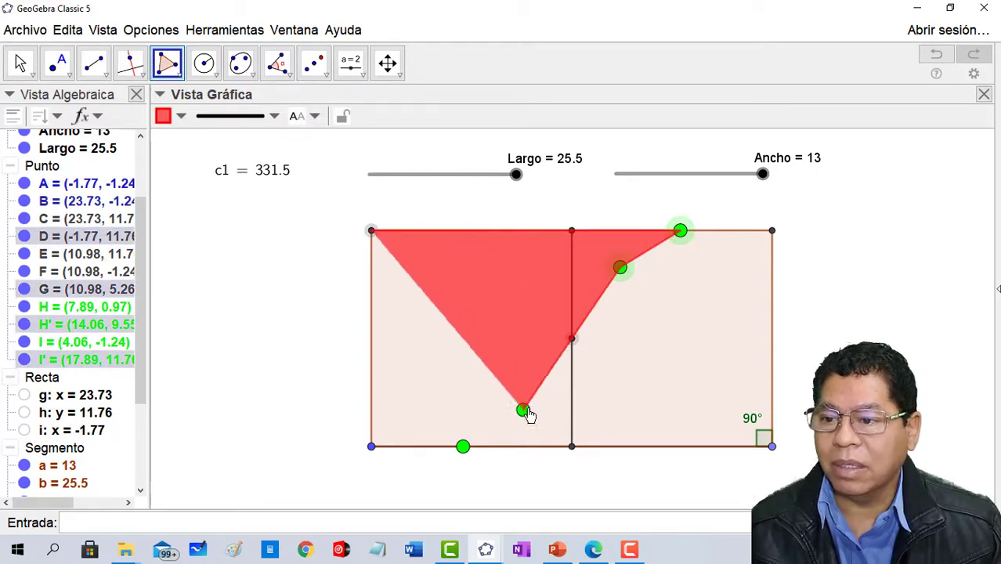
pyautogui.click(523, 411)
pyautogui.click(464, 447)
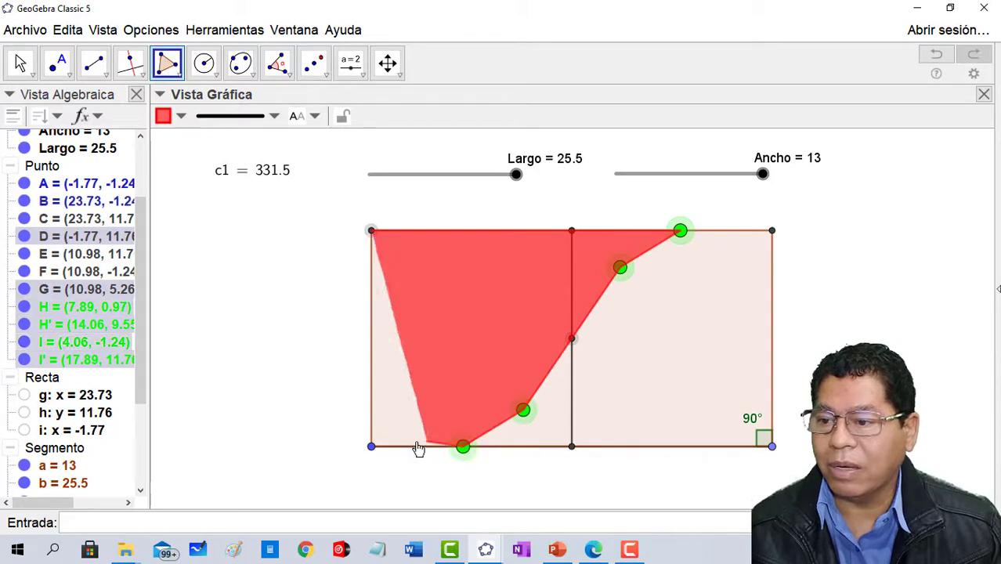
pyautogui.click(372, 447)
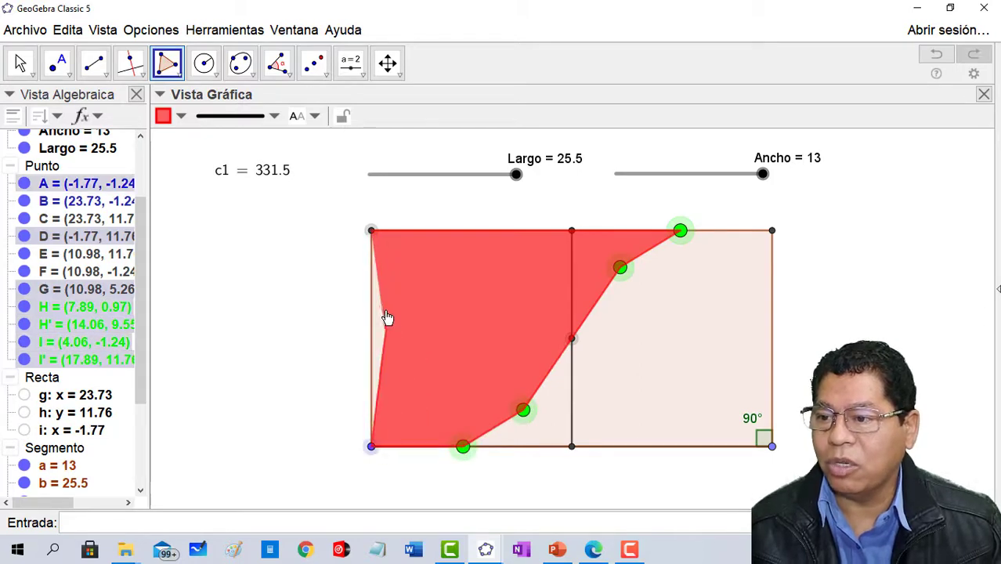
pyautogui.click(373, 232)
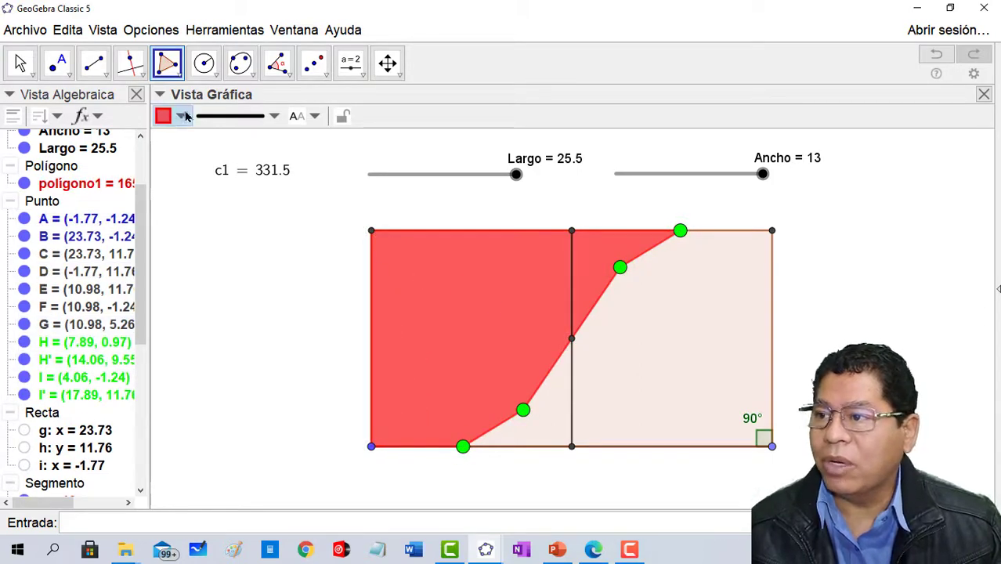
# - Draw a blue polygon over the rectangle's right part, bounded by its right corners, the four green points and the centre point
pyautogui.click(20, 63)
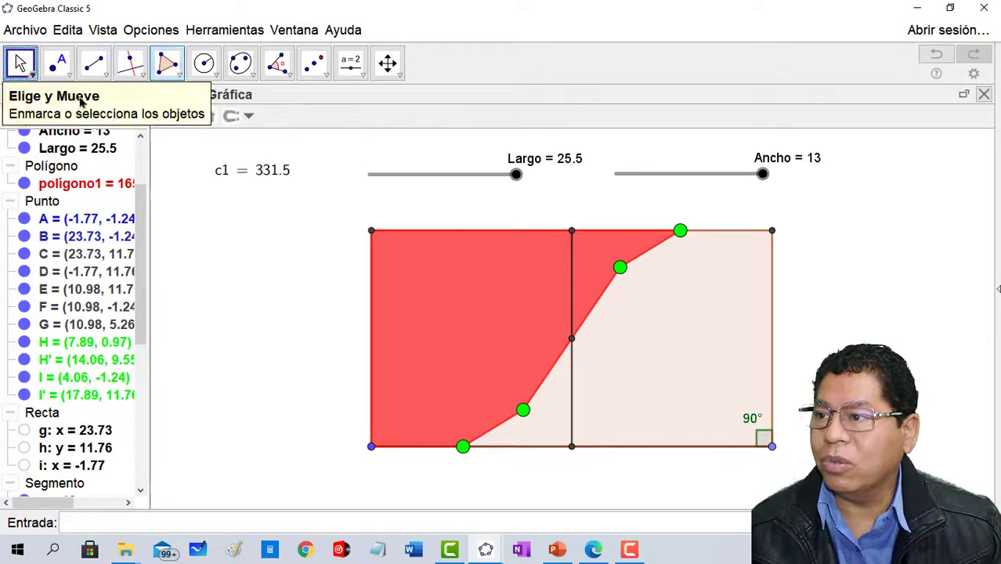
pyautogui.click(166, 63)
pyautogui.click(163, 116)
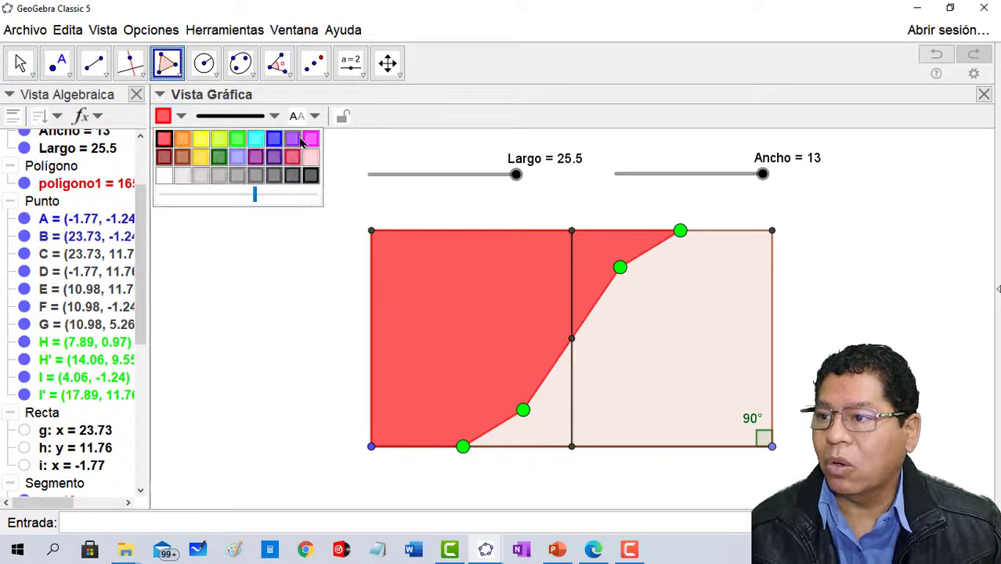
pyautogui.click(274, 138)
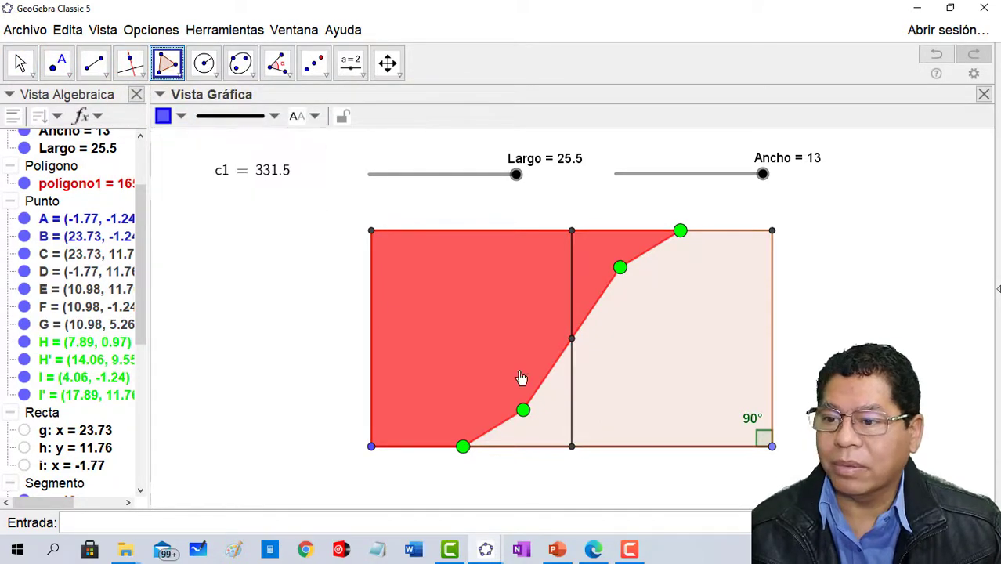
pyautogui.click(463, 447)
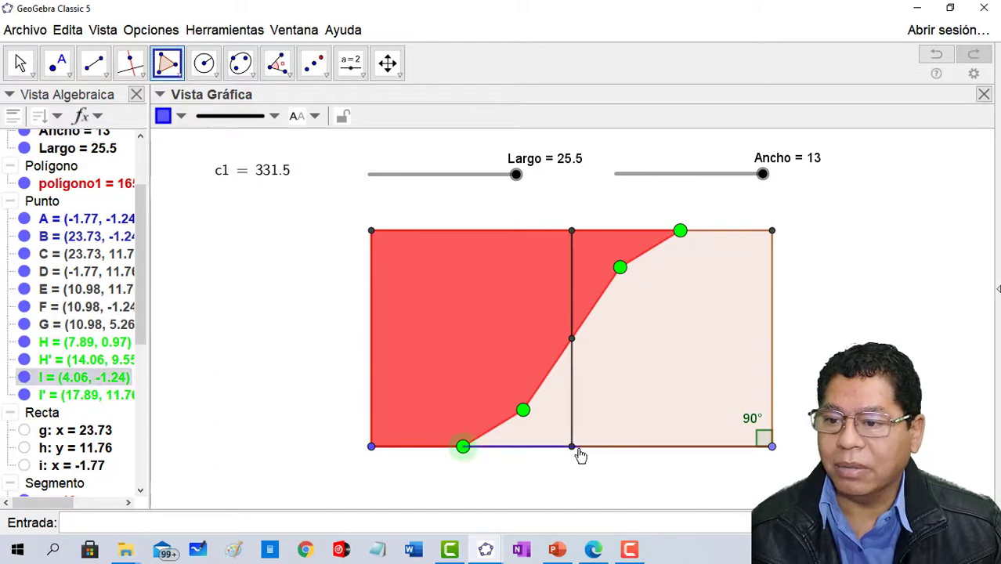
pyautogui.click(772, 447)
pyautogui.click(772, 233)
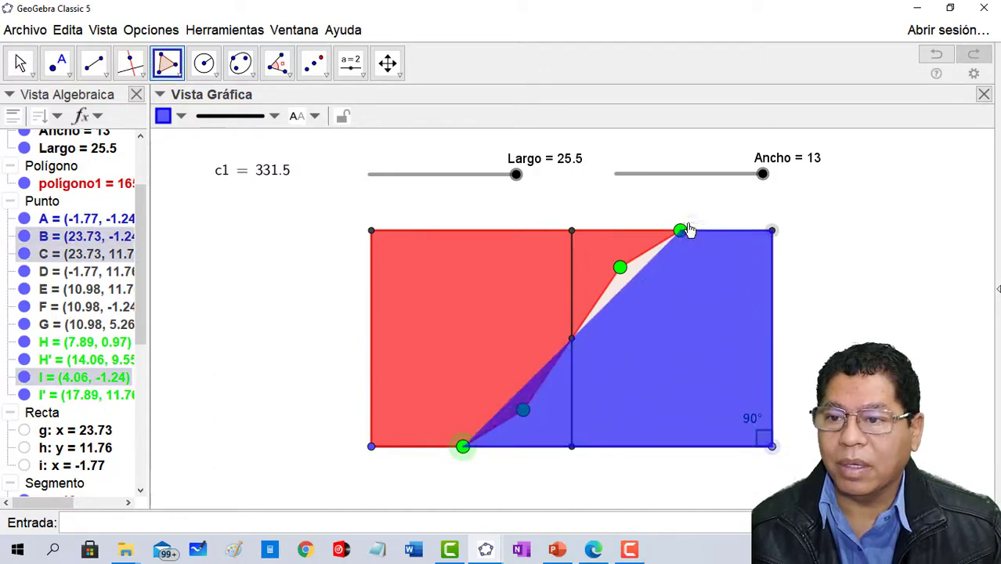
pyautogui.click(679, 230)
pyautogui.click(619, 268)
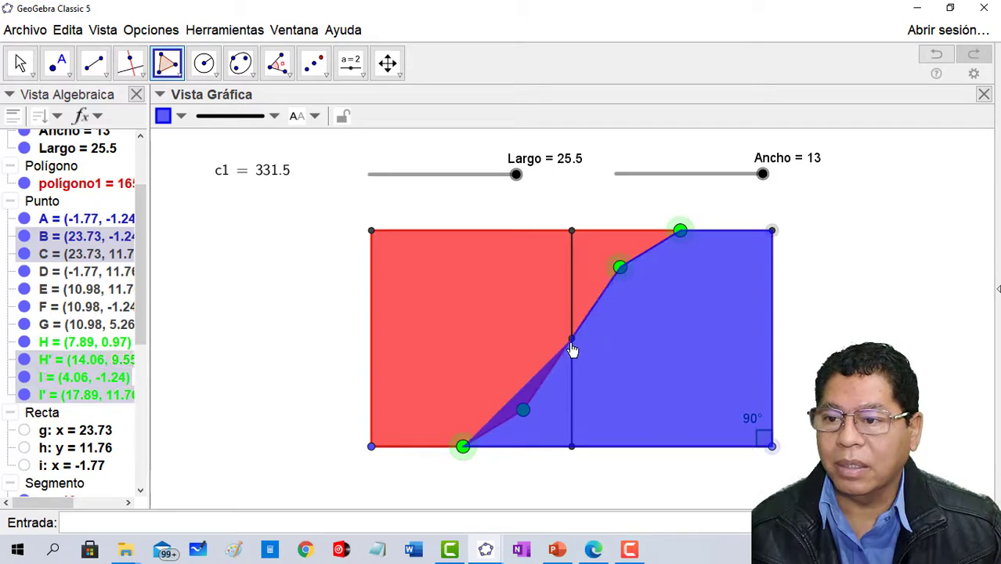
pyautogui.click(571, 339)
pyautogui.click(523, 410)
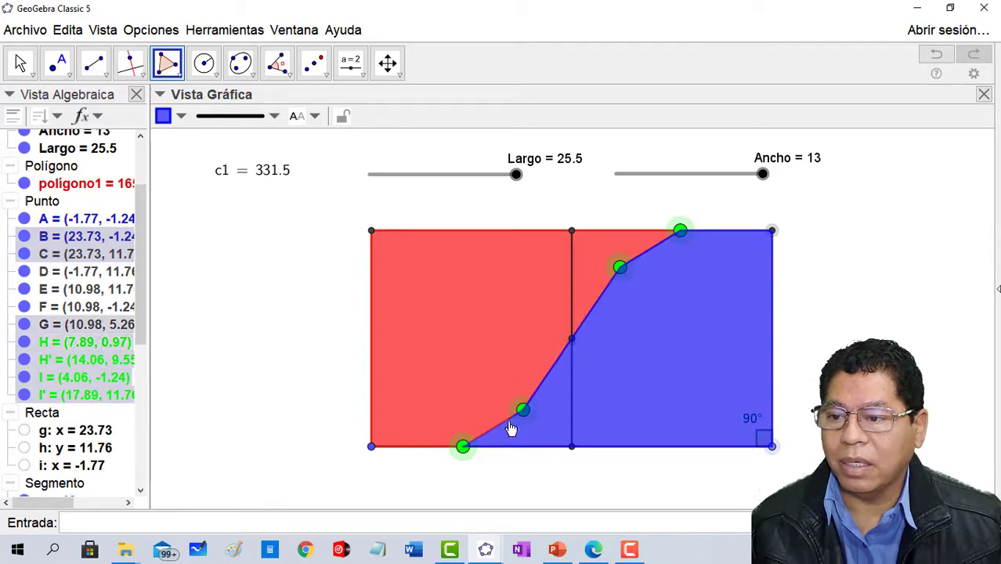
pyautogui.click(463, 447)
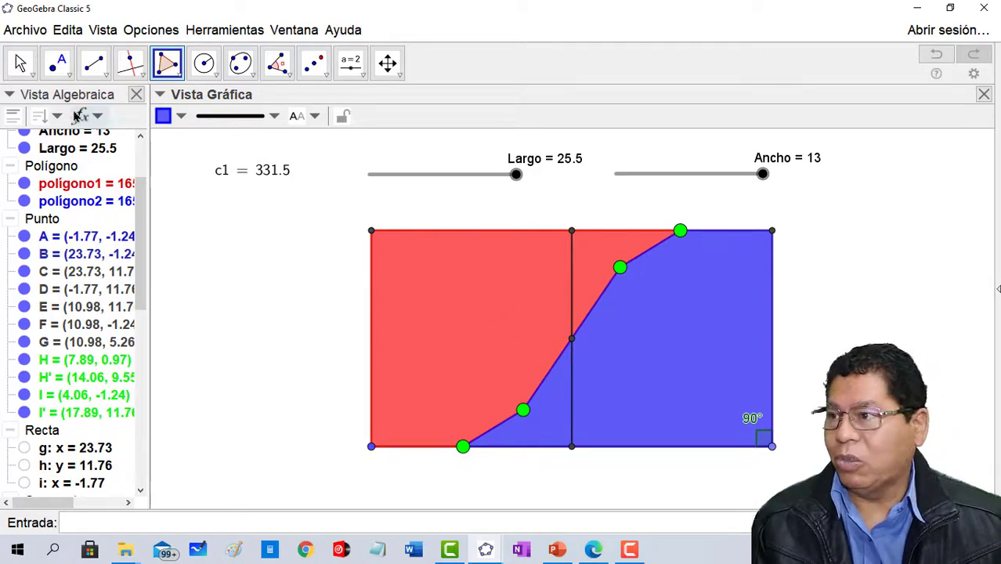
# - Hide the vertical segment joining the midpoints of the upper and lower sides
pyautogui.click(20, 62)
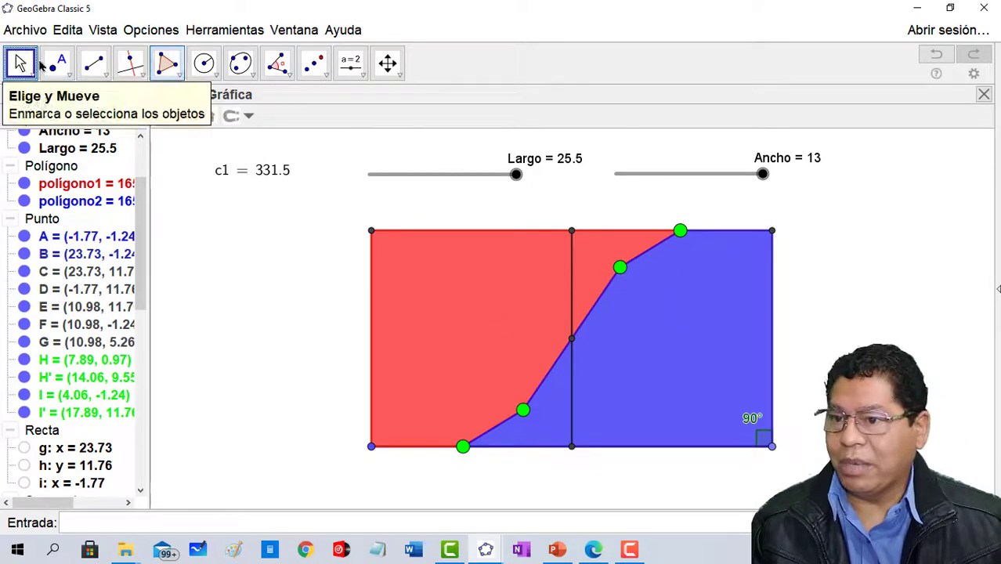
pyautogui.click(573, 294)
pyautogui.rightClick(572, 295)
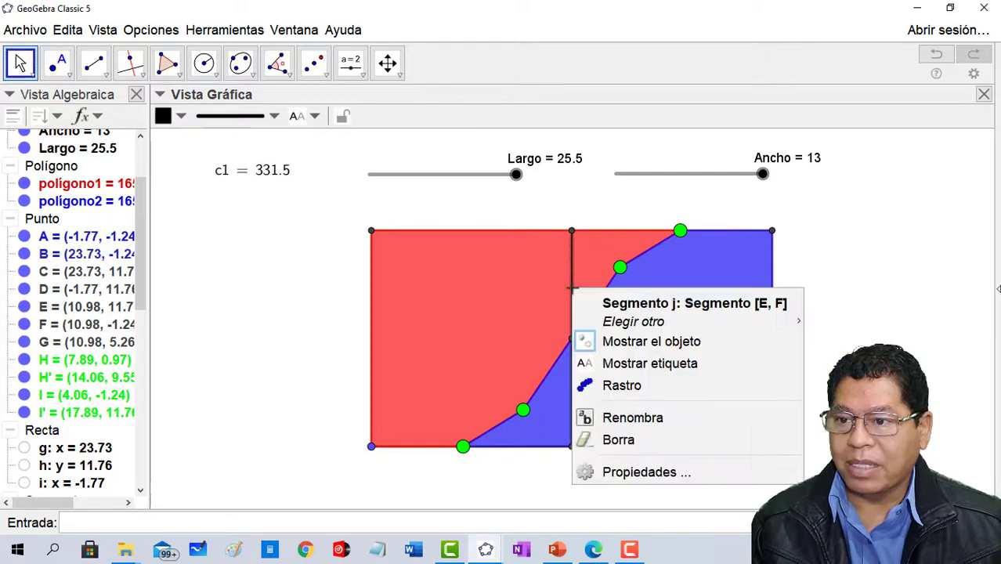
pyautogui.click(581, 339)
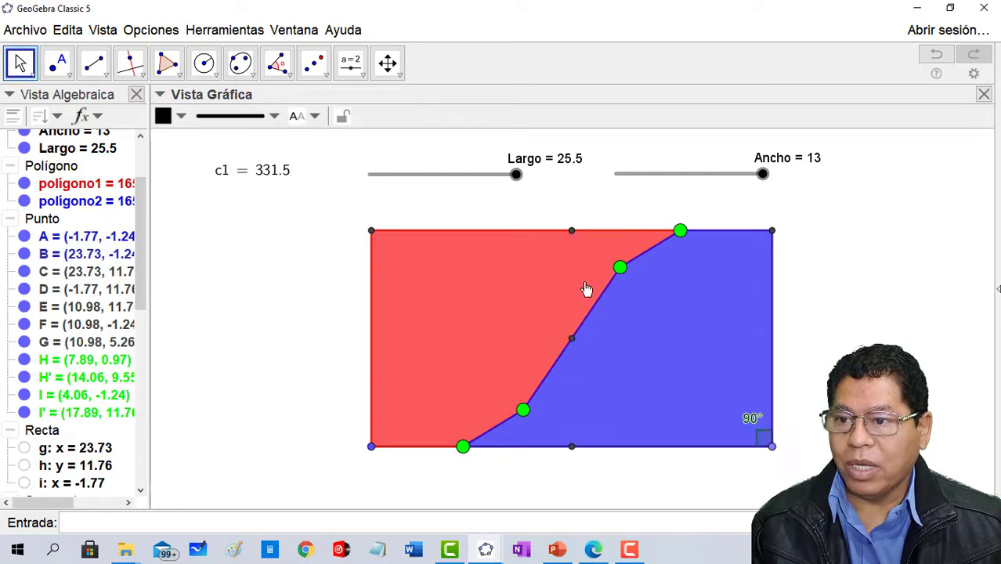
# - Hide the midpoints of the upper and lower sides and the rectangle's centre point
pyautogui.rightClick(573, 235)
pyautogui.click(594, 292)
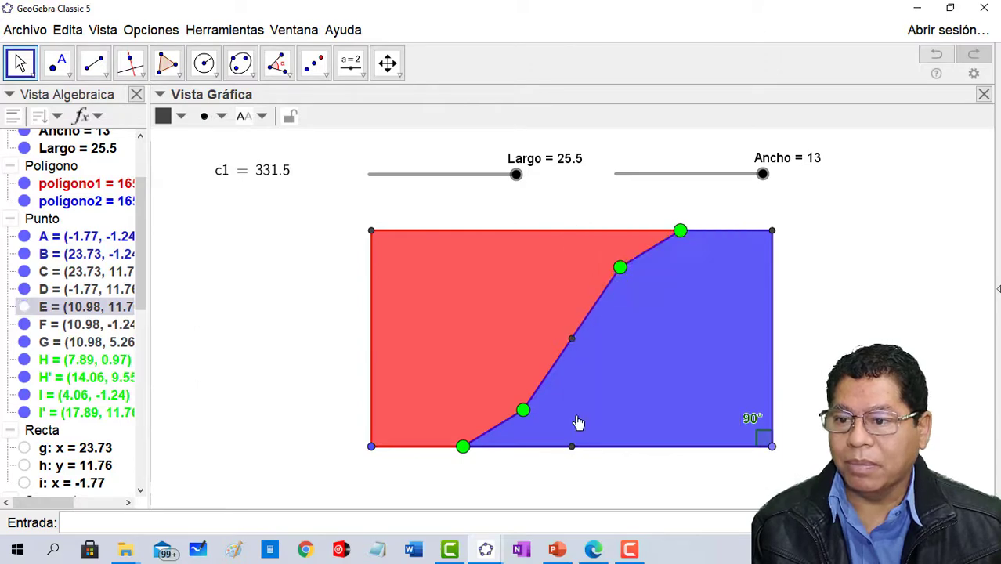
pyautogui.rightClick(572, 447)
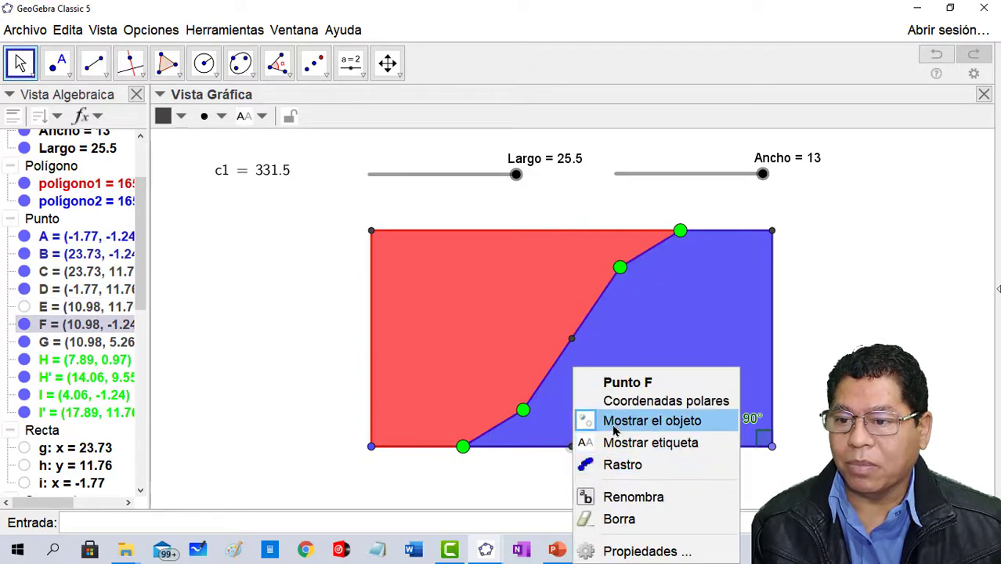
pyautogui.click(615, 428)
pyautogui.rightClick(572, 339)
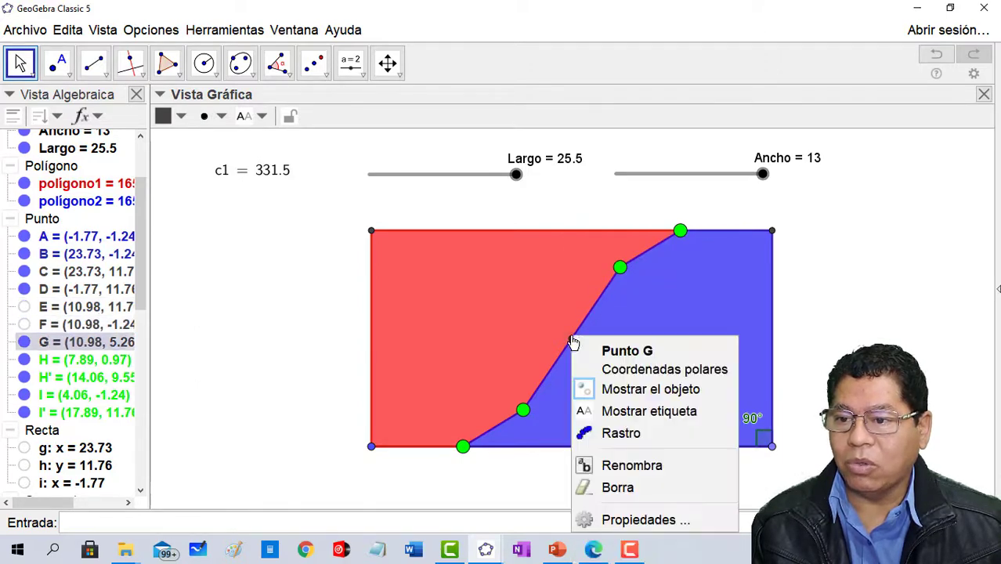
pyautogui.click(610, 393)
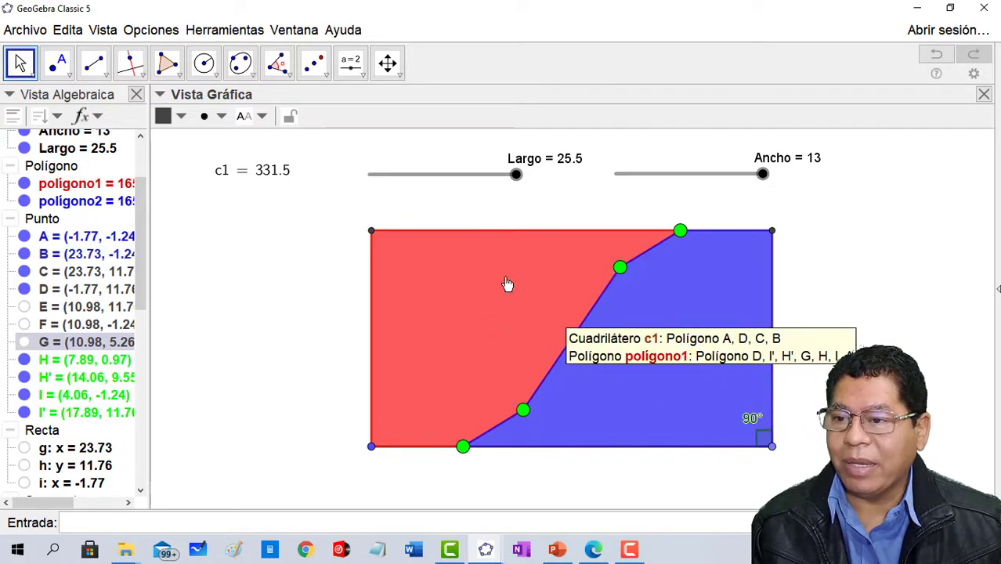
# - Label the red polygon with its value only and shift the label left, toward the middle of the red area
pyautogui.click(469, 310)
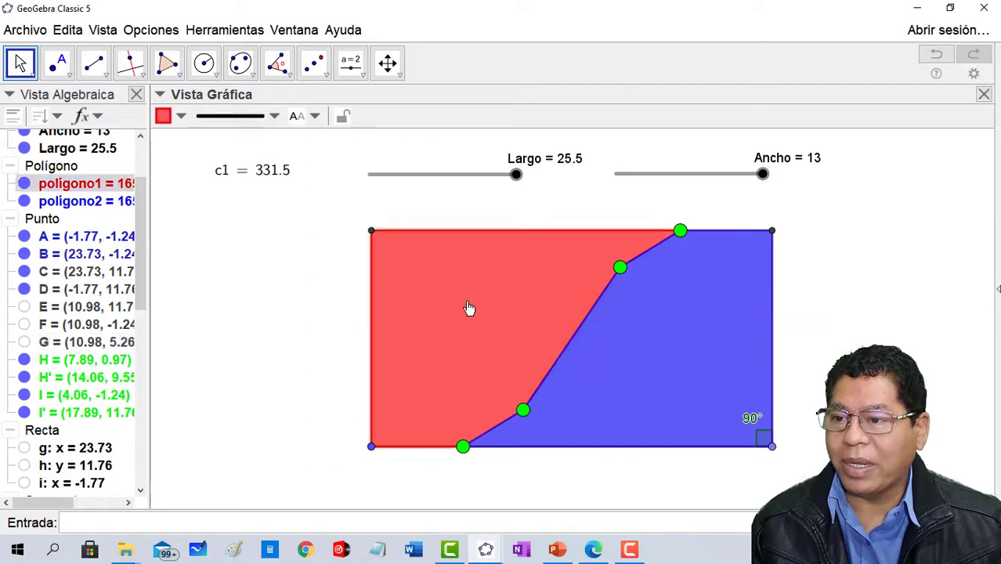
pyautogui.click(304, 116)
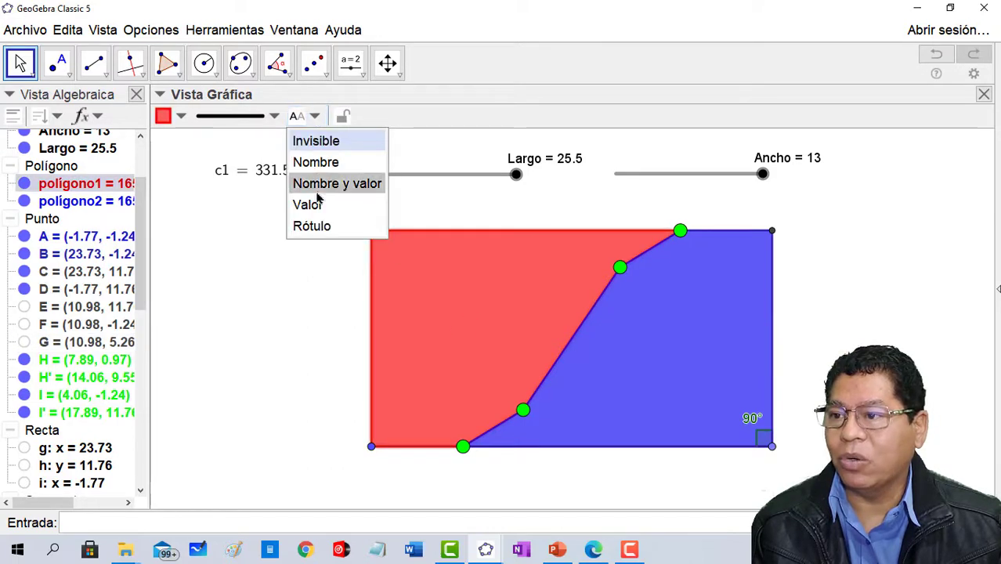
pyautogui.click(306, 203)
pyautogui.moveTo(538, 334); pyautogui.dragTo(473, 334)
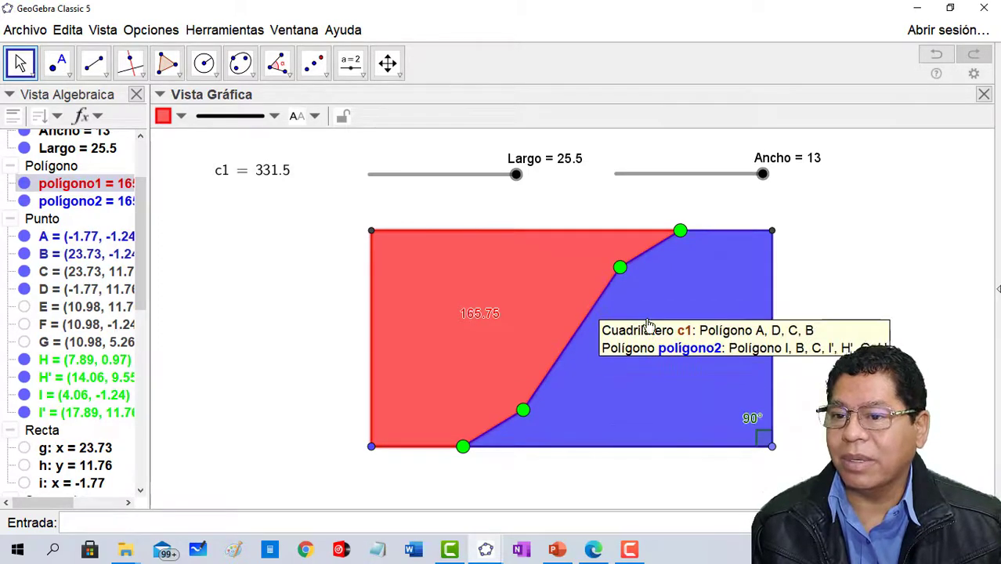
# - Label the blue polygon with its value only and shift the label right, toward the middle of the blue area
pyautogui.click(671, 398)
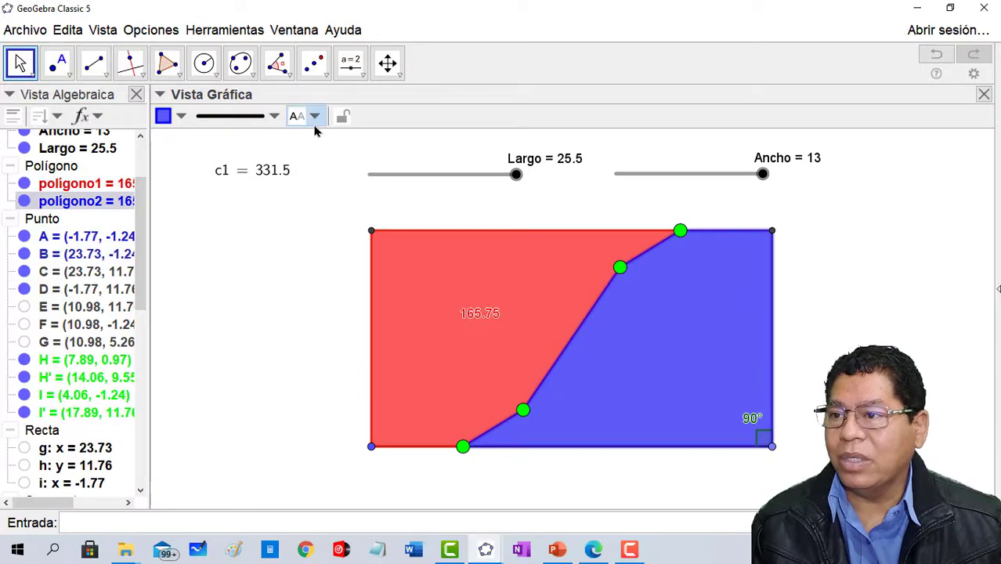
pyautogui.click(314, 118)
pyautogui.click(316, 205)
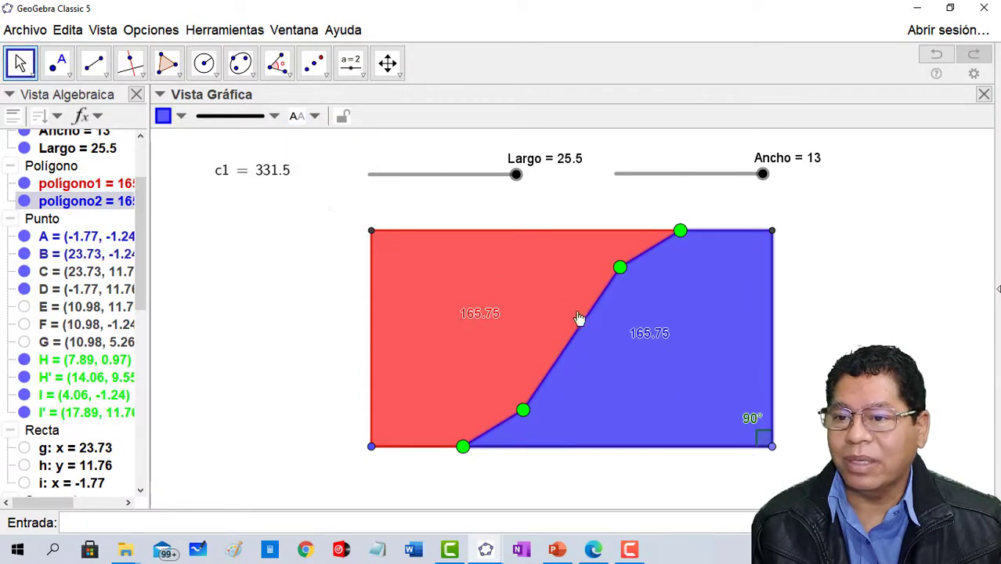
pyautogui.moveTo(639, 334); pyautogui.dragTo(666, 335)
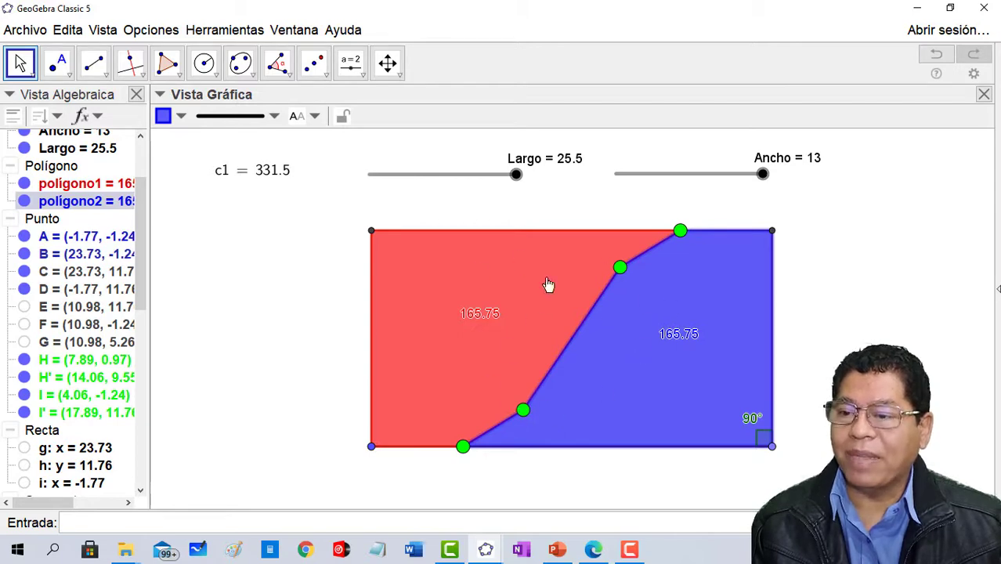
# - Reshape the red-blue boundary with the two free green points, ending with them at about (7.94, 3.27) and (1.26, -1.24)
pyautogui.moveTo(524, 412); pyautogui.dragTo(506, 332)
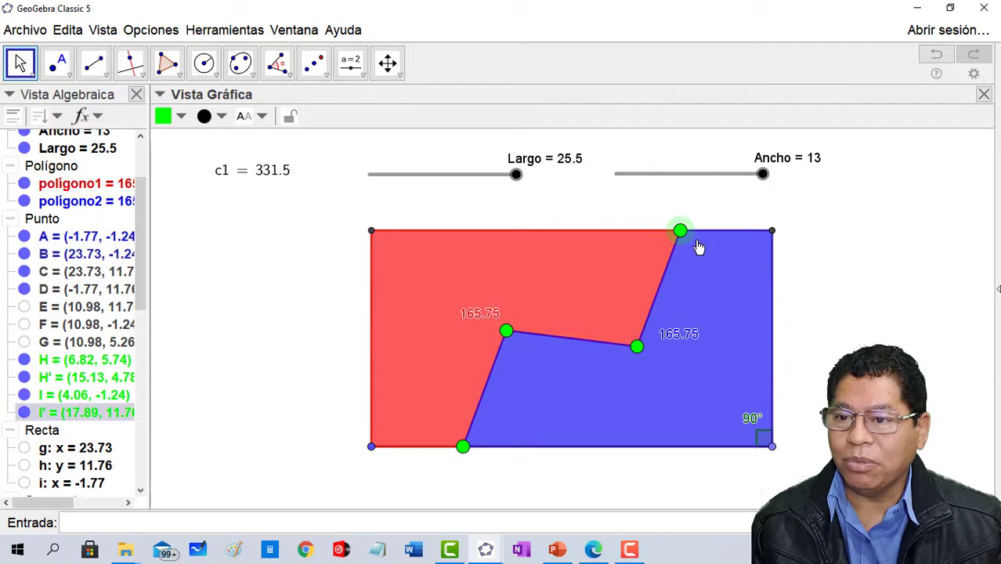
pyautogui.moveTo(464, 452); pyautogui.dragTo(636, 462)
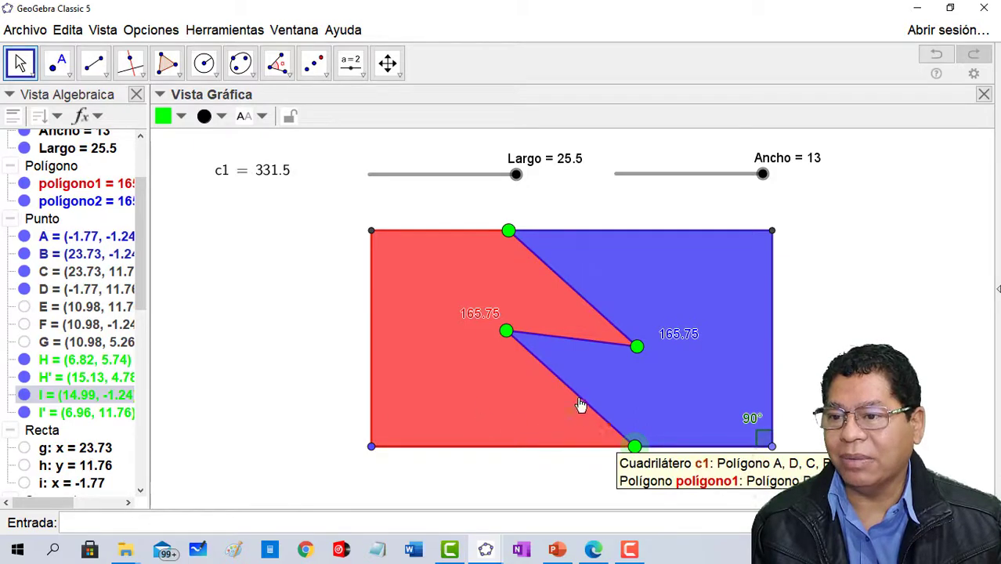
pyautogui.moveTo(505, 331); pyautogui.dragTo(774, 238)
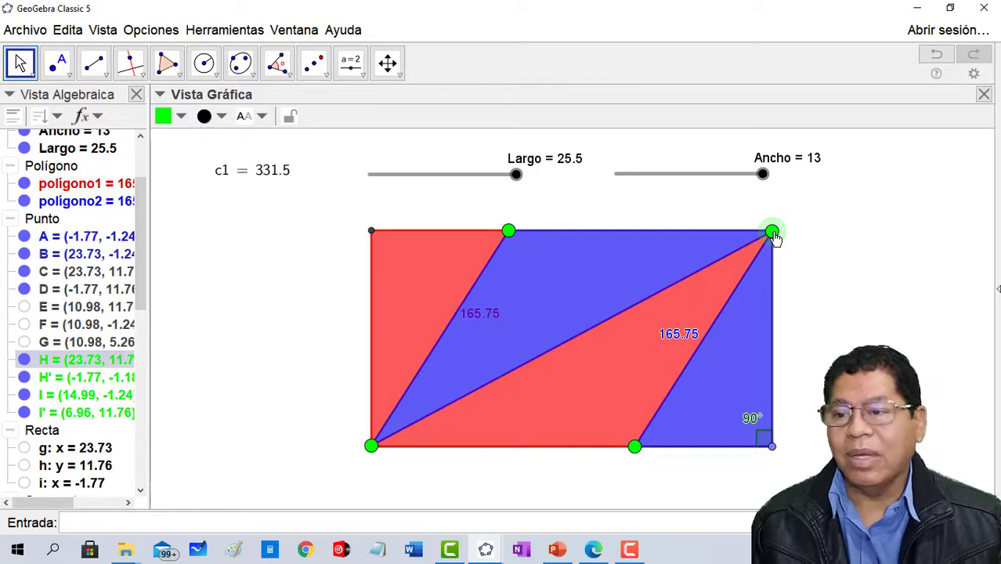
pyautogui.moveTo(773, 239); pyautogui.dragTo(527, 382)
pyautogui.moveTo(636, 451); pyautogui.dragTo(421, 418)
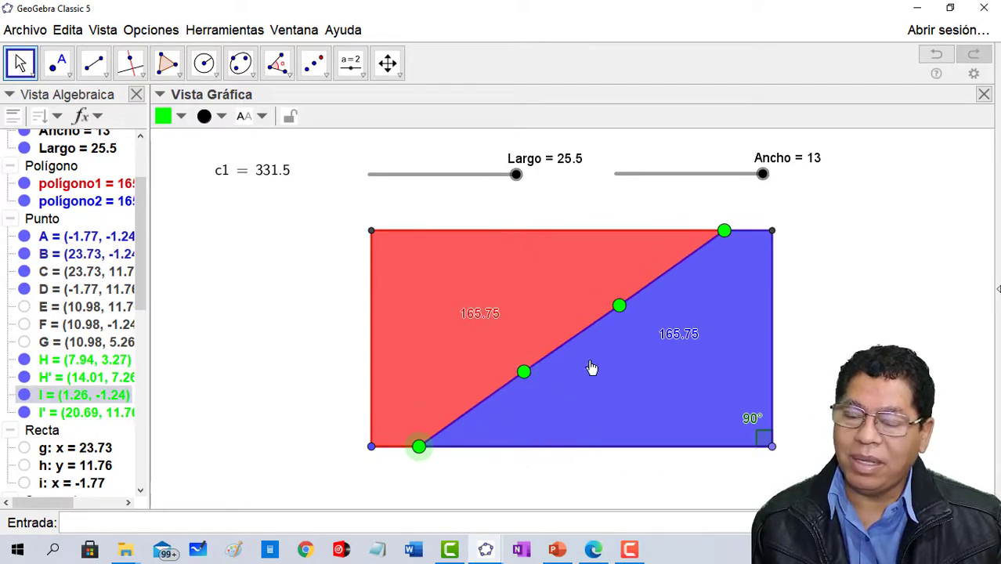
# - Move the inner free green point to about (10.83, 2.83) and the lower-side one onto the rectangle's lower-left corner
pyautogui.moveTo(537, 375); pyautogui.dragTo(571, 384)
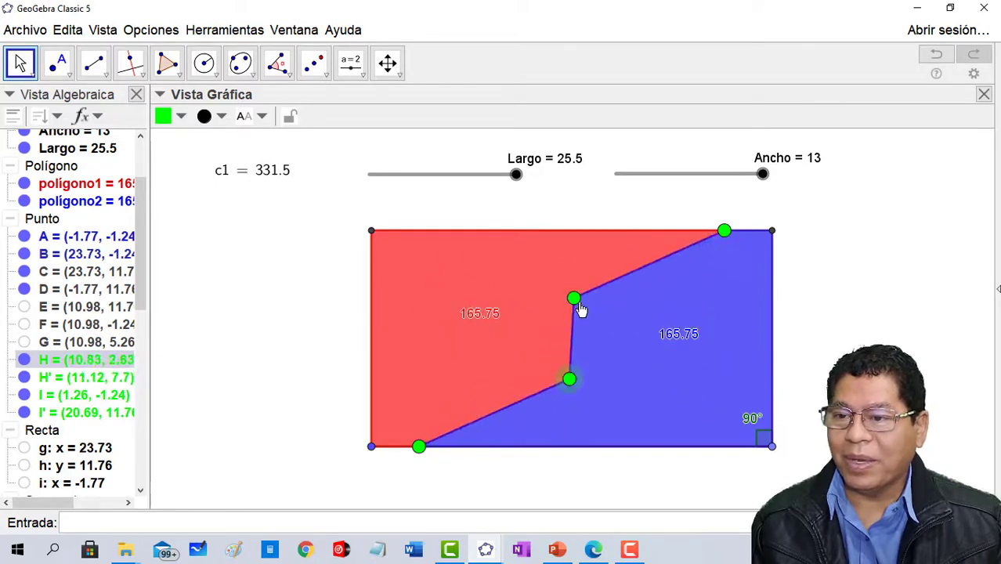
pyautogui.click(574, 300)
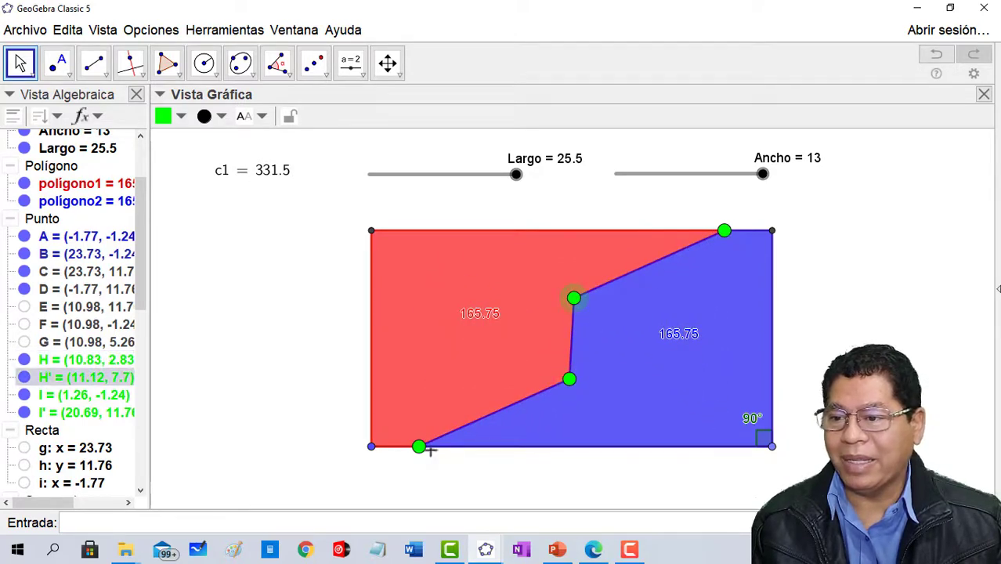
pyautogui.moveTo(417, 454); pyautogui.dragTo(371, 448)
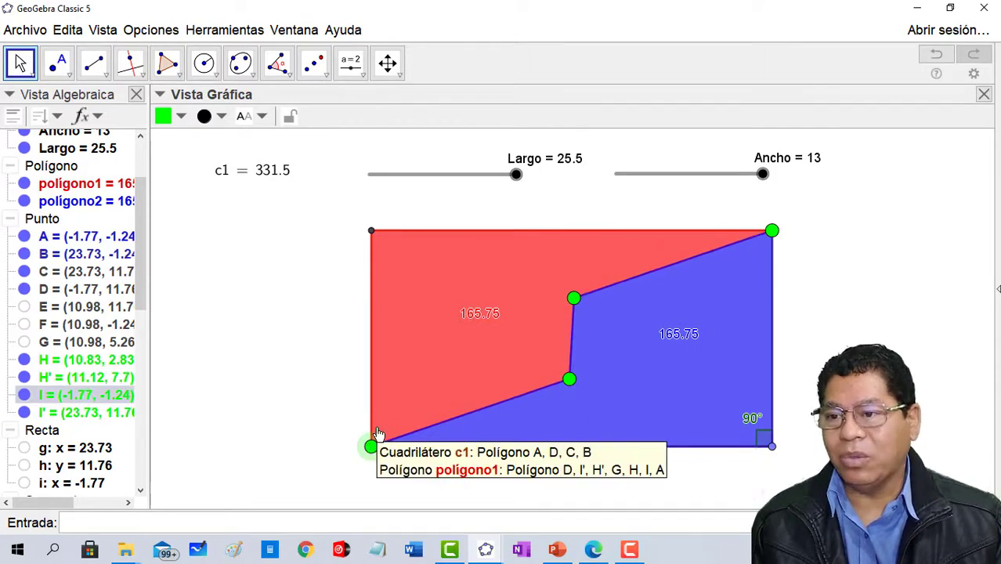
pyautogui.click(591, 314)
# - Swing the inner free green point between the rectangle's upper-left and lower-right areas, ending at about (20.45, 2.25)
pyautogui.moveTo(570, 383); pyautogui.dragTo(421, 264)
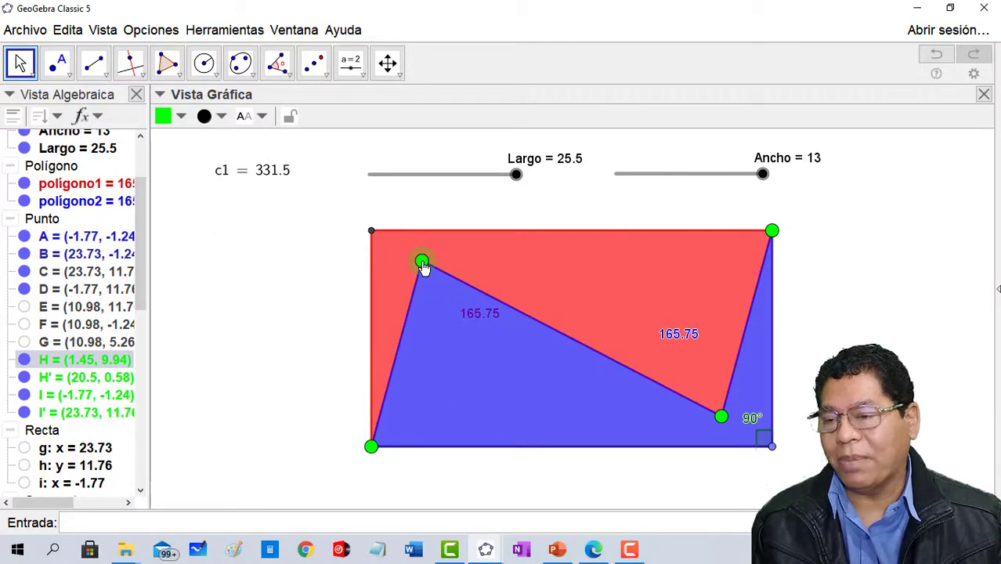
pyautogui.moveTo(423, 267); pyautogui.dragTo(685, 402)
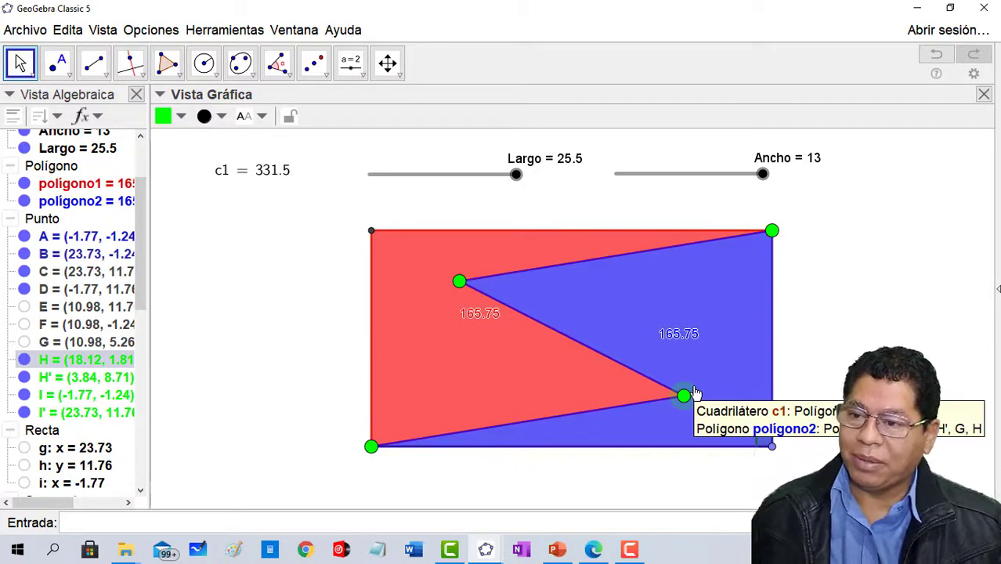
pyautogui.moveTo(688, 396); pyautogui.dragTo(406, 253)
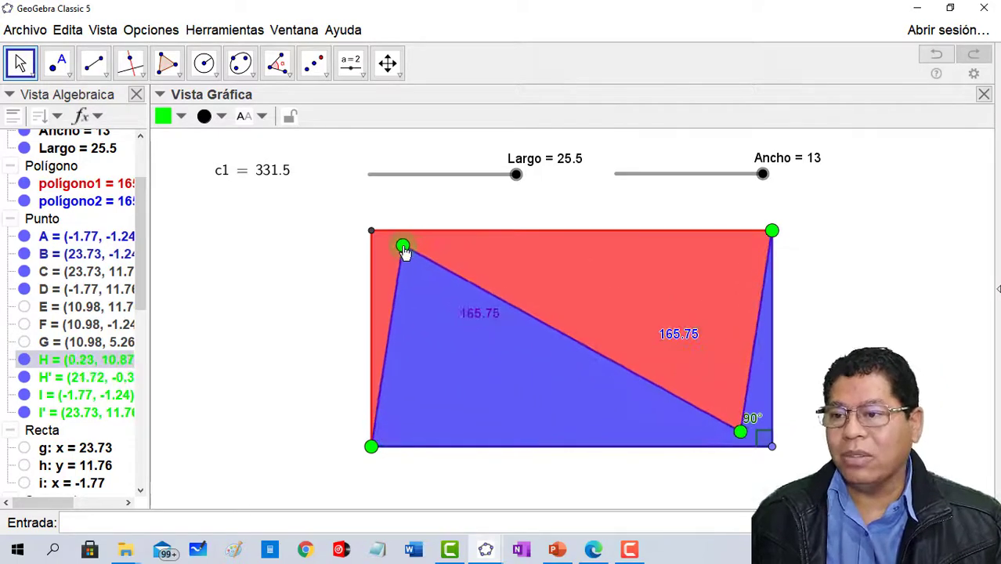
pyautogui.click(742, 432)
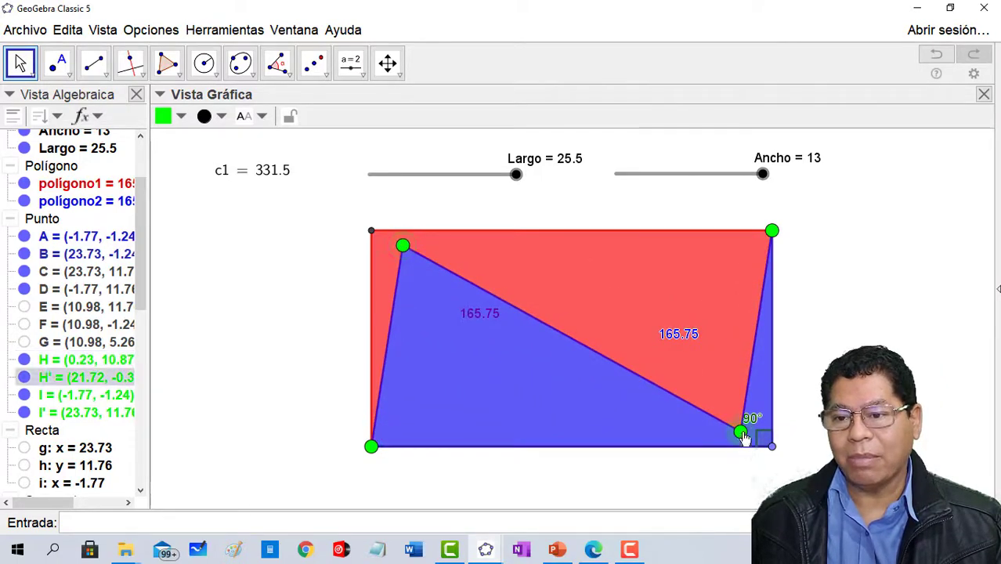
pyautogui.click(769, 234)
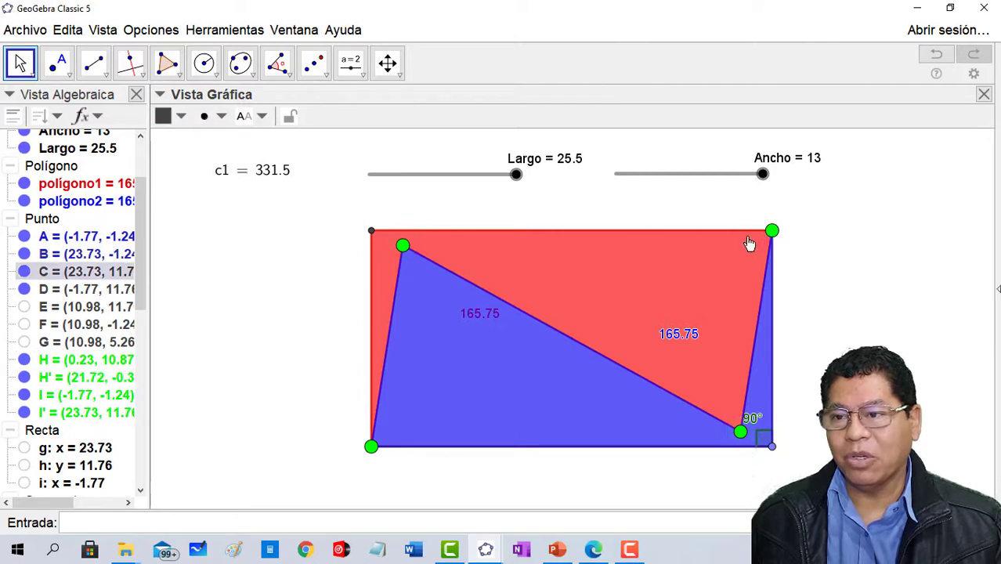
pyautogui.moveTo(409, 256); pyautogui.dragTo(722, 396)
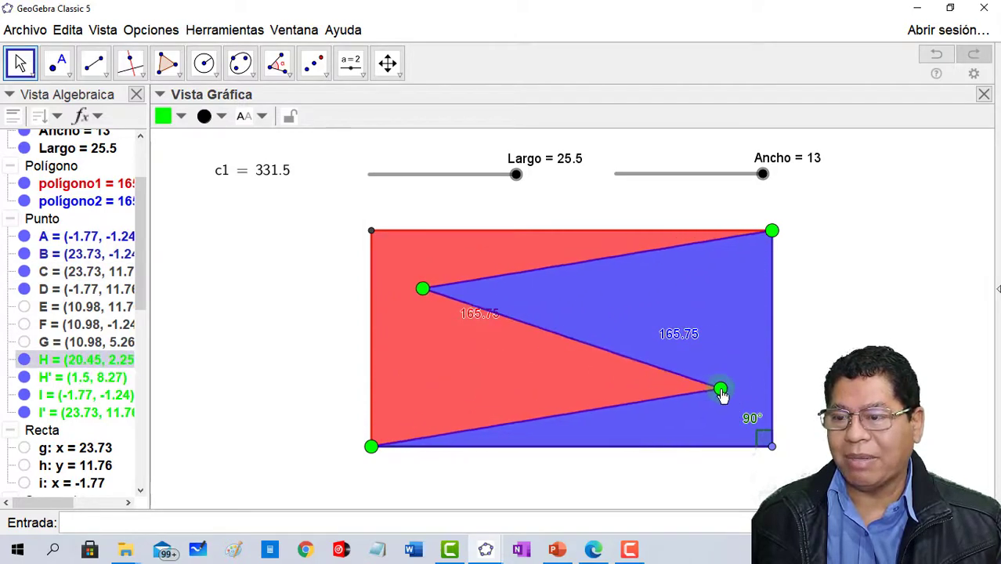
# - Slide the lower-side green point to about (17.88, -1.24) and move the inner free green point to about (10.04, 1.46)
pyautogui.moveTo(371, 447); pyautogui.dragTo(684, 472)
pyautogui.click(423, 289)
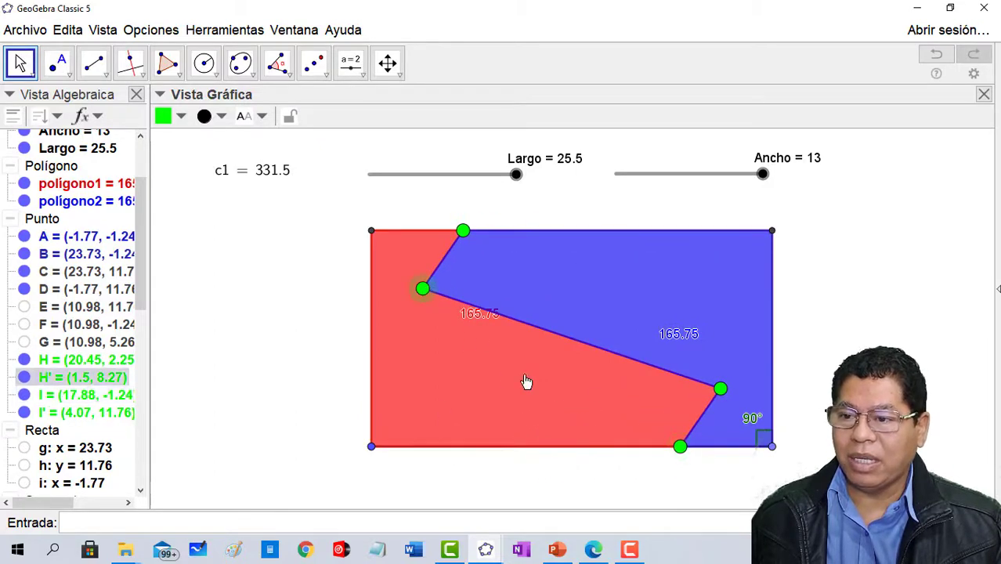
pyautogui.click(463, 233)
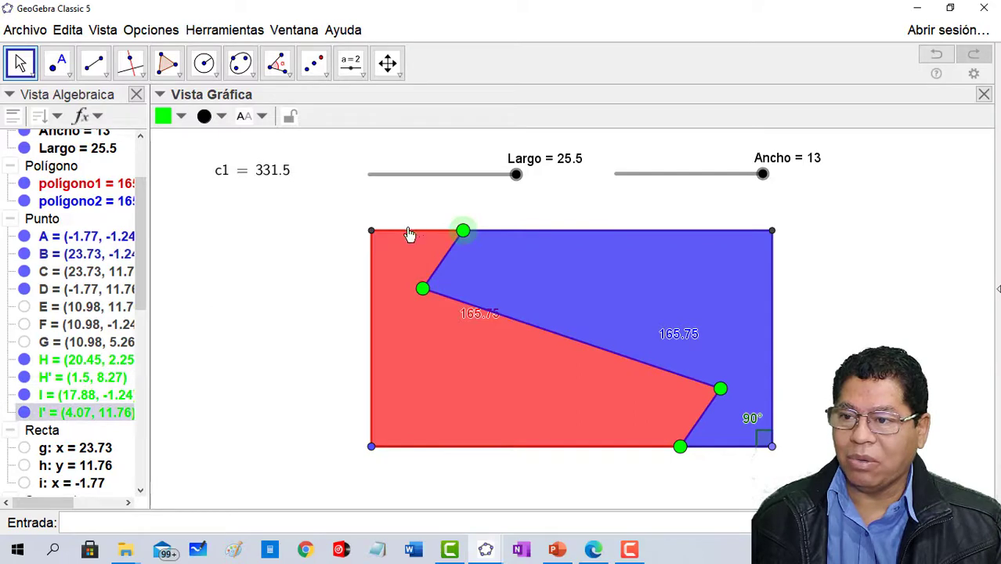
pyautogui.moveTo(724, 398); pyautogui.dragTo(505, 392)
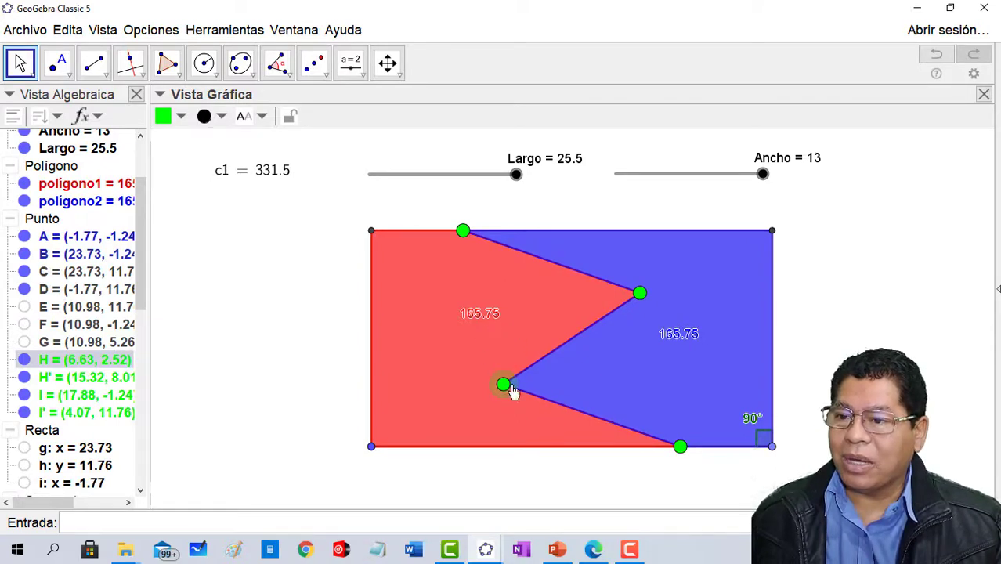
pyautogui.moveTo(503, 394); pyautogui.dragTo(558, 407)
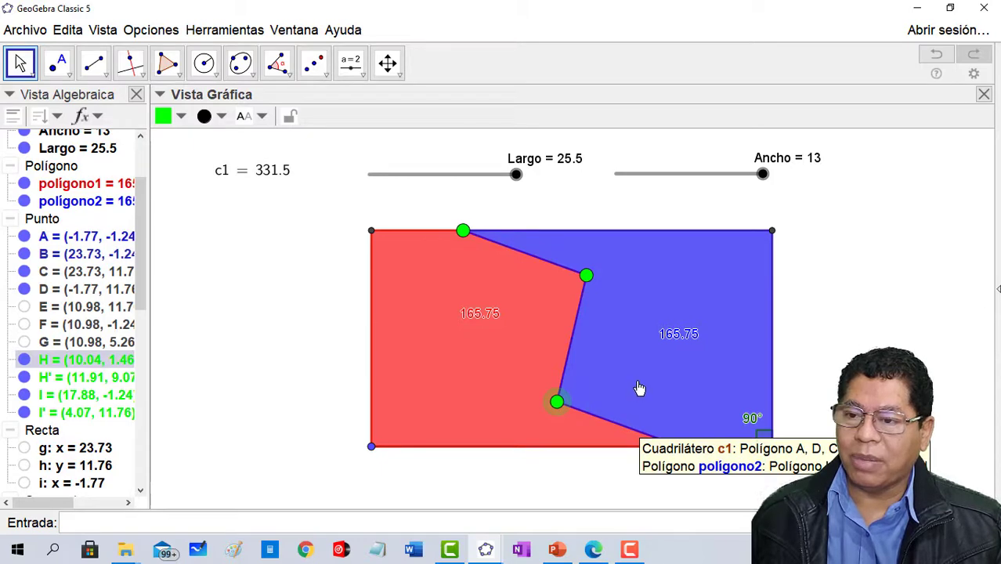
# - Delete the green points with their red and blue polygons and draw the rectangle's diagonal from the lower-left to the upper-right corner
pyautogui.press('Delete')
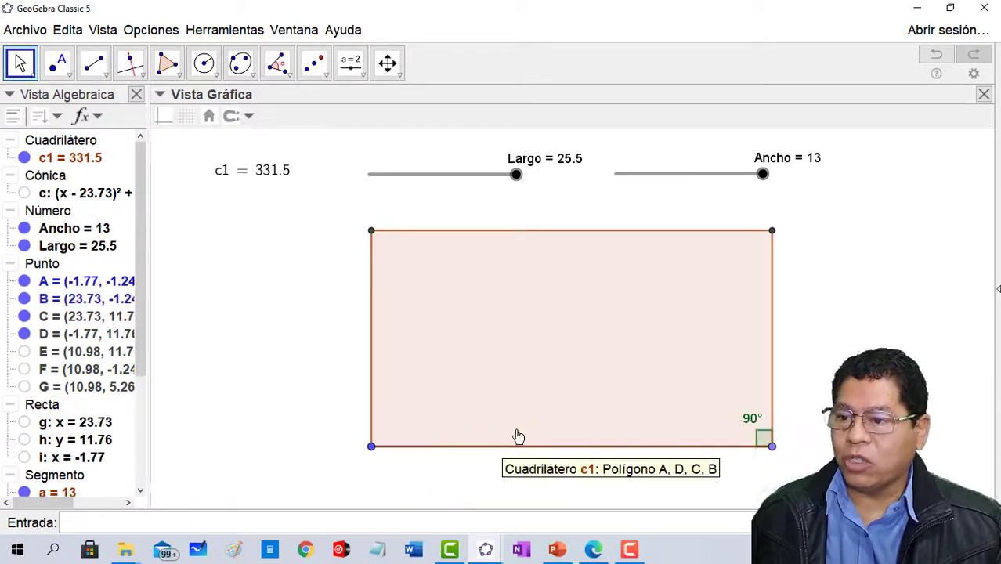
pyautogui.click(94, 64)
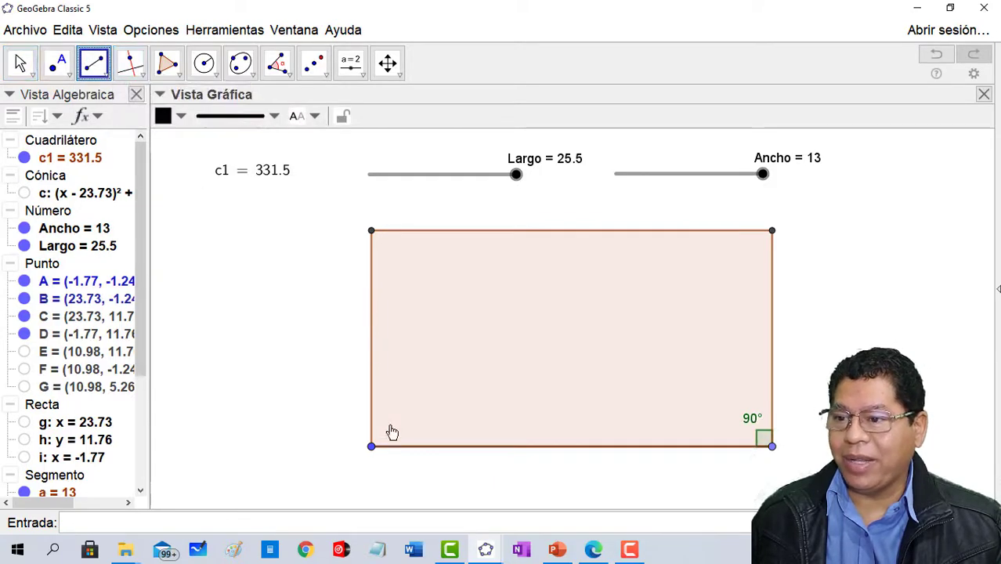
pyautogui.click(372, 448)
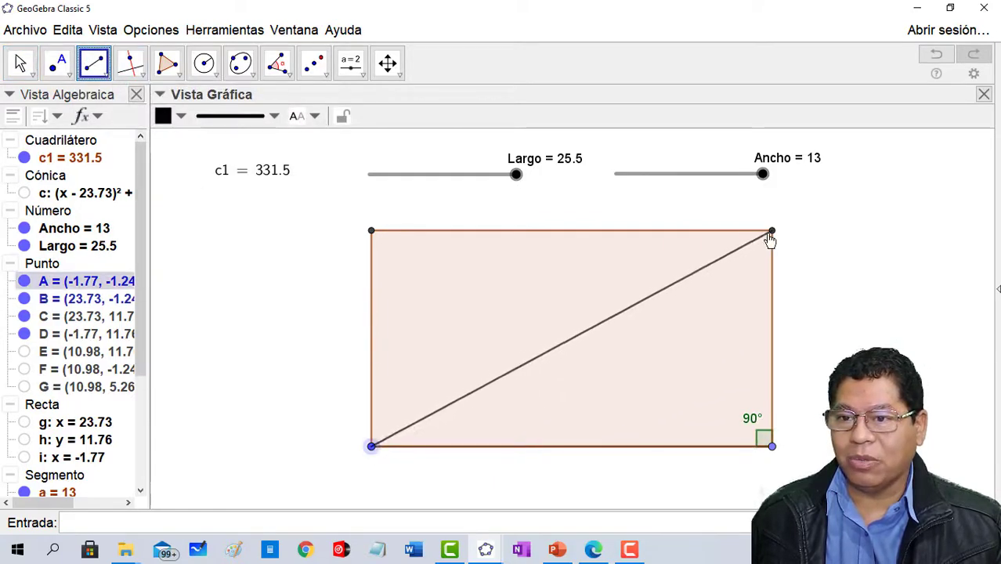
pyautogui.click(771, 232)
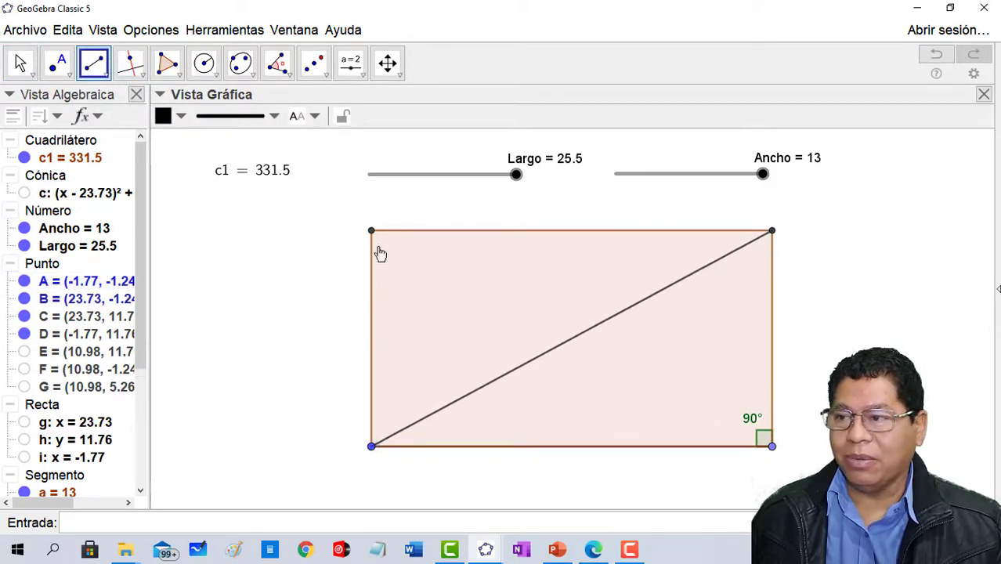
# - Place a green point on the diagonal near its middle, at about (10.36, 4.95), undoing the first misplaced point
pyautogui.click(53, 72)
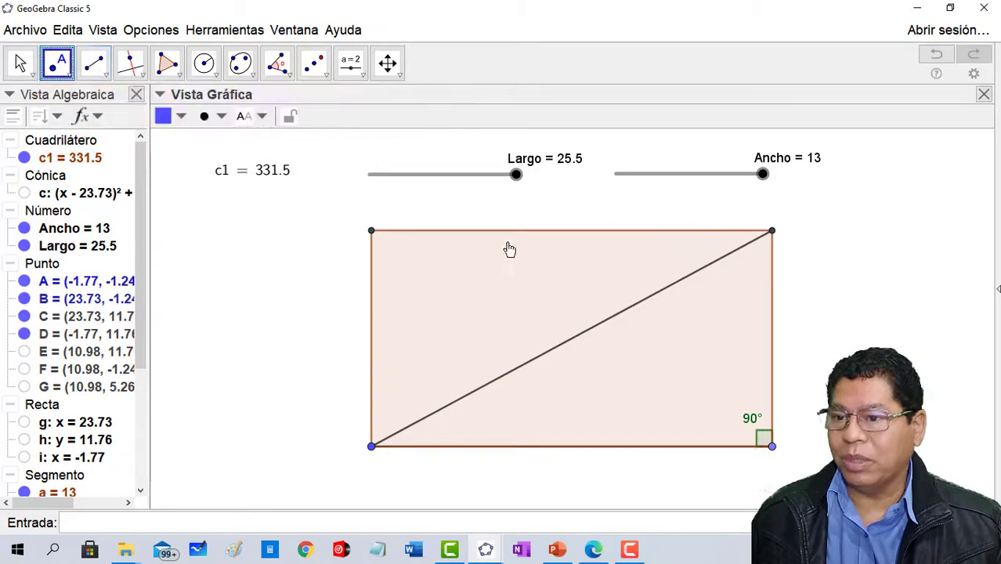
pyautogui.click(558, 344)
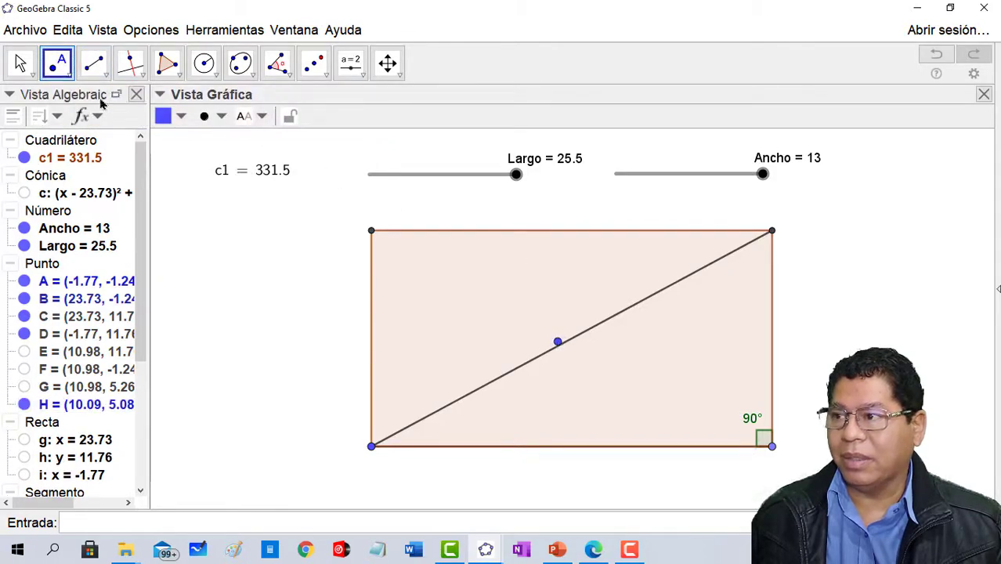
pyautogui.click(935, 54)
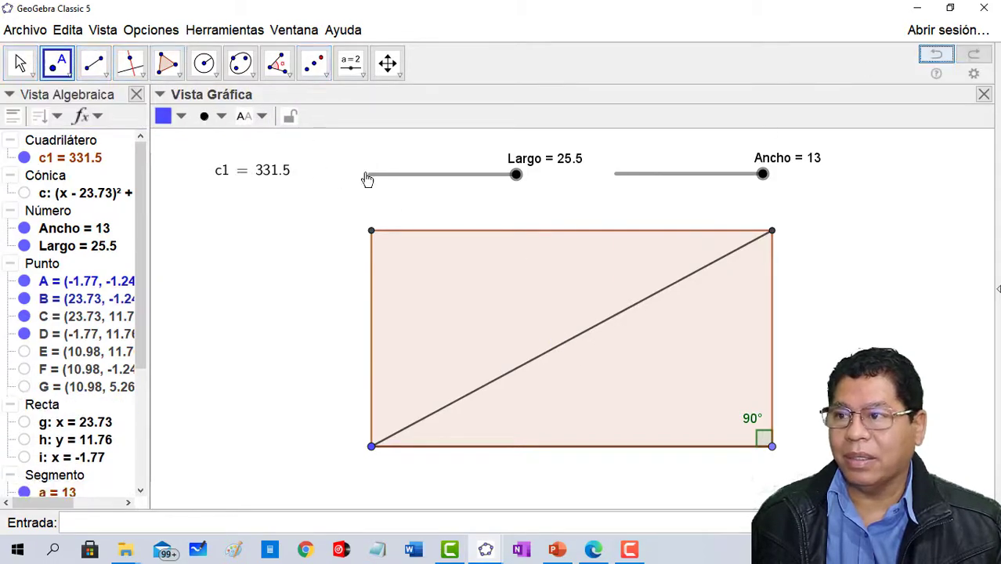
pyautogui.click(562, 345)
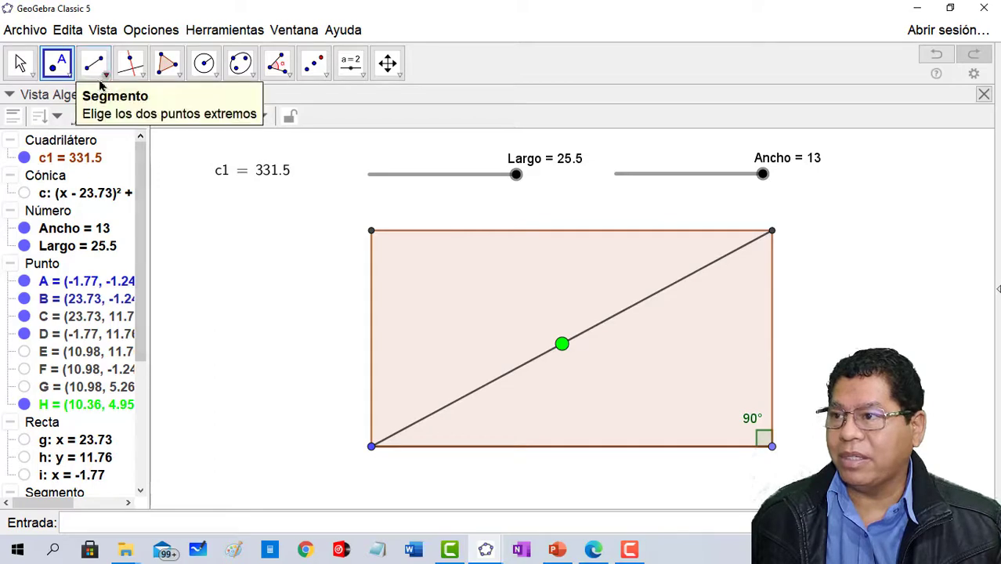
# - Build a triangle polygon from the rectangle's upper-left corner, the green point on the diagonal and the lower-left corner
pyautogui.click(167, 62)
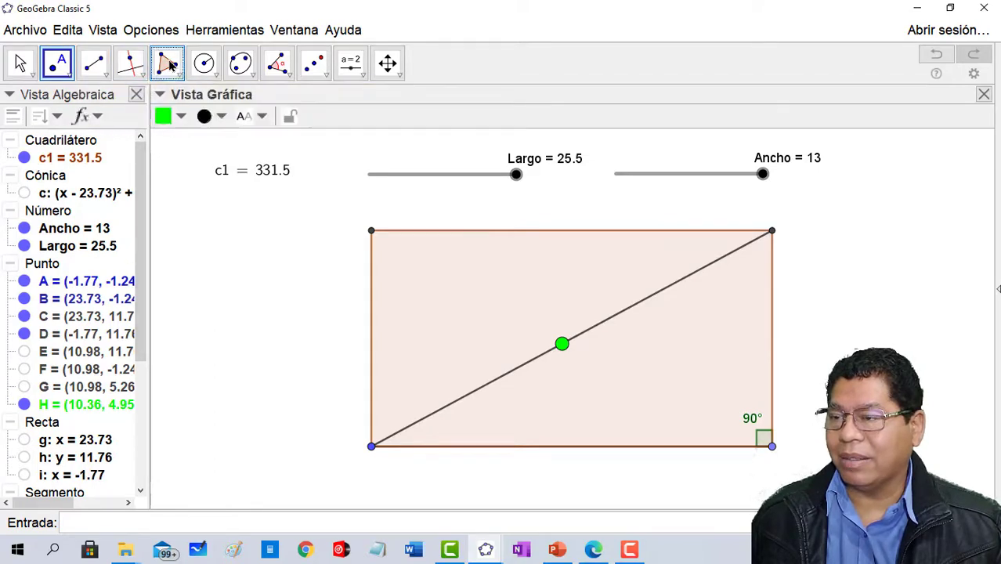
pyautogui.click(373, 232)
pyautogui.click(562, 344)
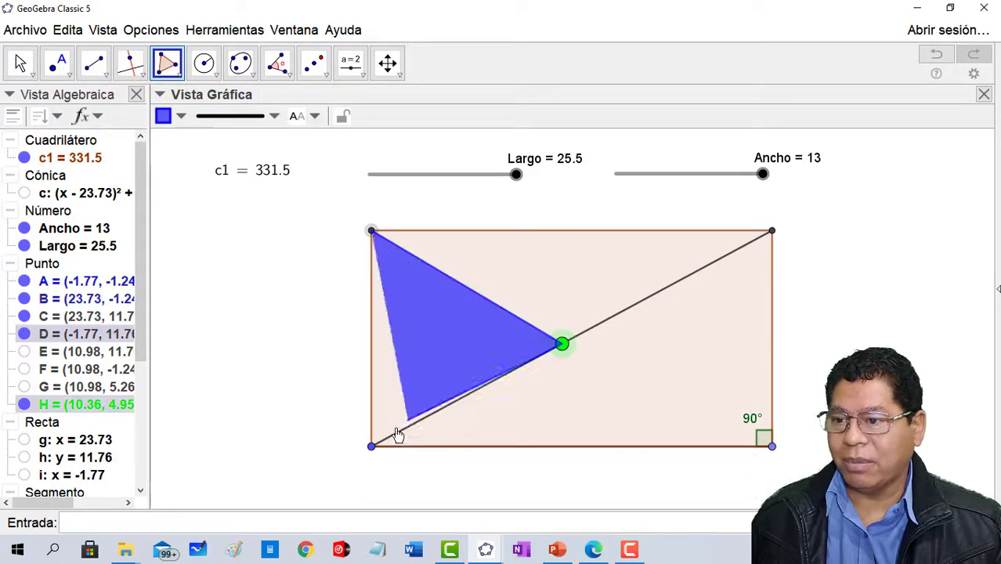
pyautogui.click(373, 444)
pyautogui.click(372, 232)
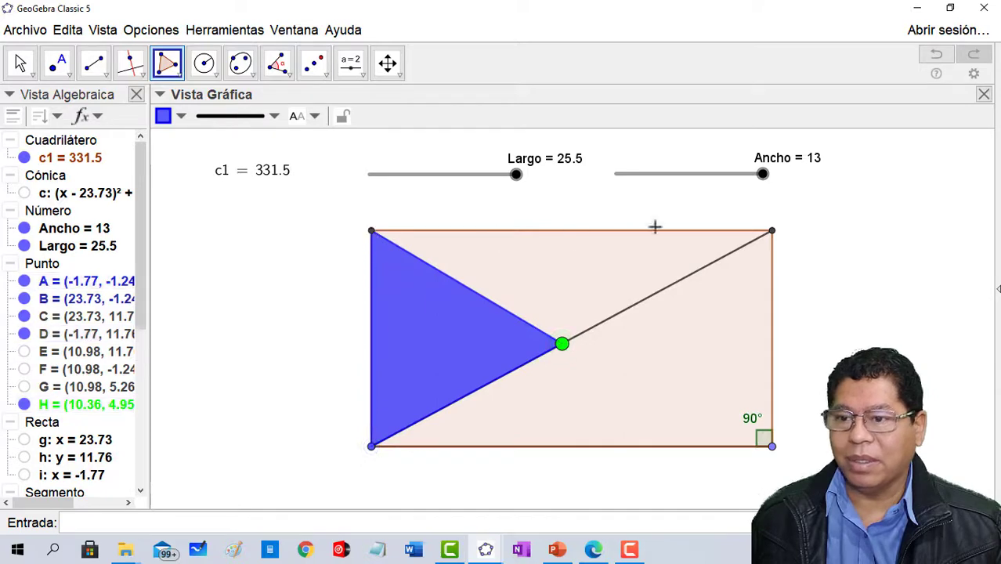
# - Build a triangle from the green point and the rectangle's two right-hand corners, and slide the point along the diagonal to about (11.81, 5.69)
pyautogui.click(772, 232)
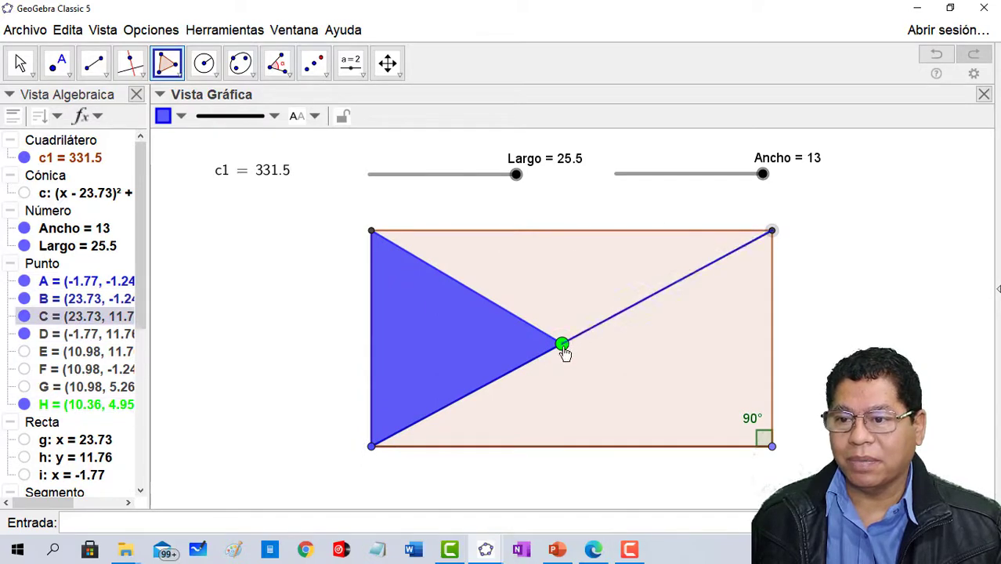
pyautogui.click(772, 447)
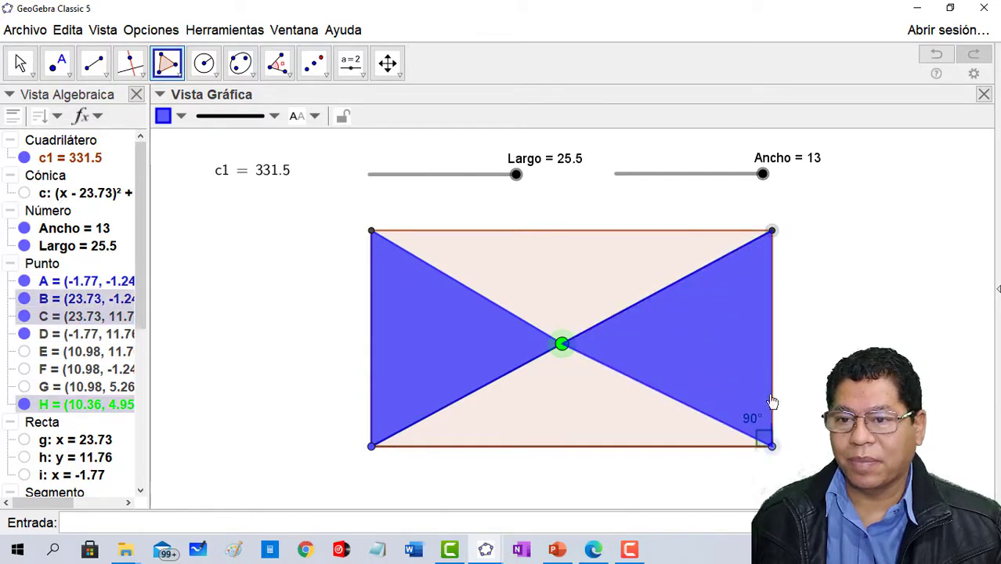
pyautogui.click(773, 232)
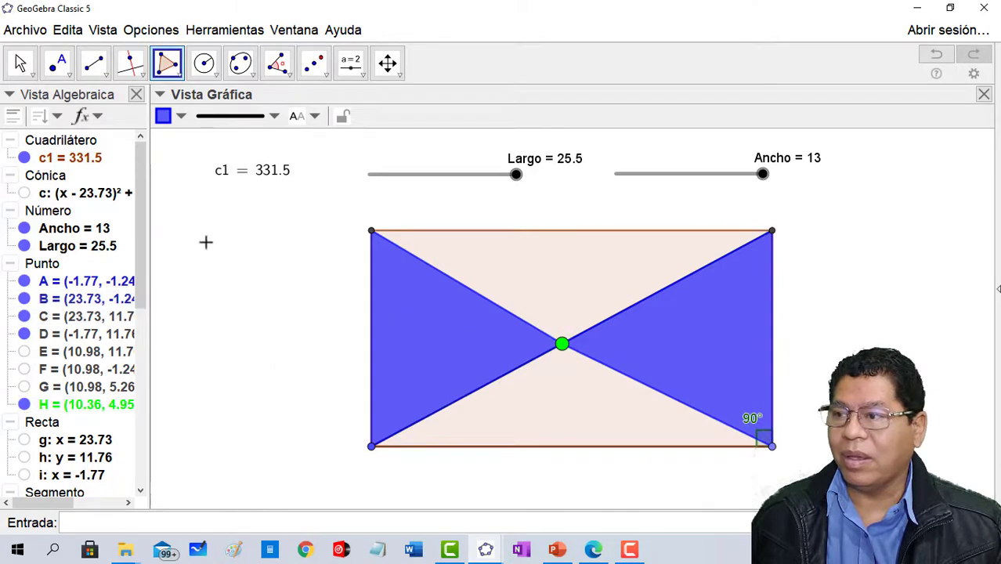
pyautogui.click(20, 62)
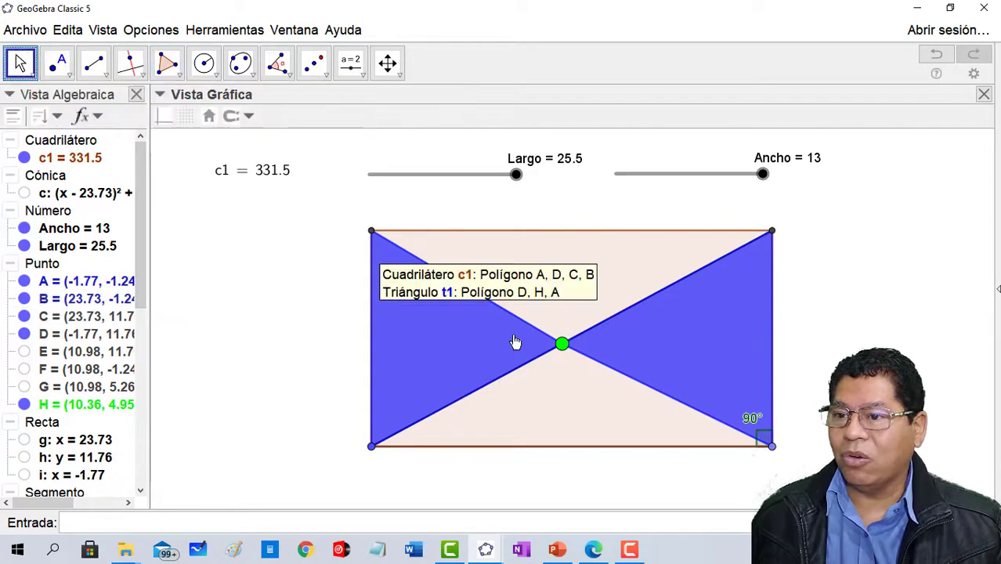
pyautogui.moveTo(563, 350); pyautogui.dragTo(585, 335)
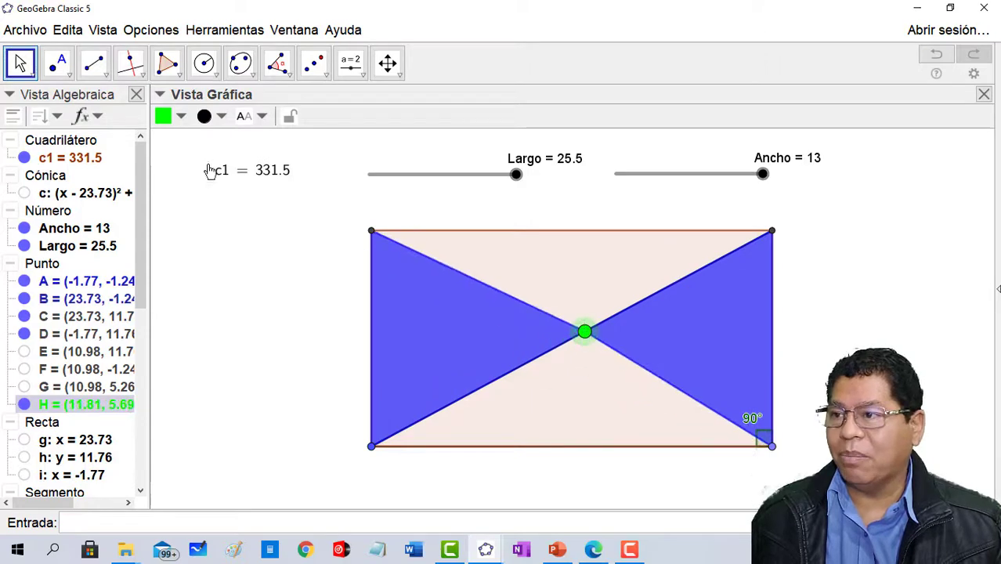
# - Build a triangle polygon from the rectangle's upper-left corner, the green point on the diagonal and the upper-right corner
pyautogui.click(166, 63)
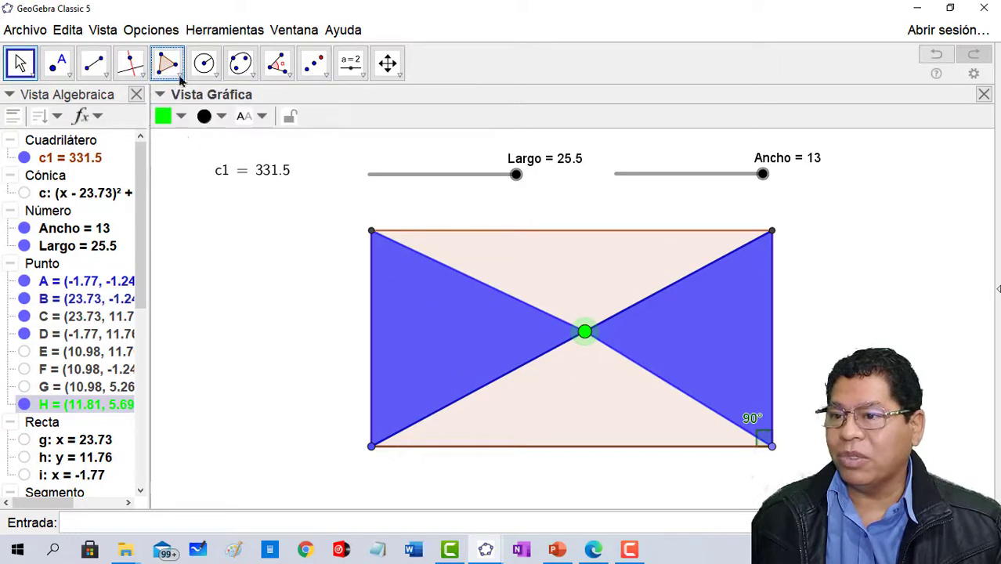
pyautogui.click(371, 231)
pyautogui.click(585, 332)
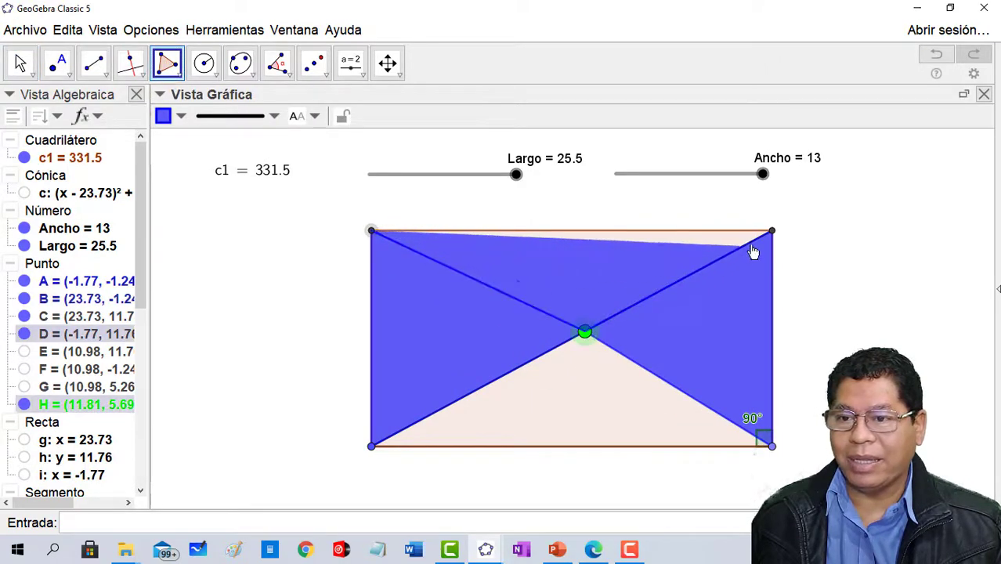
pyautogui.click(772, 233)
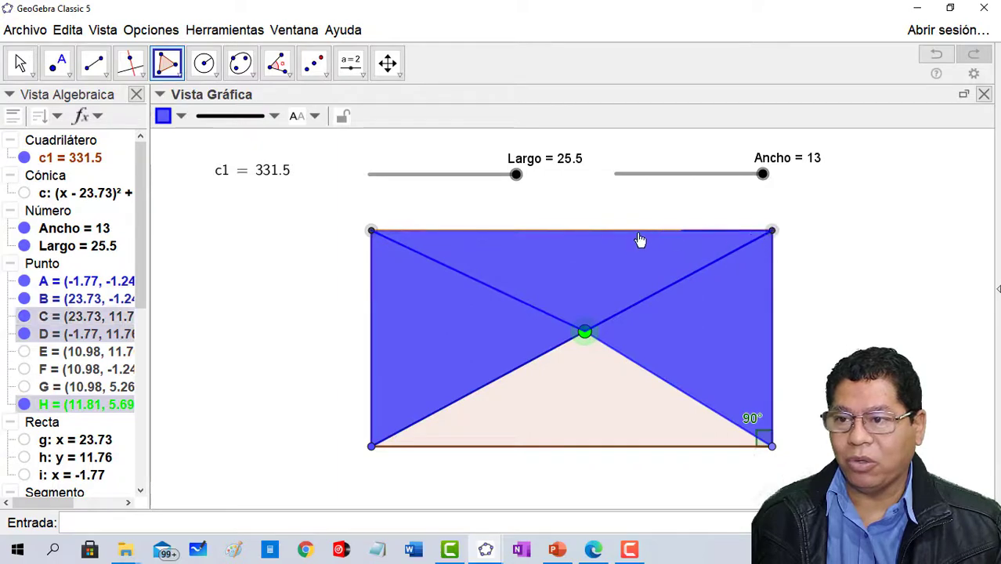
pyautogui.click(372, 232)
# - Build a triangle polygon from the rectangle's lower-left corner, the green point and the lower-right corner
pyautogui.click(371, 446)
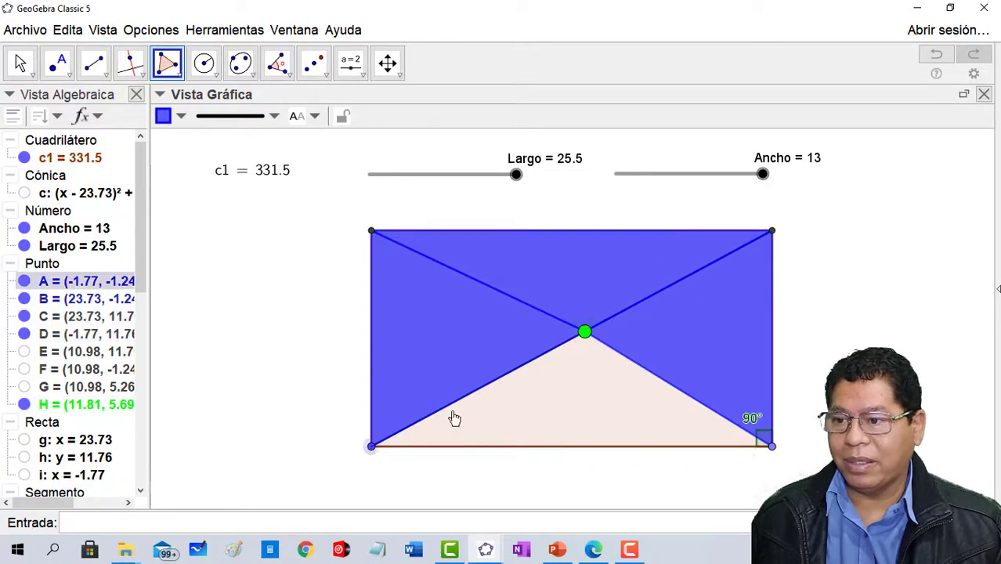
pyautogui.click(585, 332)
pyautogui.click(771, 446)
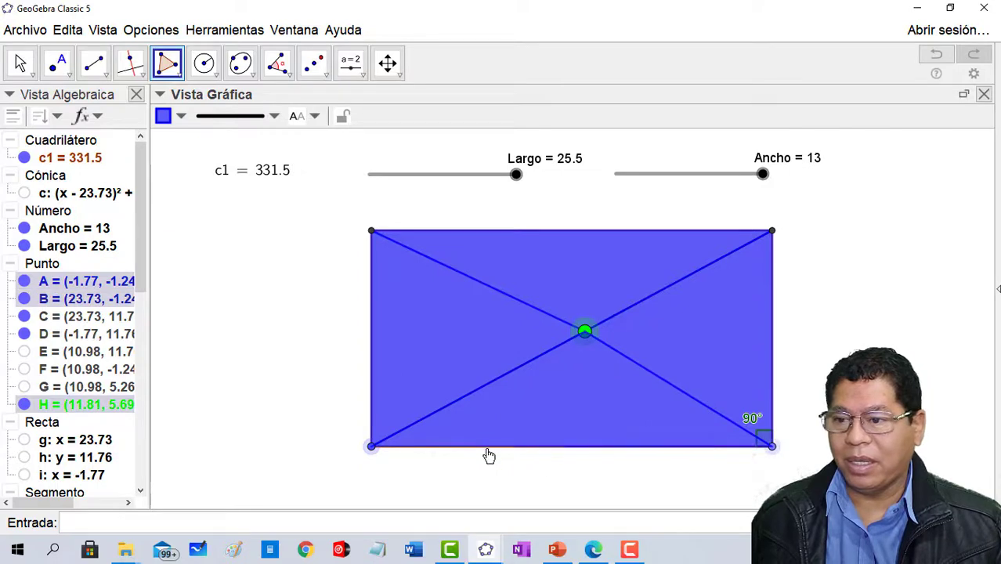
pyautogui.click(379, 453)
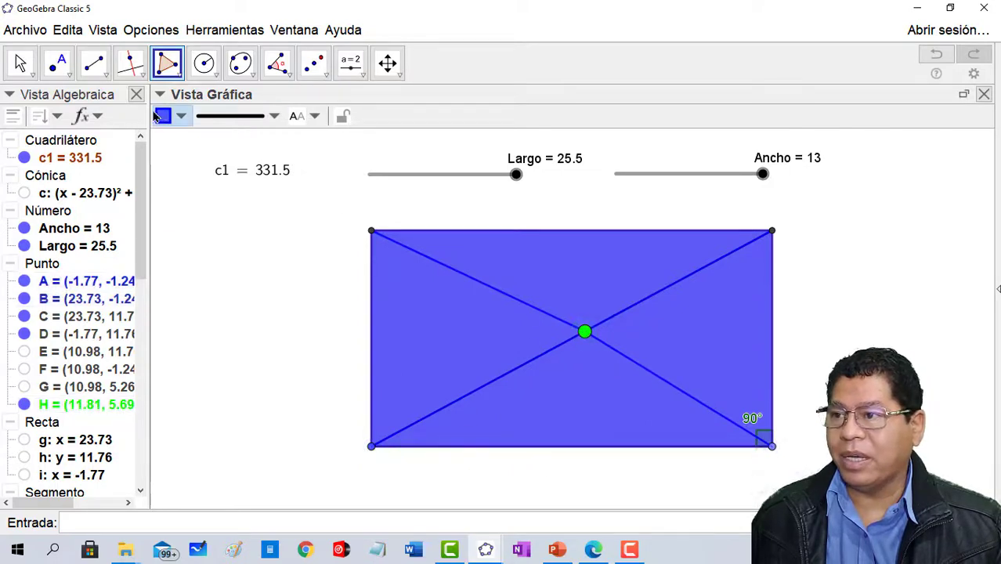
pyautogui.click(180, 117)
pyautogui.click(171, 142)
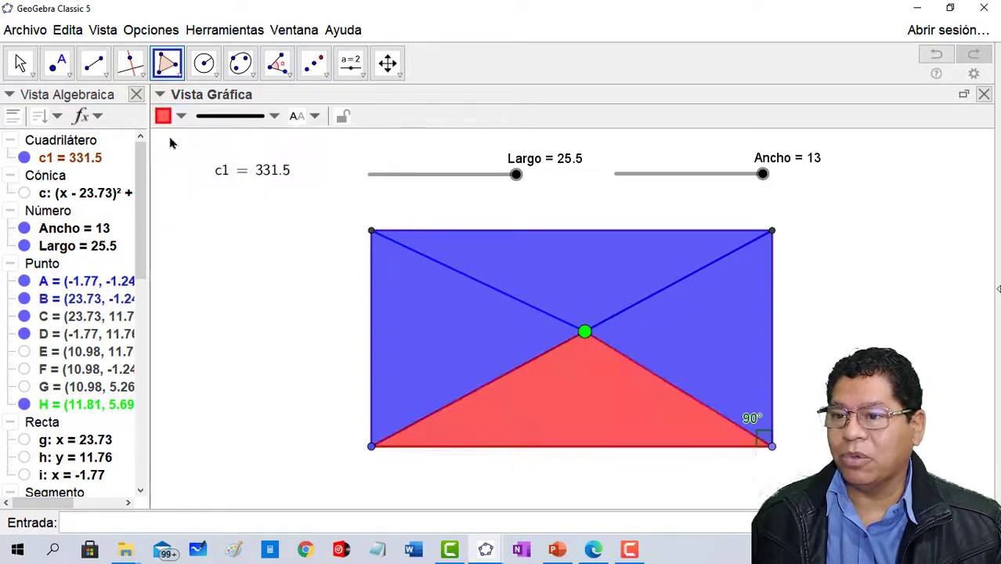
pyautogui.click(544, 259)
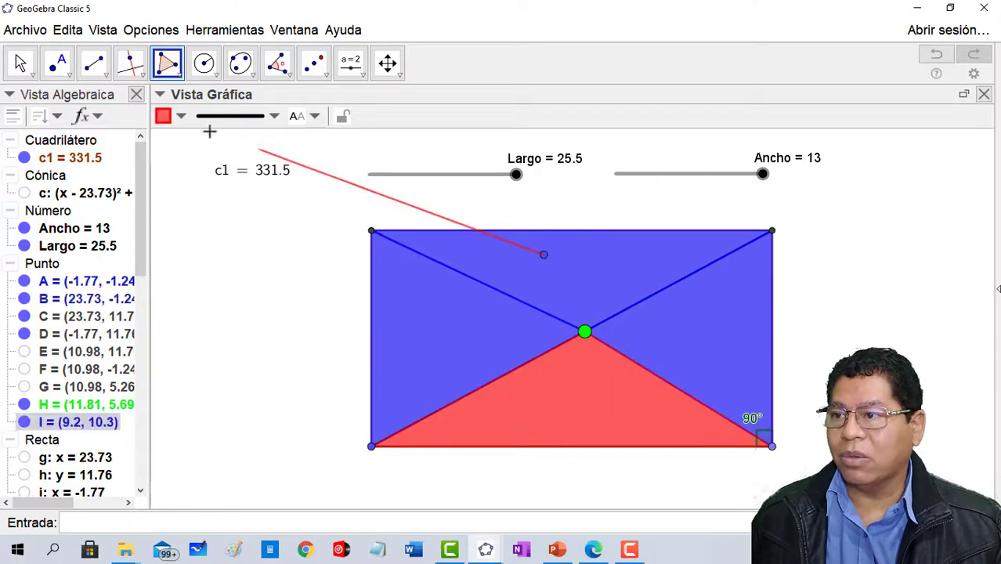
pyautogui.hotkey('ctrl', 'z')
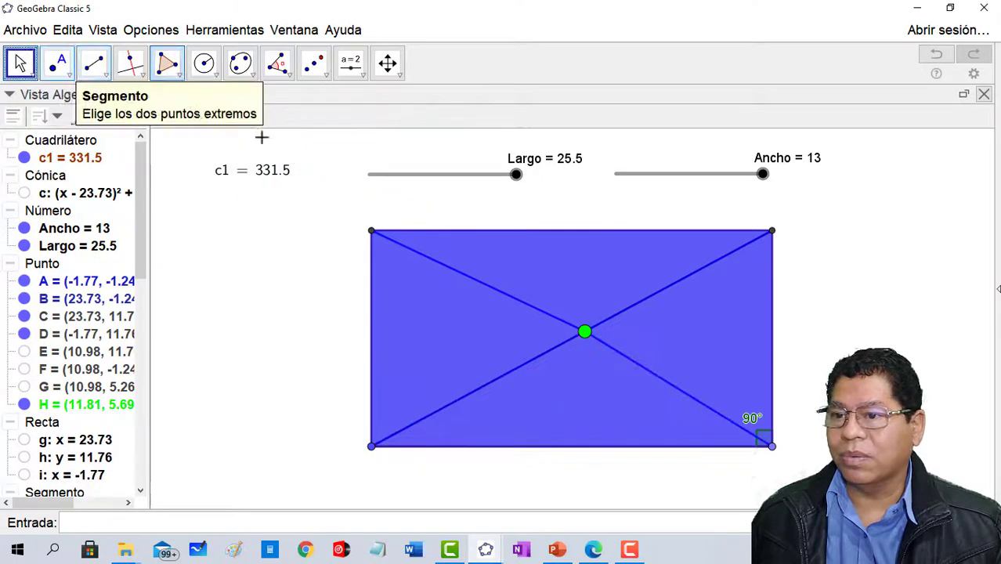
# - Color the upper and lower triangles red and slide the green point along the diagonal to about (17.19, 8.43)
pyautogui.click(525, 250)
pyautogui.hotkey('ctrl', 'z')
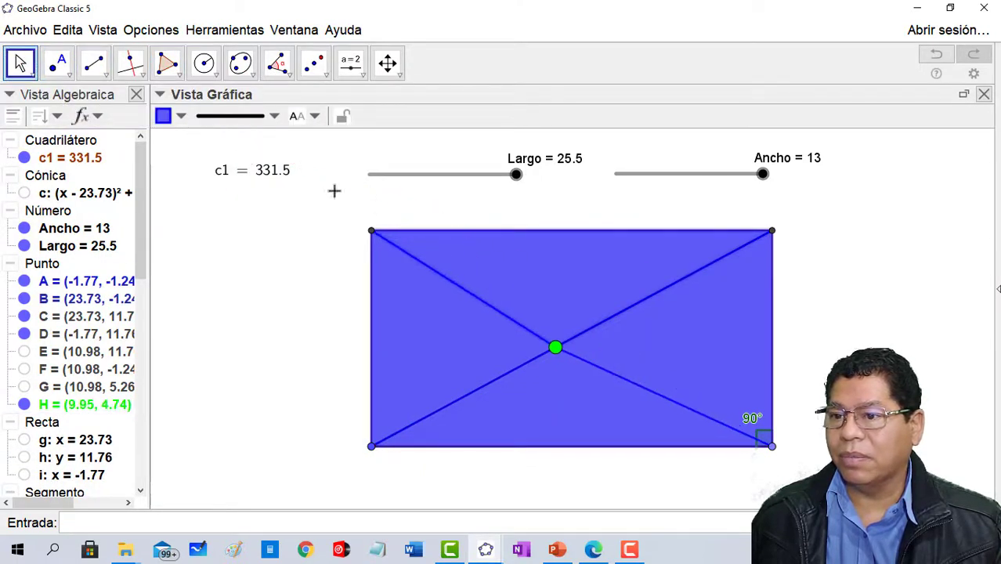
pyautogui.click(163, 115)
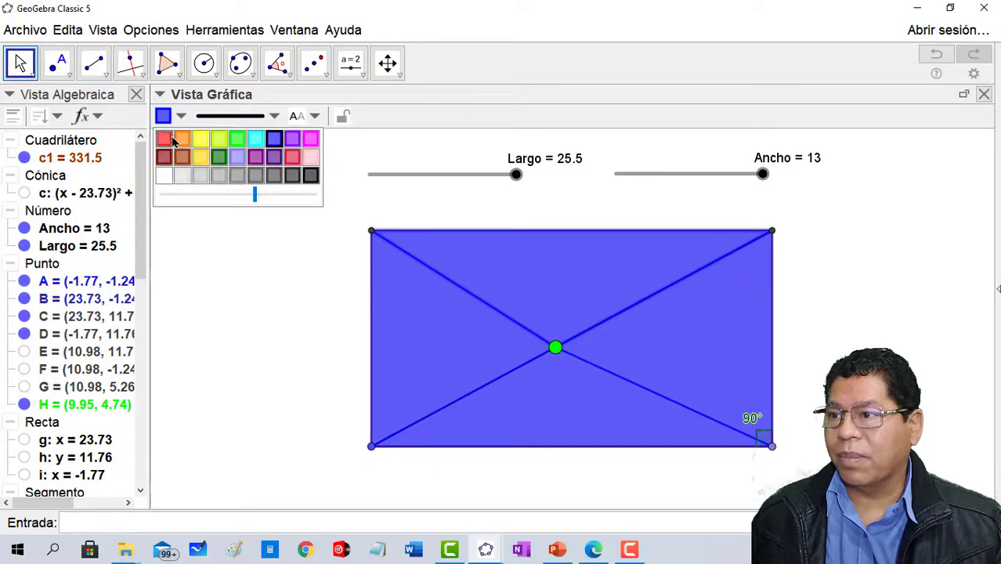
pyautogui.click(163, 139)
pyautogui.click(583, 399)
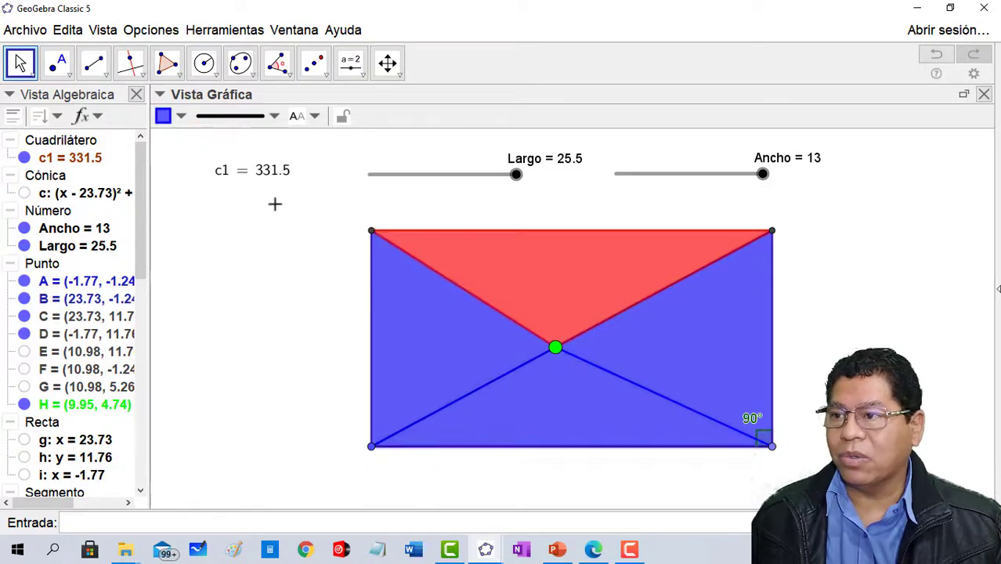
pyautogui.click(166, 118)
pyautogui.click(164, 139)
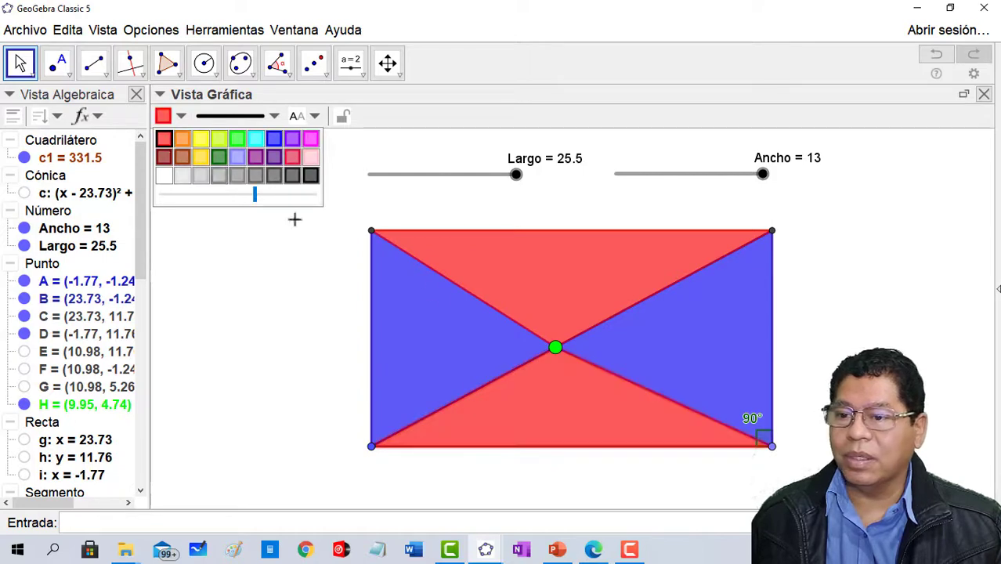
pyautogui.moveTo(555, 350); pyautogui.dragTo(681, 313)
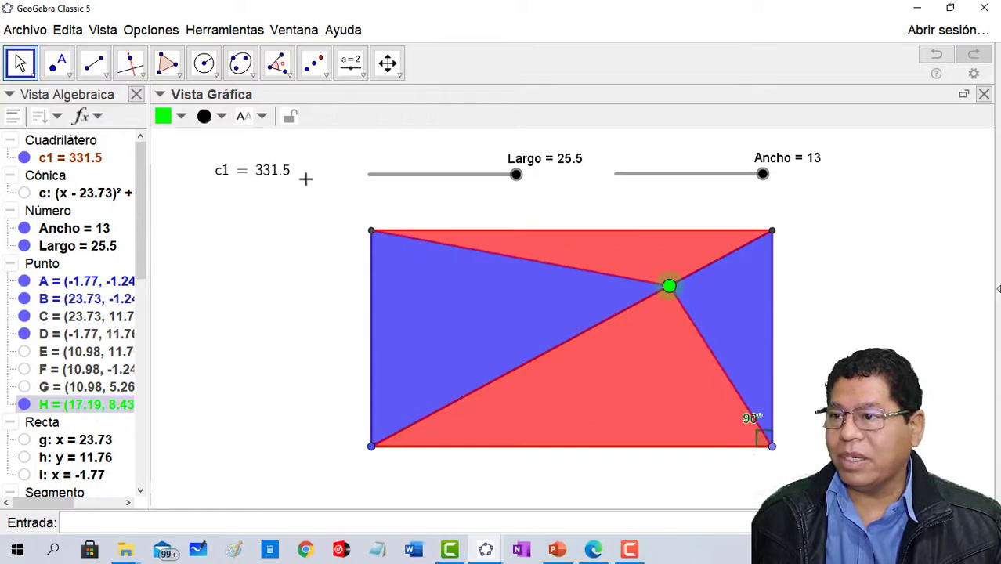
# - Show the area value as the label on the two blue and the two red triangles
pyautogui.click(396, 318)
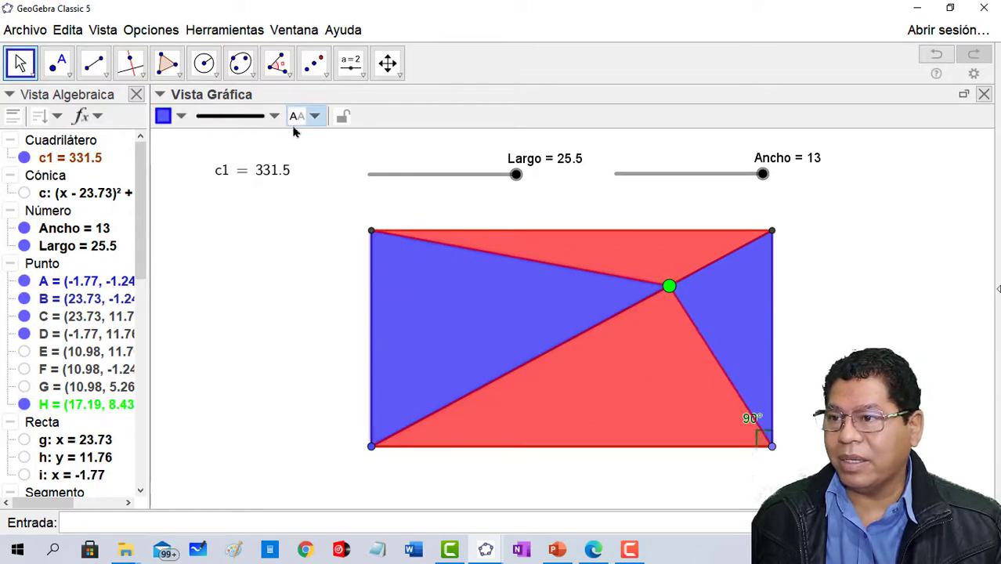
pyautogui.click(314, 116)
pyautogui.click(309, 203)
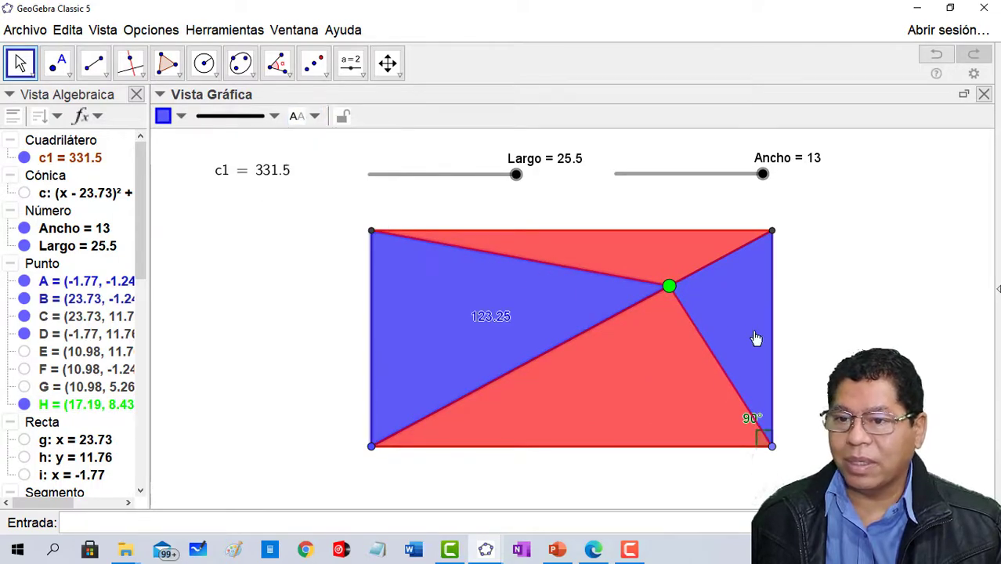
pyautogui.click(314, 117)
pyautogui.click(319, 205)
pyautogui.click(646, 352)
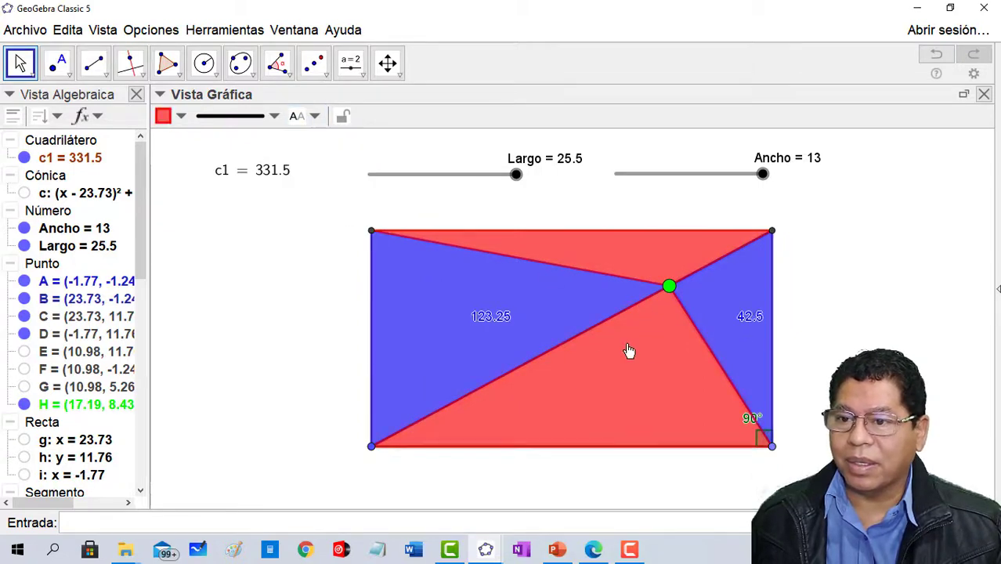
pyautogui.click(314, 117)
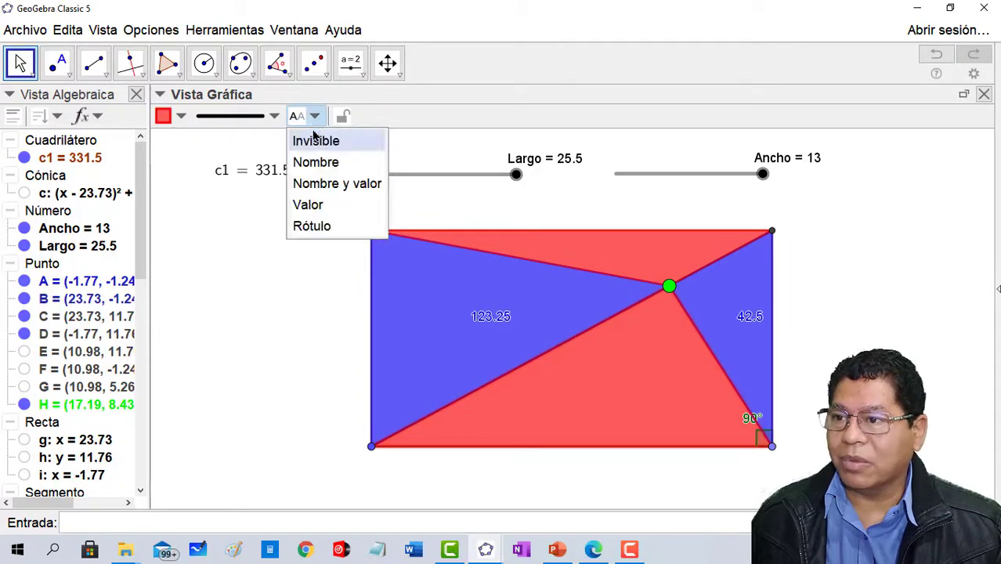
pyautogui.click(321, 205)
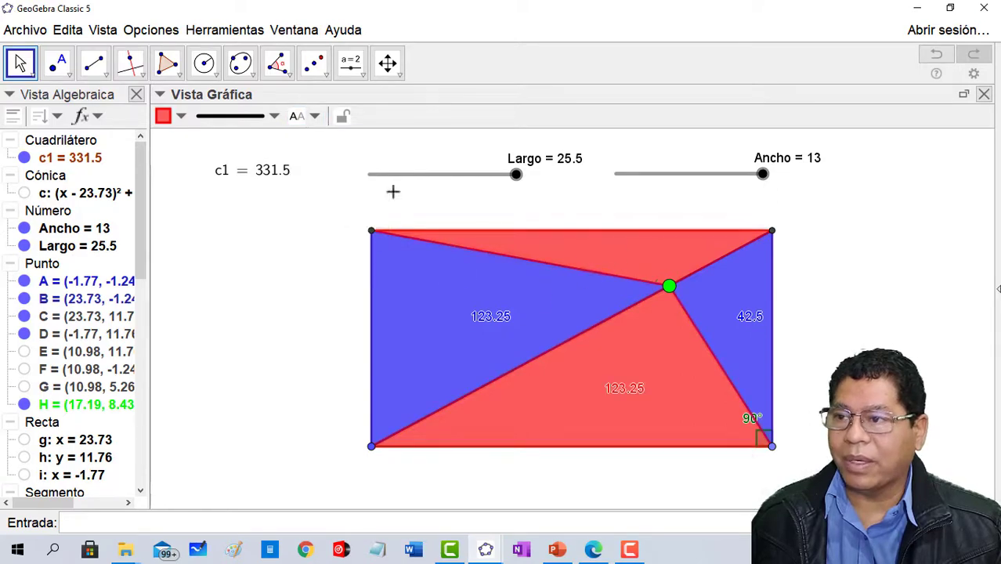
pyautogui.click(314, 117)
pyautogui.click(321, 205)
# - Slide the green point down the diagonal to about (11.23, 5.39) and on to about (6.36, 2.91) to compare the triangle areas
pyautogui.moveTo(669, 285); pyautogui.dragTo(583, 348)
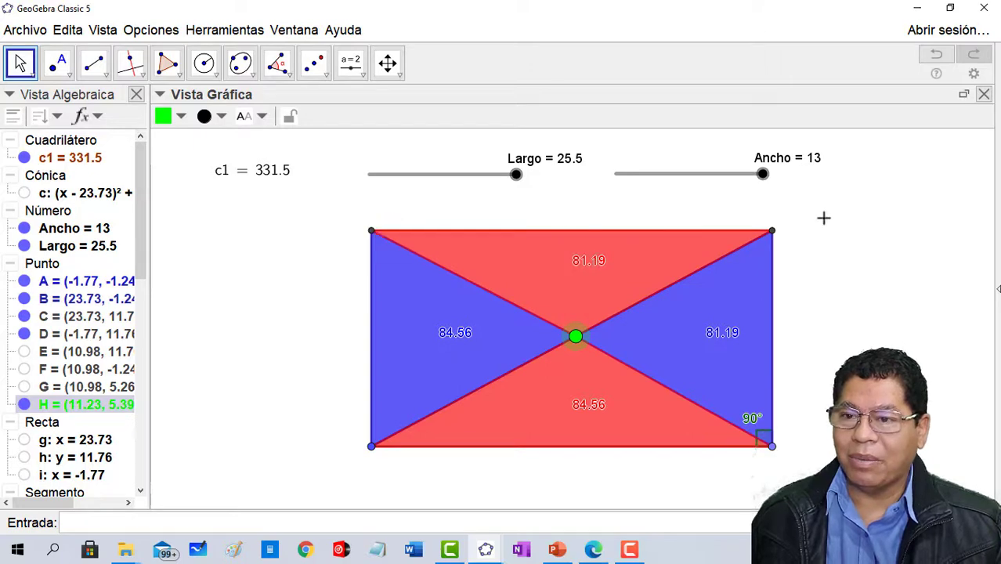
pyautogui.moveTo(575, 339); pyautogui.dragTo(511, 408)
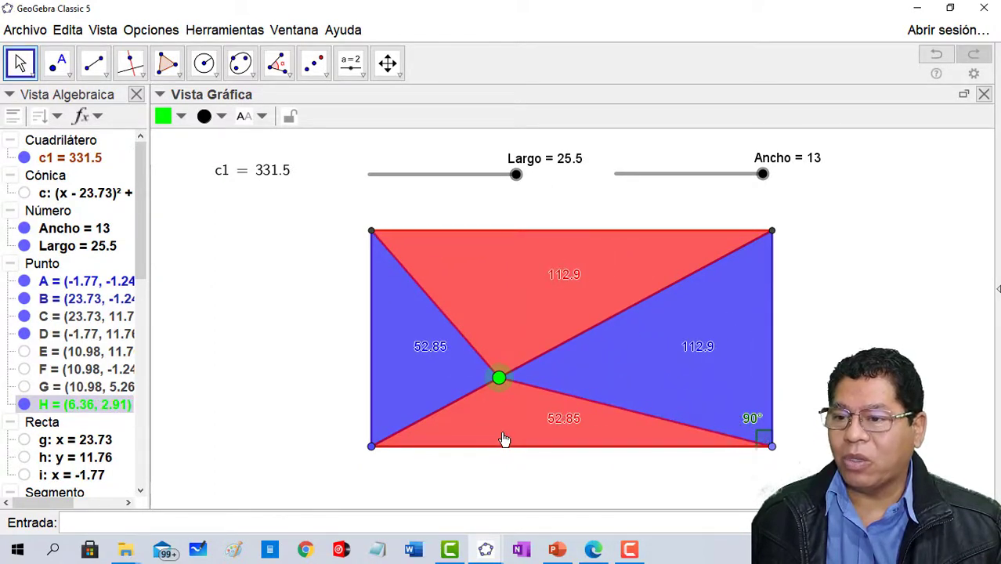
# - Delete the diagonal, the green point and its four triangles, undoing the mistaken deletion of the rectangle
pyautogui.rightClick(540, 327)
pyautogui.click(588, 431)
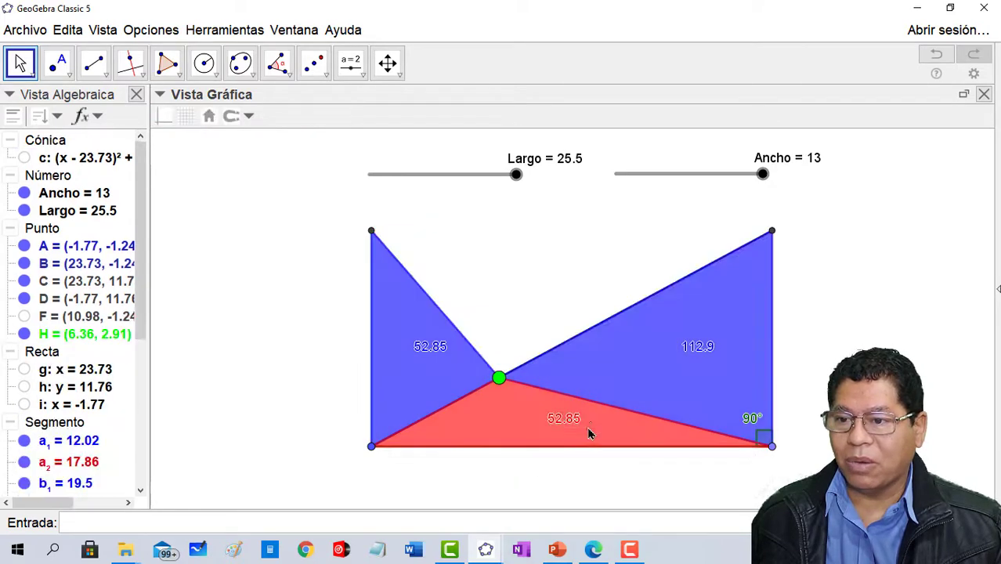
pyautogui.click(935, 55)
pyautogui.rightClick(711, 315)
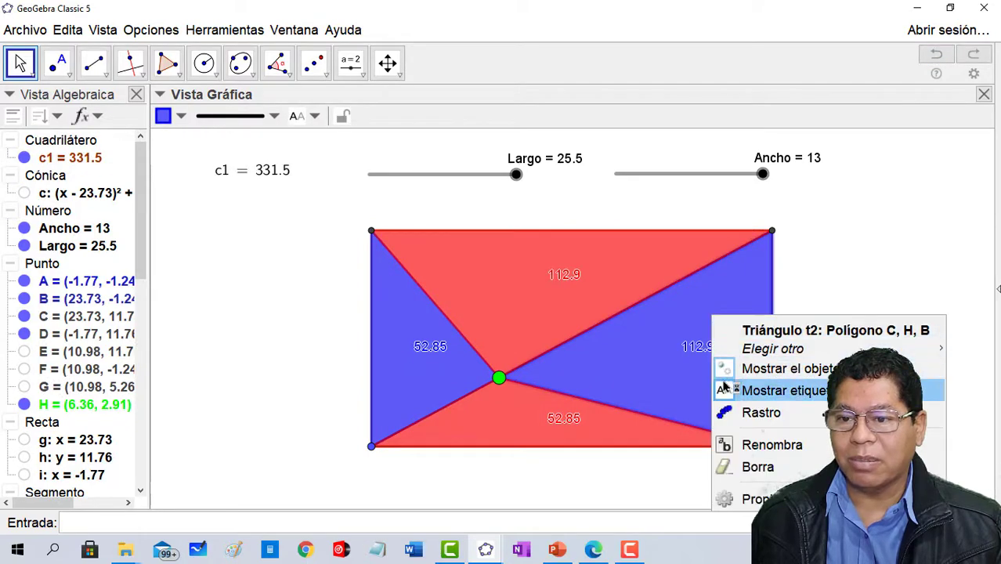
pyautogui.click(760, 464)
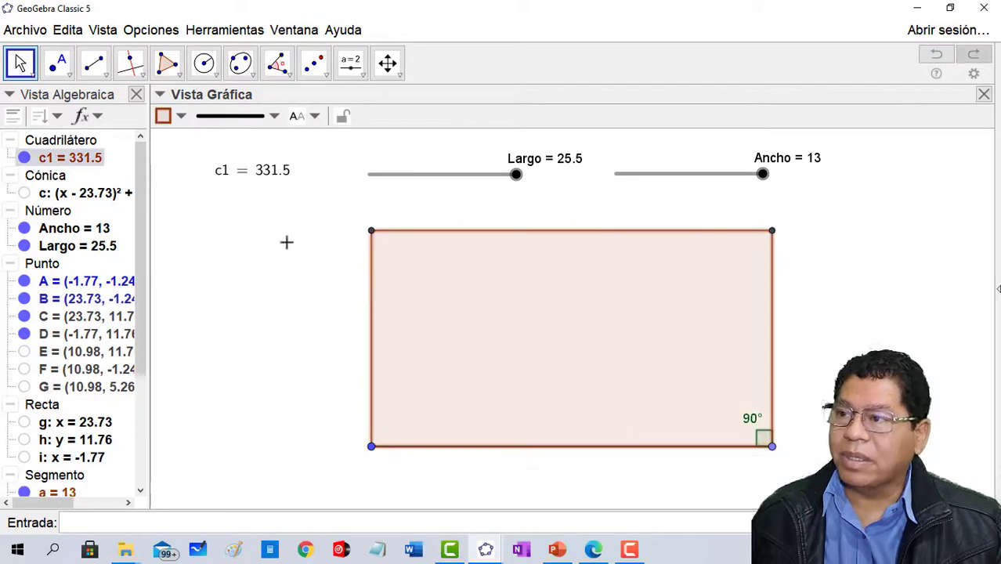
# - Create the midpoints of the rectangle's upper and lower sides and join them with a vertical segment
pyautogui.click(73, 76)
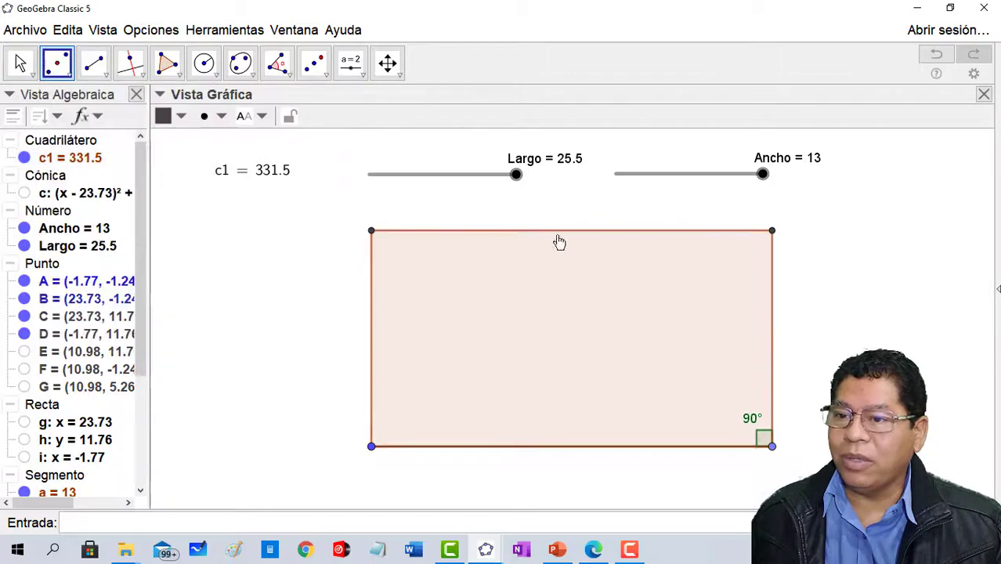
pyautogui.click(582, 236)
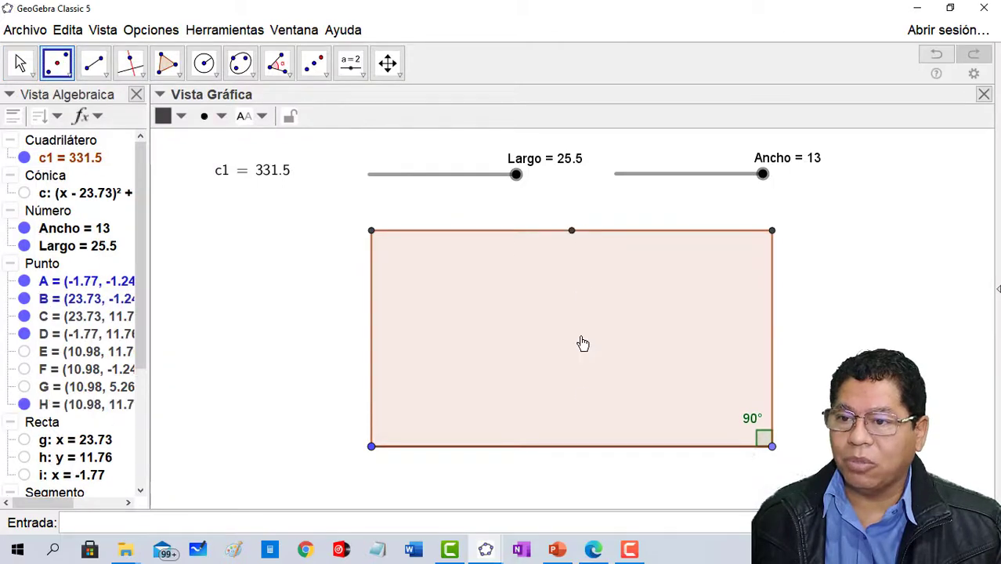
pyautogui.click(586, 447)
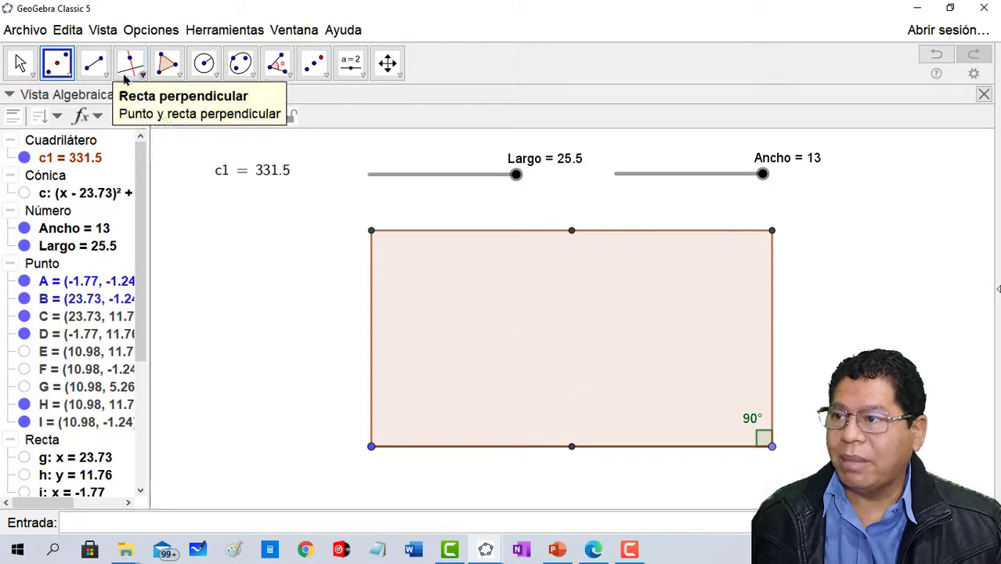
pyautogui.click(93, 62)
pyautogui.click(572, 232)
pyautogui.click(572, 448)
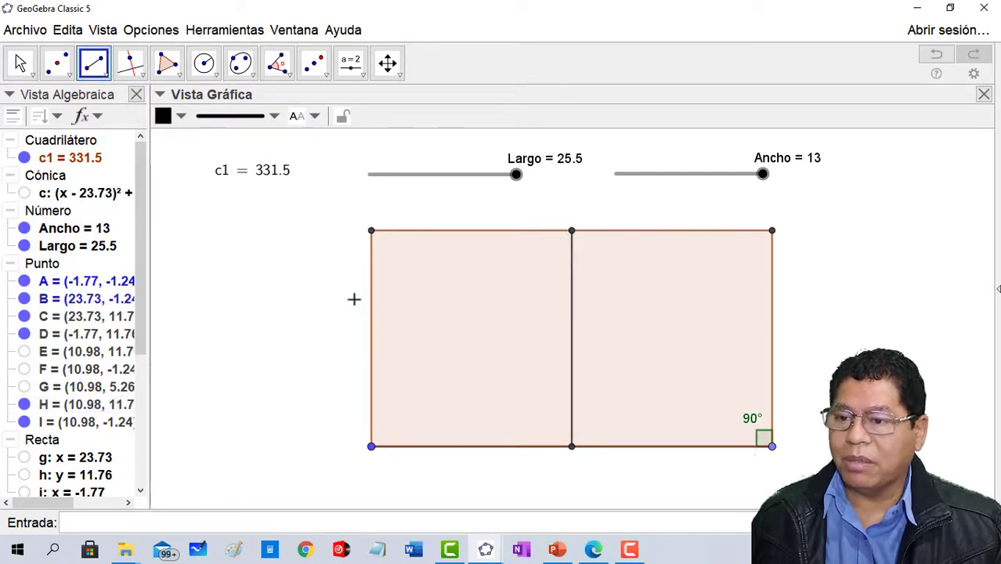
# - Place two green points on the vertical midline segment, at about (10.98, 9.41) and (10.98, 1.72)
pyautogui.click(57, 64)
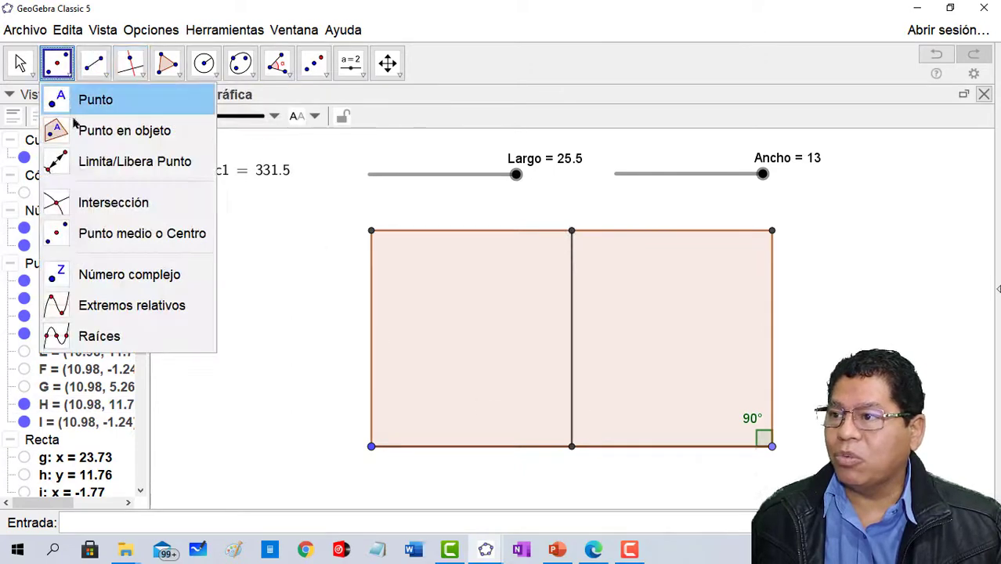
pyautogui.click(92, 101)
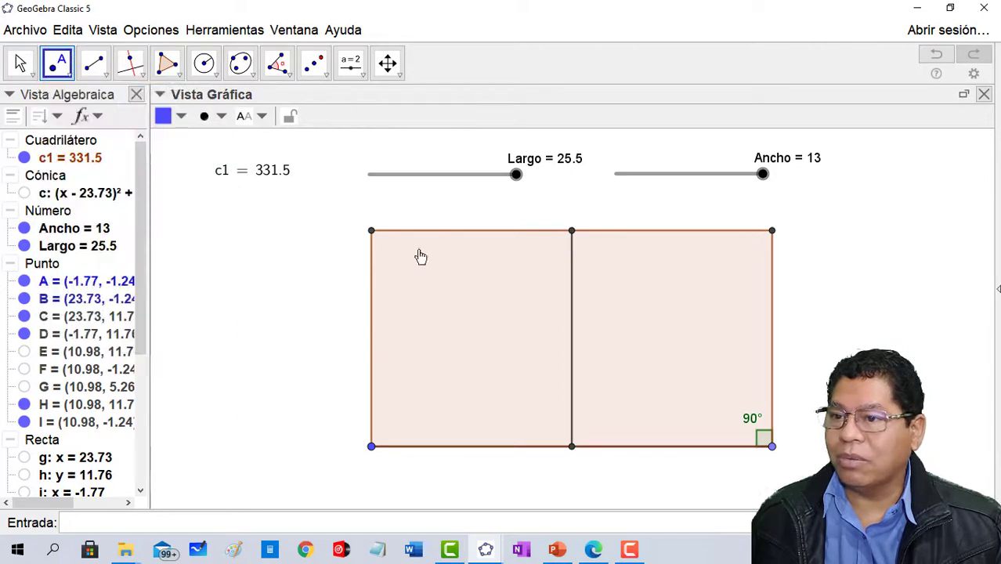
pyautogui.click(571, 270)
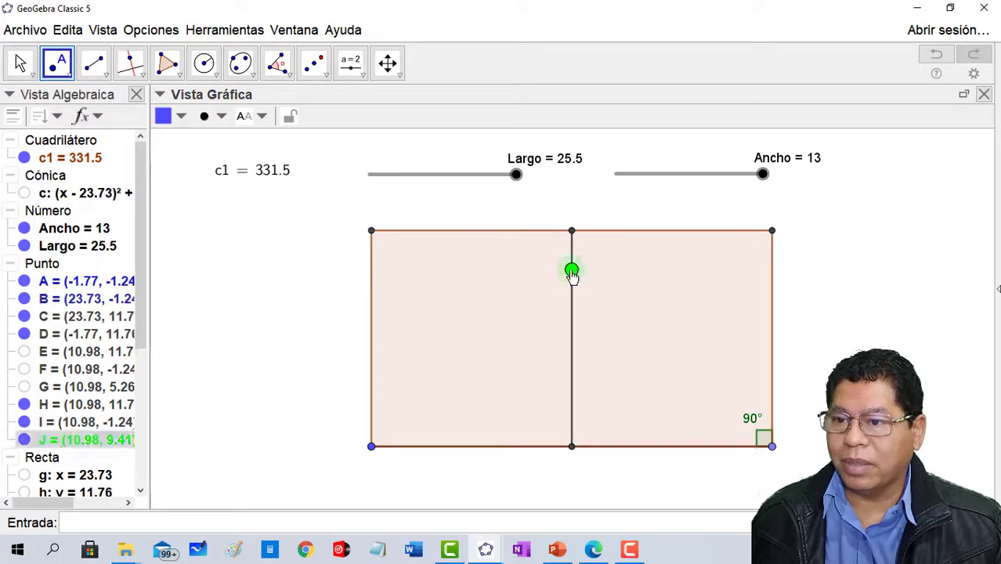
pyautogui.click(571, 398)
# - Build a red triangle polygon from the rectangle's upper-left corner, the lower green point and the lower-left corner
pyautogui.click(168, 64)
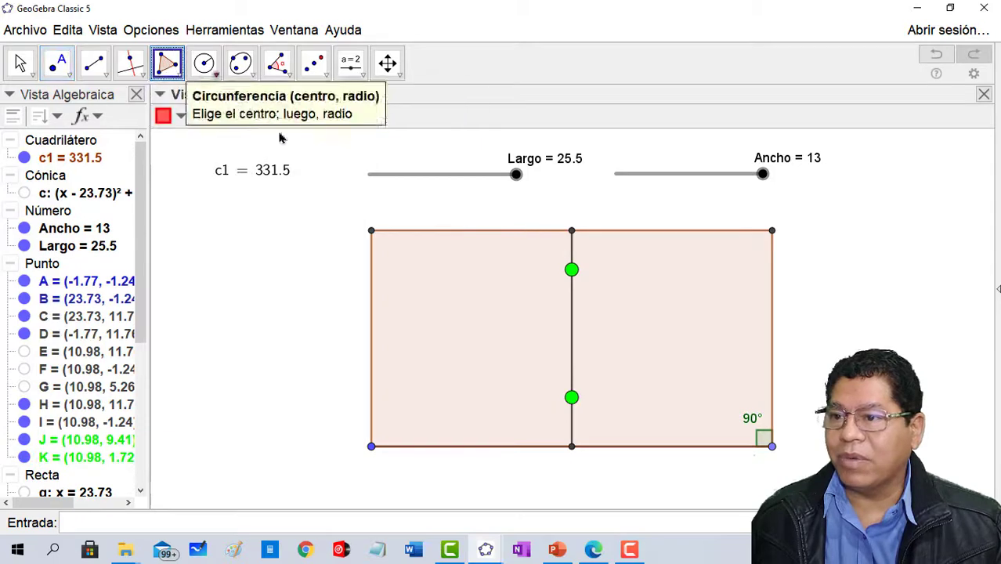
pyautogui.click(372, 232)
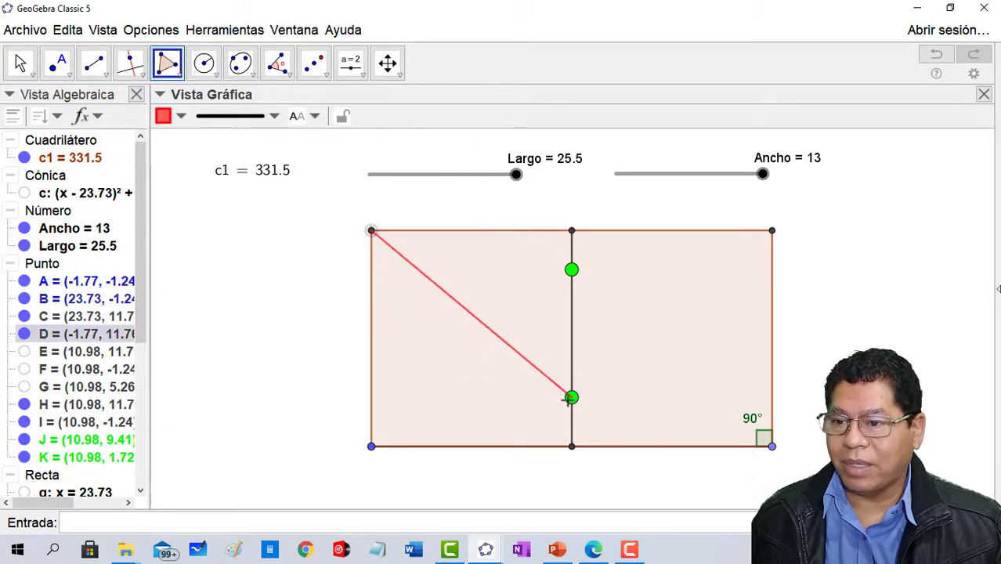
pyautogui.click(572, 397)
pyautogui.click(372, 446)
pyautogui.click(371, 231)
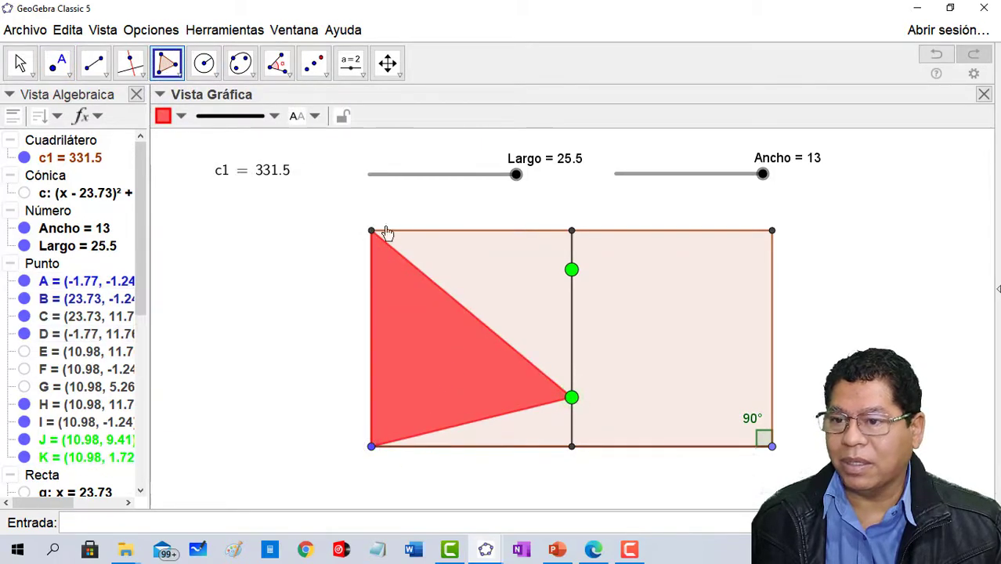
# - Build a red triangle polygon from the upper green point, the rectangle's upper-right corner and its lower-right corner
pyautogui.click(572, 270)
pyautogui.click(772, 231)
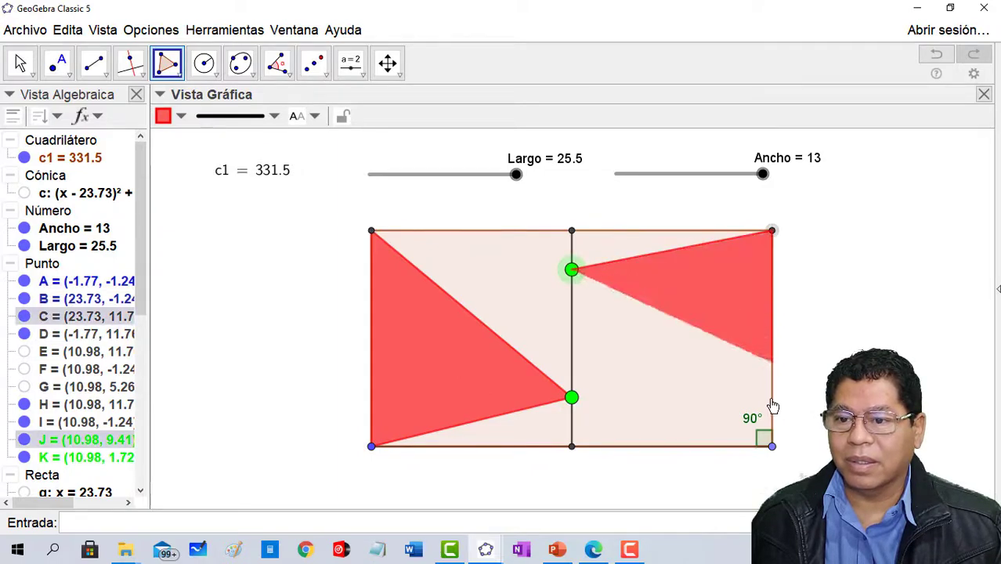
pyautogui.click(771, 446)
pyautogui.click(572, 269)
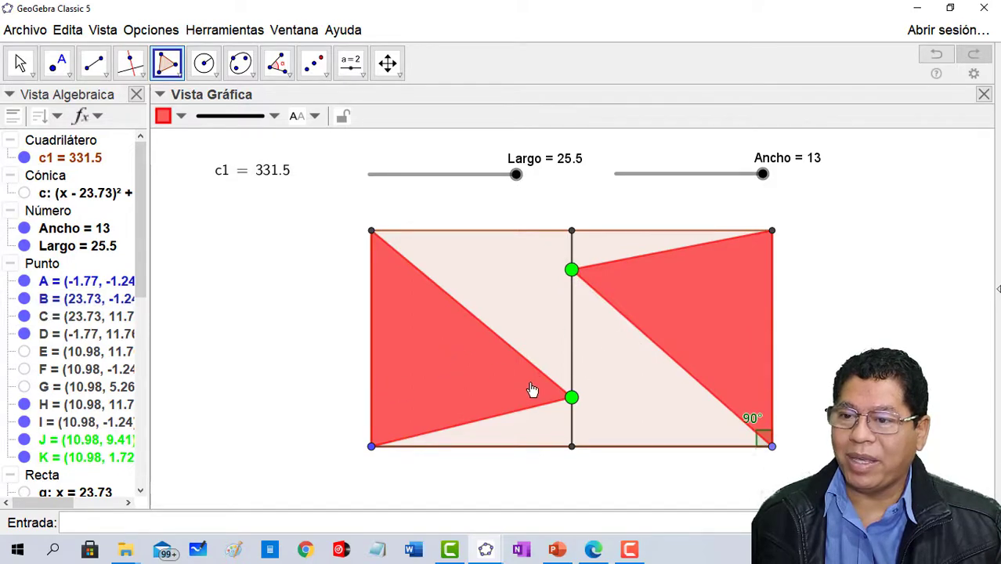
# - Hide the vertical midline segment that joins the midpoints of the rectangle's upper and lower sides
pyautogui.click(20, 63)
pyautogui.click(572, 340)
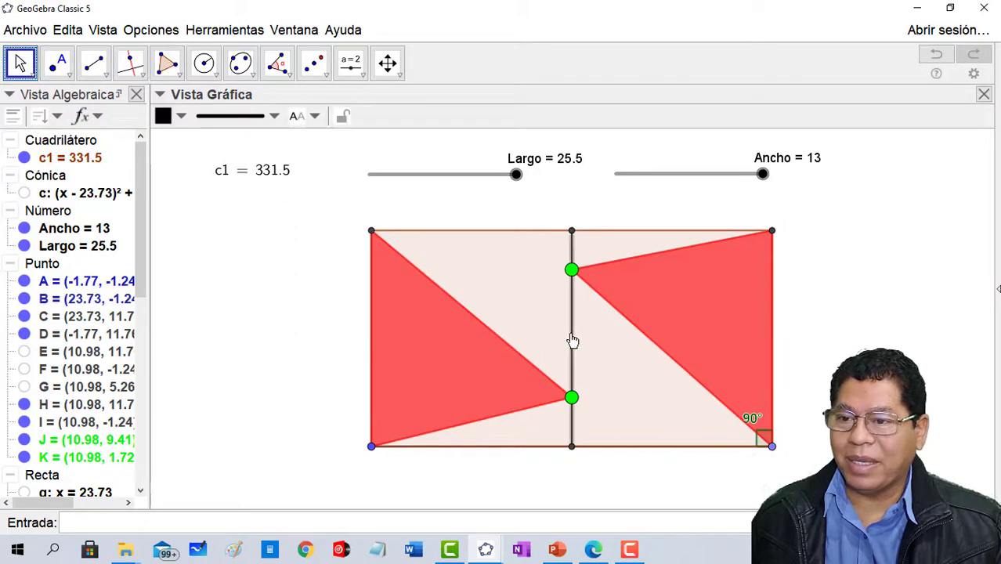
pyautogui.rightClick(572, 341)
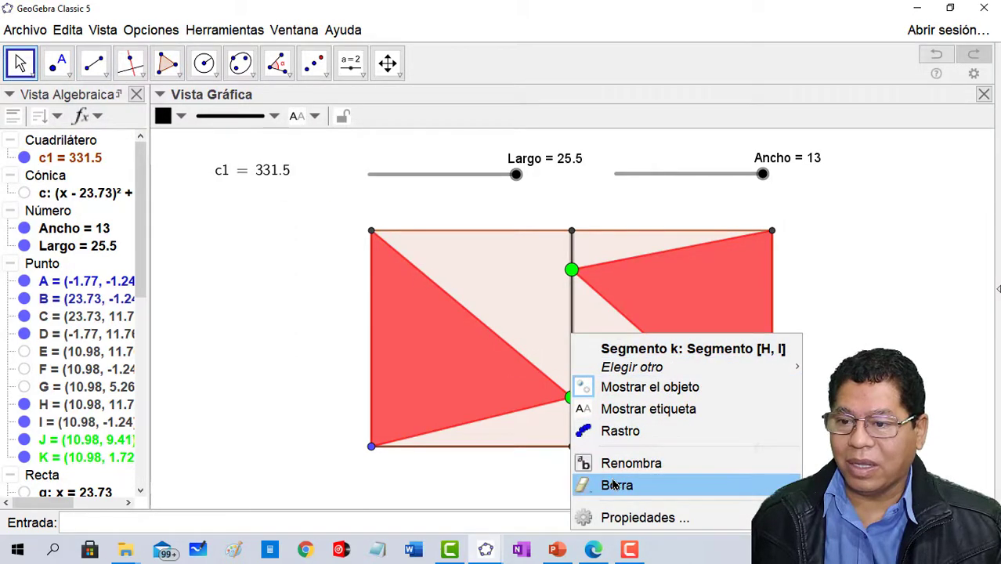
pyautogui.click(629, 396)
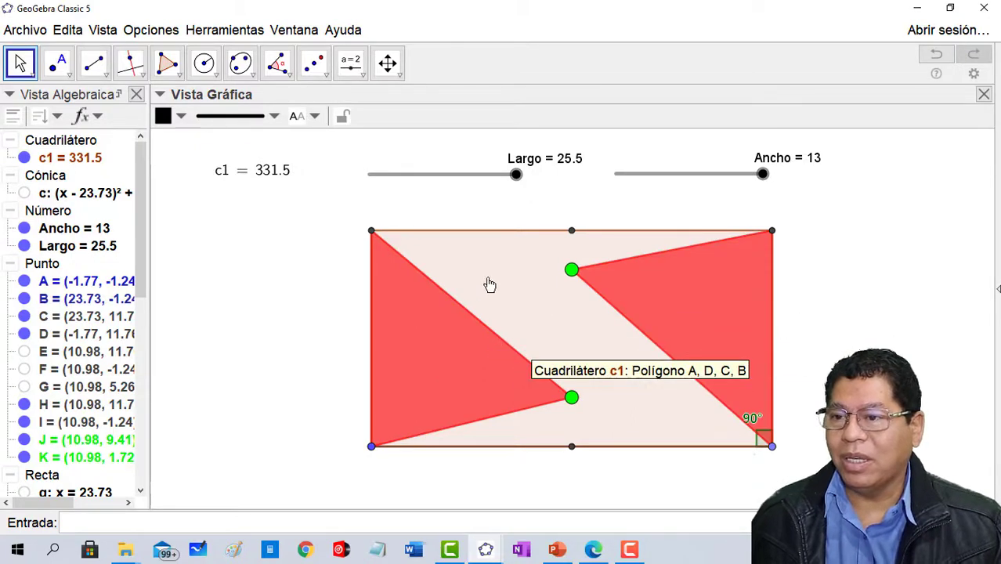
# - Label both red triangles with their area values only
pyautogui.click(313, 116)
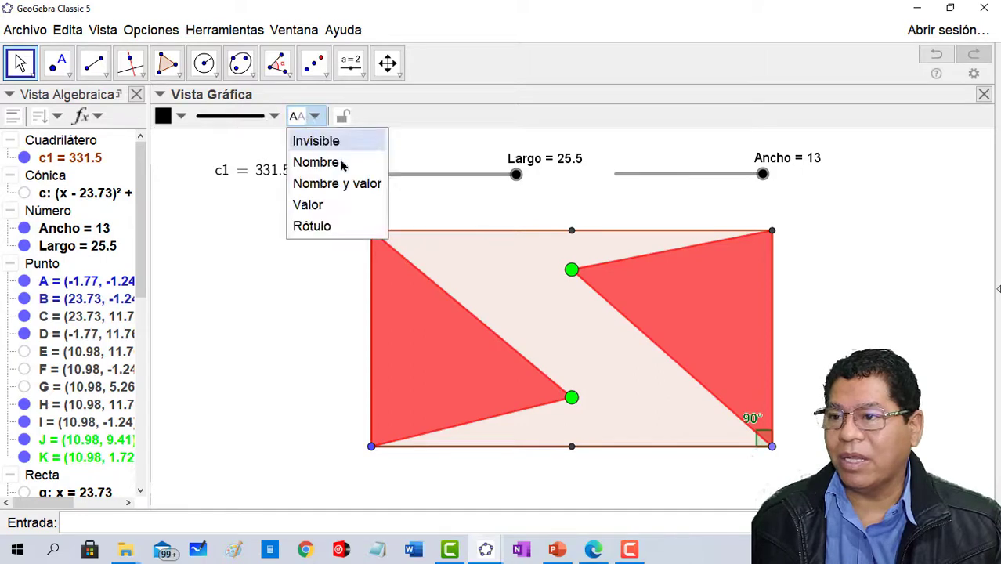
pyautogui.click(402, 315)
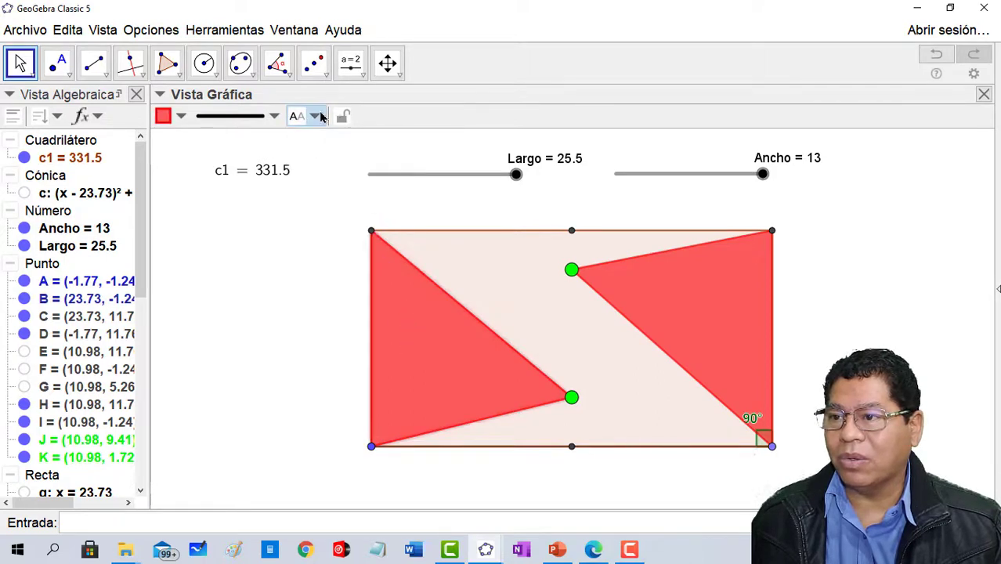
pyautogui.click(322, 116)
pyautogui.click(329, 212)
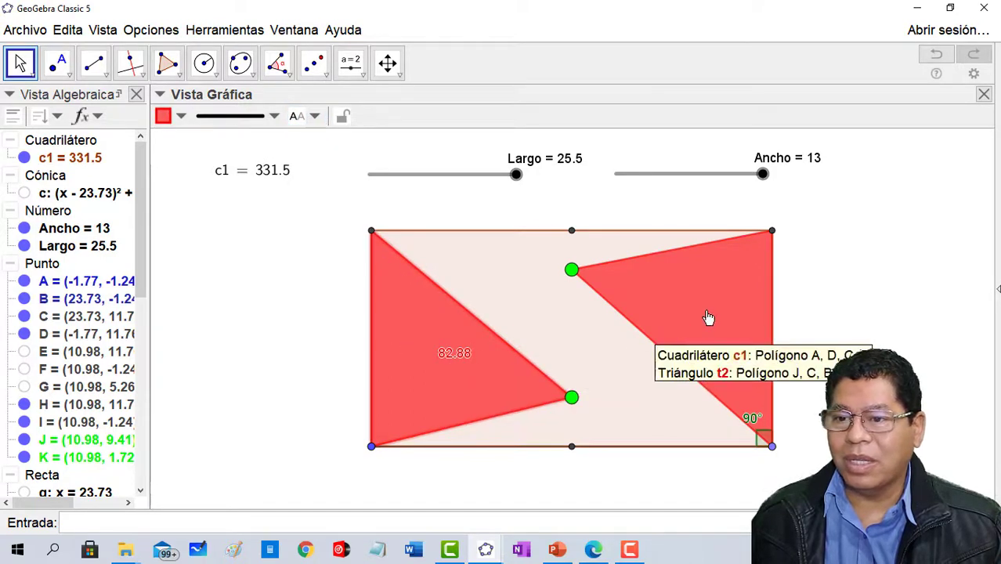
pyautogui.click(320, 117)
pyautogui.click(307, 204)
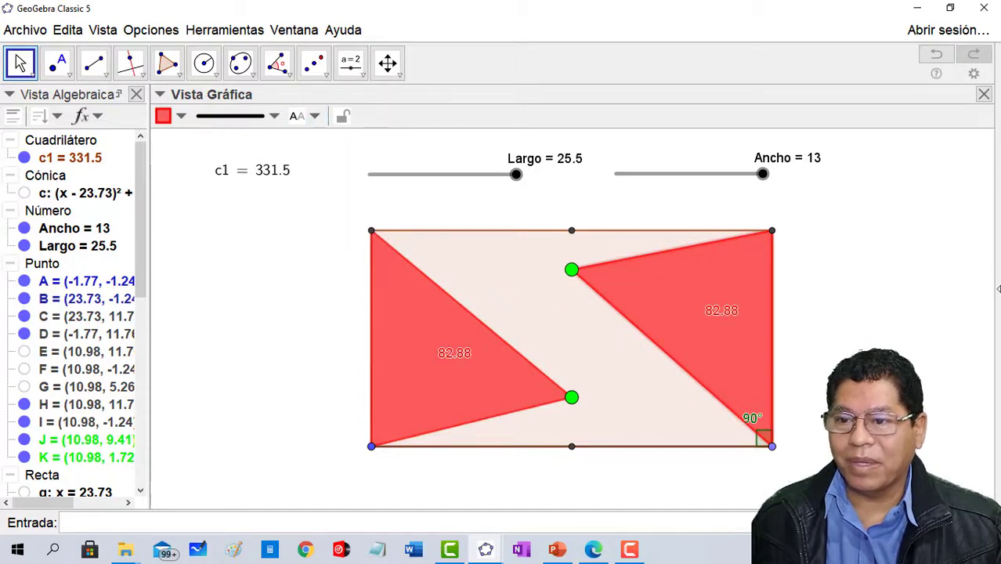
# - Slide the left triangle's green vertex to about (10.98, 5.88) and the right triangle's green vertex to about (10.98, 3.36)
pyautogui.moveTo(571, 397); pyautogui.dragTo(609, 338)
pyautogui.moveTo(584, 281); pyautogui.dragTo(673, 398)
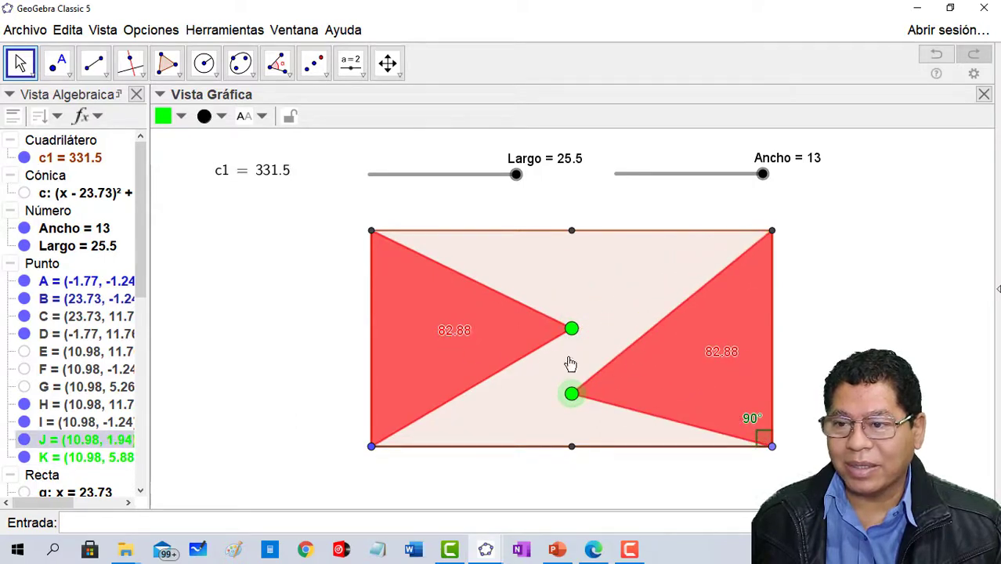
pyautogui.moveTo(577, 400); pyautogui.dragTo(577, 372)
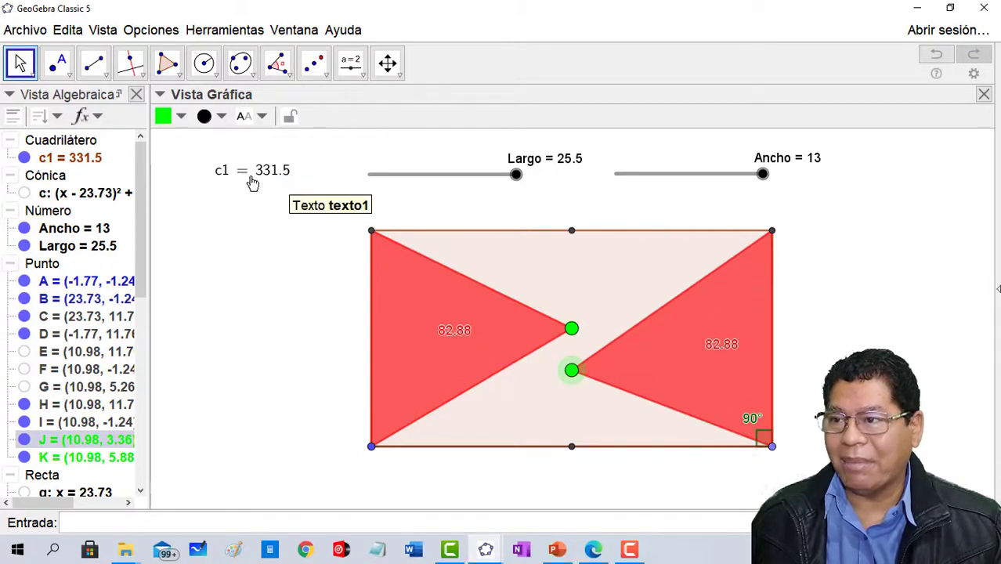
# - Slide the left triangle's green vertex up to about (10.98, 8.93) and the right triangle's down to about (10.98, 0.71)
pyautogui.click(415, 333)
pyautogui.moveTo(571, 333); pyautogui.dragTo(572, 280)
pyautogui.moveTo(574, 384); pyautogui.dragTo(574, 423)
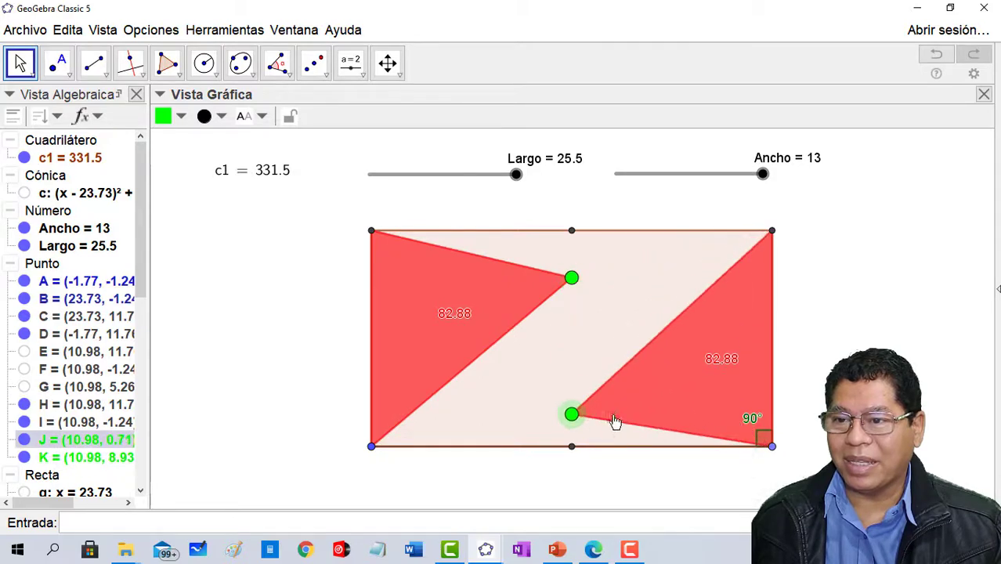
# - Bring both green vertices together at the midpoint of the rectangle's upper side
pyautogui.moveTo(572, 282); pyautogui.dragTo(592, 374)
pyautogui.moveTo(575, 423)
pyautogui.mouseDown()
pyautogui.moveTo(573, 407)
pyautogui.moveTo(581, 440)
pyautogui.moveTo(574, 427)
pyautogui.mouseUp()
pyautogui.moveTo(574, 367); pyautogui.dragTo(575, 232)
pyautogui.moveTo(575, 444); pyautogui.dragTo(576, 216)
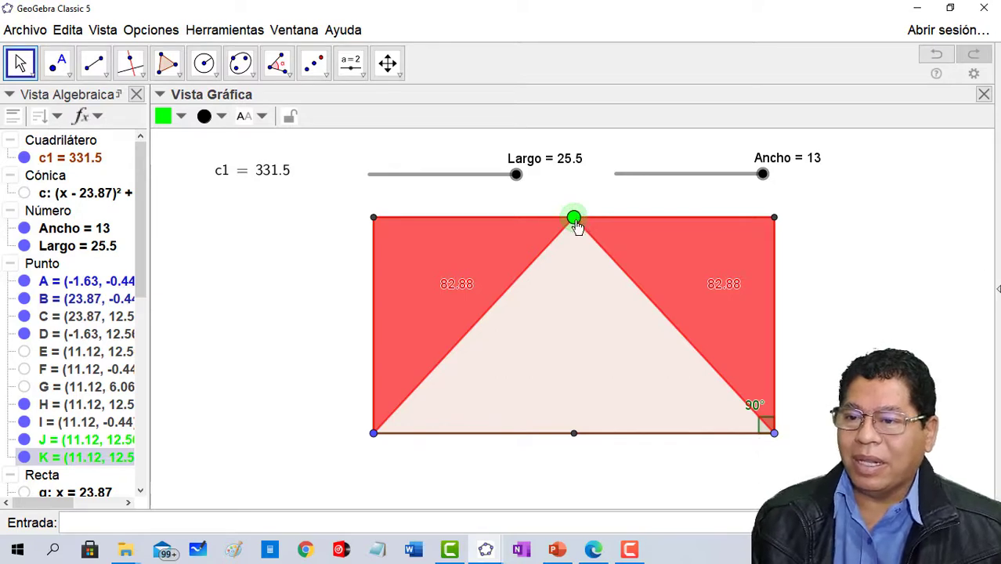
# - Separate the green vertices, placing the left triangle's at the upper side's midpoint and the right triangle's at the lower side's midpoint
pyautogui.moveTo(574, 219); pyautogui.dragTo(584, 385)
pyautogui.moveTo(574, 219); pyautogui.dragTo(556, 273)
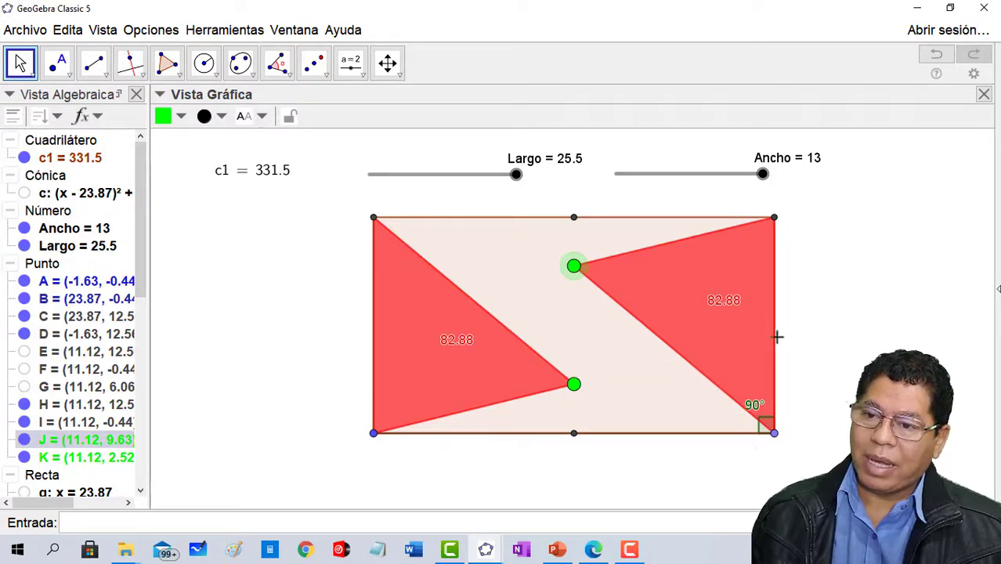
pyautogui.moveTo(575, 274); pyautogui.dragTo(632, 439)
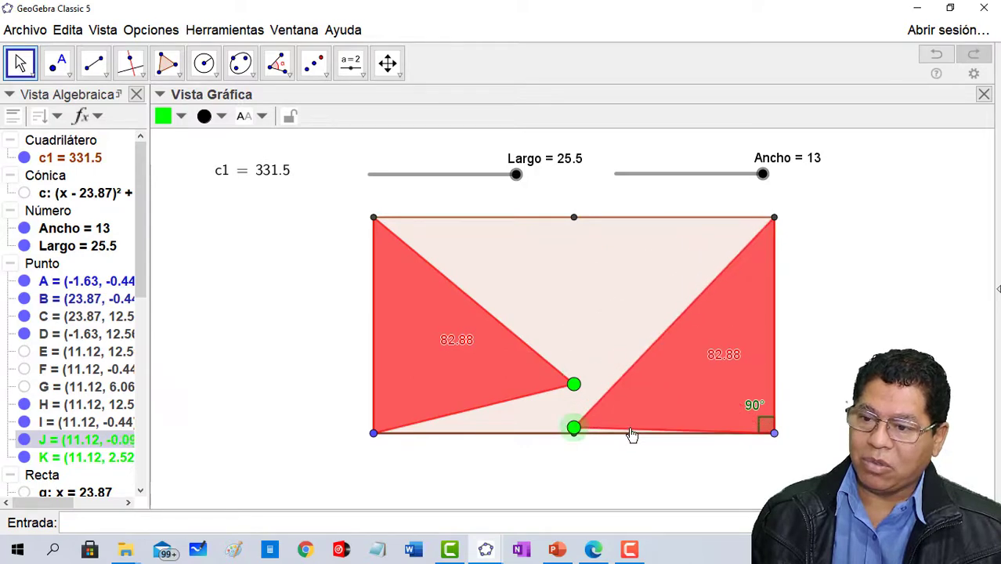
pyautogui.moveTo(575, 384); pyautogui.dragTo(574, 220)
pyautogui.moveTo(577, 428); pyautogui.dragTo(578, 442)
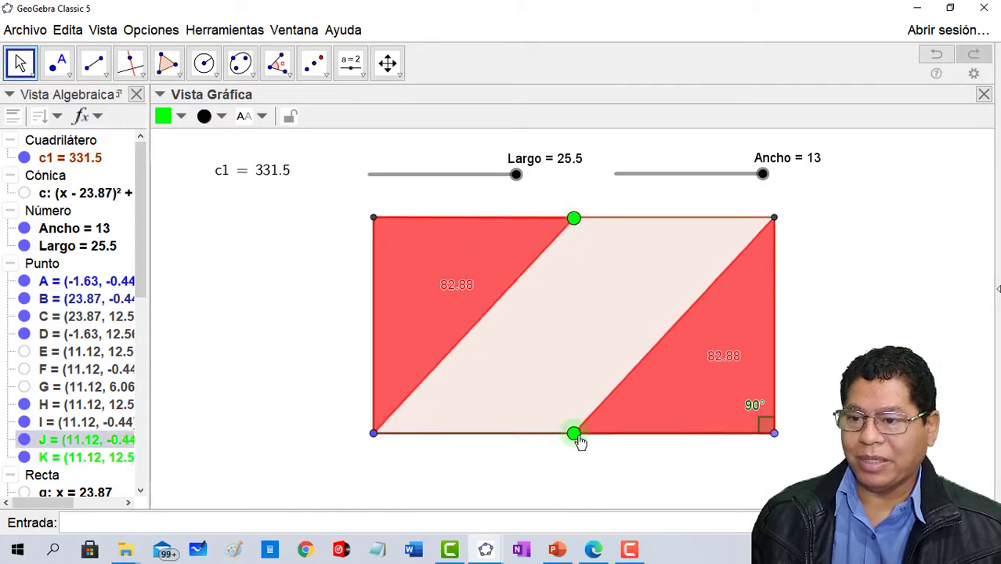